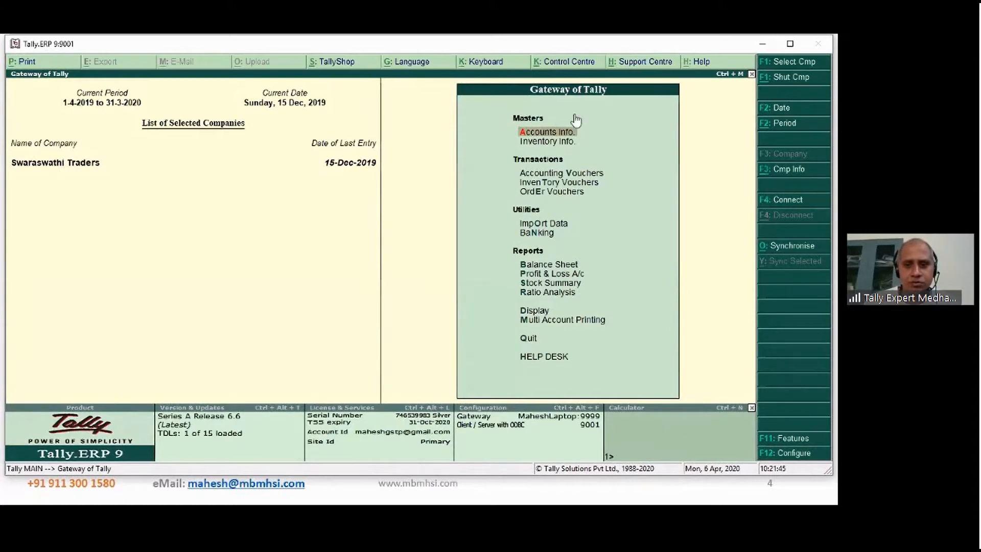
- Keep "Maintain budgets and controls" set to Yes in the company's accounting features and save them
left_click(667, 40)
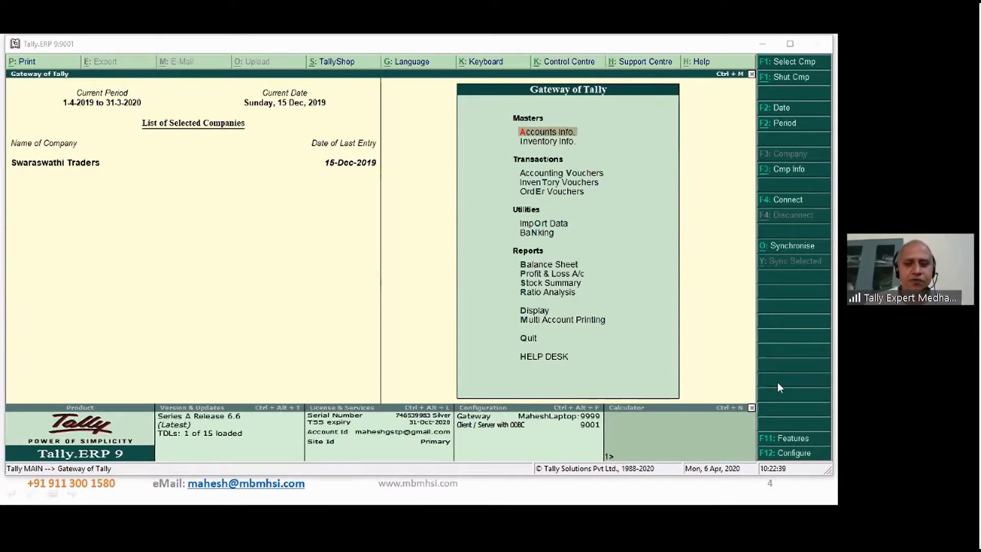
left_click(788, 440)
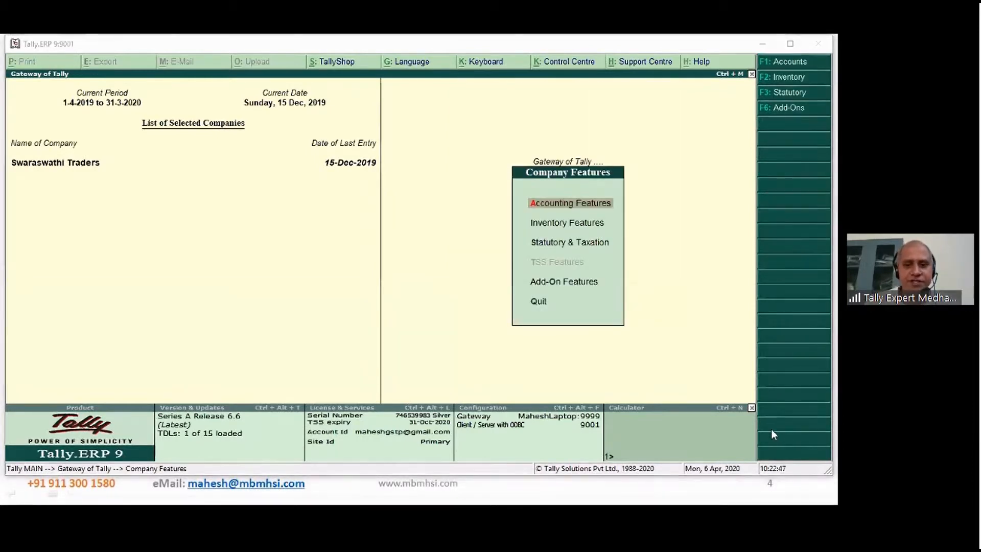
left_click(572, 207)
left_click(574, 207)
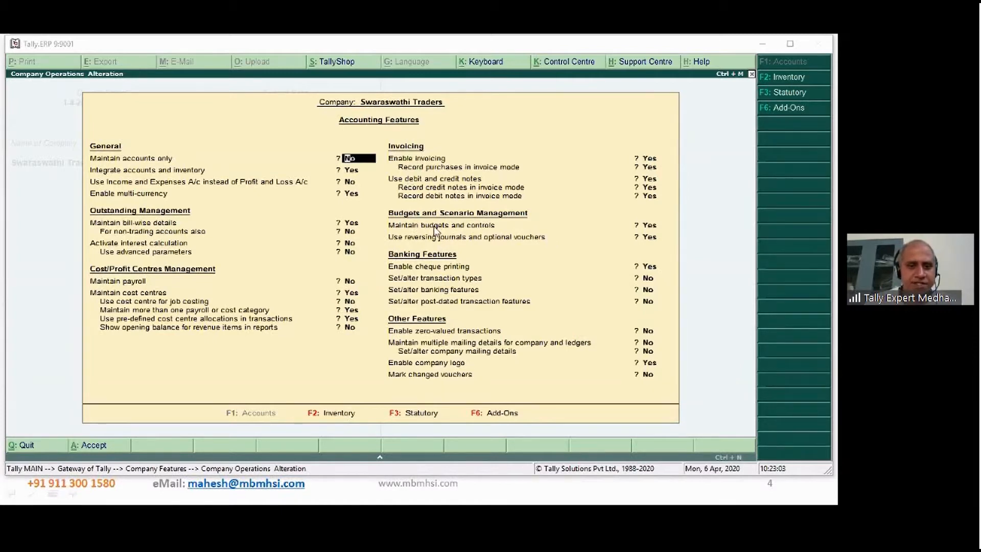
left_click(649, 226)
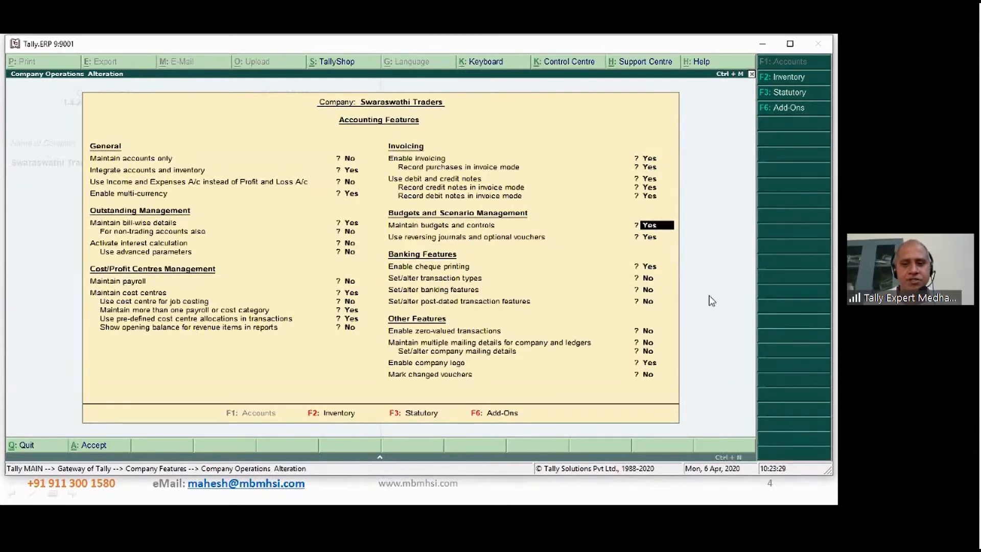
key("Return")
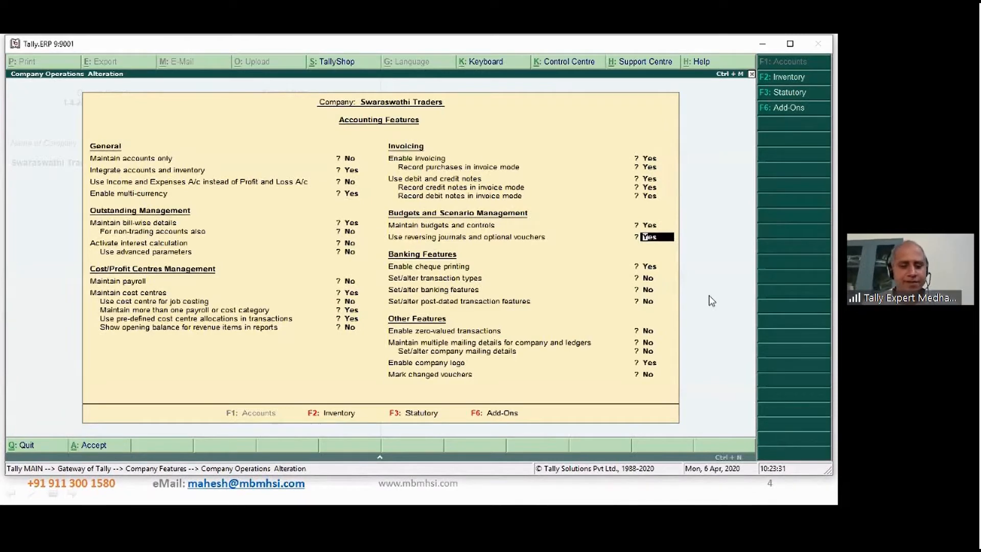
key("ctrl+a")
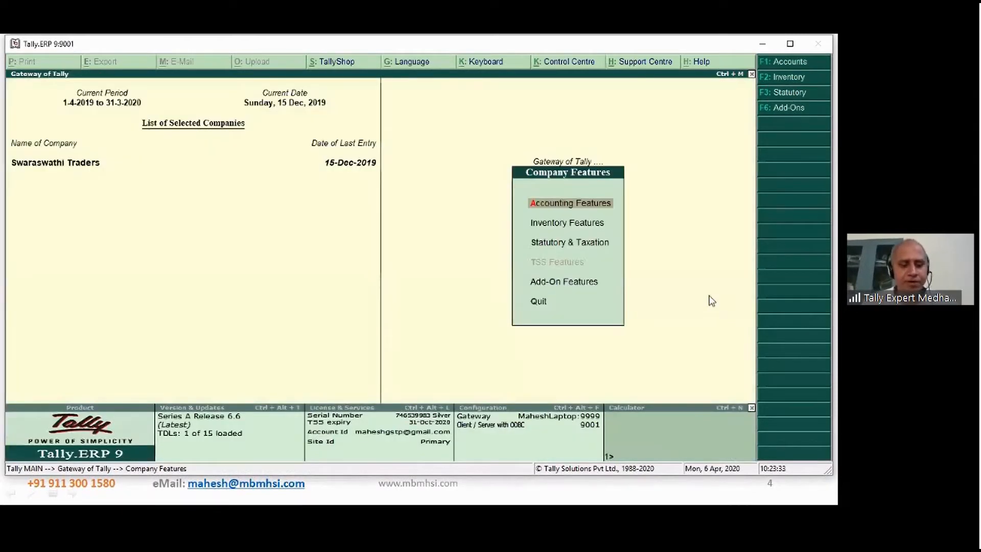
key("Escape")
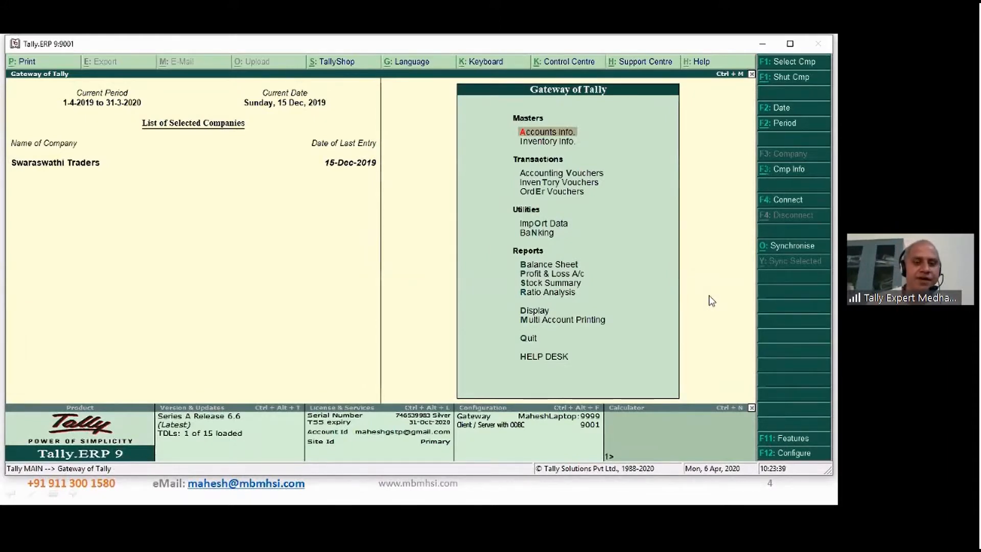
key("Return")
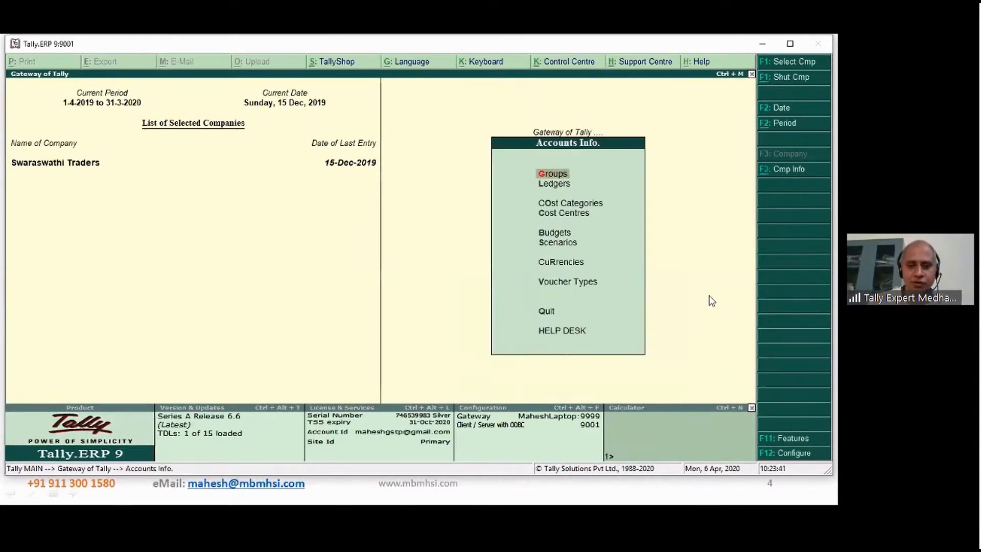
key("Down")
key("Down")
key("Down")
key("Up")
key("Up")
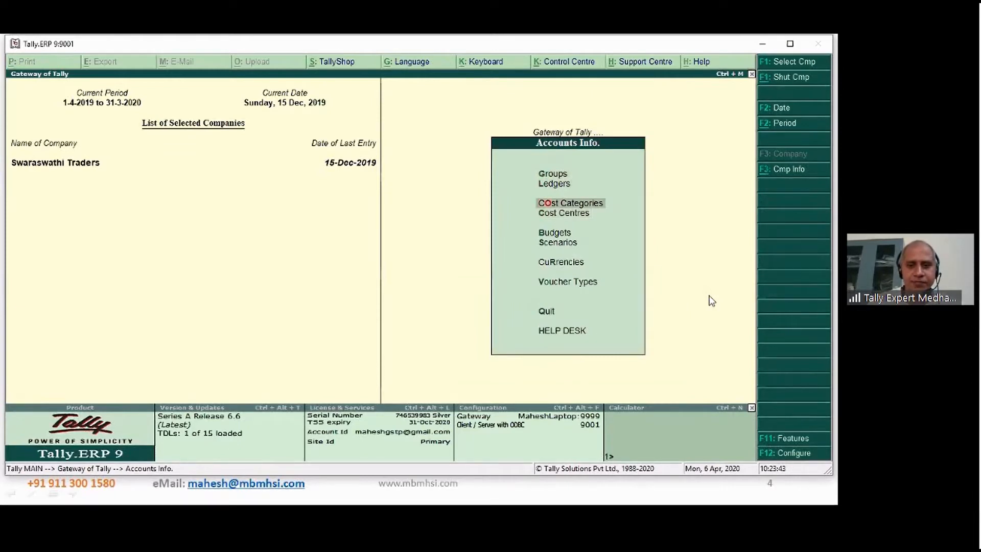
key("Return")
key("Down")
key("Down")
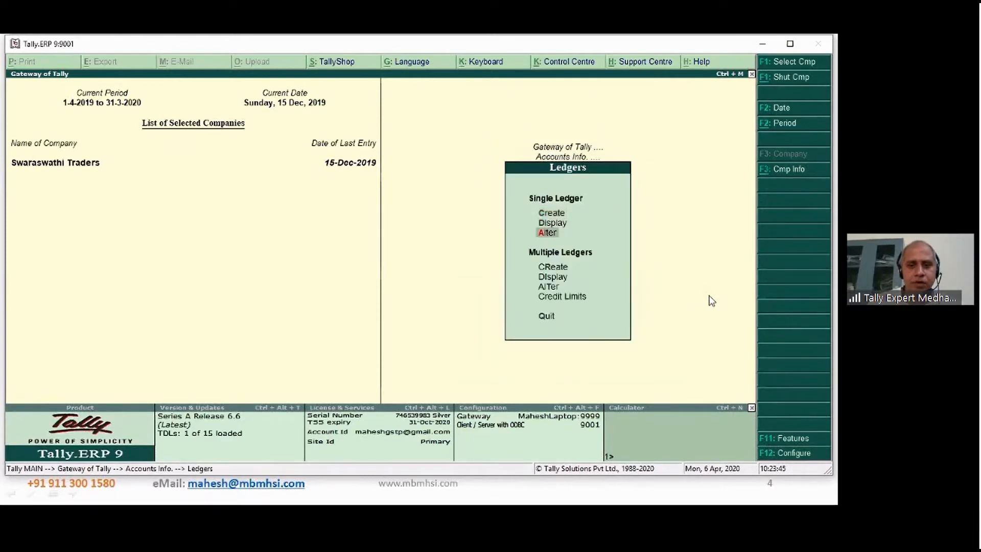
key("Return")
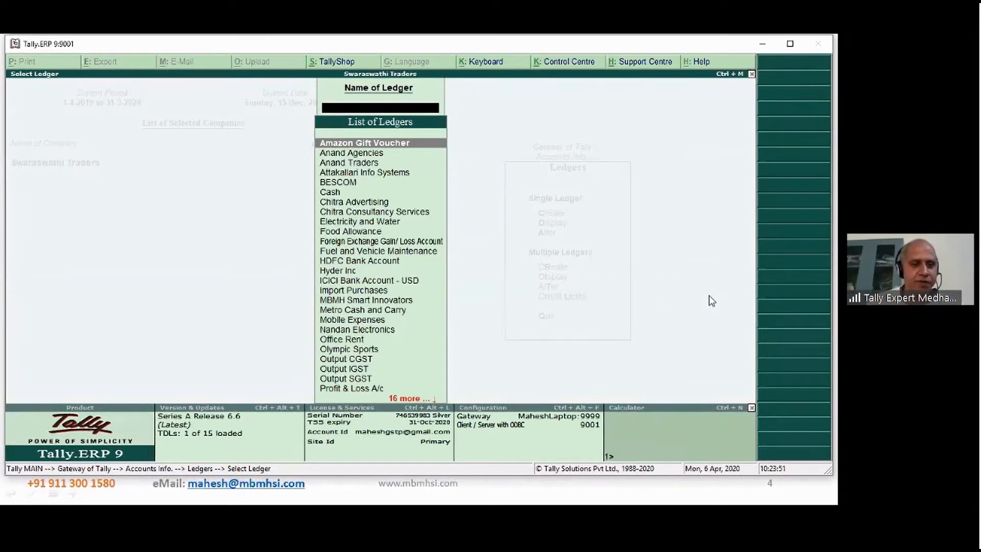
key("Escape")
key("Escape")
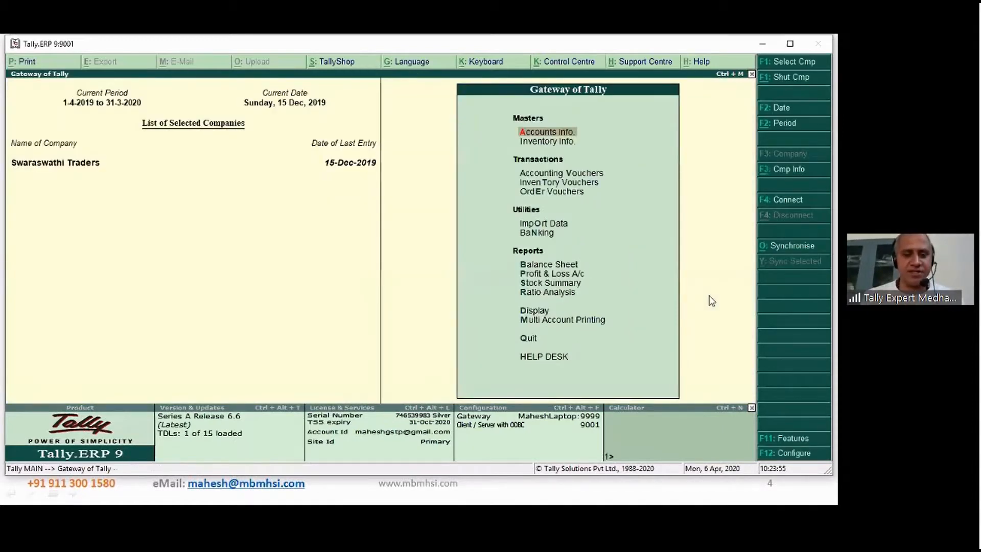
- Display the ledger-wise outstandings of the Sundry Debtors group and select Royal Agencies
key("d")
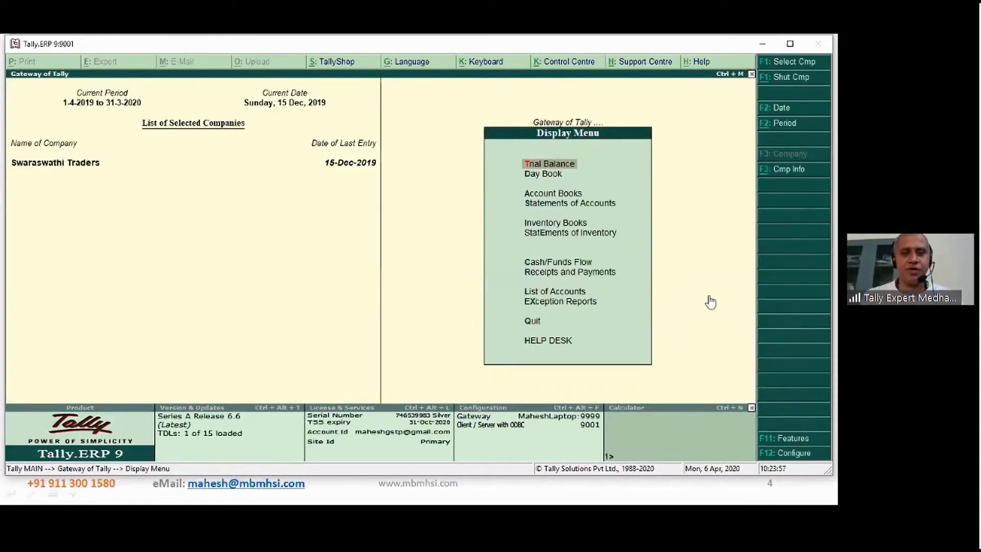
key("s")
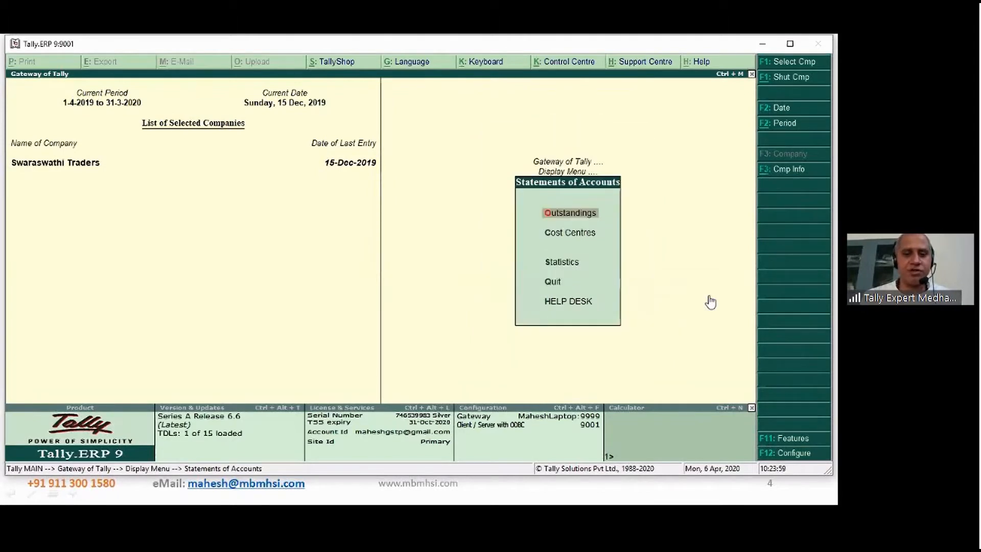
key("o")
key("Down")
key("Down")
key("Down")
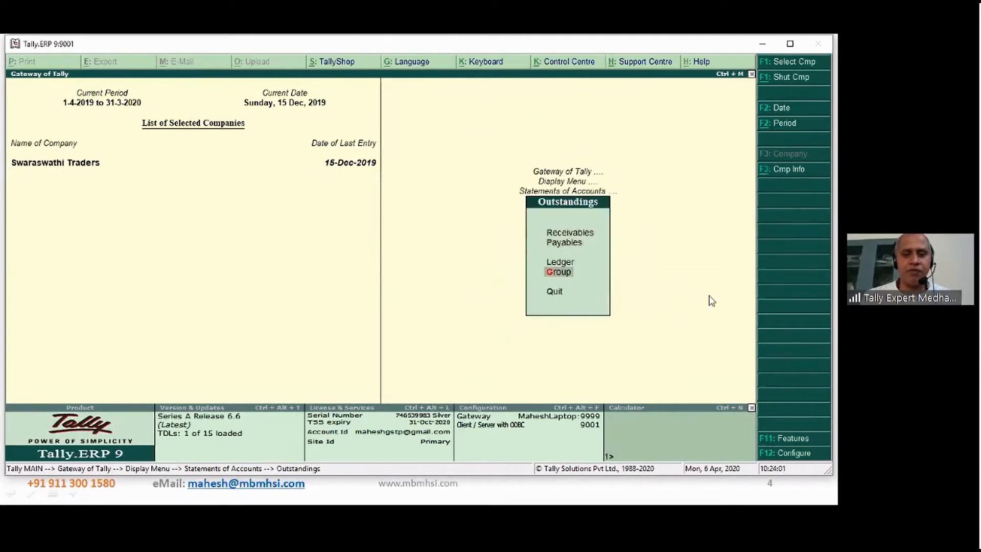
key("Return")
type("Sund")
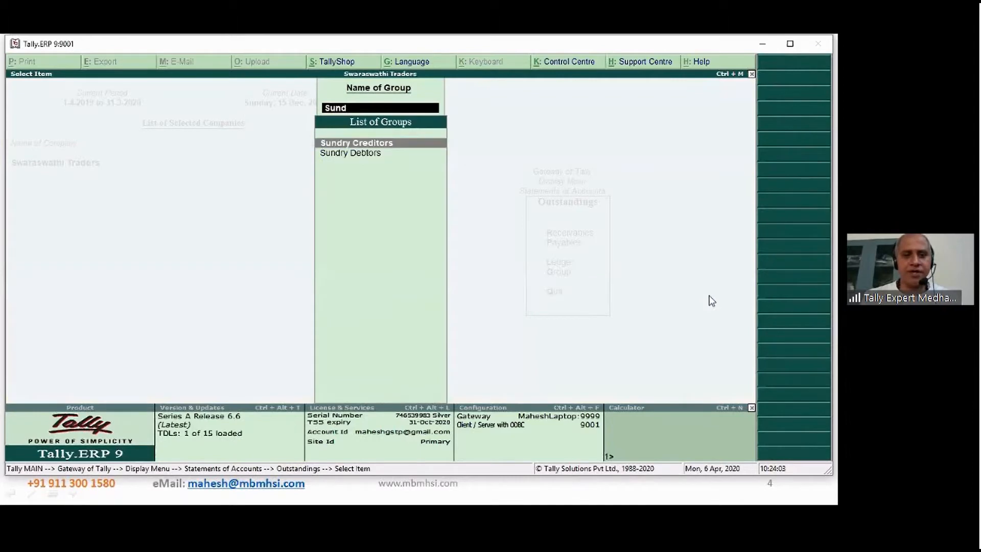
key("Down")
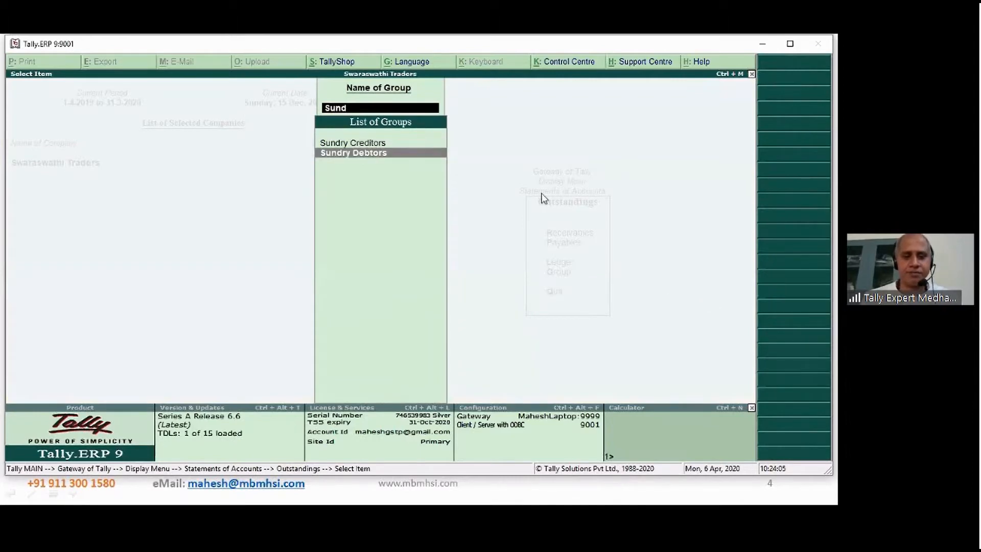
key("Return")
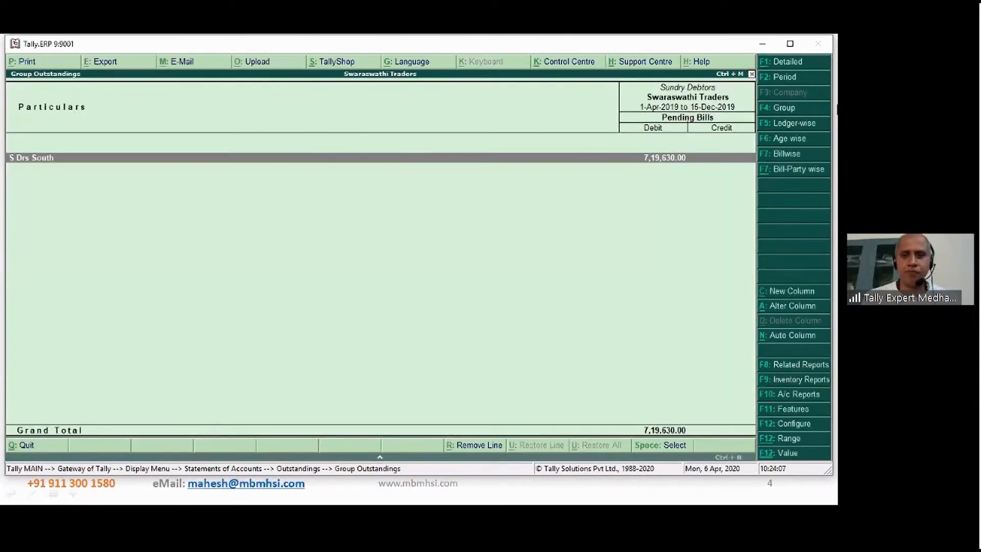
left_click(807, 127)
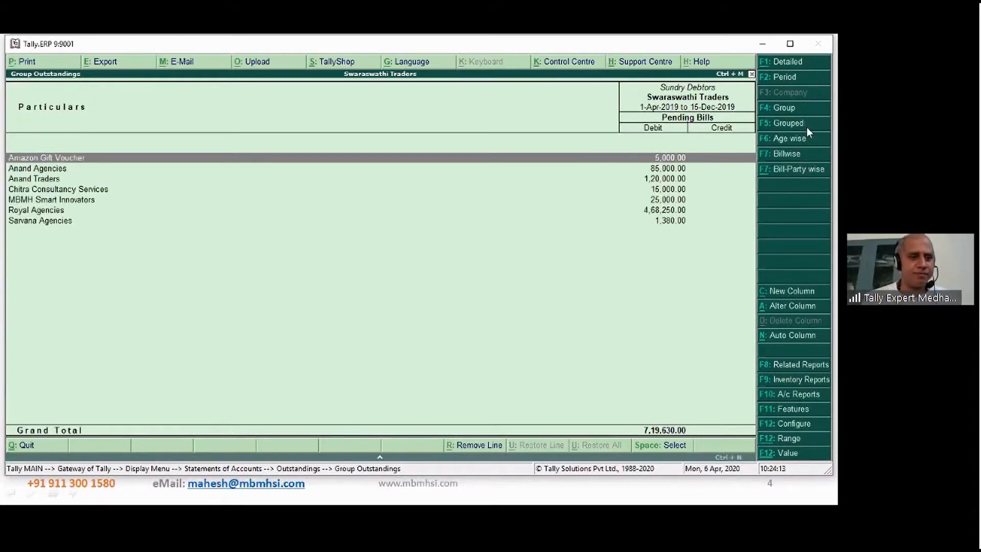
left_click(662, 210)
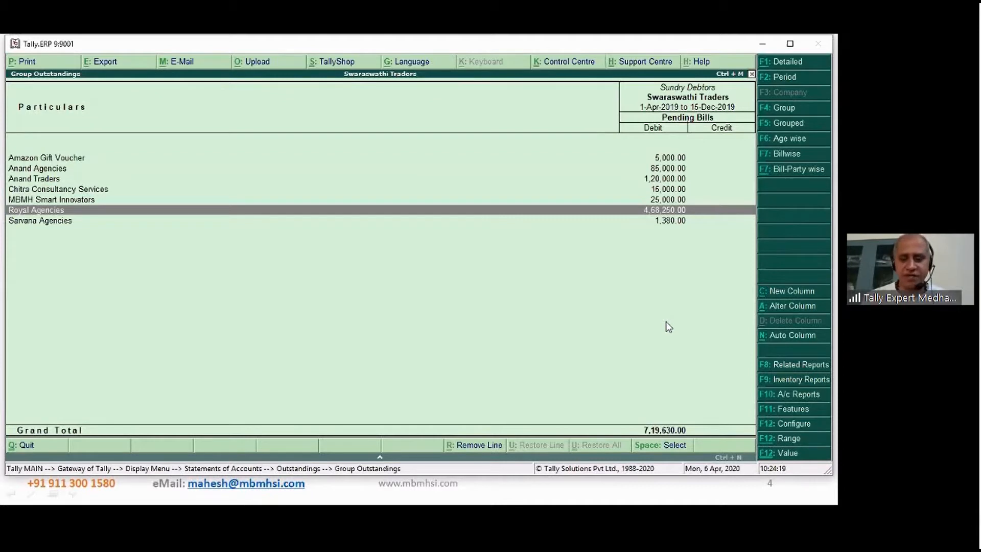
key("Down")
key("Up")
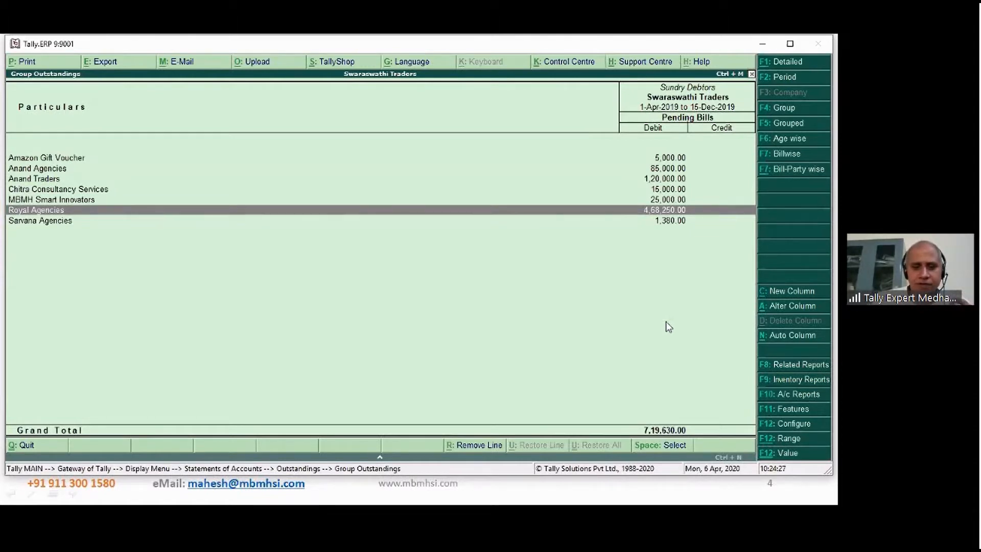
key("Down")
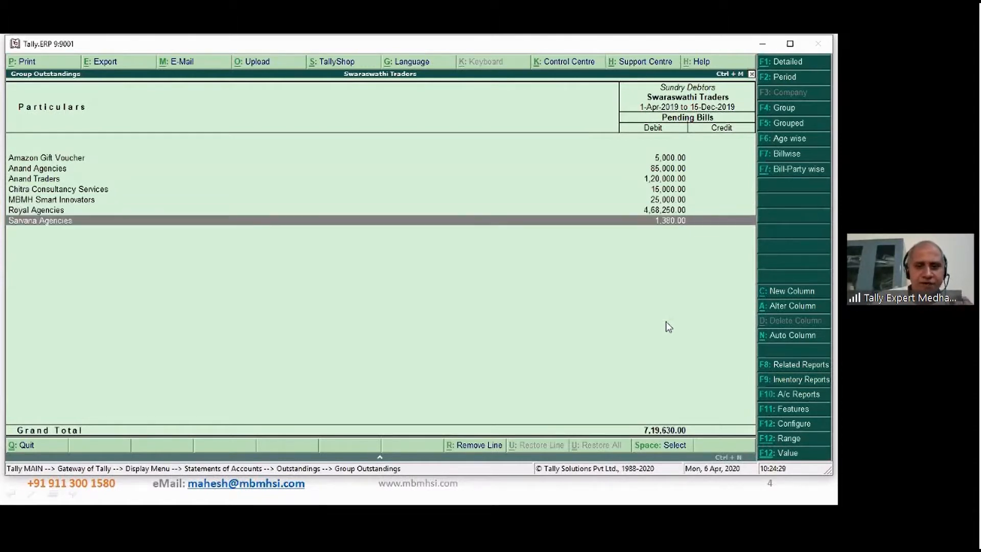
key("Up")
key("Down")
key("Up")
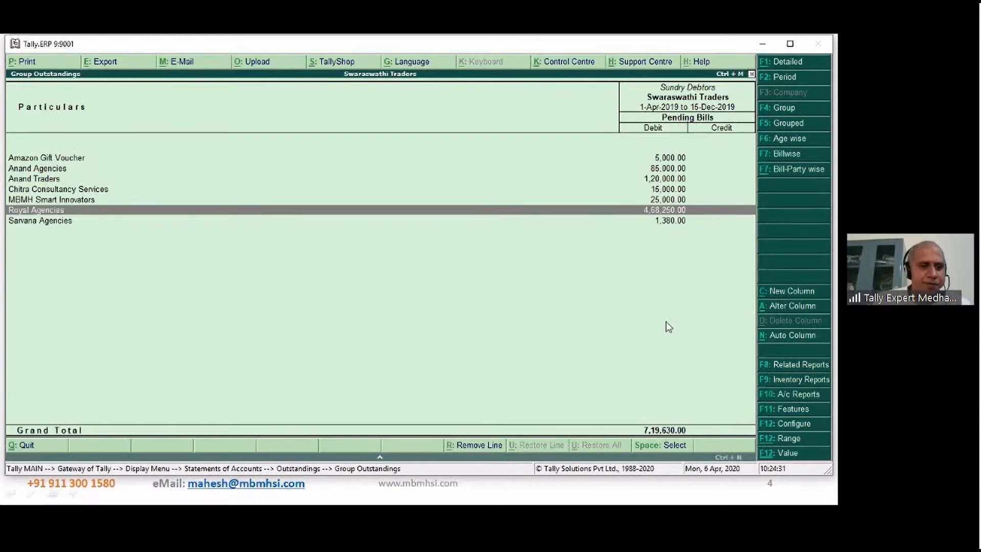
key("Down")
key("Up")
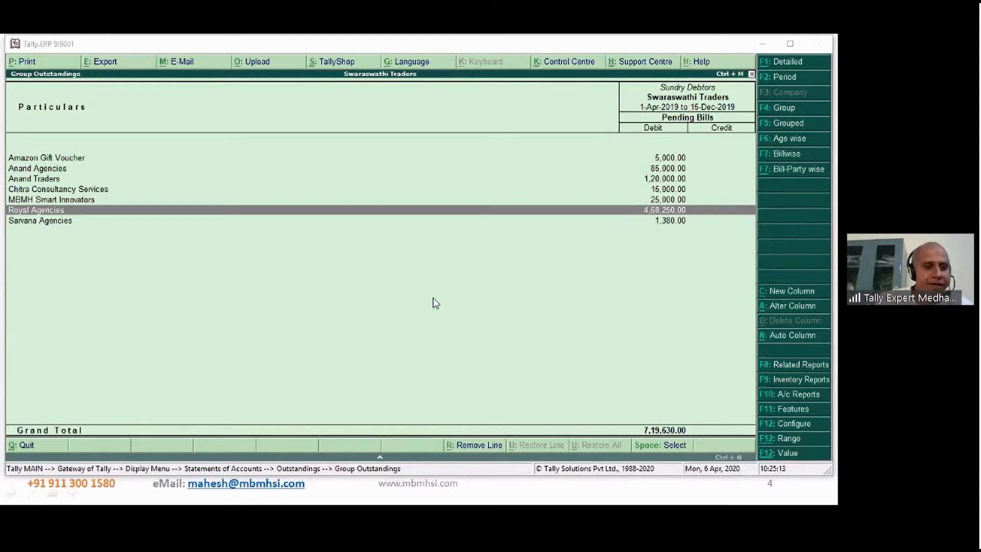
- Alter the Royal Agencies ledger with a default credit period of 10 days, leaving the credit days check during voucher entry at No
left_click(84, 220)
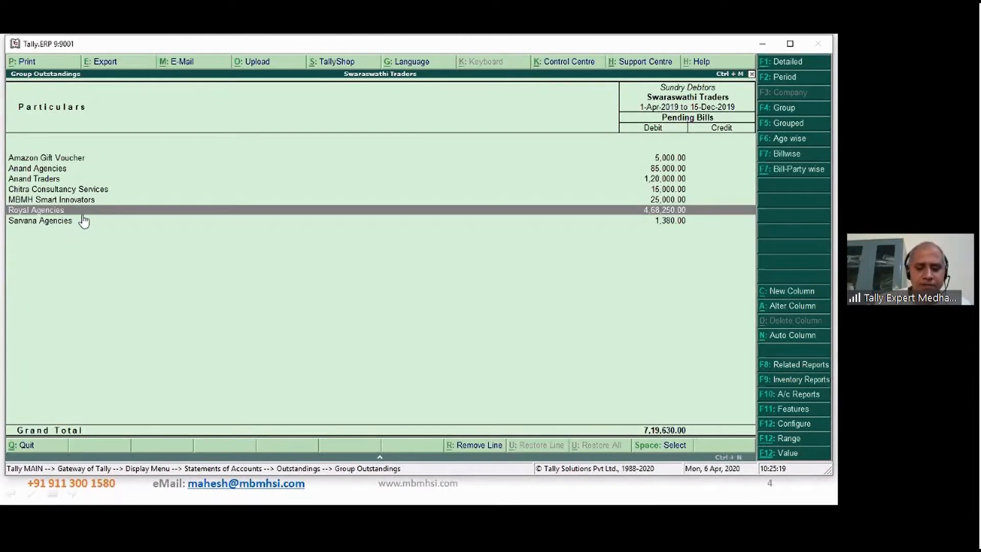
key("ctrl+Return")
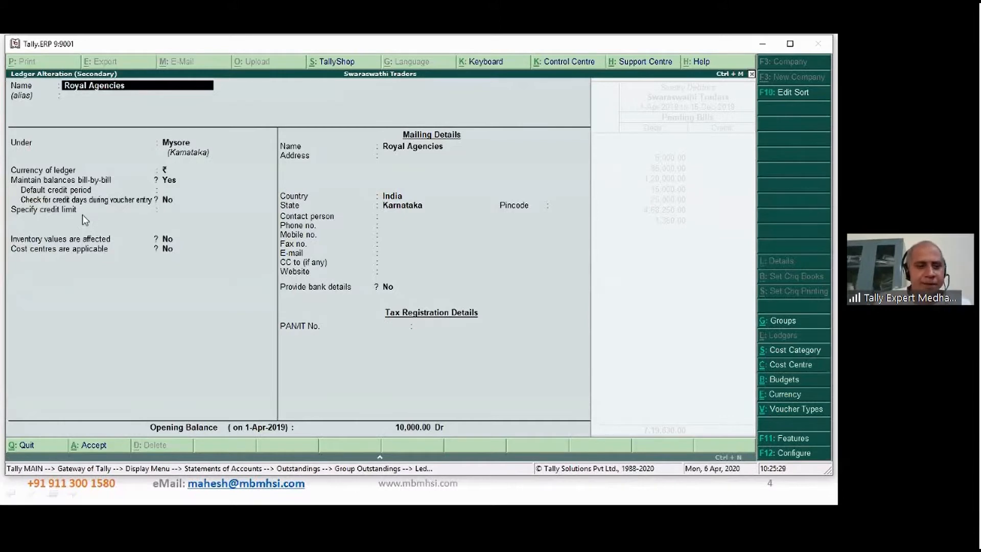
key("Return")
key("Return")
key("Return")
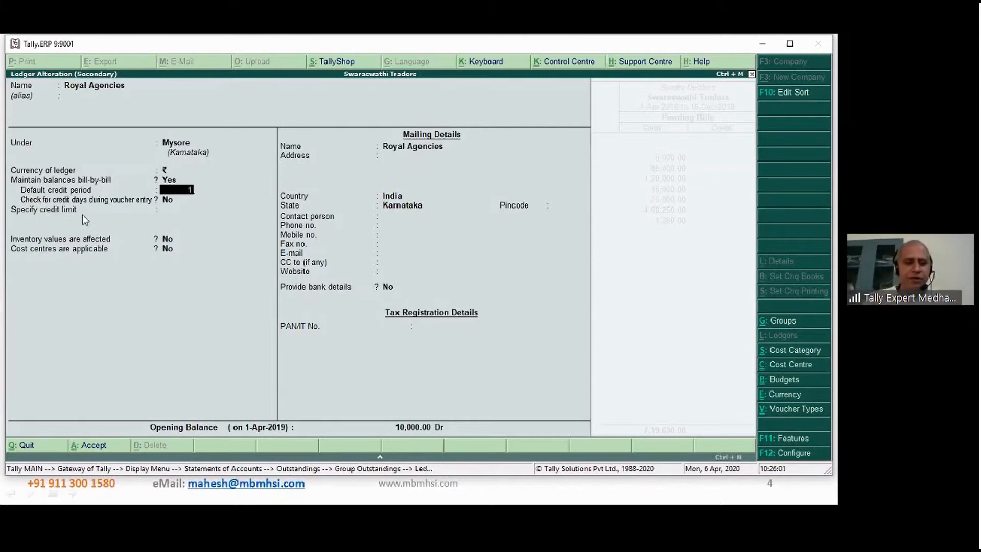
type("10")
key("Return")
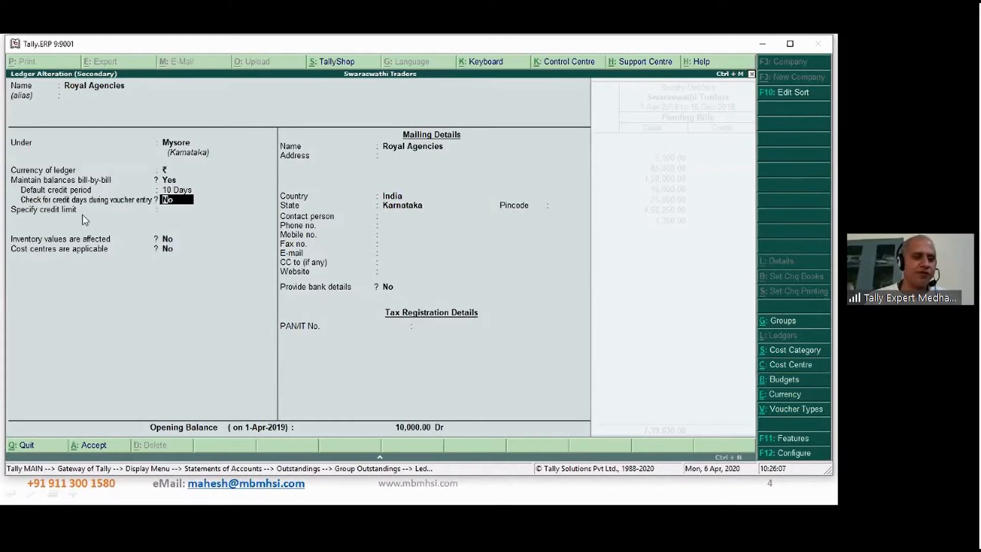
key("Return")
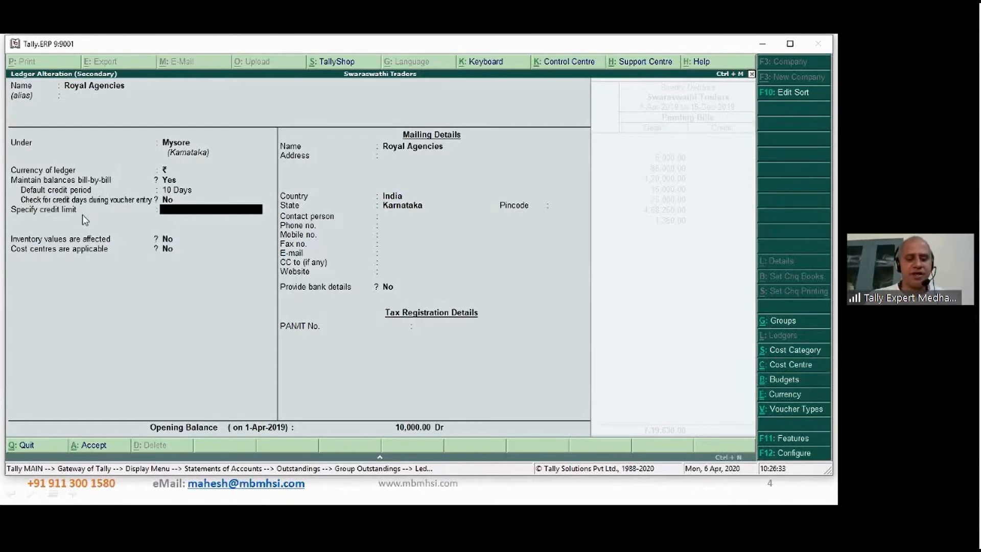
- Set the Royal Agencies credit limit to 5,00,000 and save the ledger, declining the eScan virus check
type("5000")
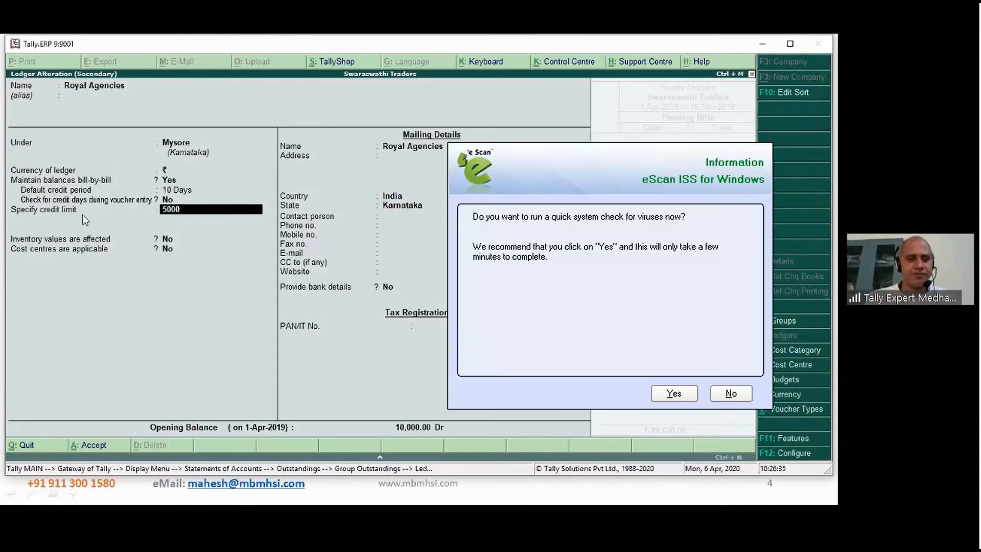
type("00")
key("Return")
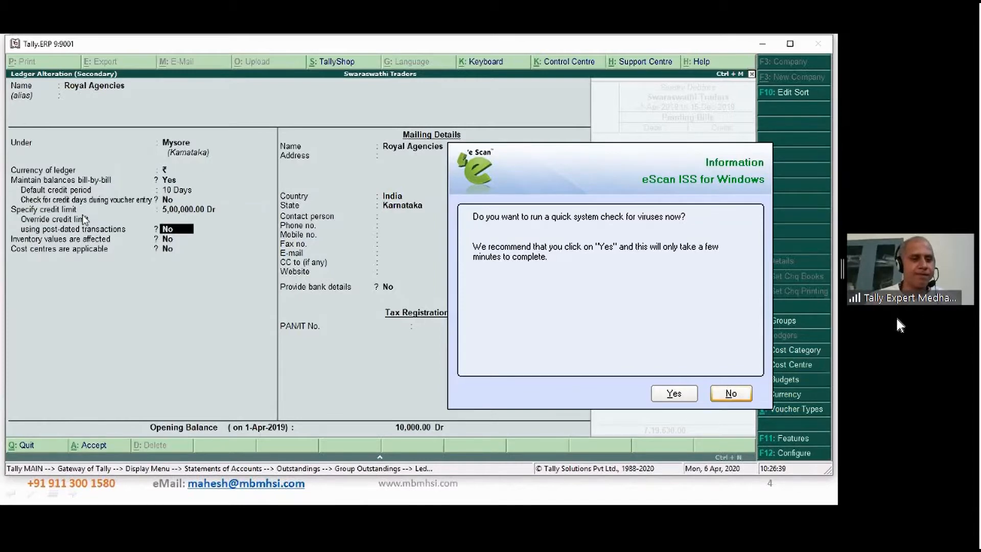
left_click(730, 393)
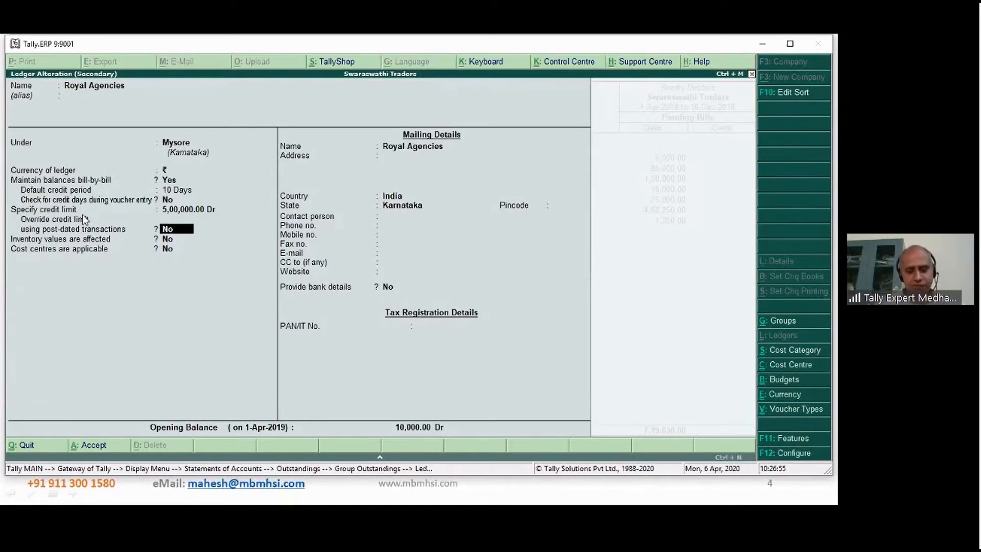
key("Return")
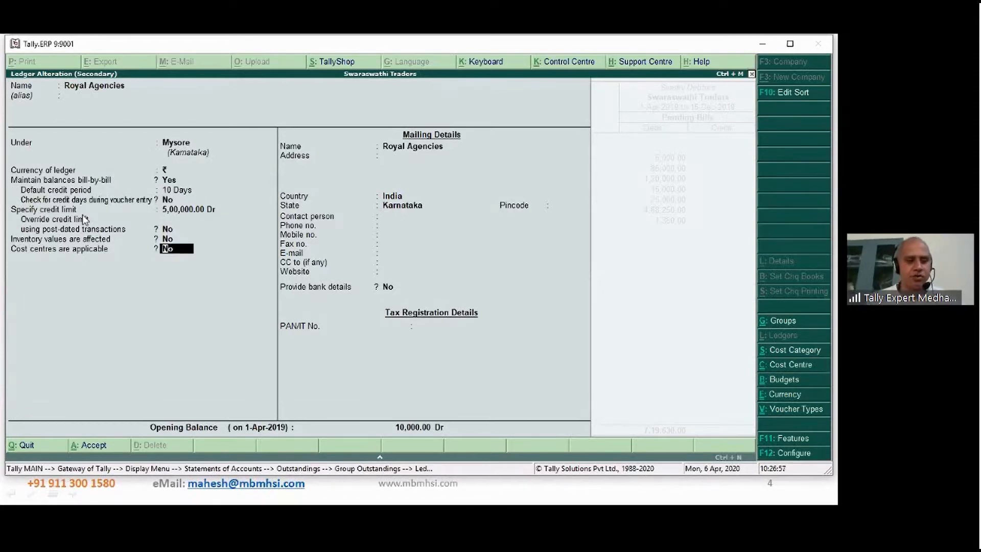
key("ctrl+a")
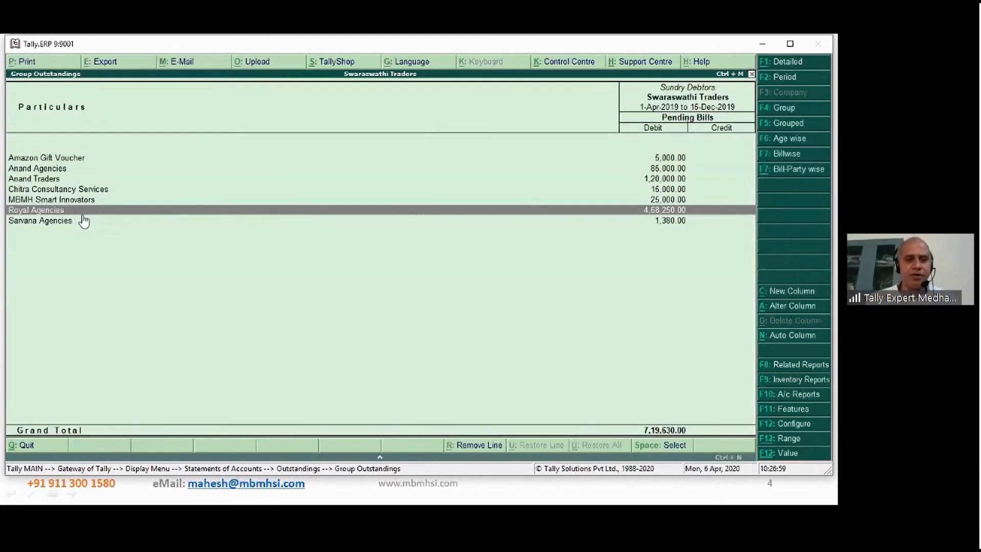
- Alter the Sarvana Agencies ledger with a default credit period of 30 days, leaving the credit days check during voucher entry at No
left_click(84, 221)
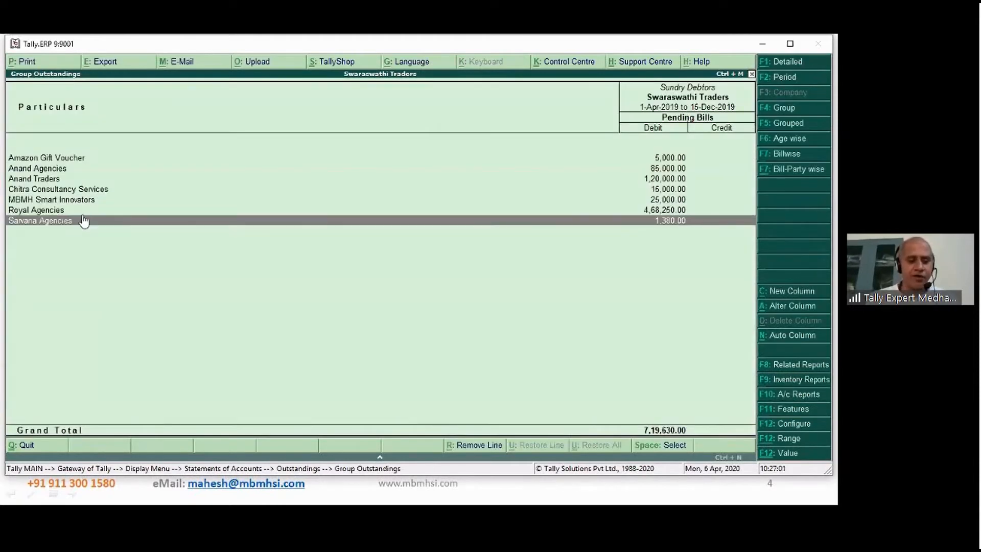
key("ctrl+Return")
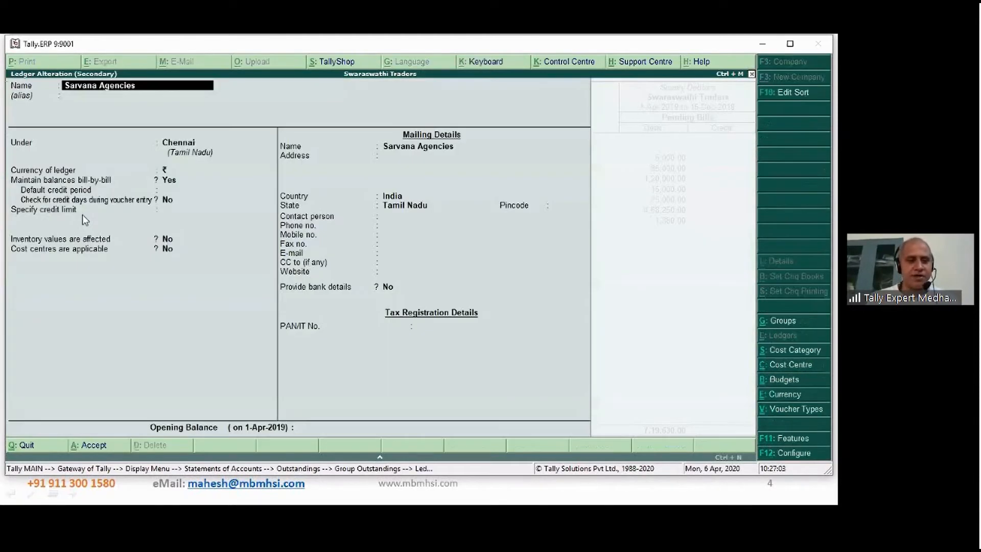
key("Return")
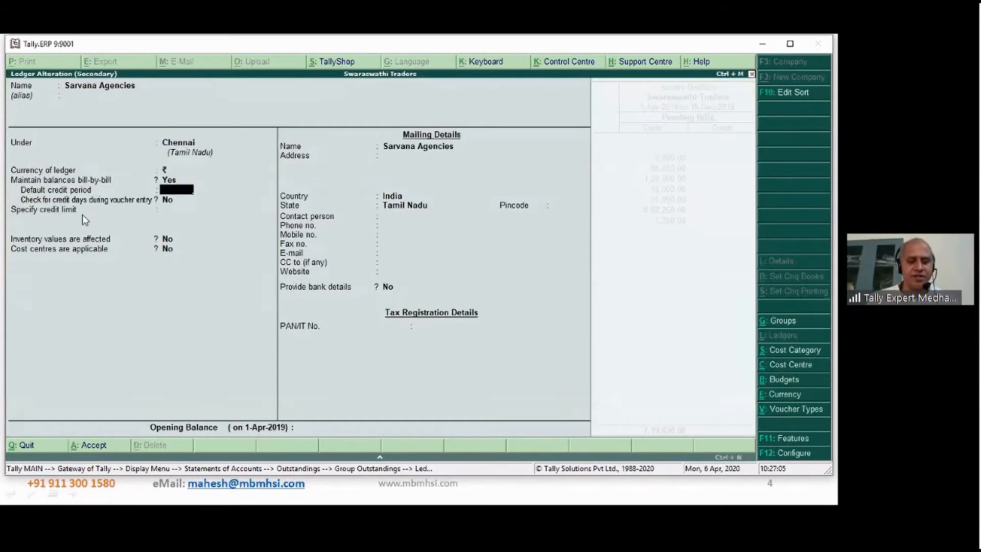
type("30")
key("Return")
key("Return")
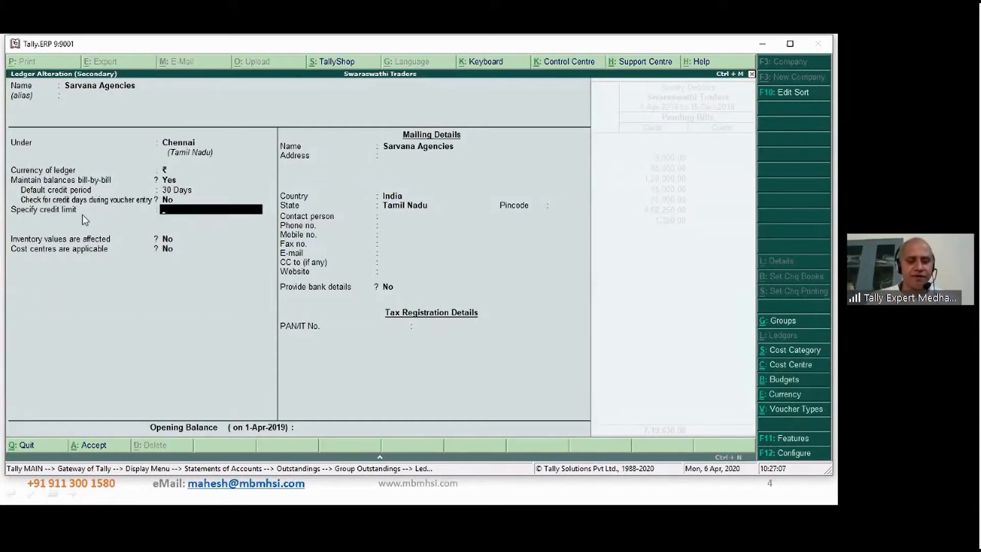
- Set the Sarvana Agencies credit limit to 5,000, keep the post-dated transactions override at No, and save the ledger
type("5000")
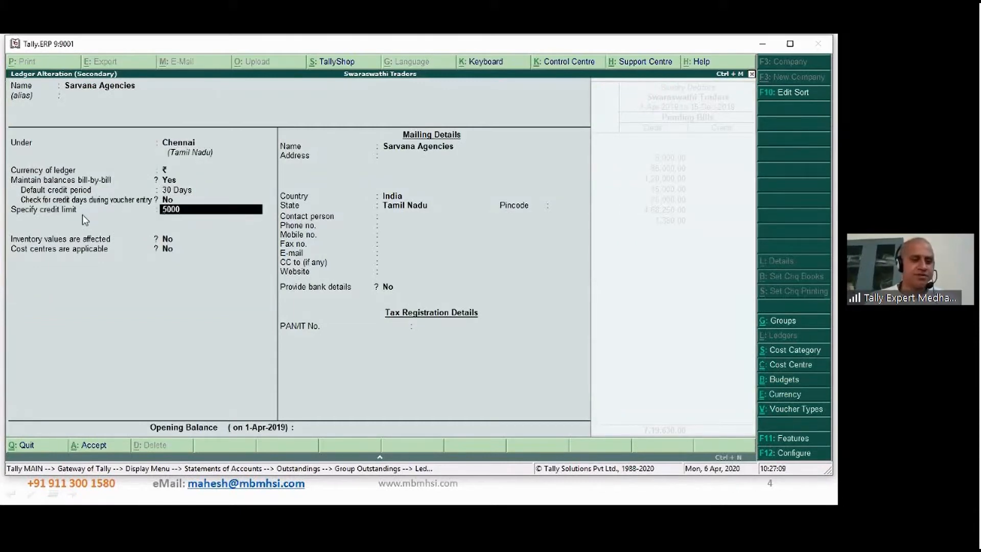
key("Return")
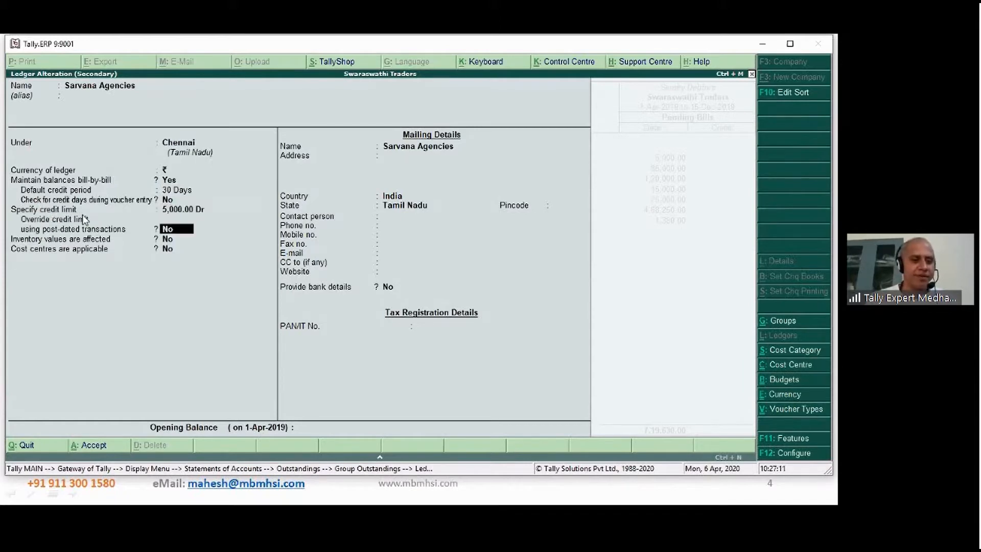
key("Return")
key("Return")
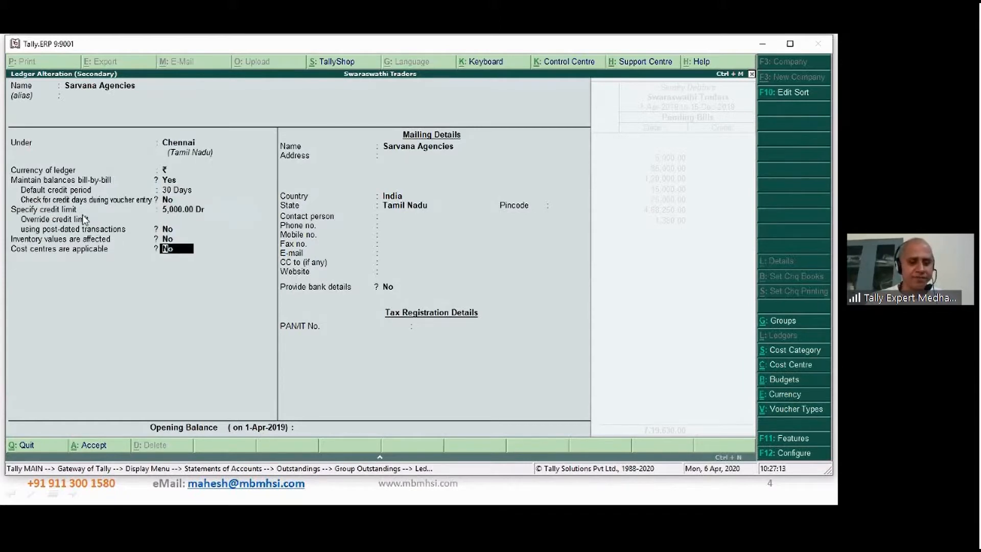
key("ctrl+a")
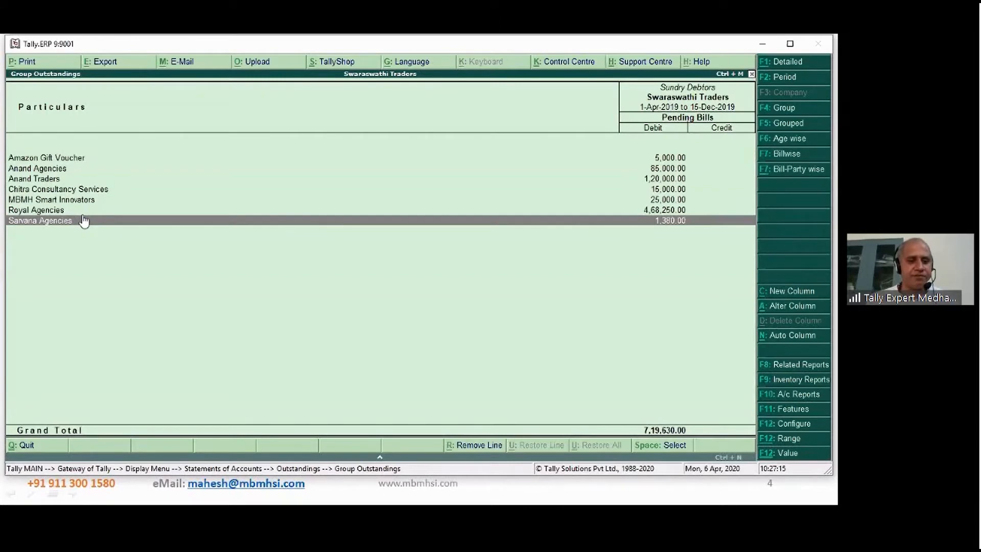
key("Up")
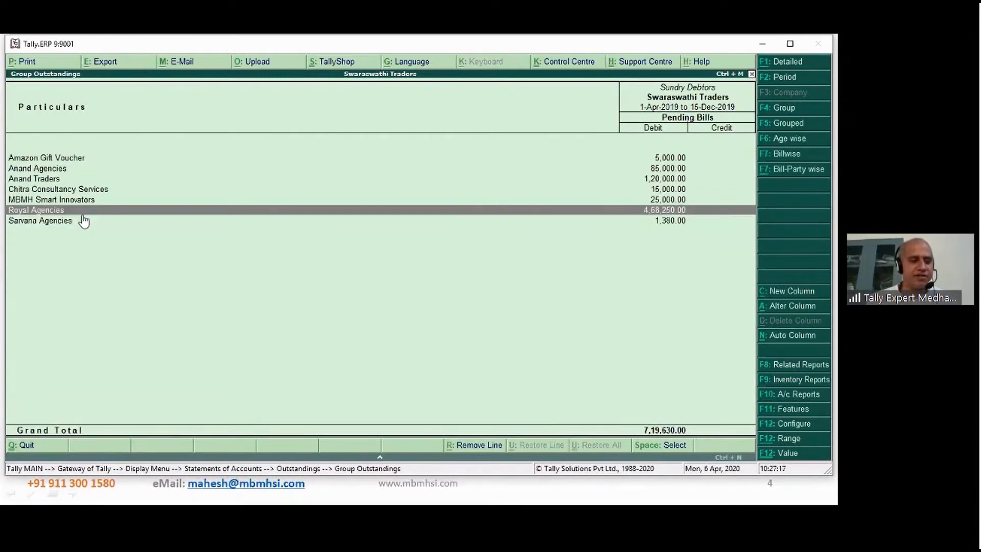
key("Down")
key("Up")
key("Down")
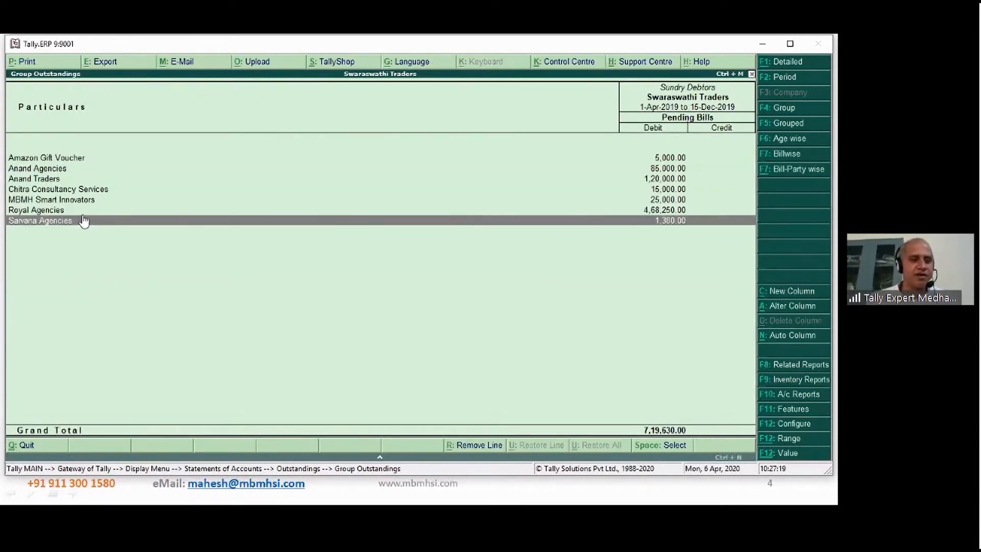
key("Up")
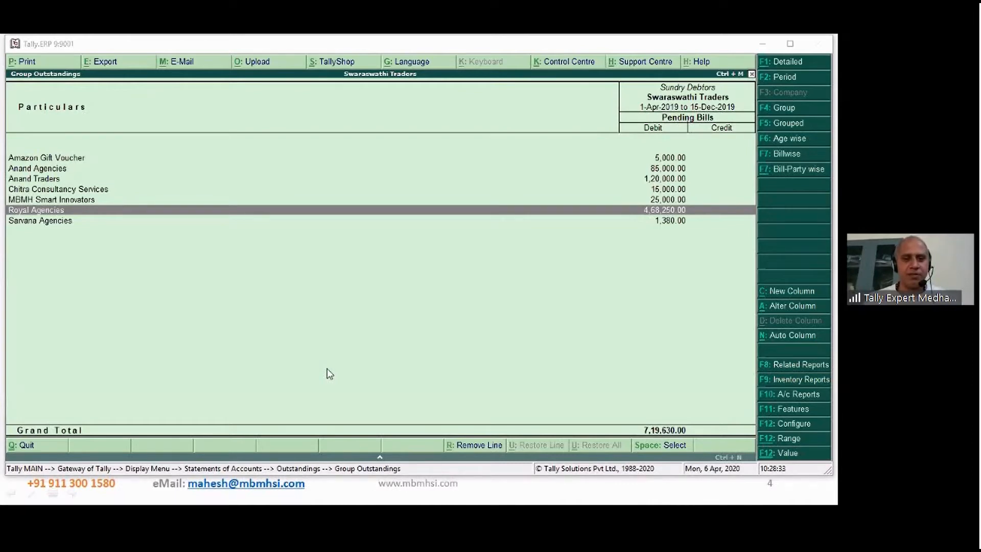
- Leave the group outstandings report and start a sales voucher of type Sales 19-20
key("Escape")
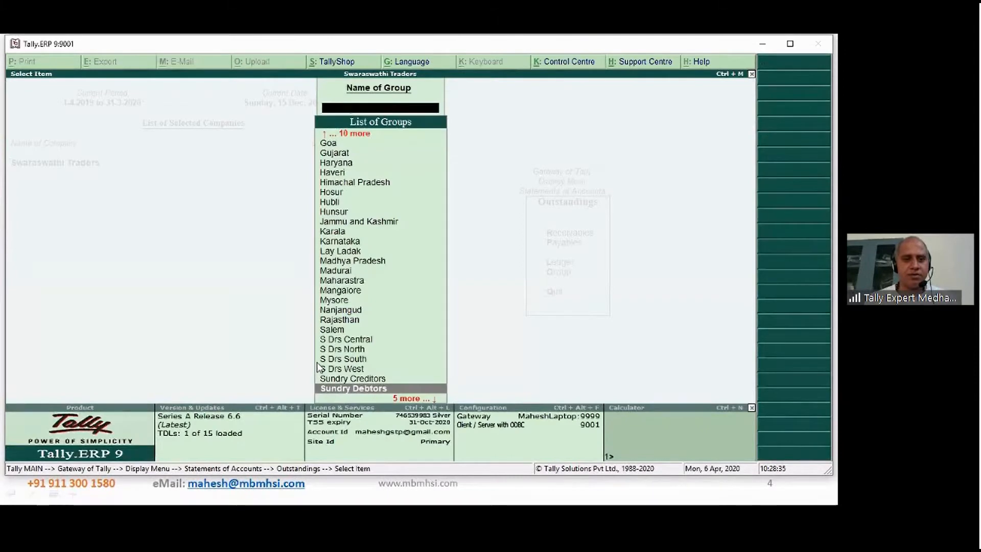
key("Escape")
key("Escape")
key("Escape")
key("Escape")
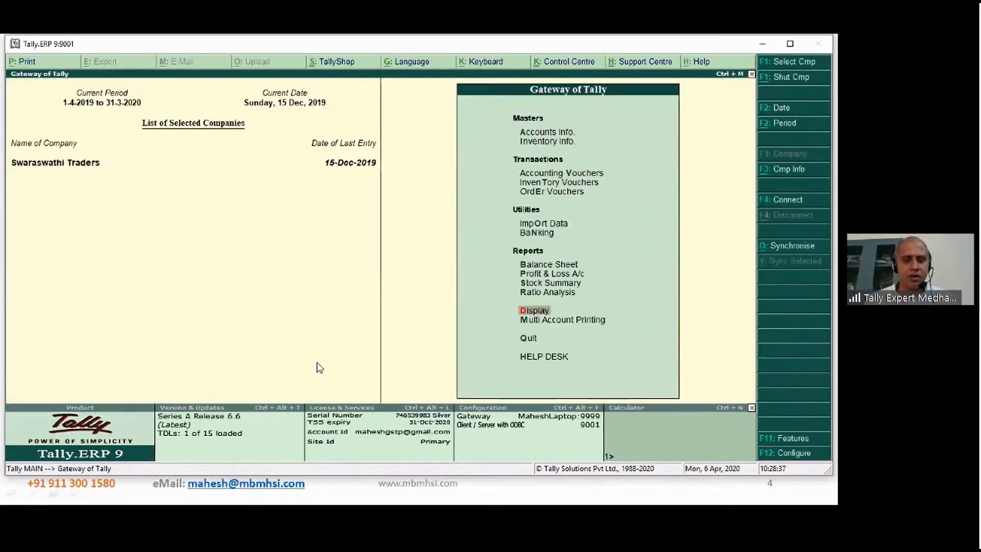
key("v")
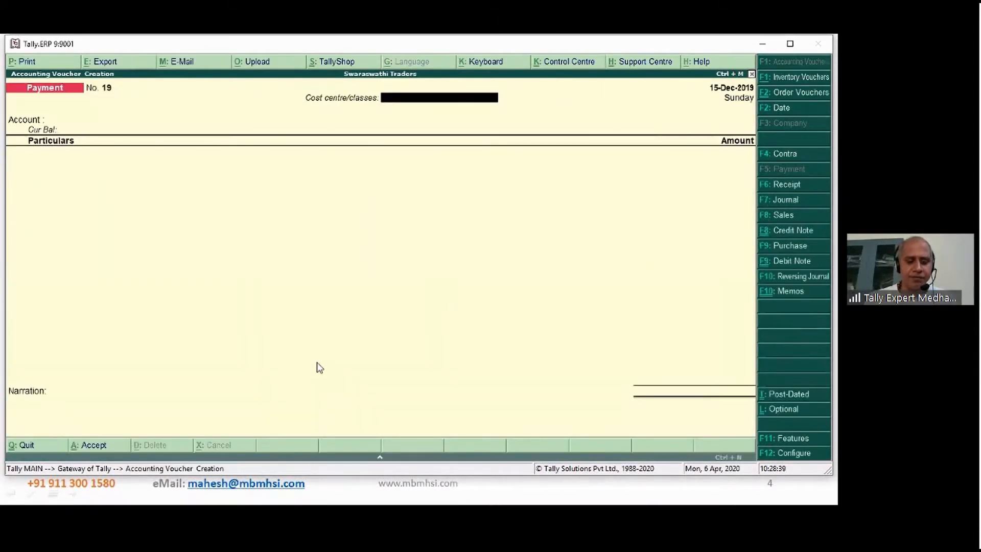
key("F8")
key("Down")
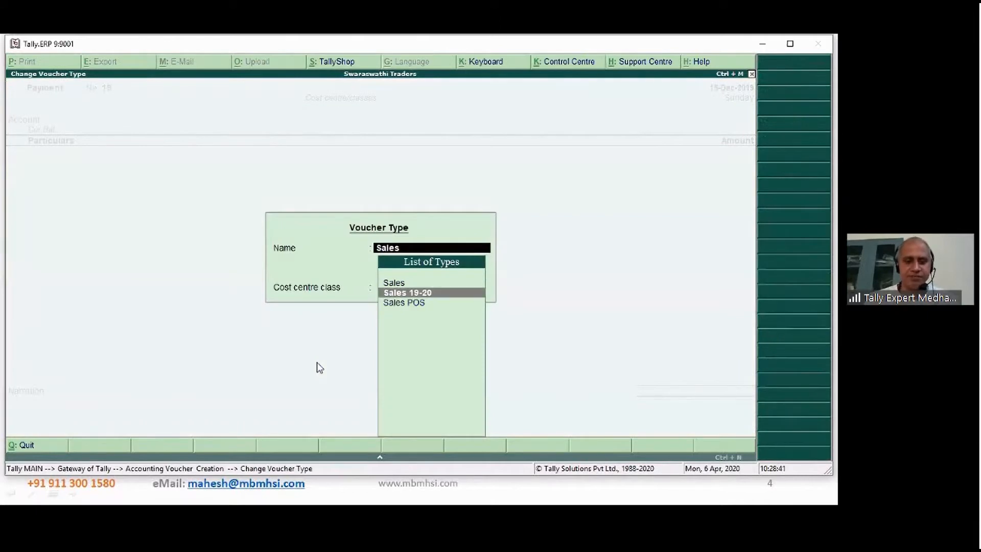
key("Return")
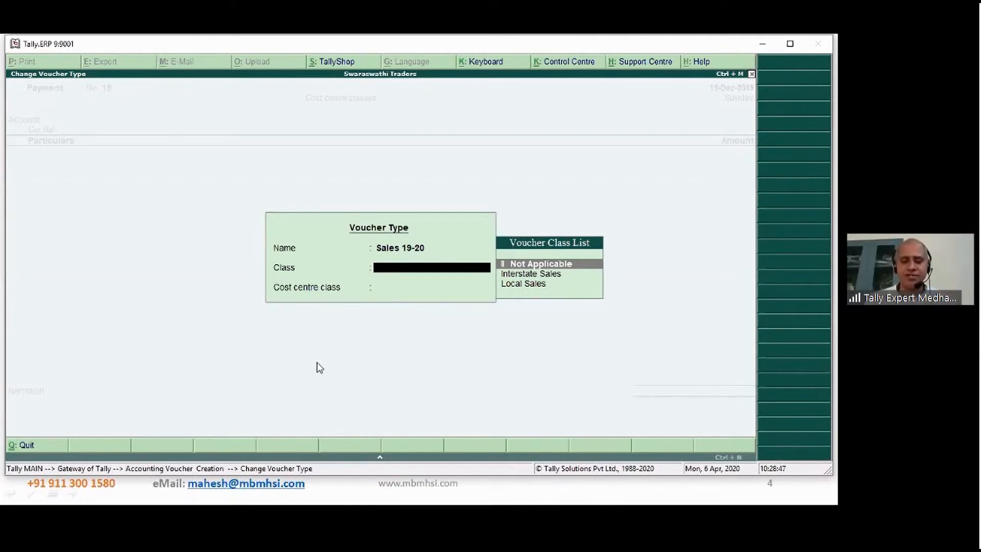
- Assign the Local Sales voucher class and the Bengaluru cost centre class to the sales voucher
key("Down")
key("Down")
key("Return")
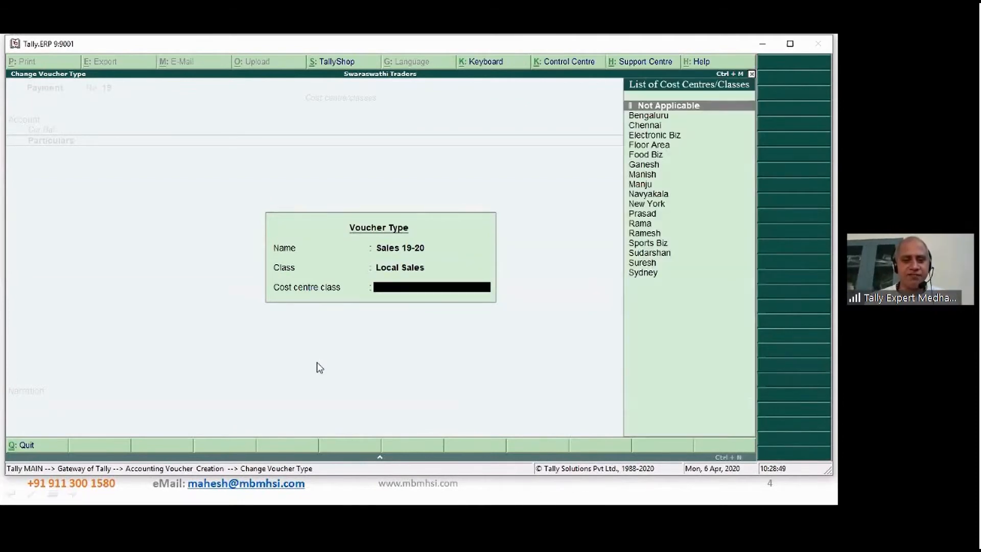
type("B")
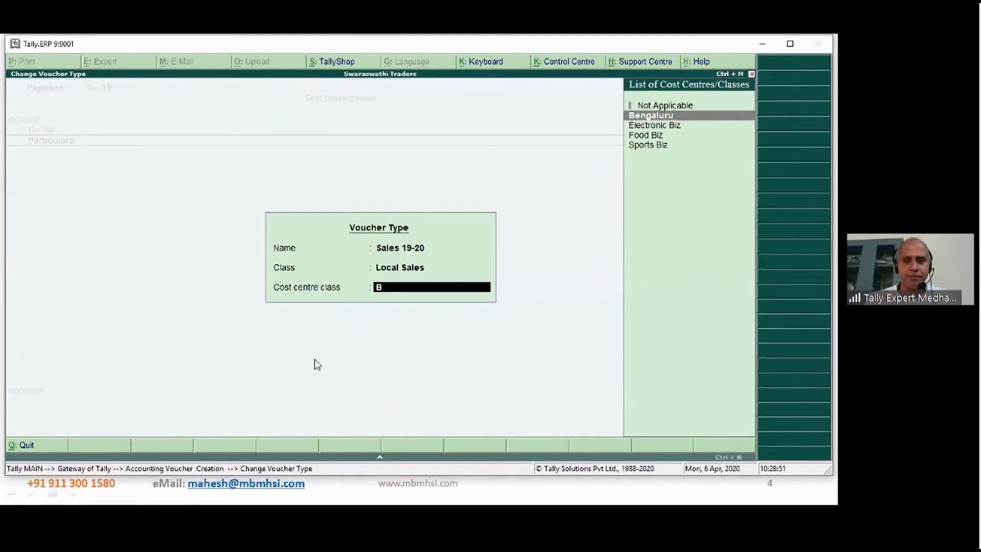
left_click(361, 102)
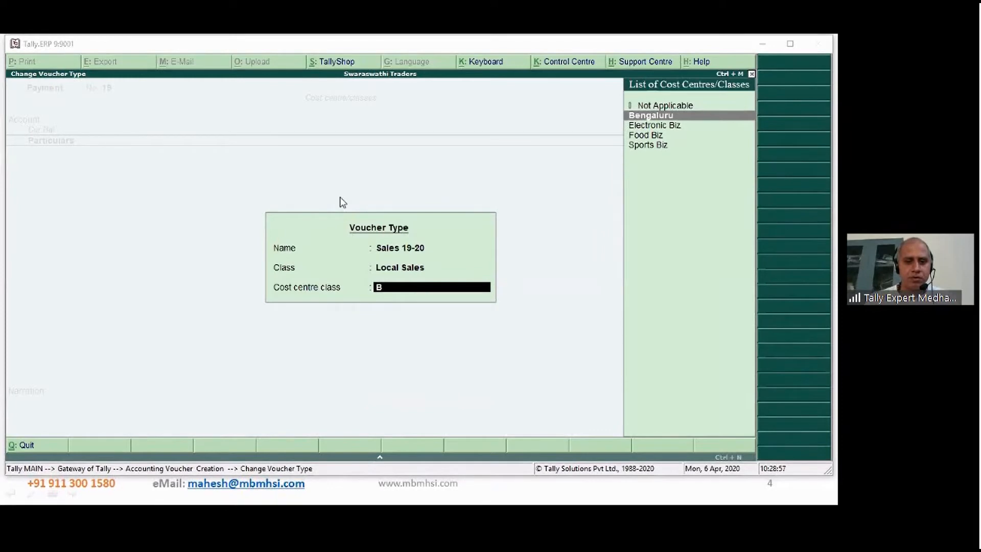
left_click(705, 252)
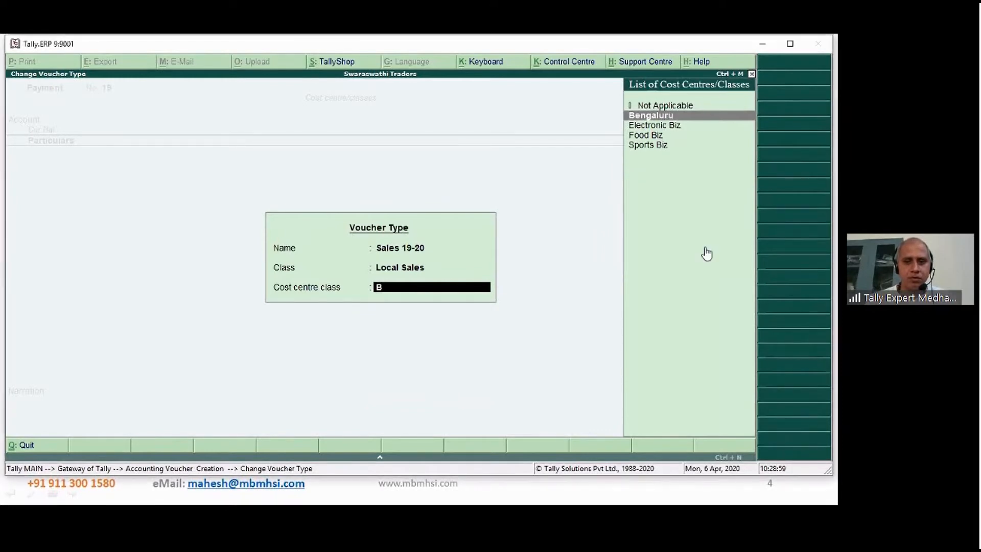
key("Return")
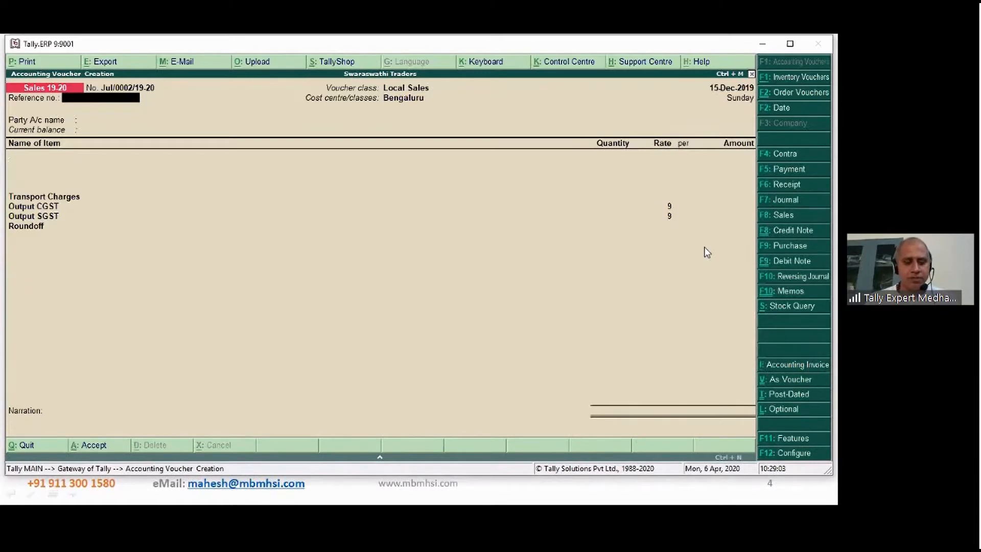
- Date the sales voucher 16-Dec-2019 and choose Royal Agencies as the party account, leaving the reference number blank
key("F2")
type("16")
key("Return")
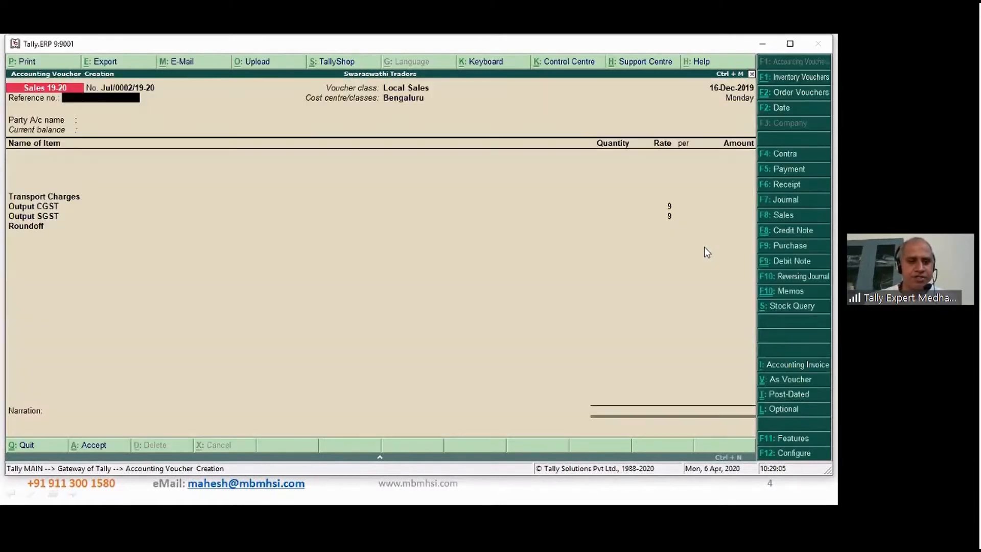
key("Return")
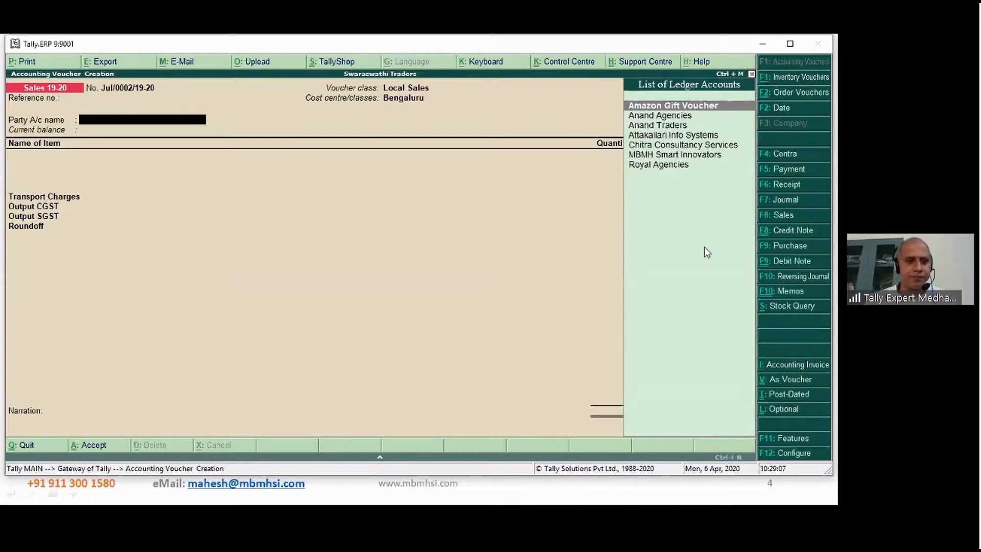
key("Down")
key("Down")
key("Down")
key("Down")
key("Down")
key("Down")
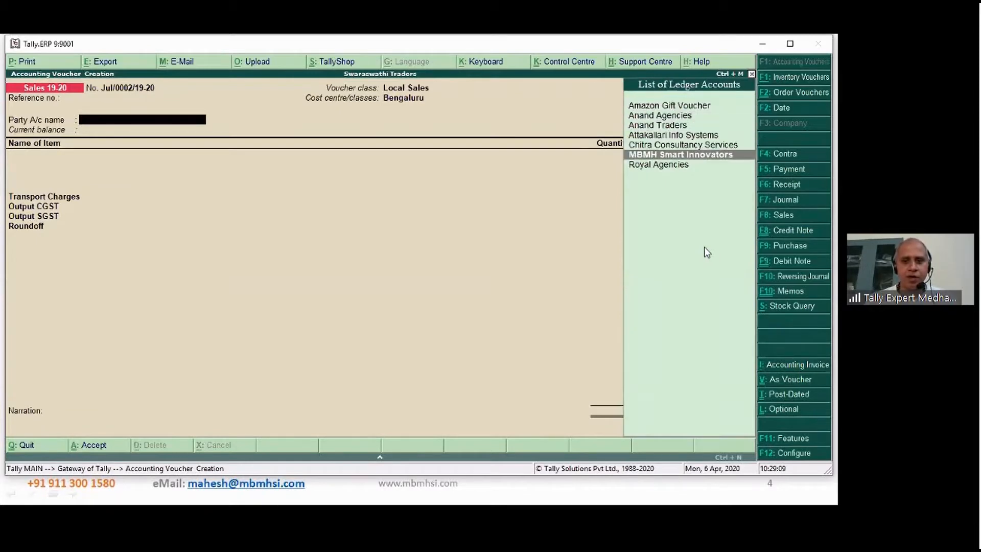
key("Return")
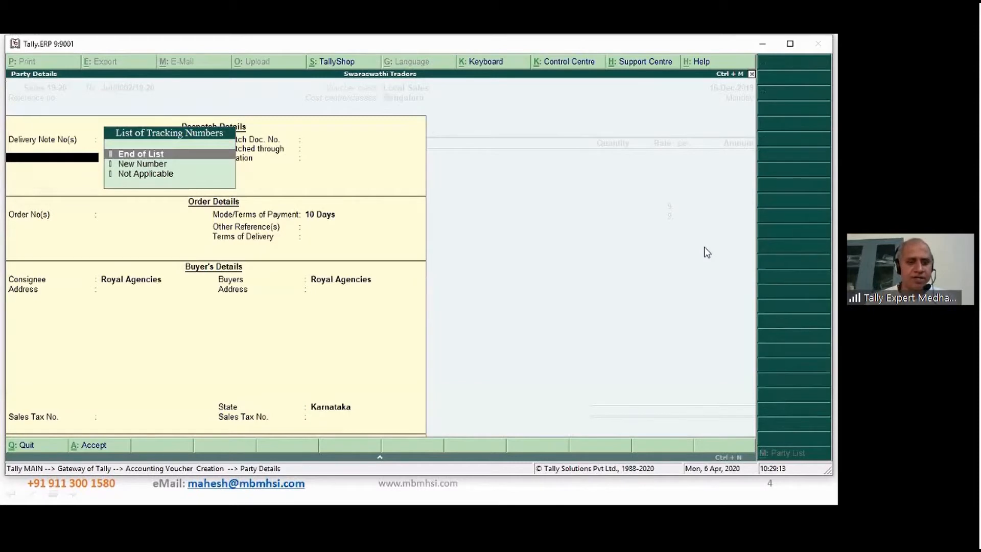
- End the delivery note and order lists, keep the payment terms of 10 Days, and accept the Royal Agencies party details
key("Return")
key("Return")
key("Return")
key("Return")
key("Return")
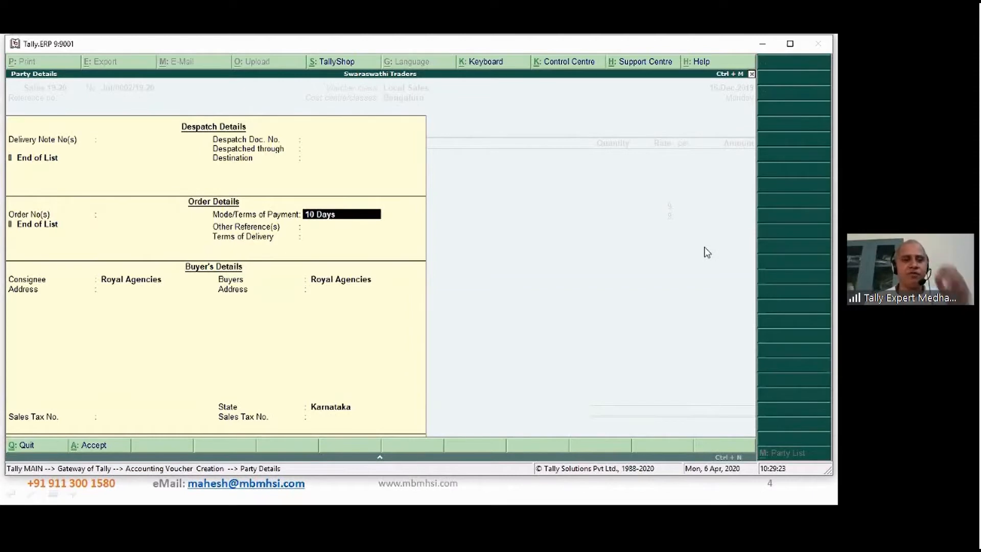
key("ctrl+a")
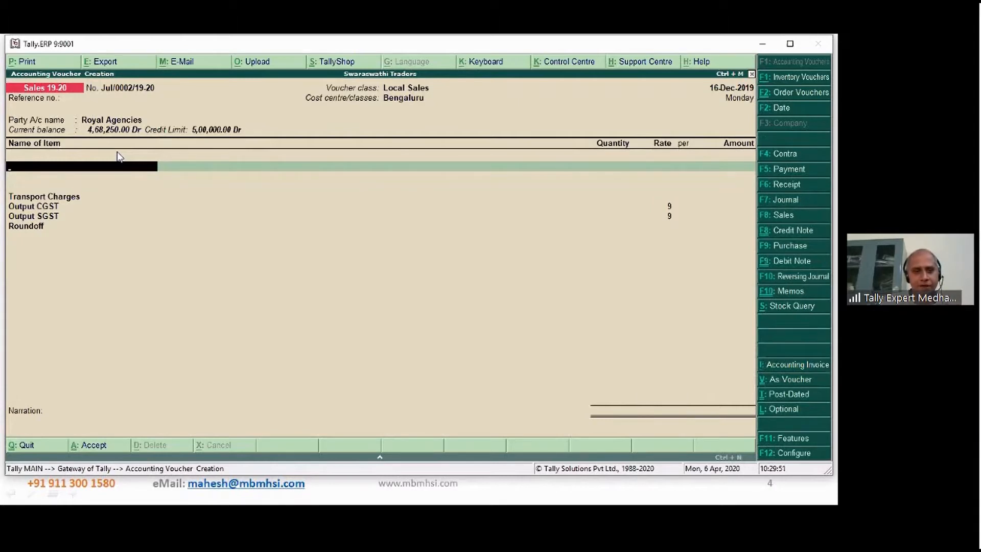
- Add the Cricket Bat stock item to the invoice with its tracking number and order number as Not Applicable
key("space")
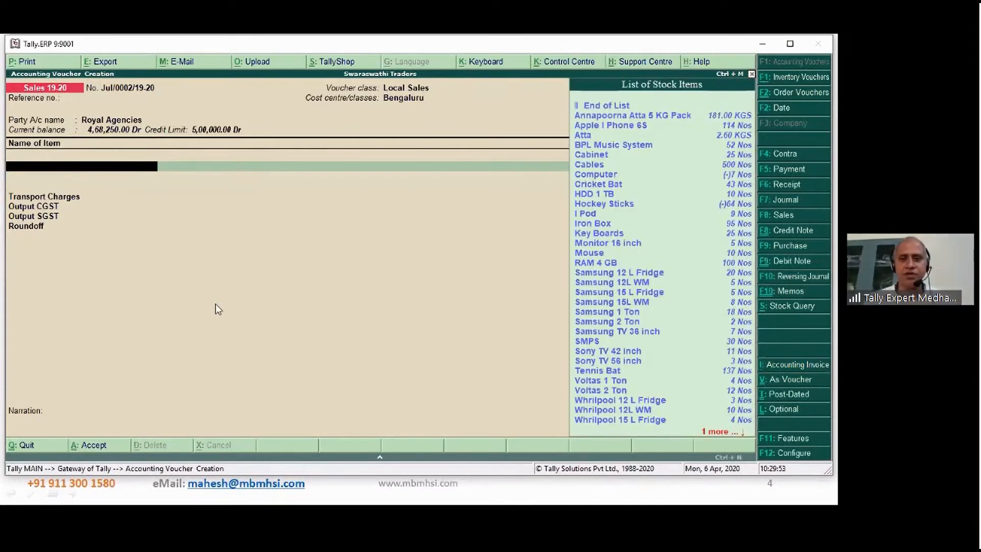
type("Cr")
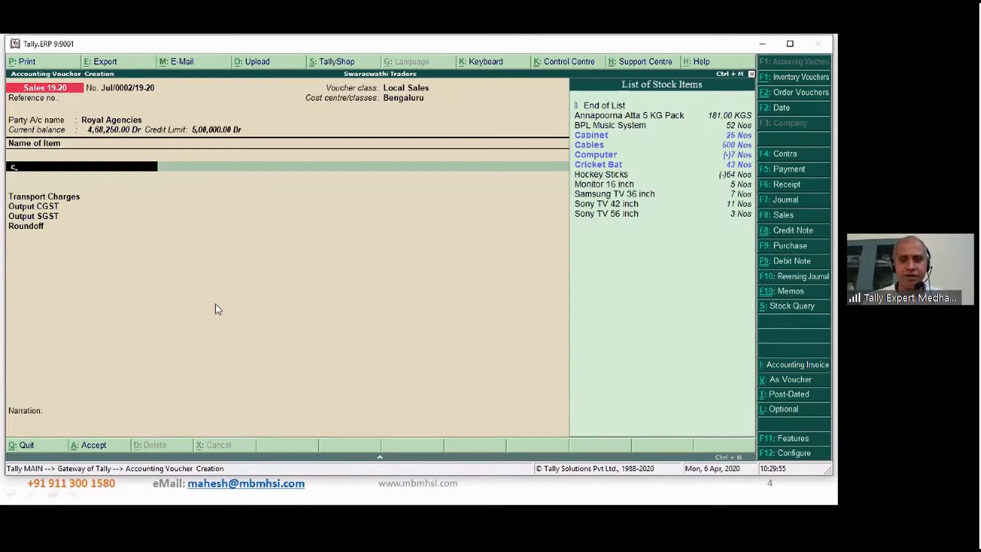
type("ic")
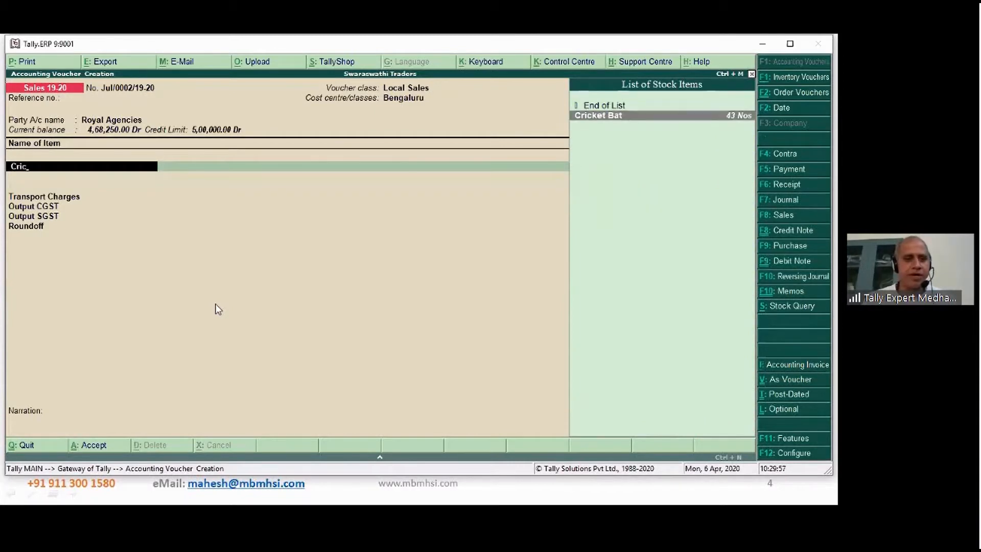
key("Return")
key("Return")
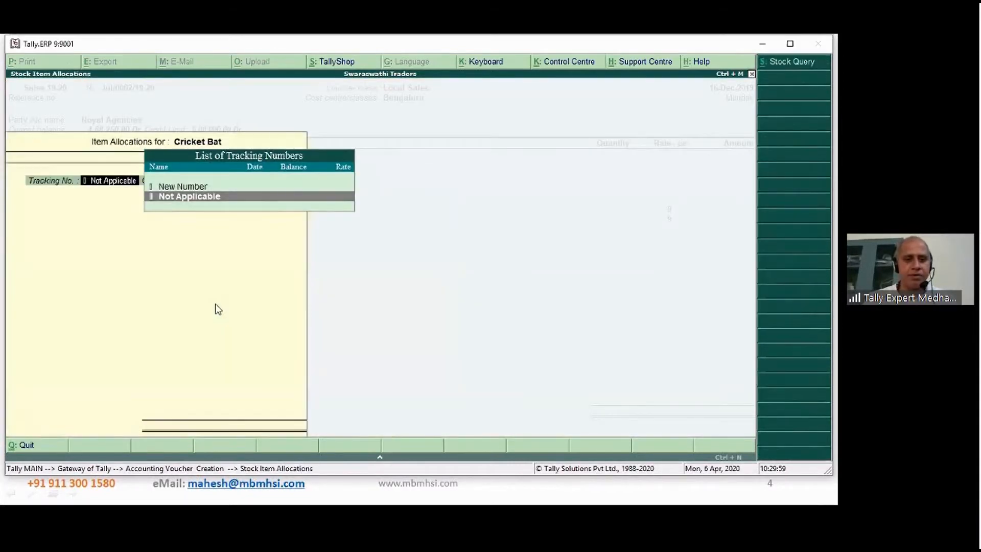
key("Return")
key("Return")
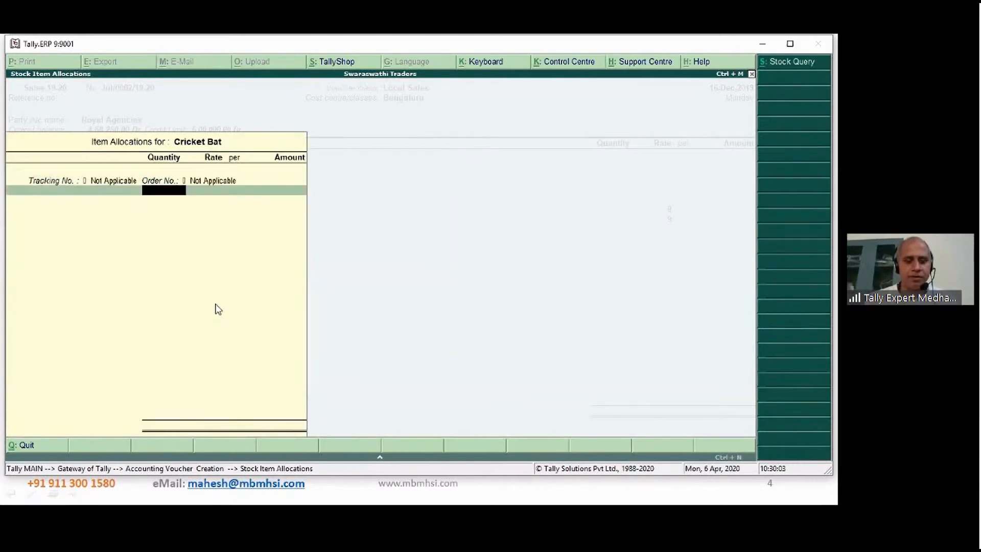
- Allocate 10 Nos of Cricket Bat at a rate of 1,000.00 each and end the item allocation list
type("10")
key("Return")
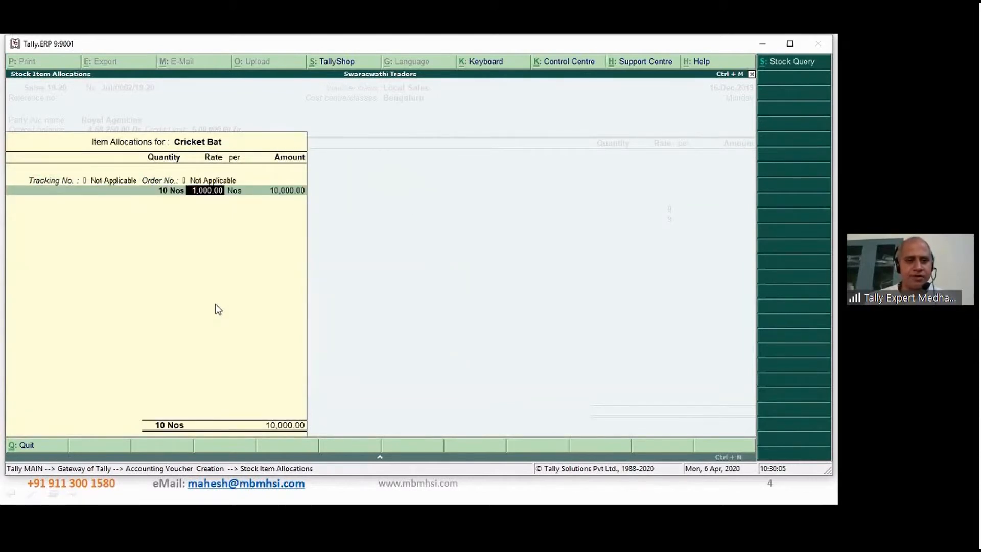
key("Return")
key("Return")
key("Return")
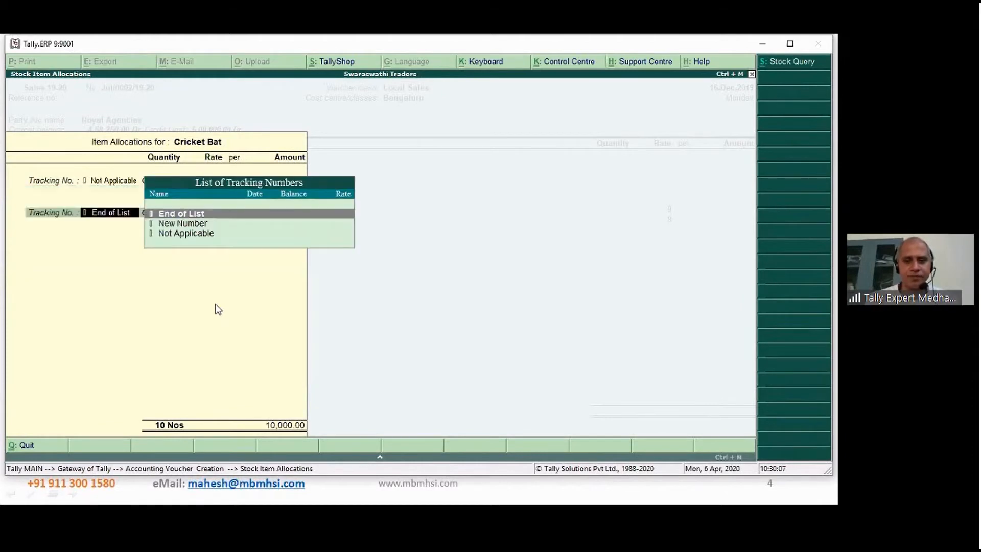
key("Return")
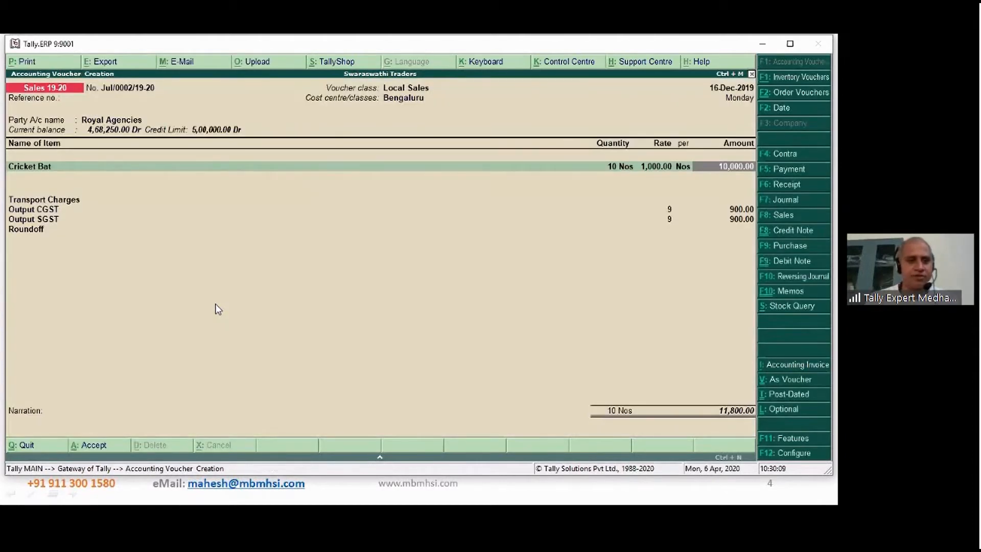
- End the invoice's item list and enter Transport Charges of 200
key("Return")
key("Return")
key("Return")
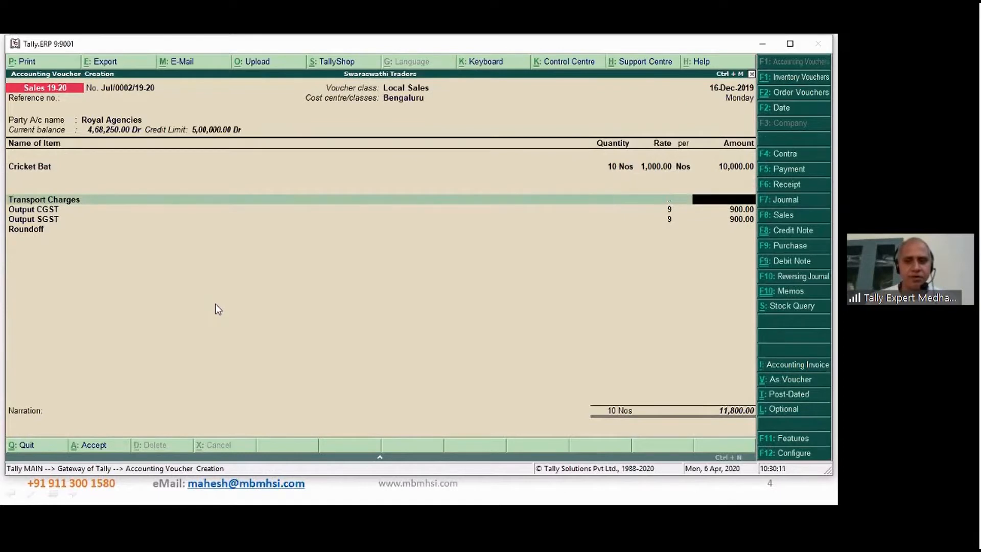
type("200")
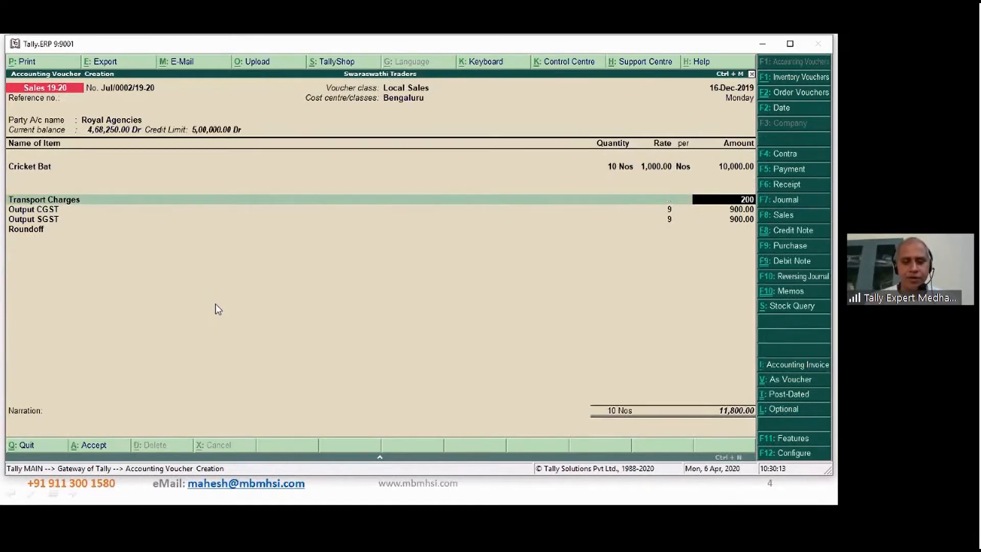
key("Return")
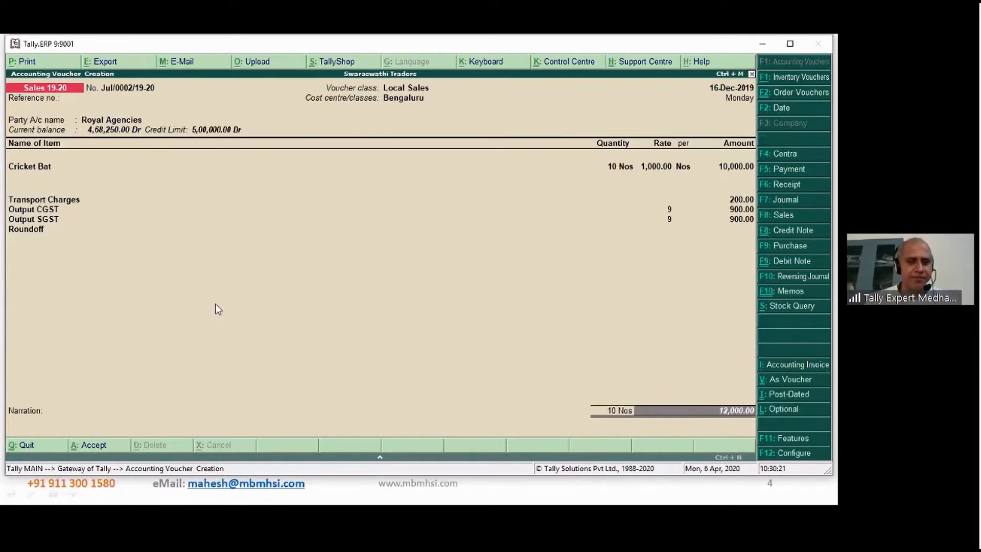
- Allocate the 12,000.00 Dr invoice amount for Royal Agencies to a New Ref bill with 10 Days credit
key("Return")
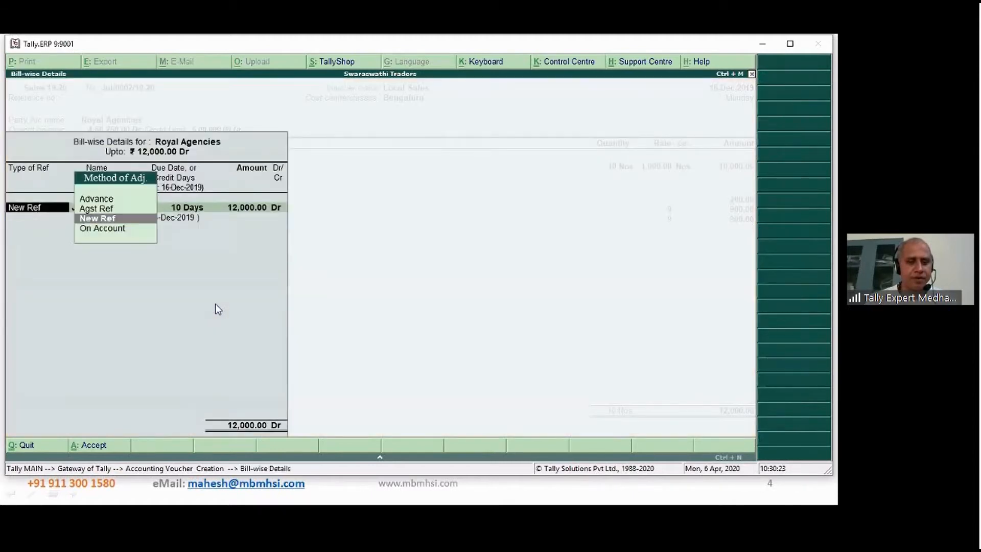
key("Return")
key("Return")
key("Return")
key("Return")
key("Return")
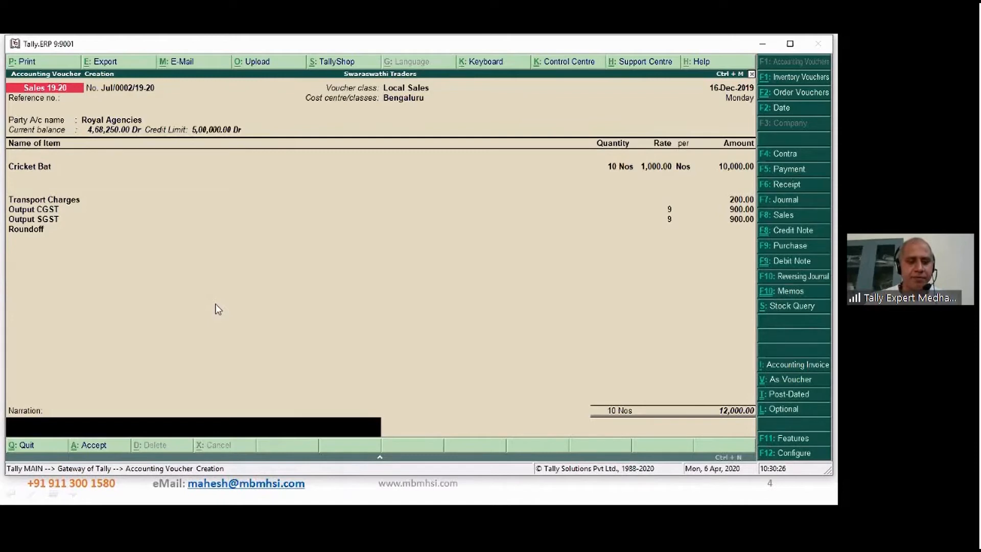
- Enter the narration "Being sales entry entered" and save the sales voucher
type("Being sales en")
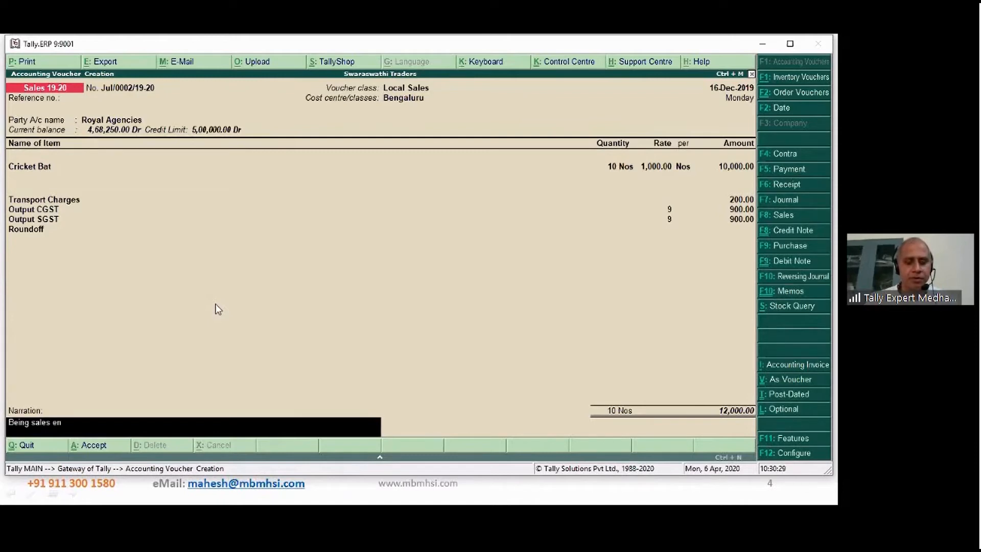
type("try enter")
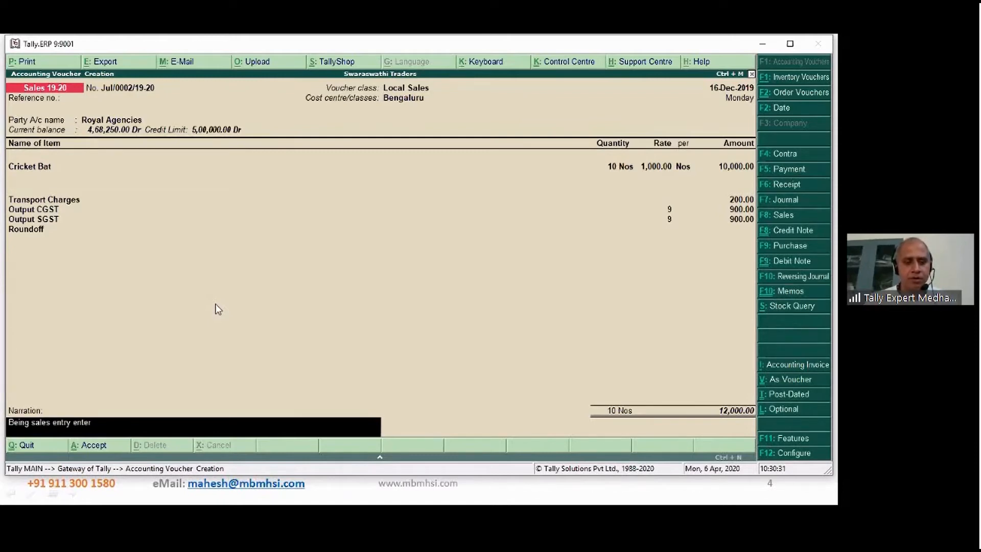
type("ed")
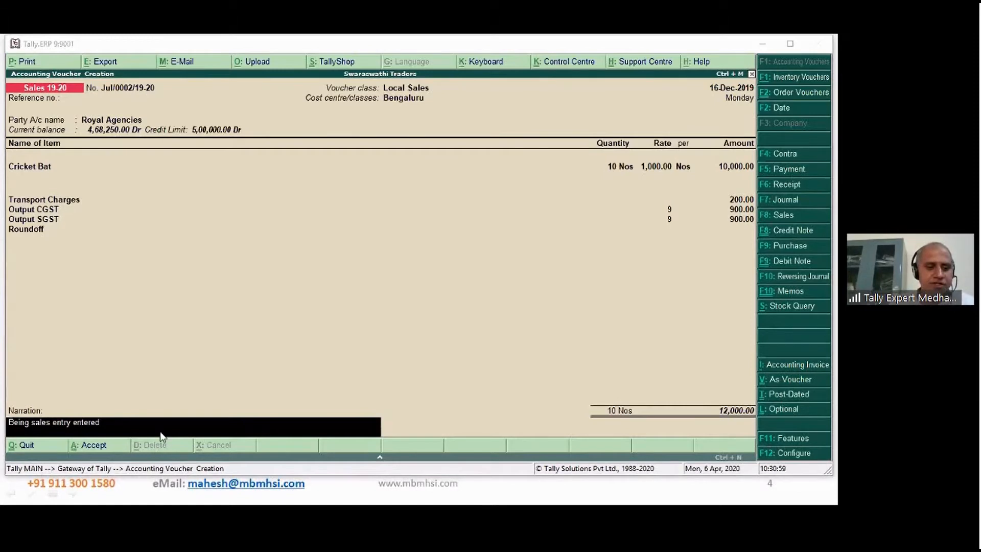
key("Return")
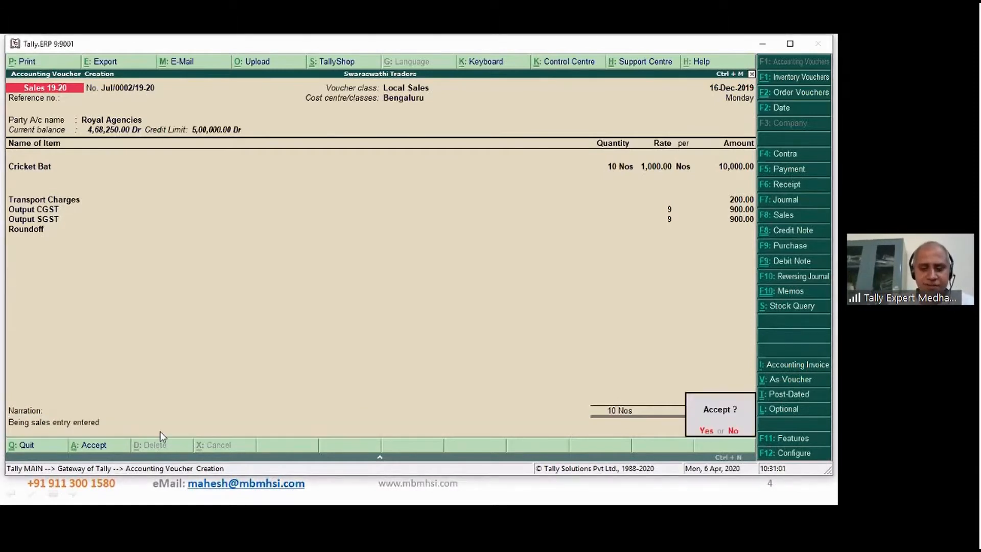
key("Return")
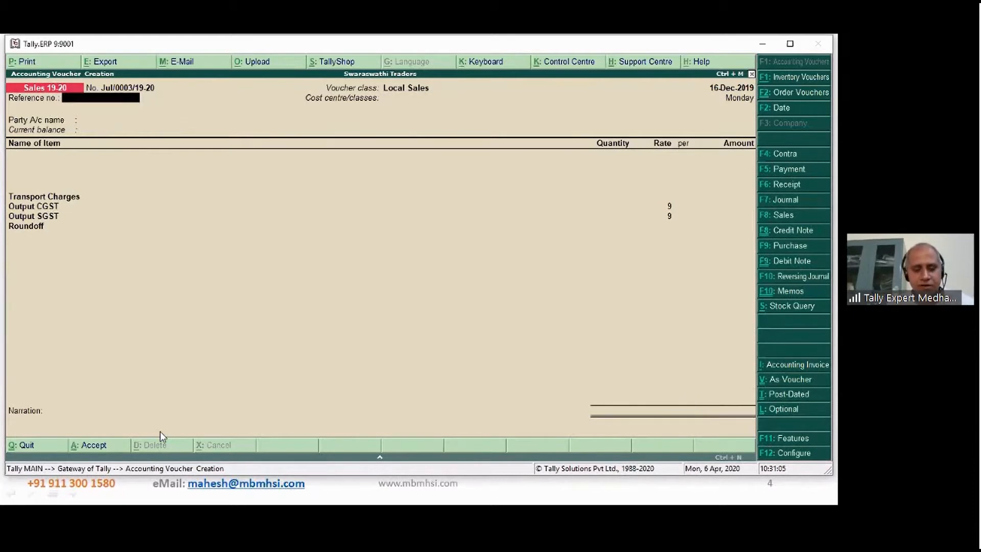
- Date the new sales voucher 17-Dec-2019 and choose the Bengaluru cost centre, leaving the reference number blank
key("F2")
type("17")
key("Return")
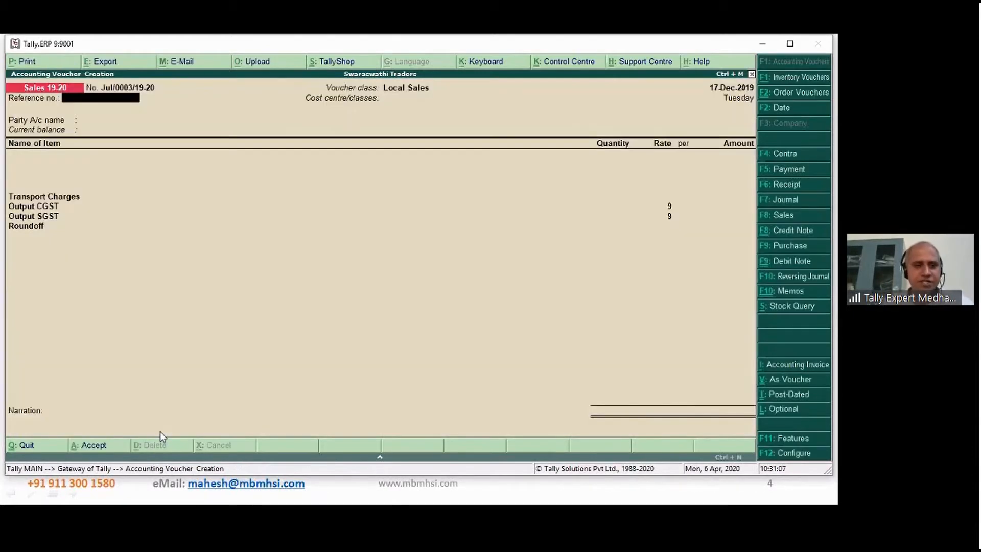
key("Return")
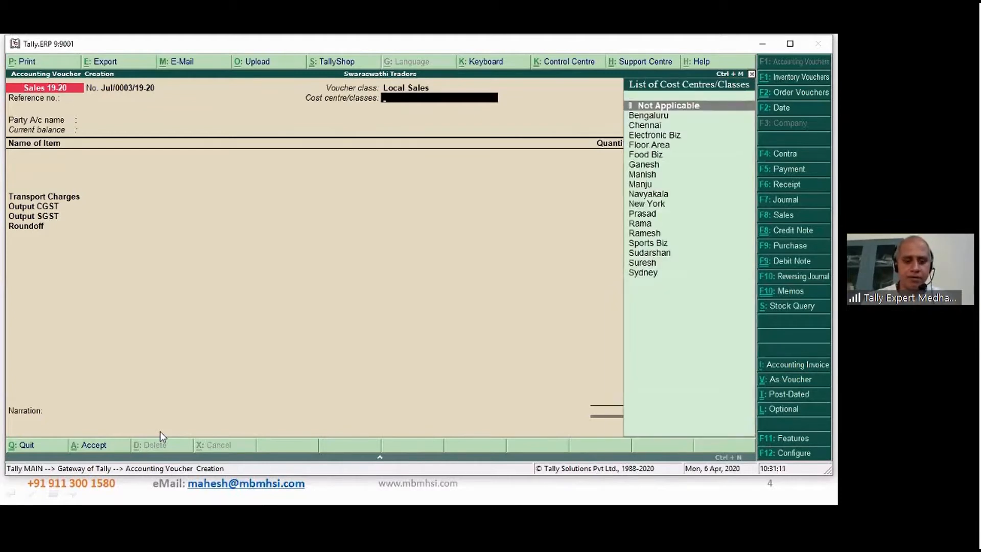
type("beng")
key("Return")
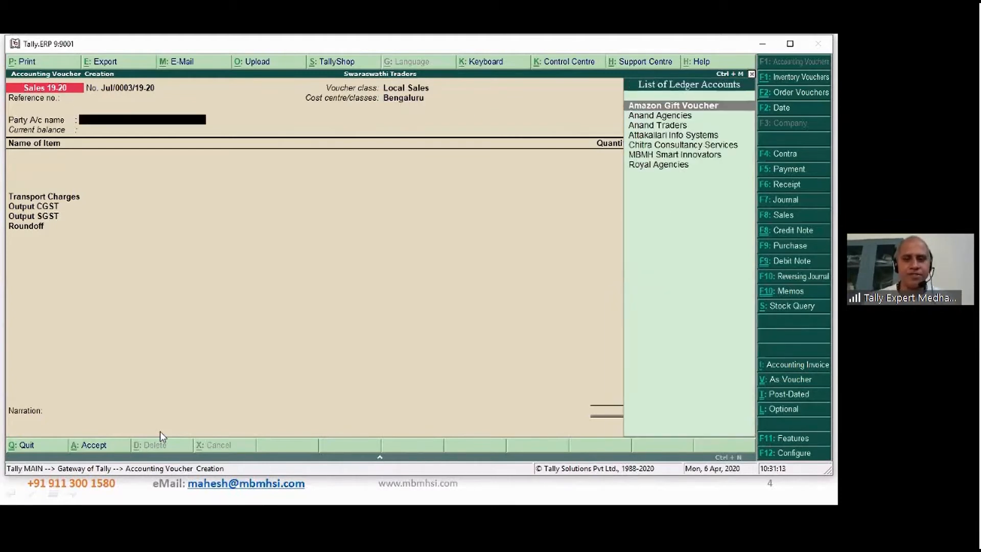
- Choose Royal Agencies as the party account and accept its default party details
type("roy")
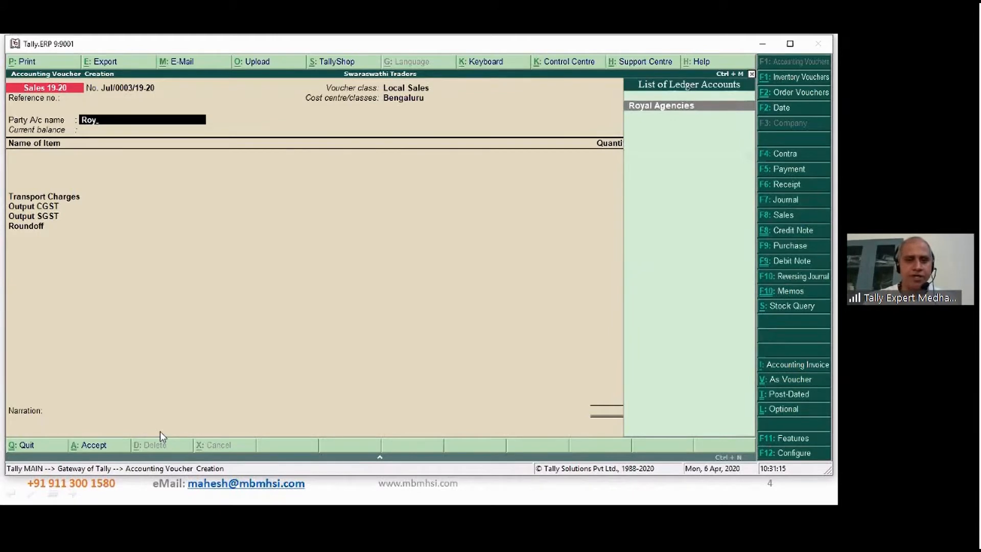
key("Return")
key("ctrl+a")
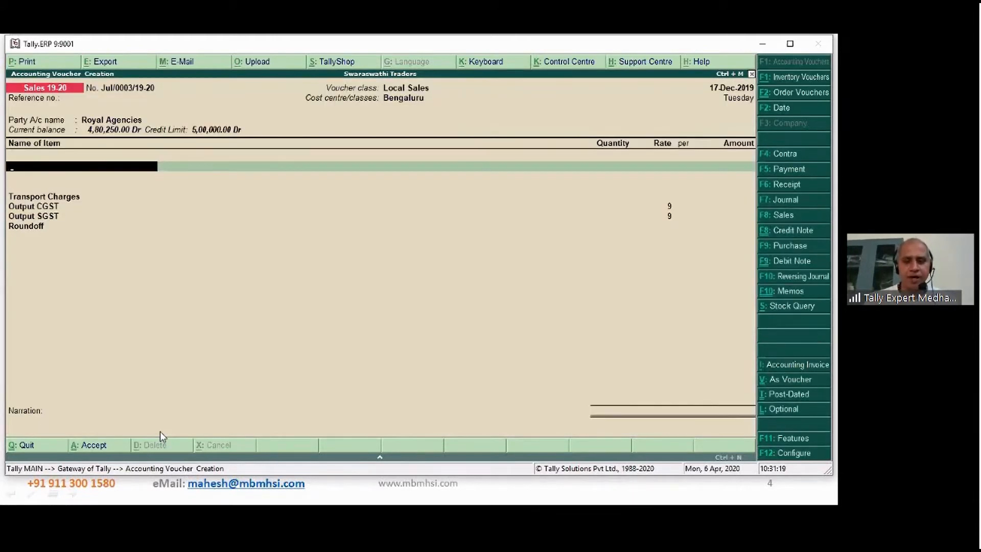
- Add the Sony TV 42 inch stock item without a description, keeping its tracking and order numbers as Not Applicable
type("Son")
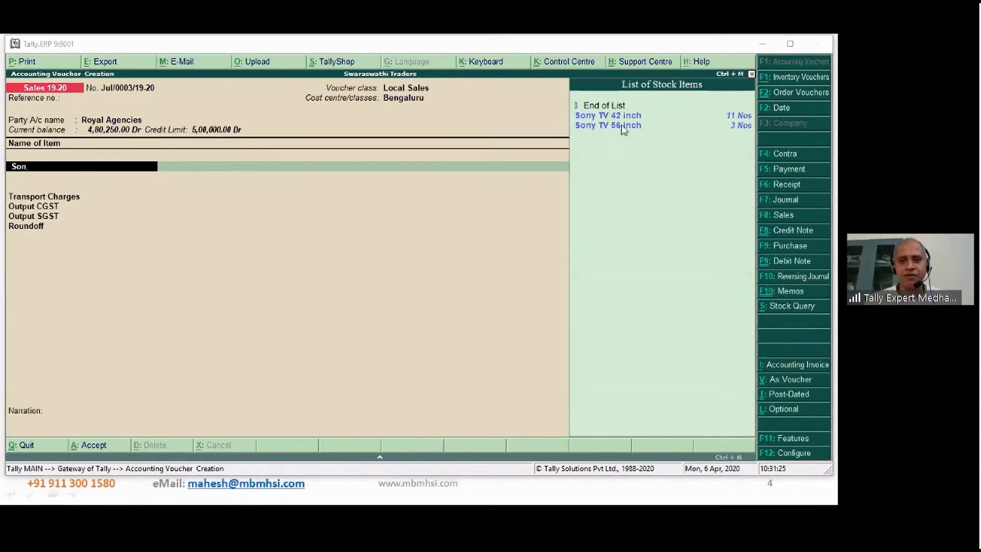
left_click(629, 167)
key("Return")
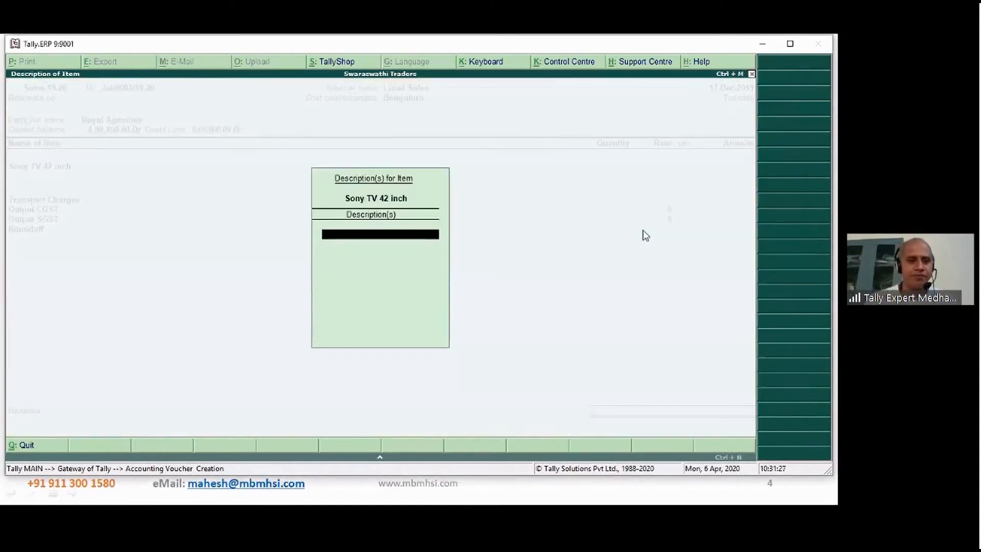
key("Return")
key("Return")
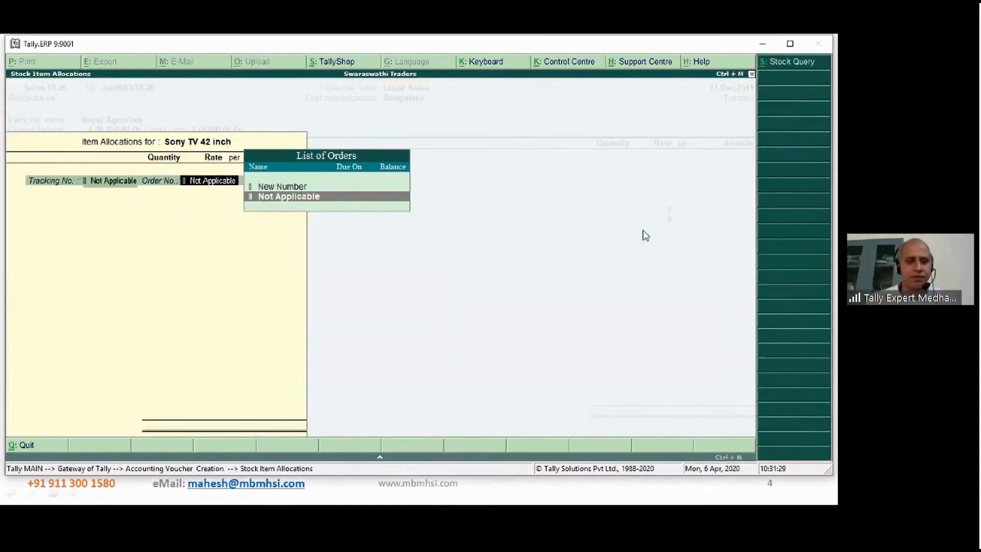
- Allocate 2 Nos of Sony TV 42 inch at a rate of 30,000.00 each and end the item allocation list
key("Return")
type("2")
key("Return")
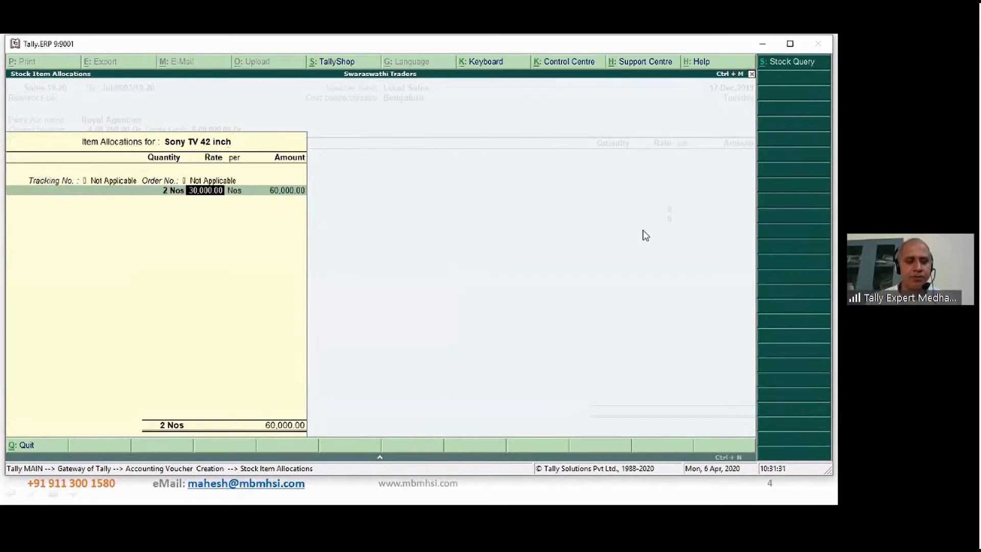
key("Return")
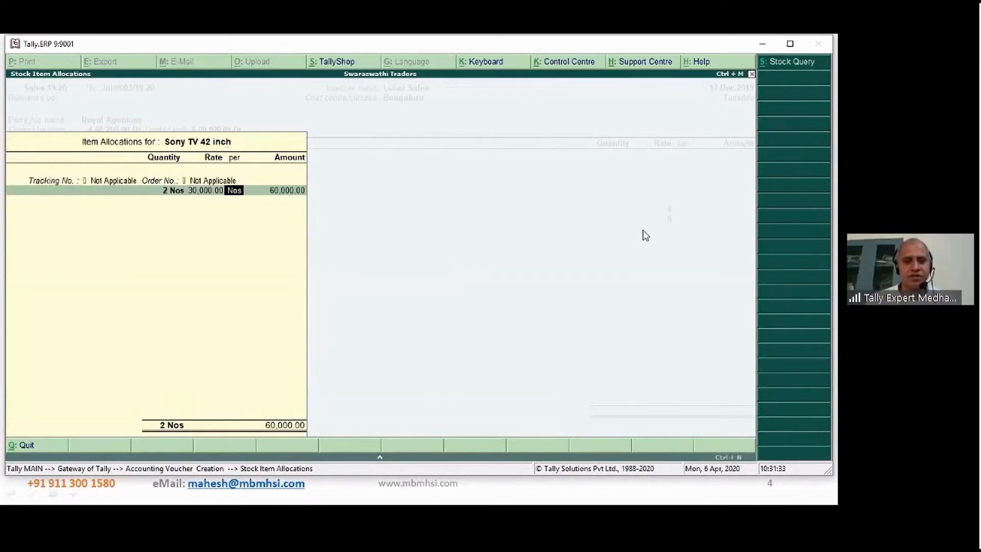
key("Return")
key("Return")
key("Return")
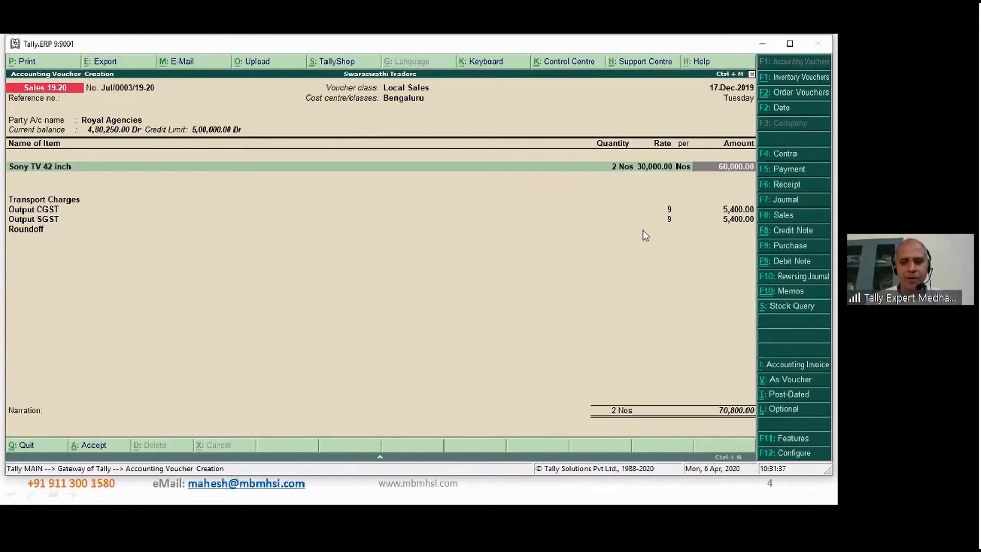
- End the invoice's item list and enter Transport Charges of 1,000
key("Return")
key("Return")
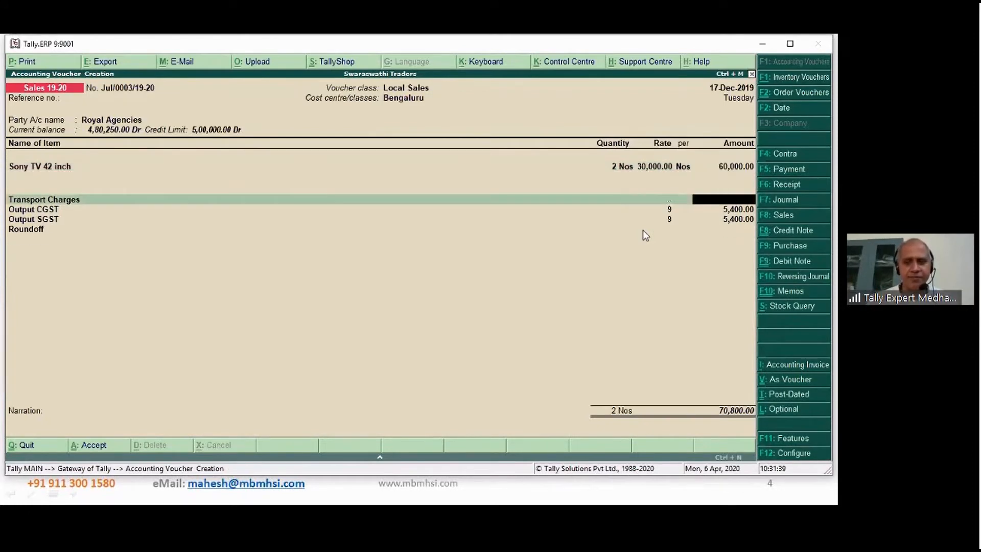
type("1,00")
type("000")
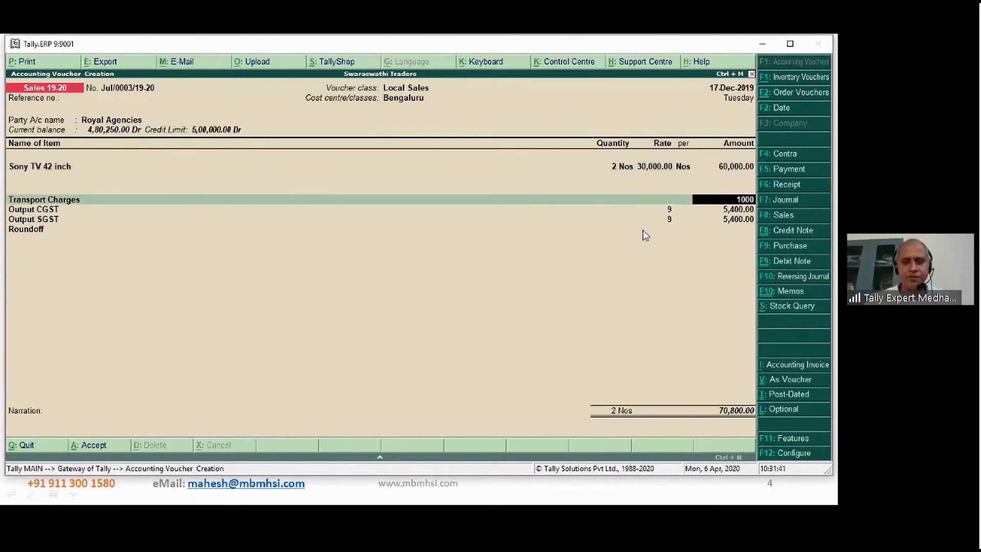
key("Return")
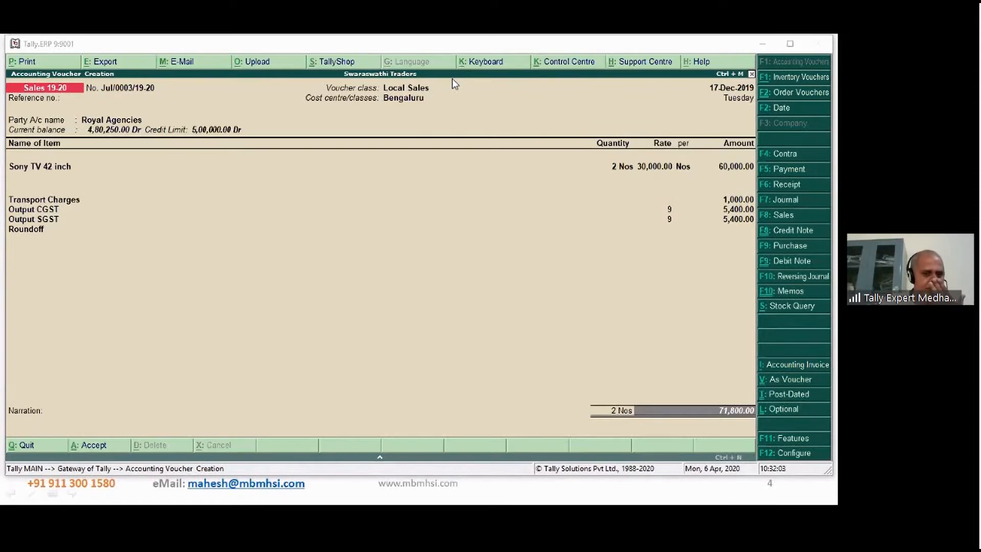
- Try to allocate the 71,800.00 Dr invoice amount to a New Ref bill with 10 Days credit, and dismiss the message
left_click(734, 418)
key("Return")
key("Return")
key("Return")
key("Return")
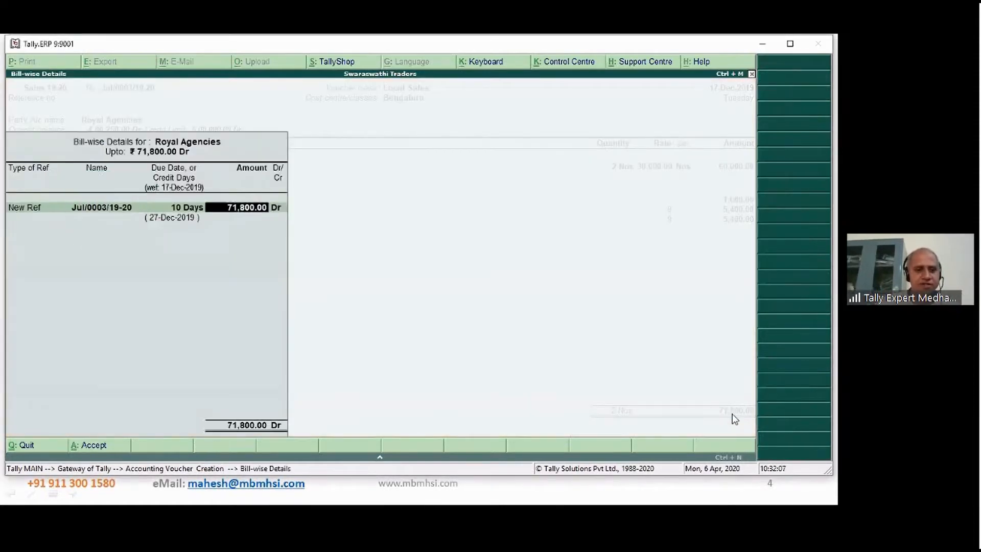
key("Return")
key("Return")
key("Return")
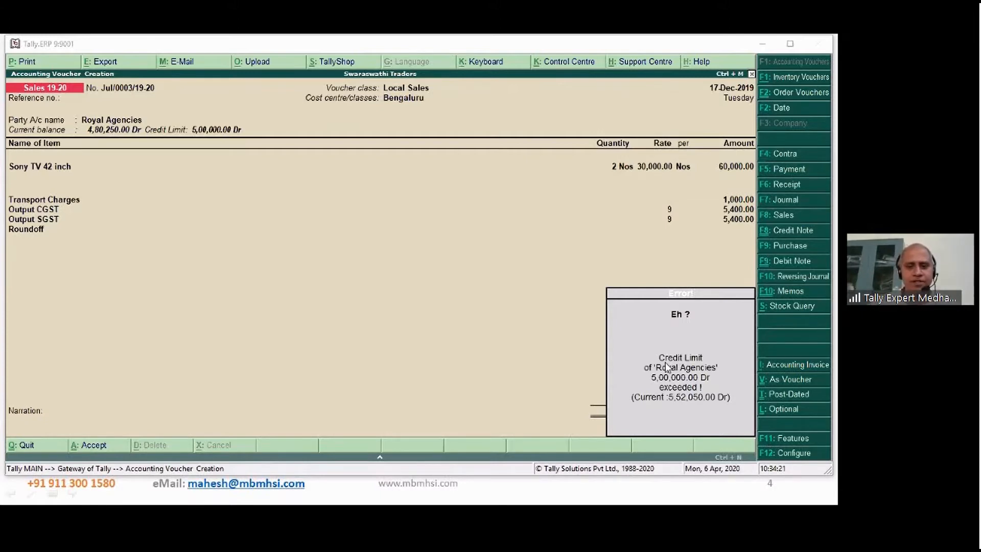
left_click(708, 307)
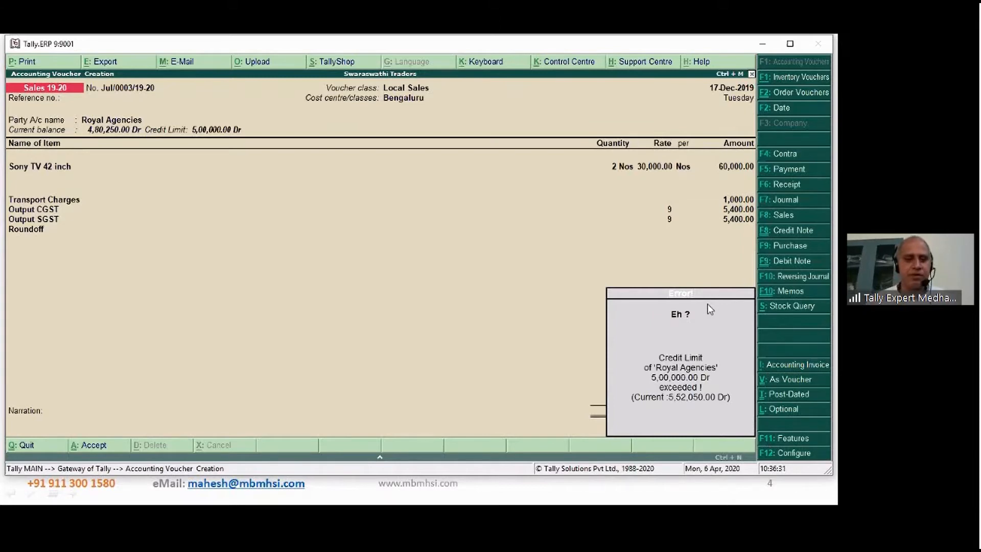
key("Return")
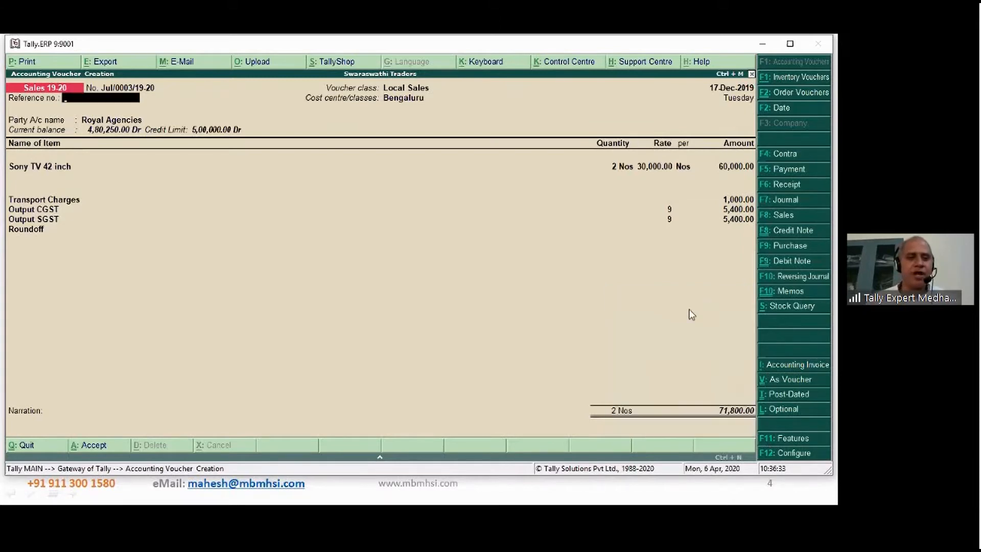
- Open the Royal Agencies ledger from the voucher, set its credit limit to 7,00,000.00 and save the ledger
left_click(119, 123)
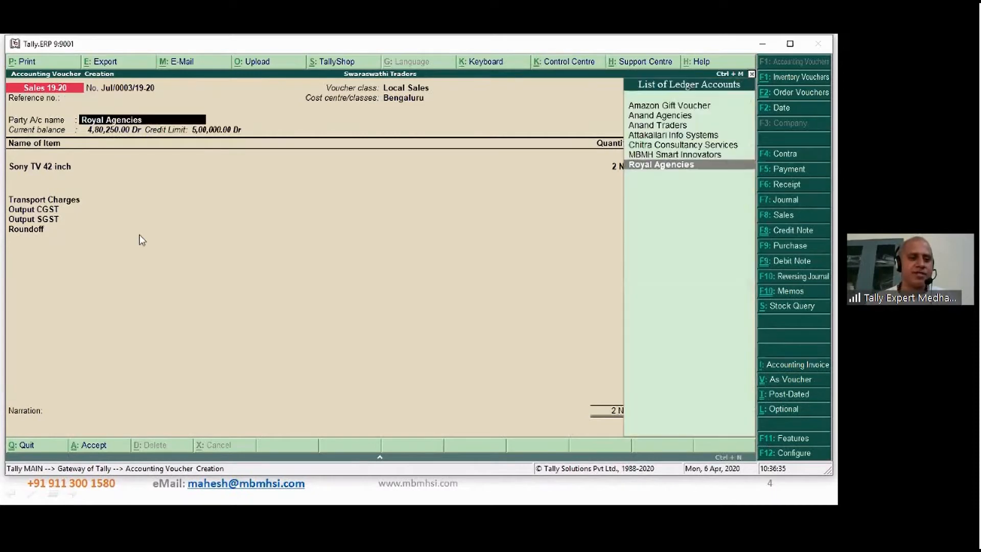
key("ctrl+Return")
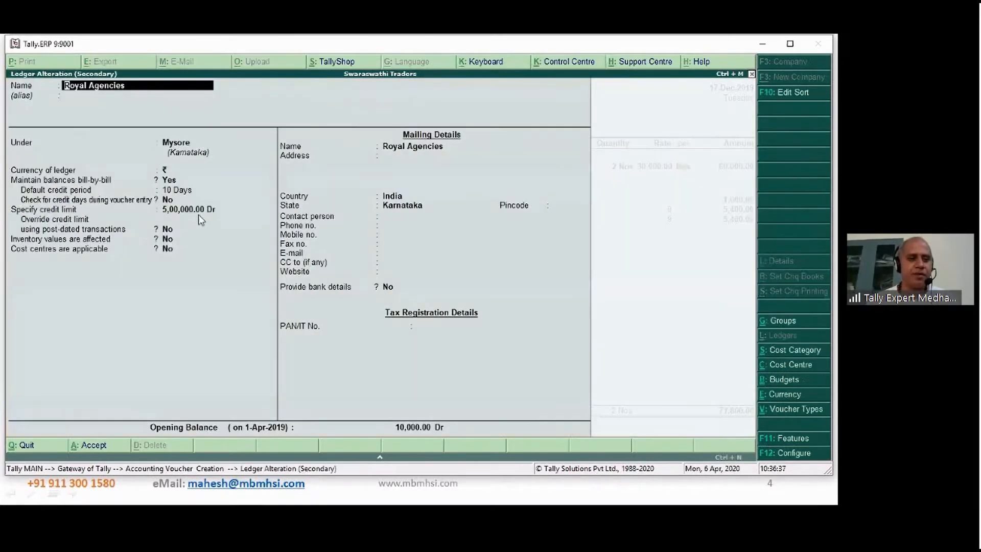
left_click(202, 211)
type("7,00,00")
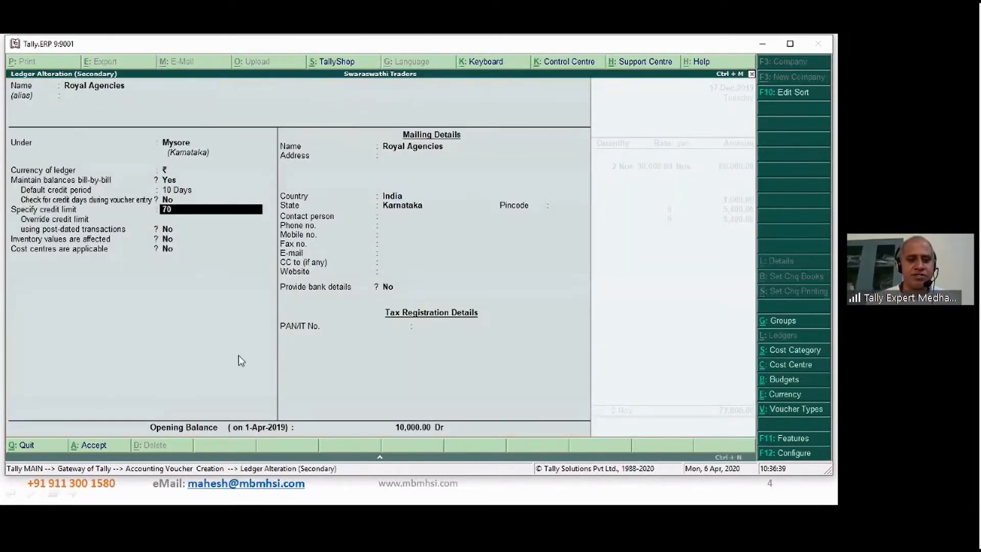
type("0000")
key("Return")
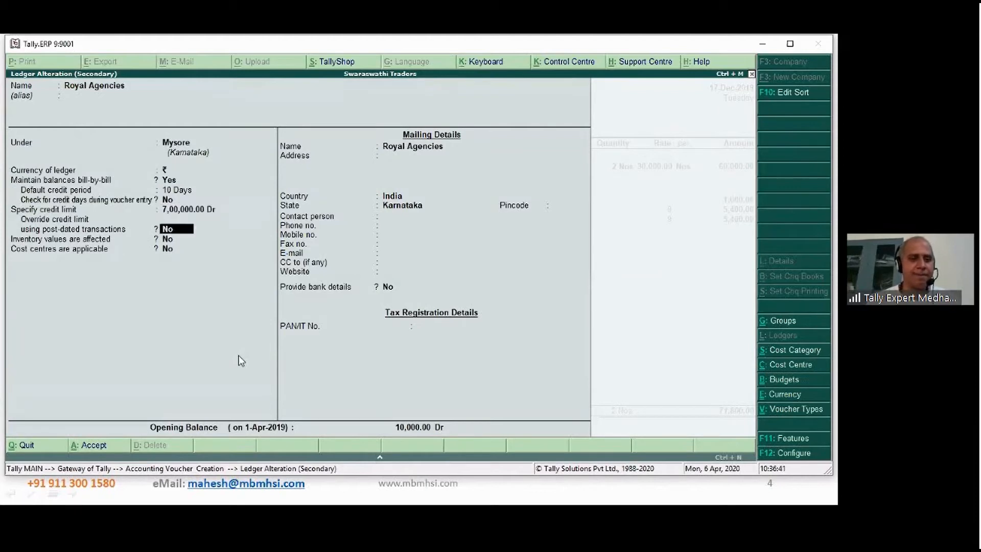
key("ctrl+a")
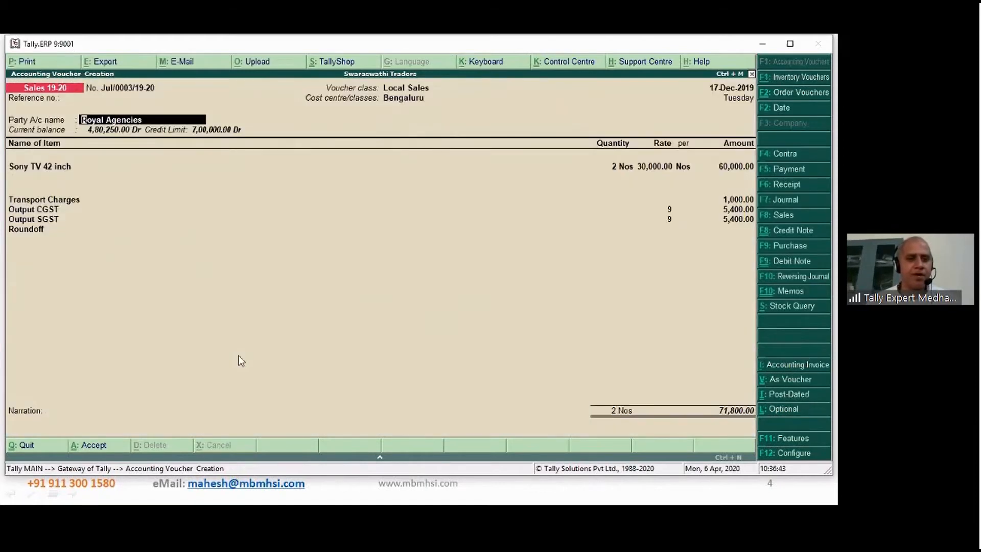
- Return to the invoice total and allocate 71,800.00 Dr to the New Ref bill Jul/0003/19-20 with 10 Days credit
left_click(728, 412)
key("Return")
key("Return")
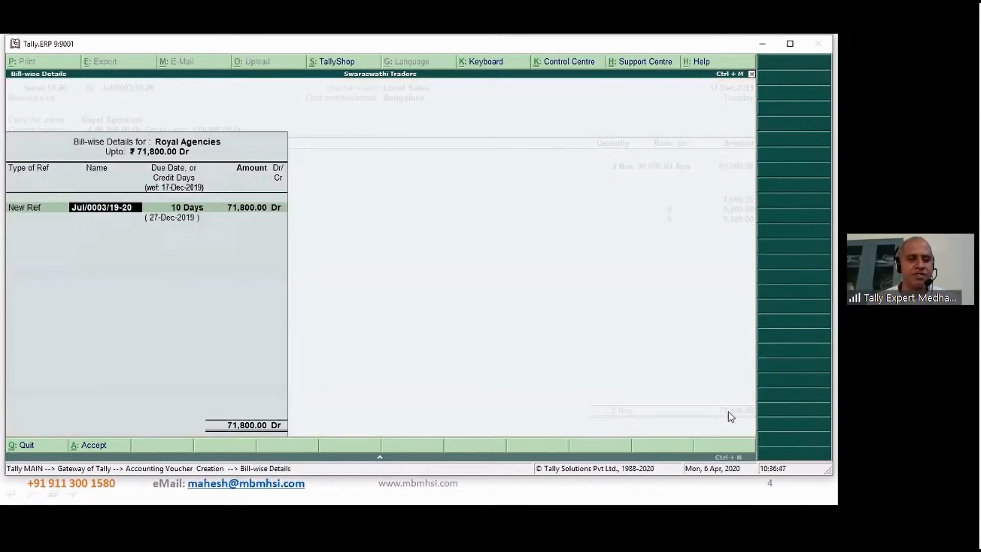
key("Return")
key("Return")
key("Return")
key("Return")
- Enter the narration "Being sales made" and save the sales voucher
type("B")
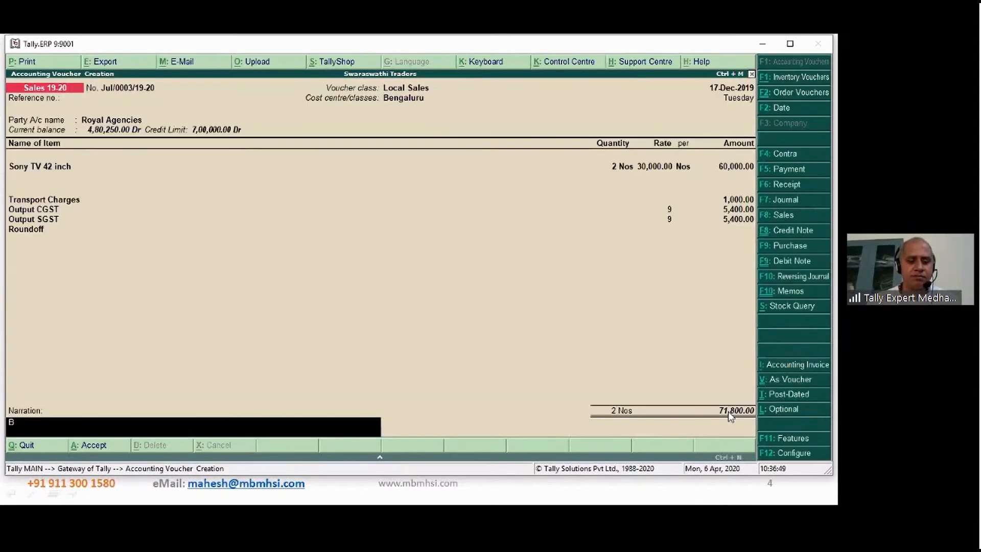
type("eing sales made")
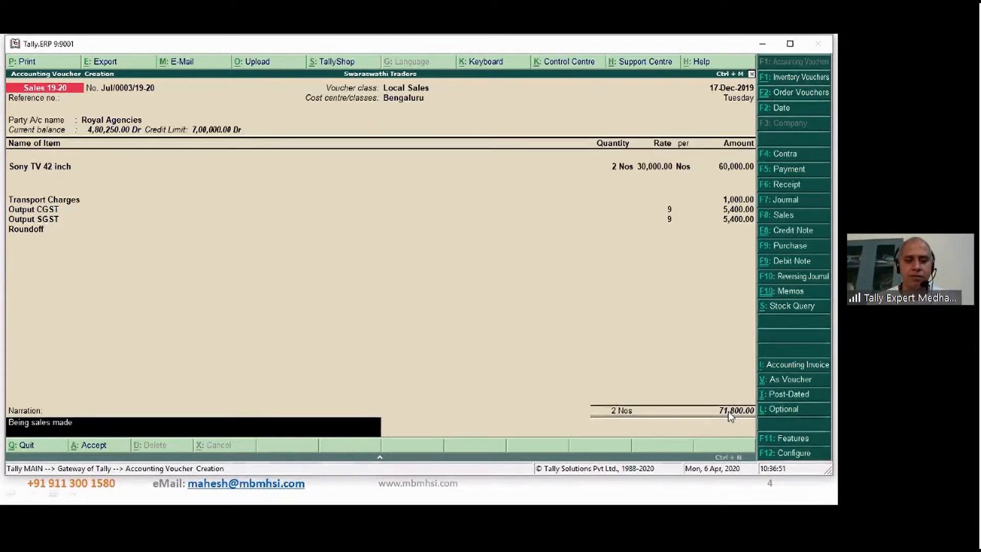
key("Return")
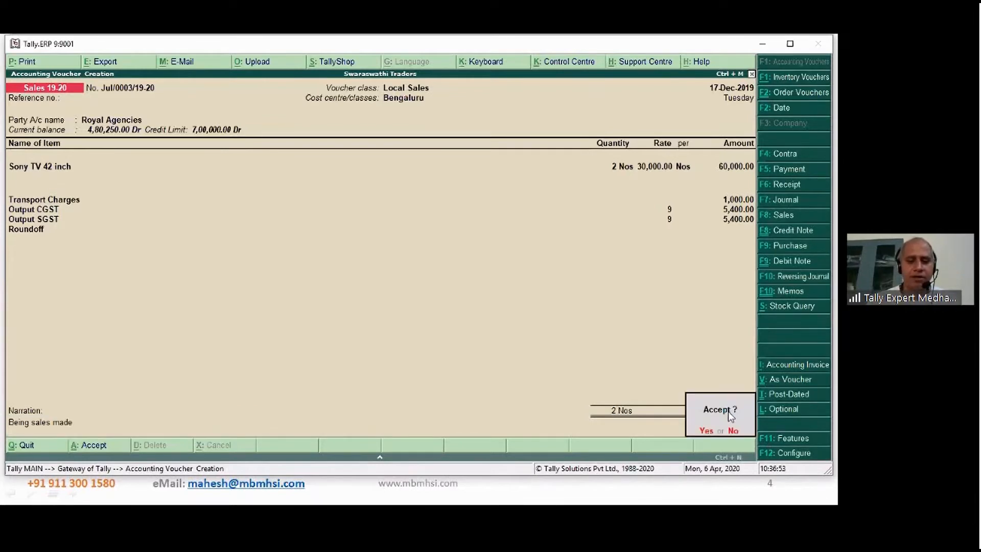
key("Return")
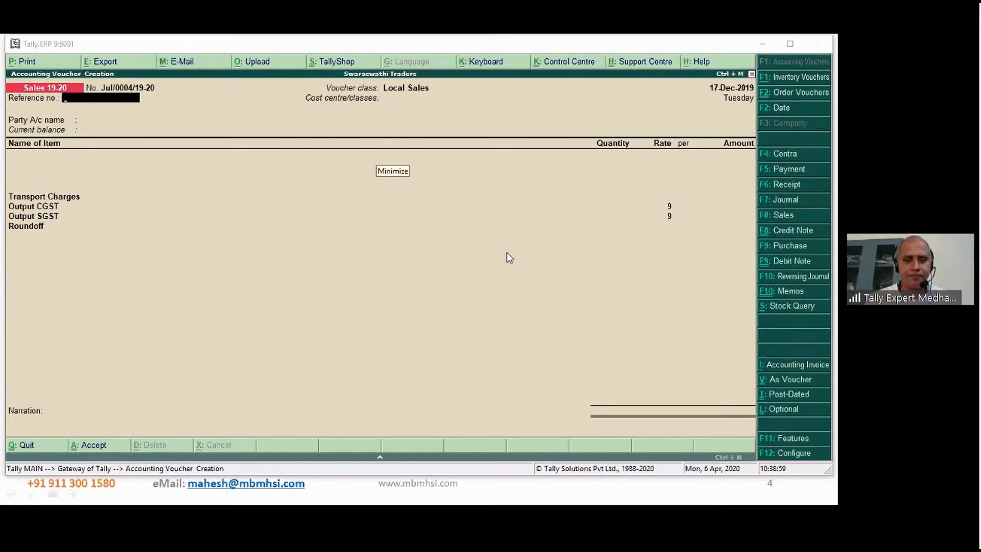
- Switch to the presentation's Credit Control slide and reveal the Control by Days box
left_click(520, 495)
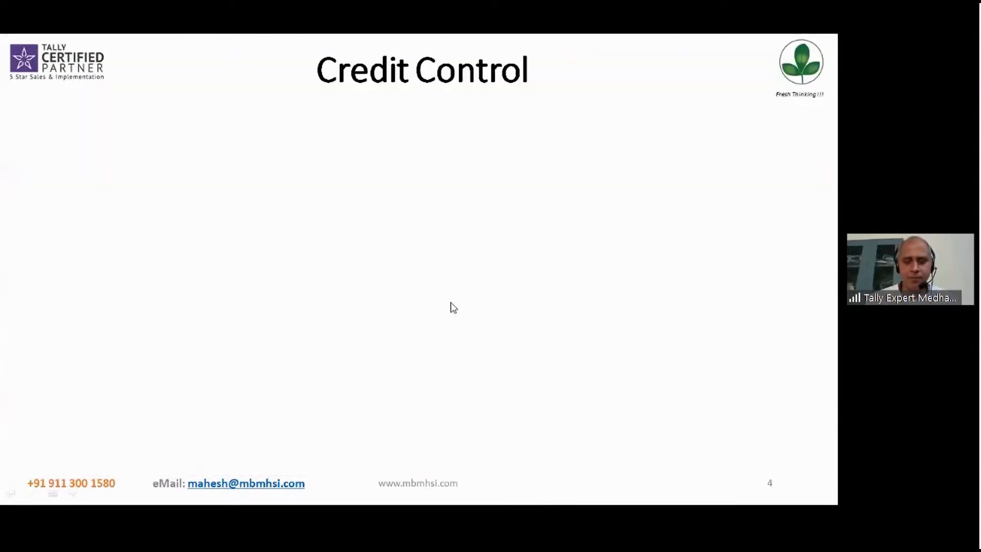
key("Right")
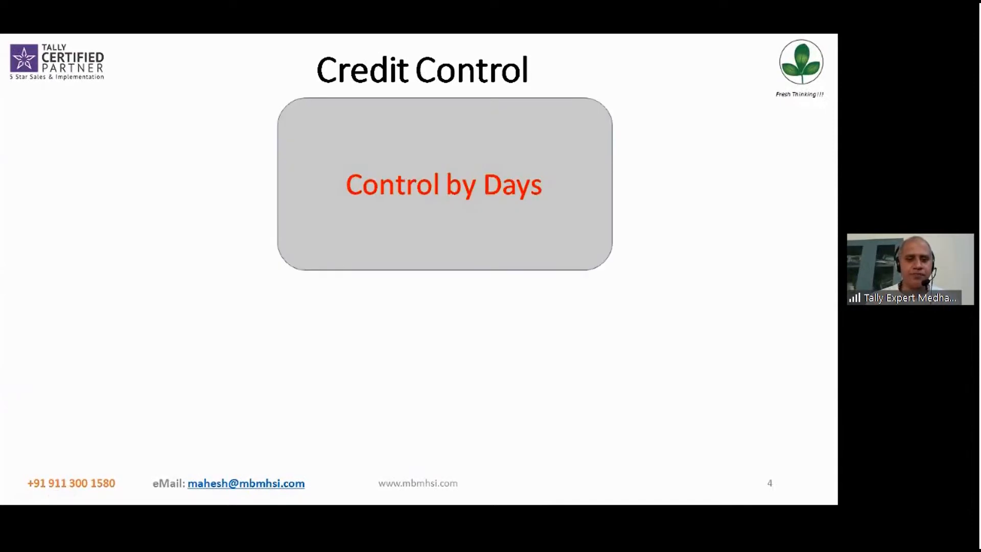
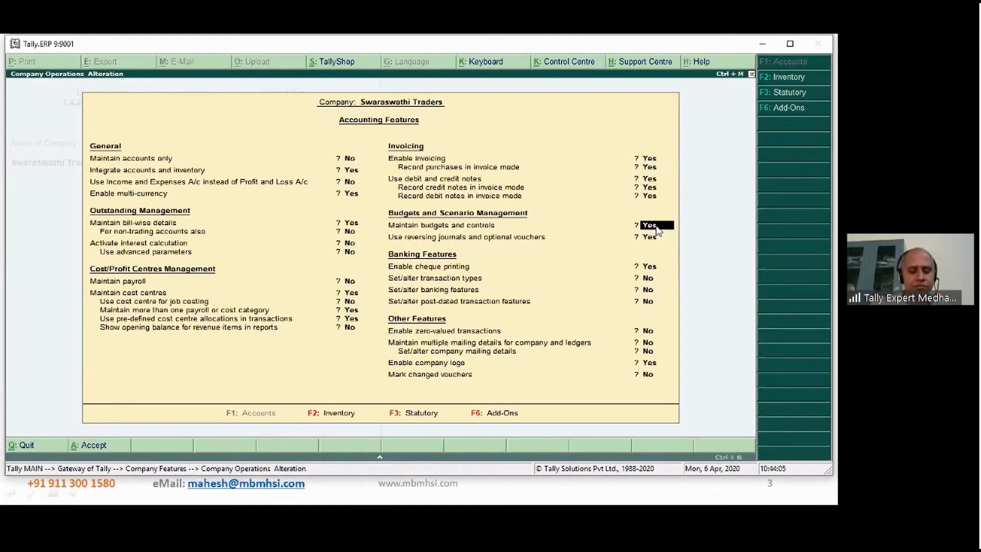
- Keep Maintain budgets and controls at Yes, save the accounting features and return to the Gateway of Tally
left_click(655, 225)
key("ctrl+a")
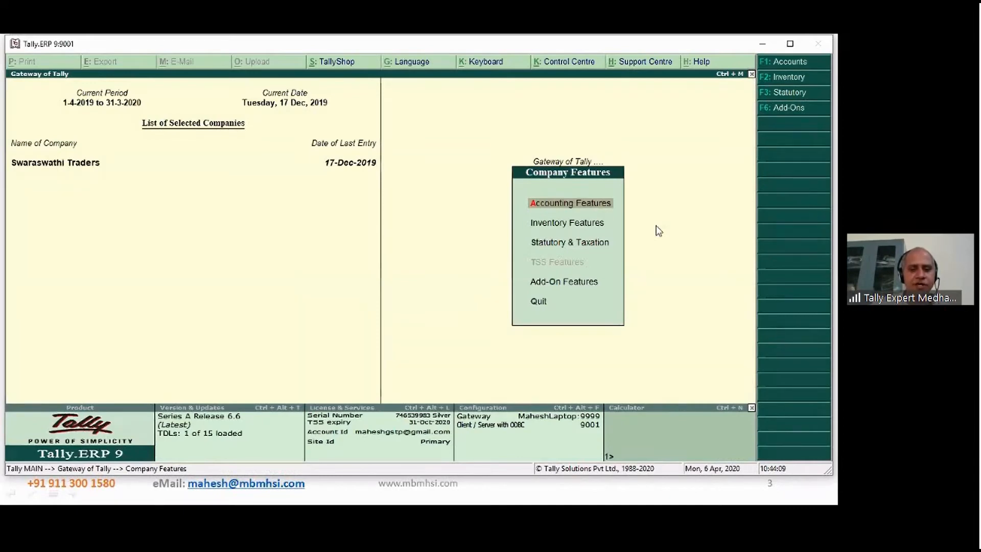
key("Escape")
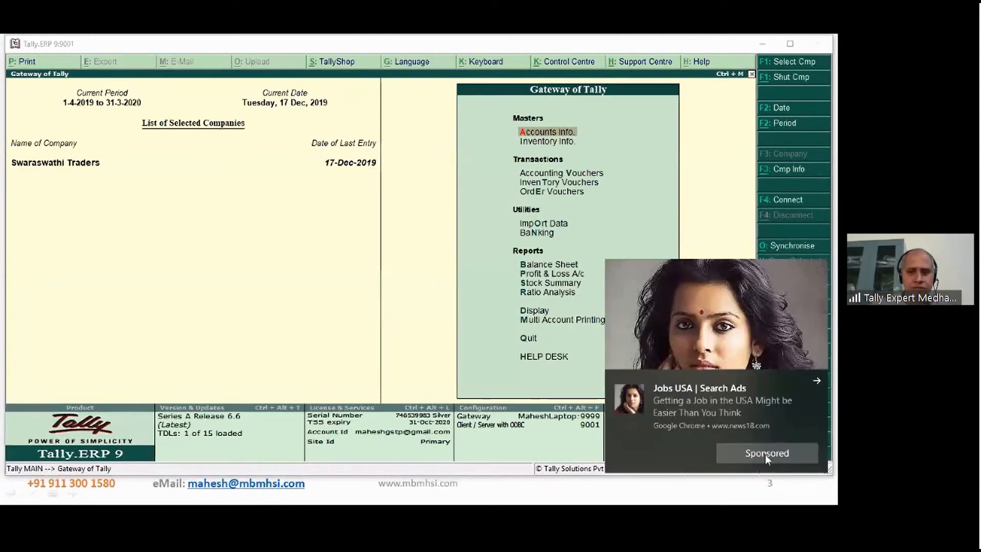
left_click(818, 381)
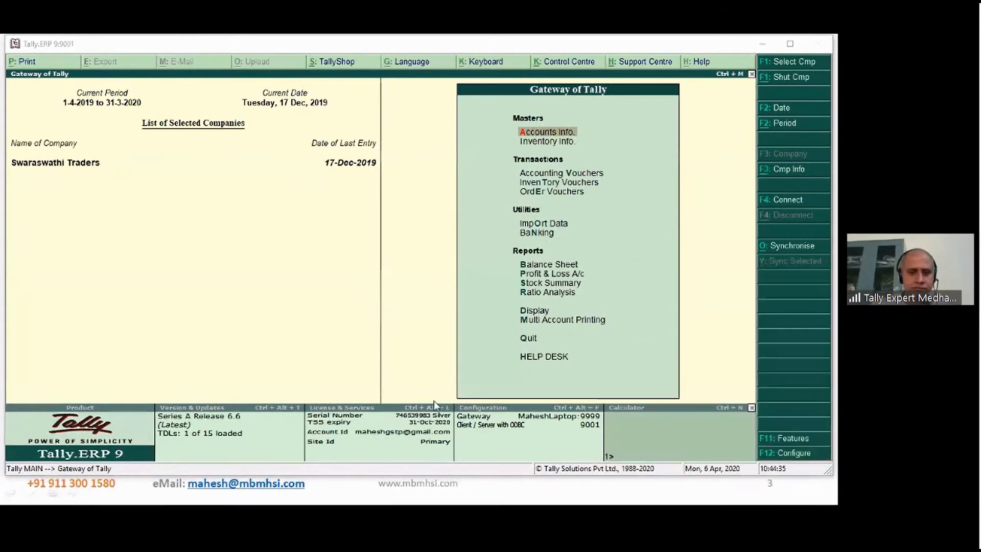
left_click(75, 293)
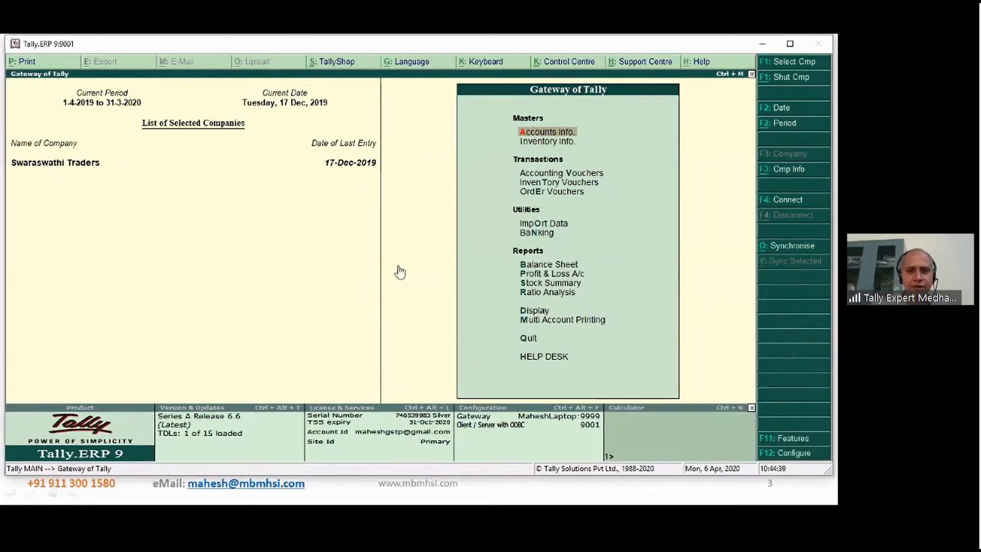
left_click(645, 50)
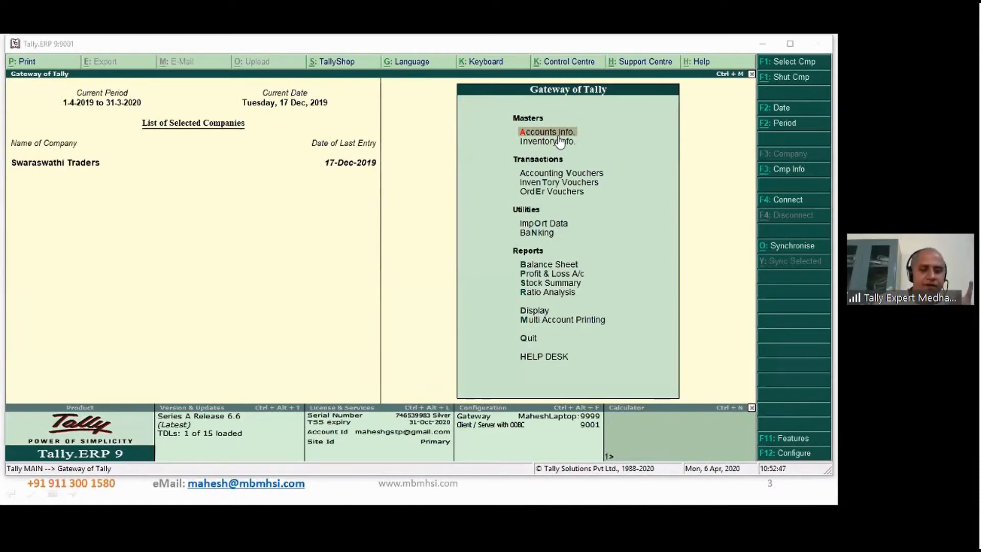
- Open Swaraswathi Traders' accounting features and set Activate interest calculation to Yes
left_click(781, 441)
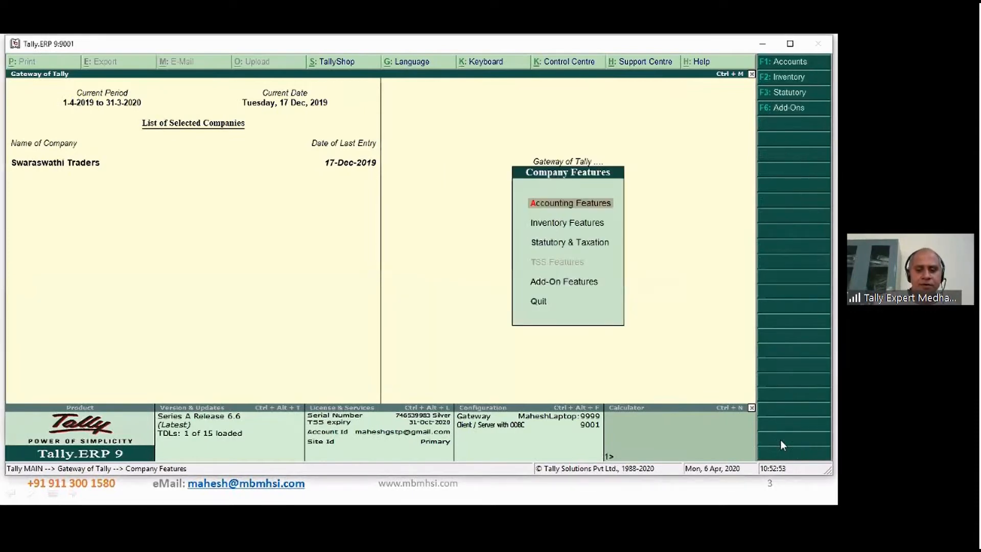
left_click(572, 206)
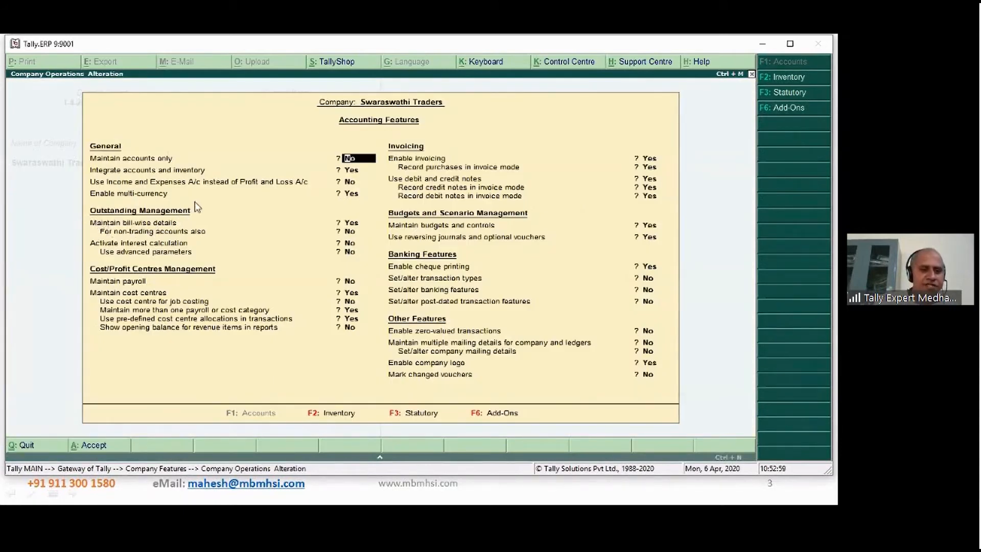
left_click(352, 245)
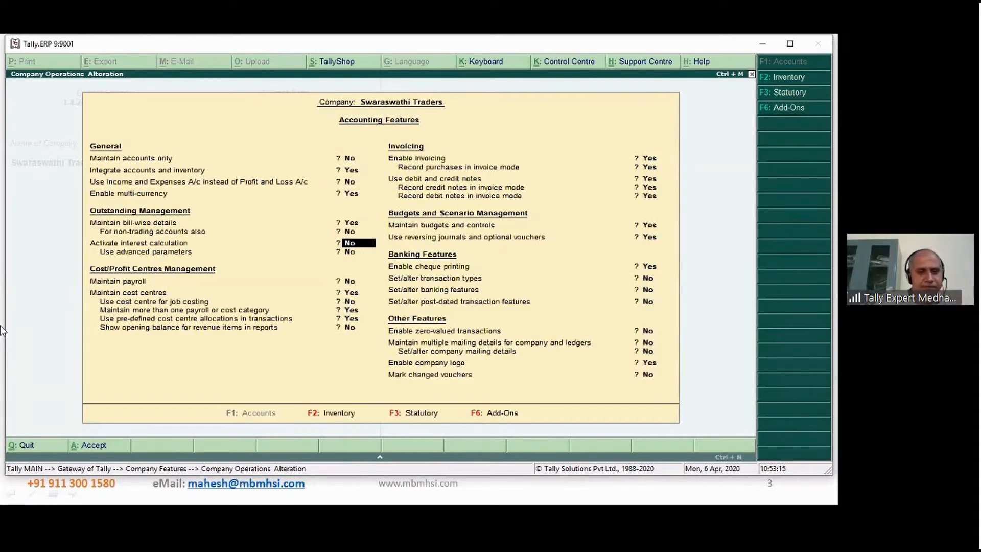
key("y")
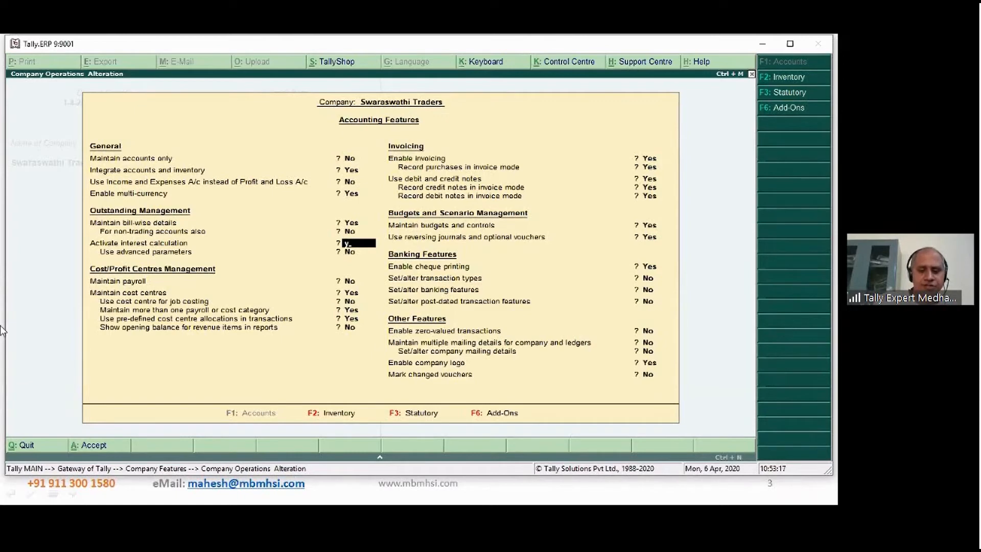
key("Return")
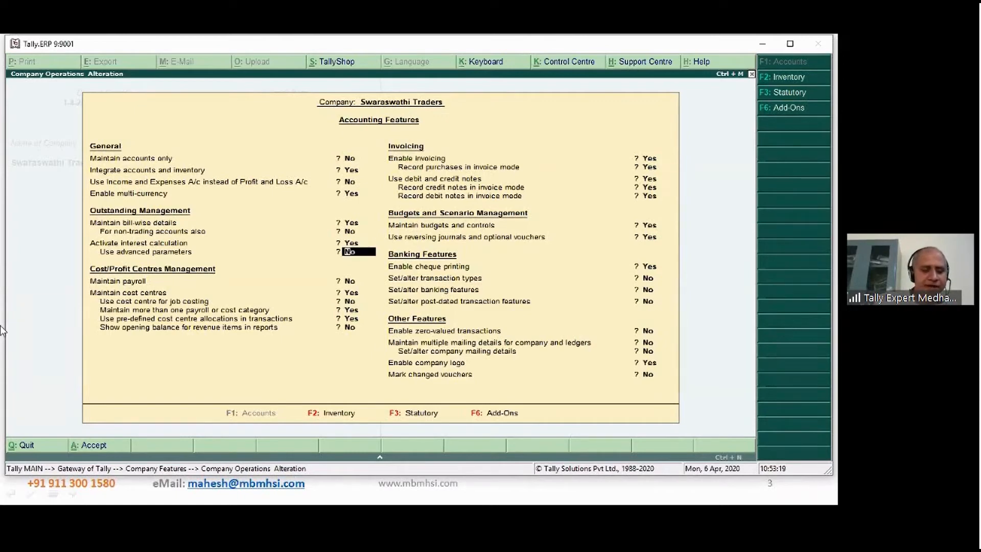
- Leave the cost centre classes screen, set pre-defined cost centre allocations in transactions to No and save the accounting features
key("ctrl+a")
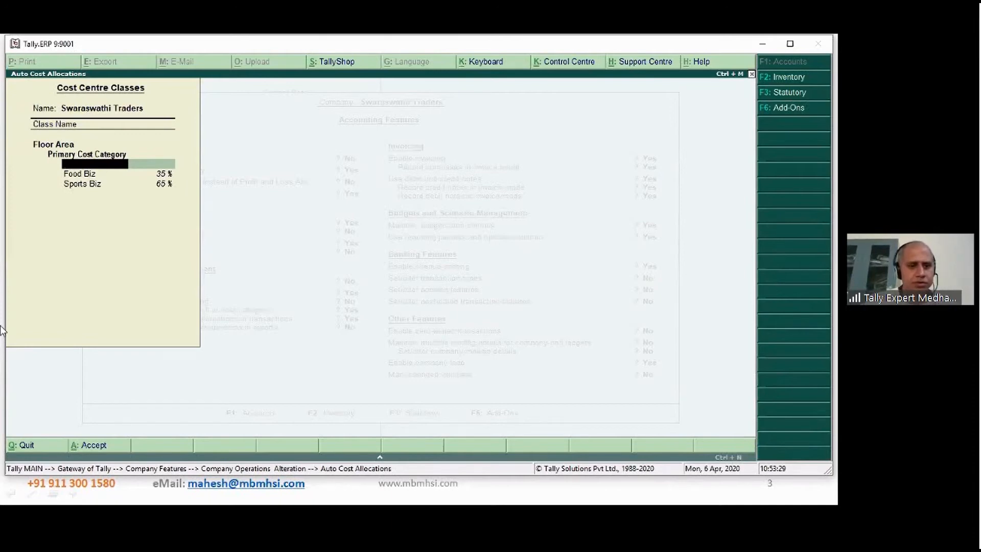
key("Escape")
key("Return")
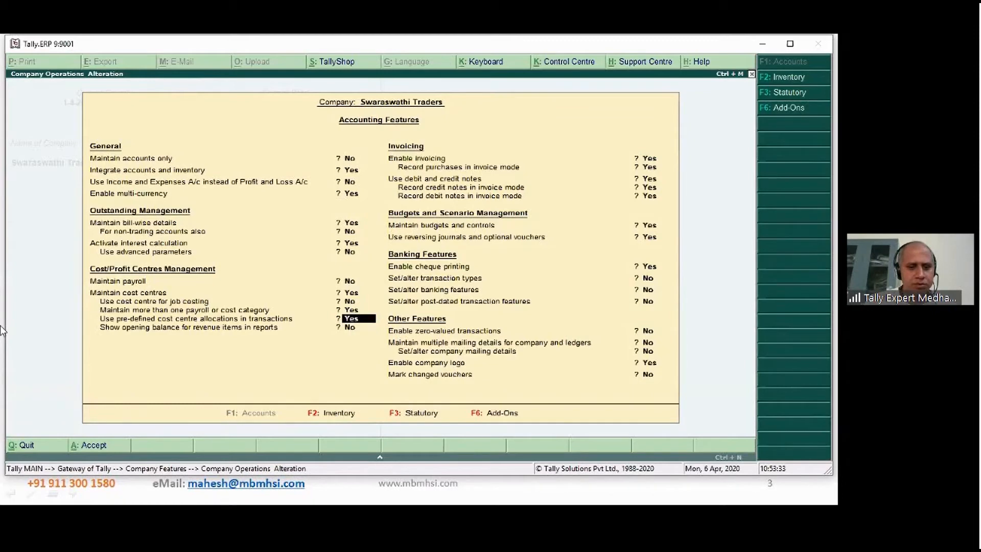
key("Return")
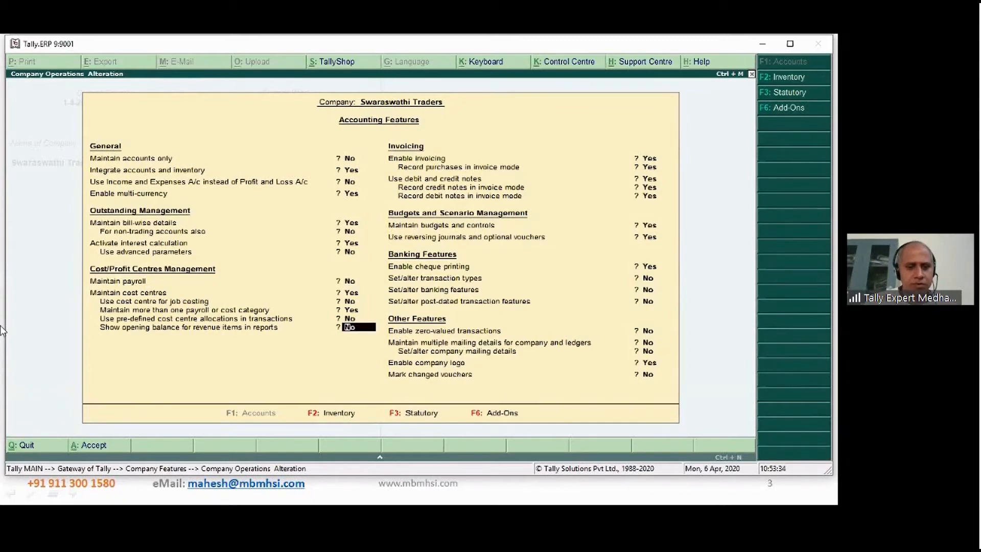
key("ctrl+a")
key("Escape")
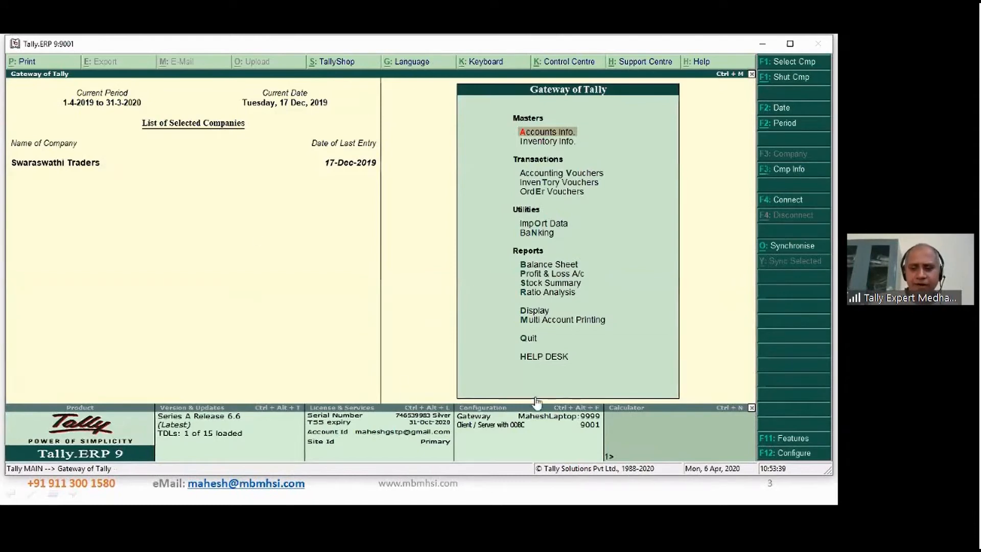
- Reopen the accounting features to check the Activate interest calculation setting, accept them and return to the Gateway of Tally
left_click(801, 449)
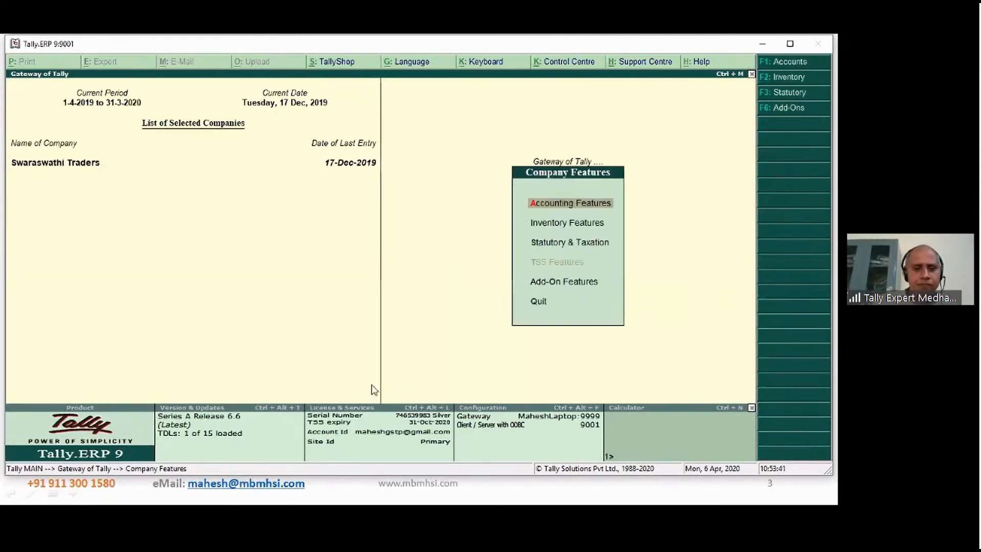
key("Return")
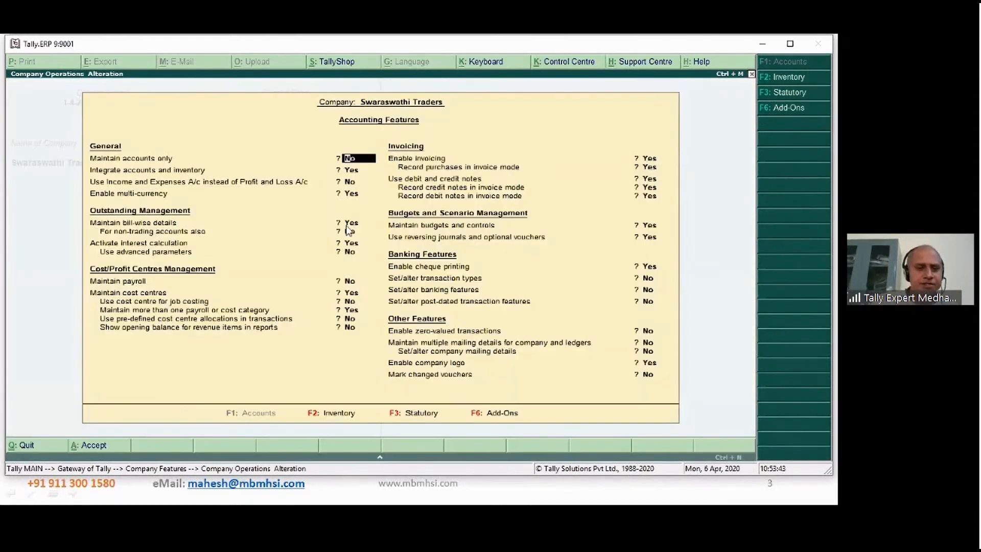
left_click(353, 245)
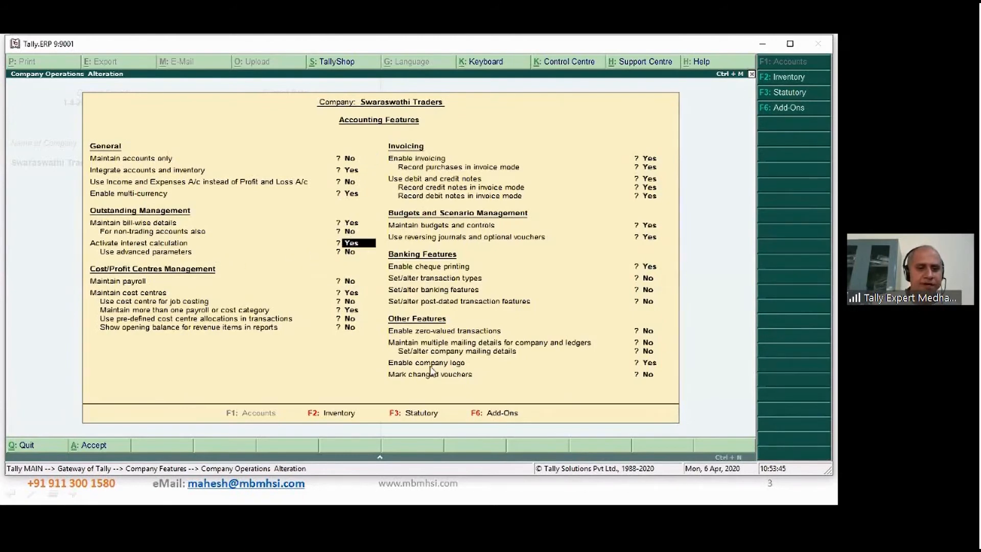
key("ctrl+a")
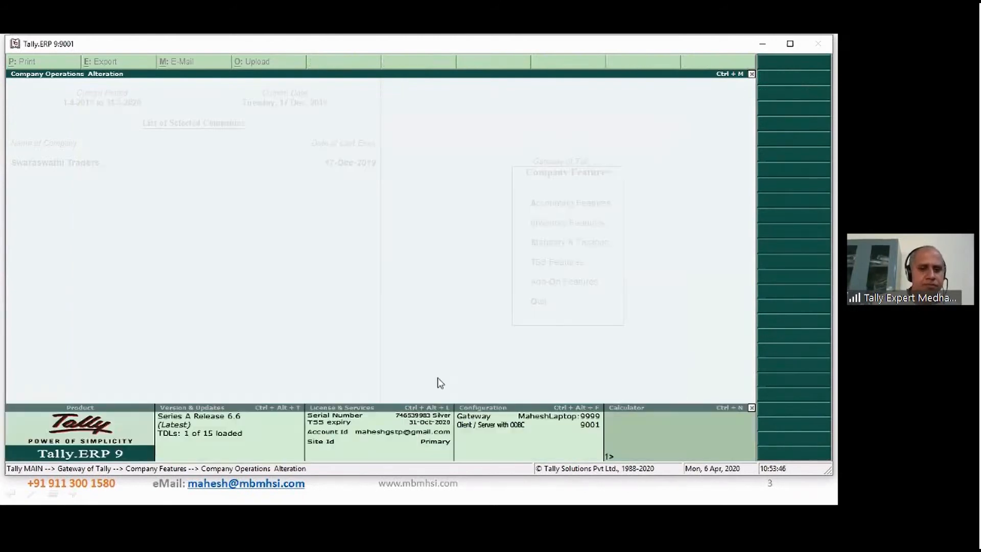
key("Escape")
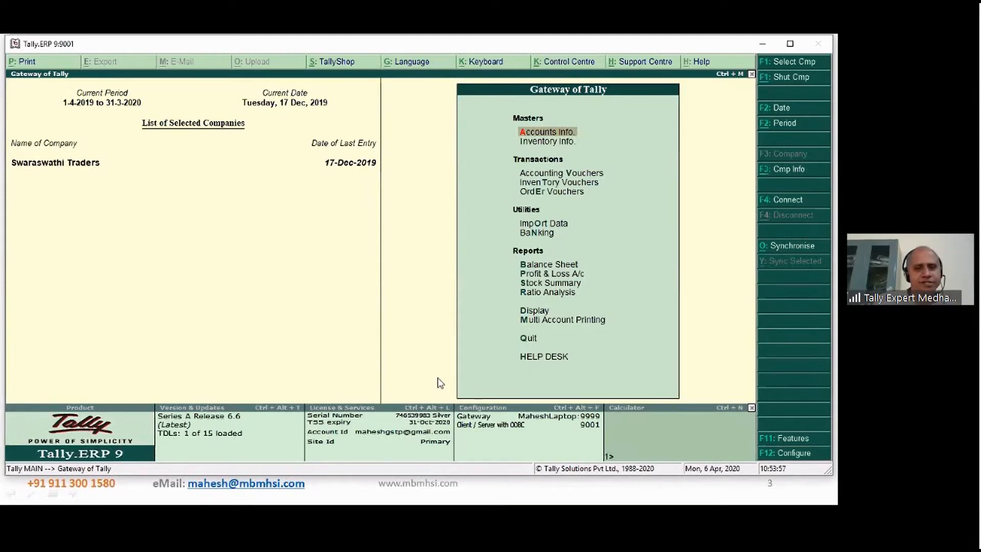
- Display the group outstandings statement for Sundry Debtors
key("d")
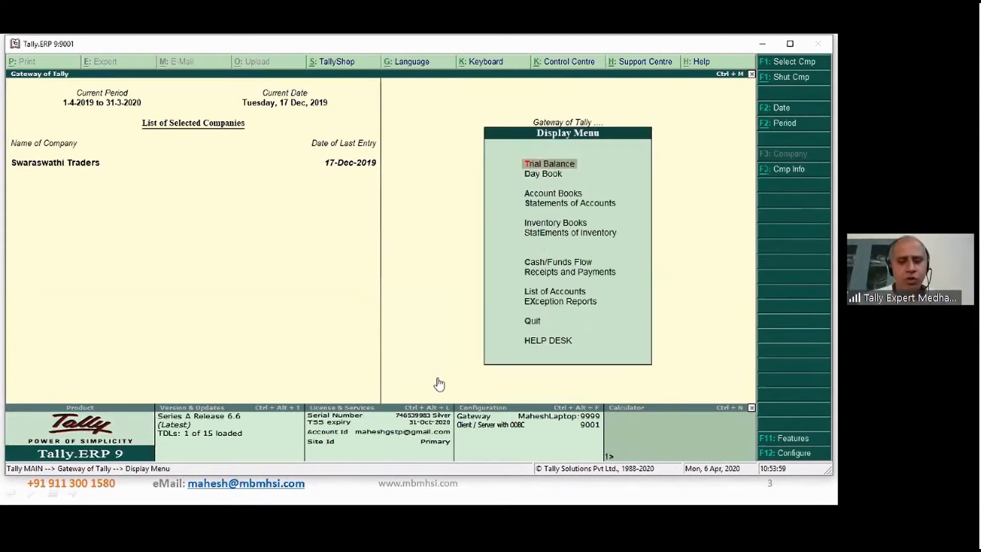
key("s")
key("o")
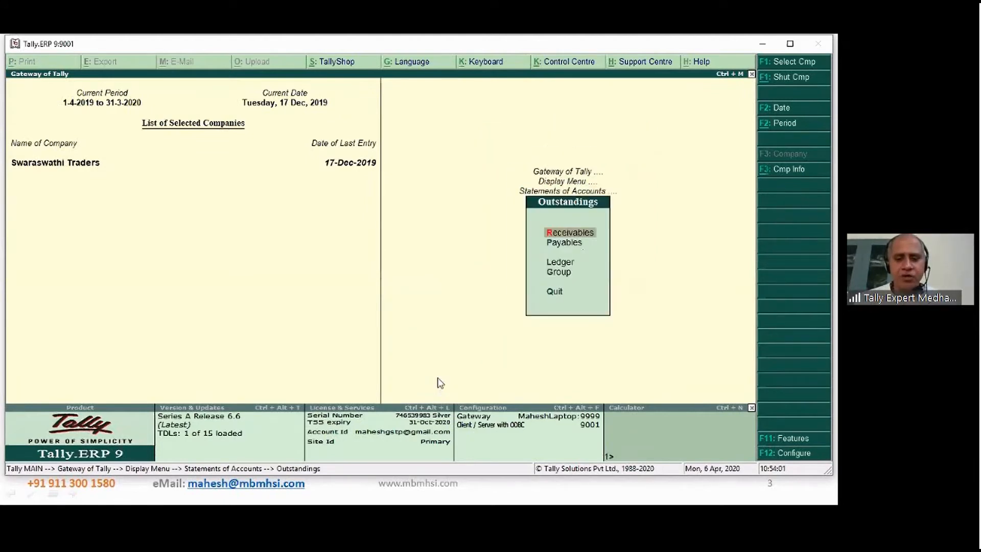
type("g")
type("Sun")
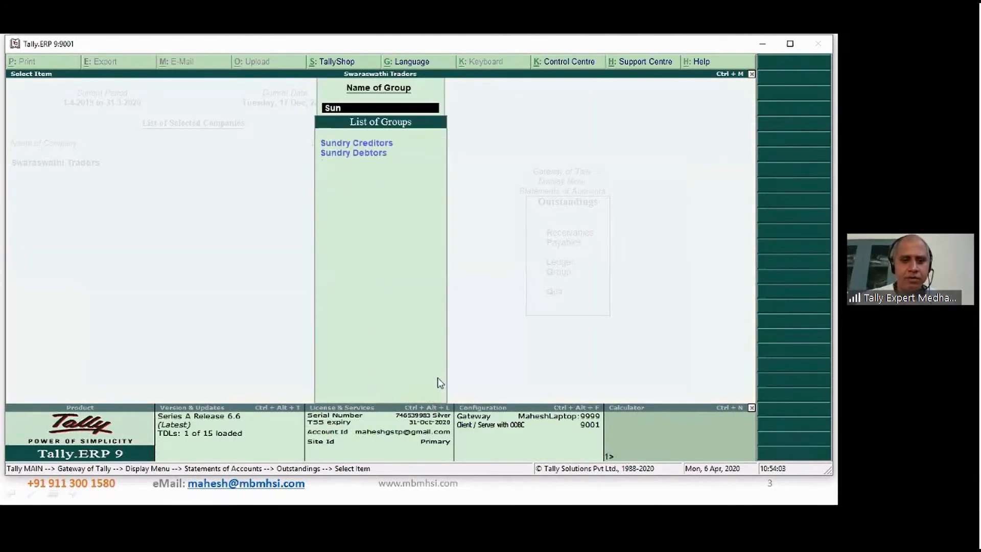
key("Down")
key("Return")
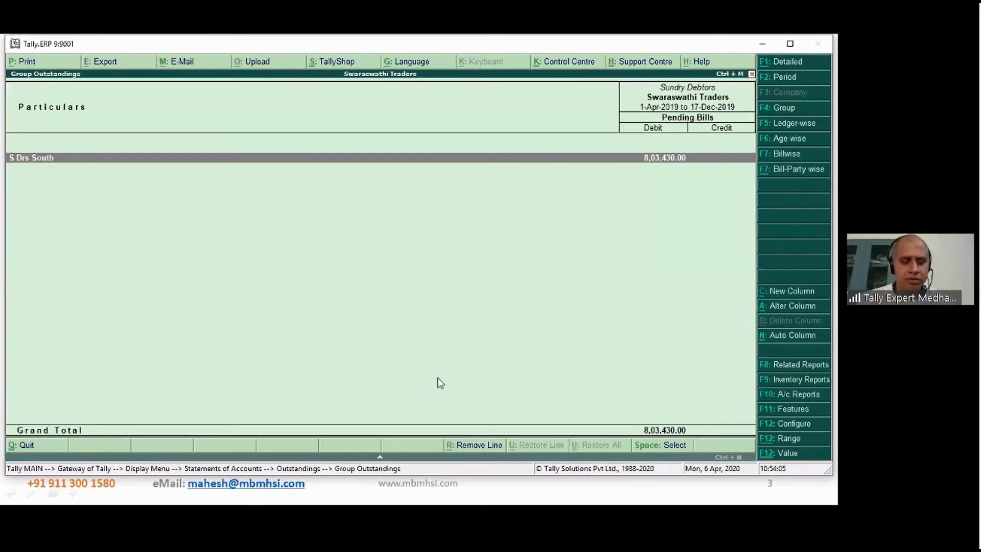
- Show the Sundry Debtors outstandings ledger-wise and select Royal Agencies, dismissing the news notification
left_click(808, 125)
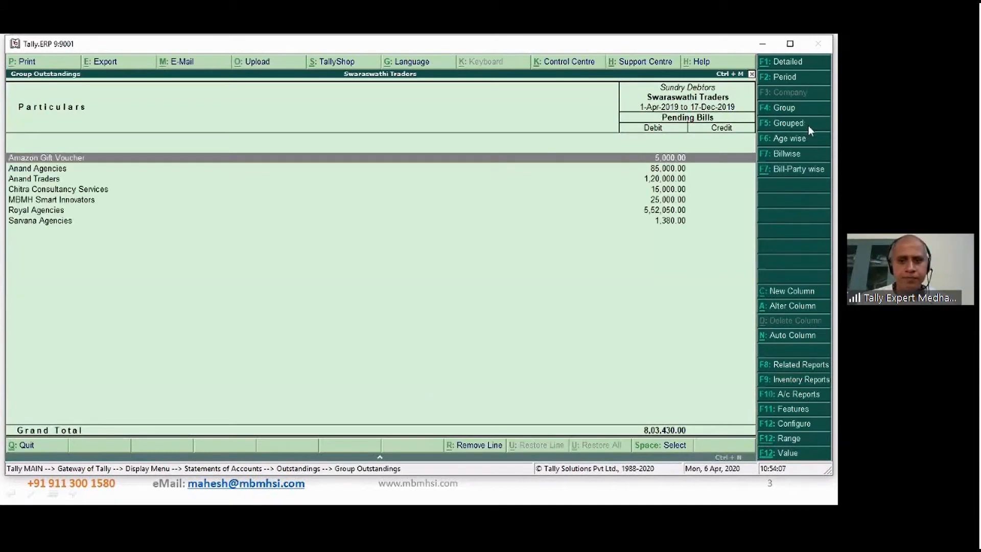
left_click(55, 211)
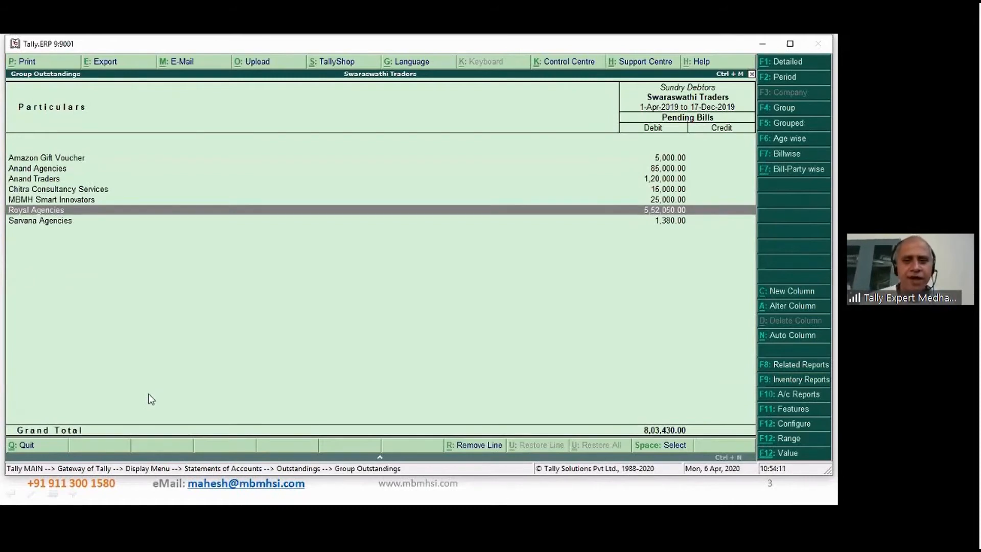
key("Down")
key("Up")
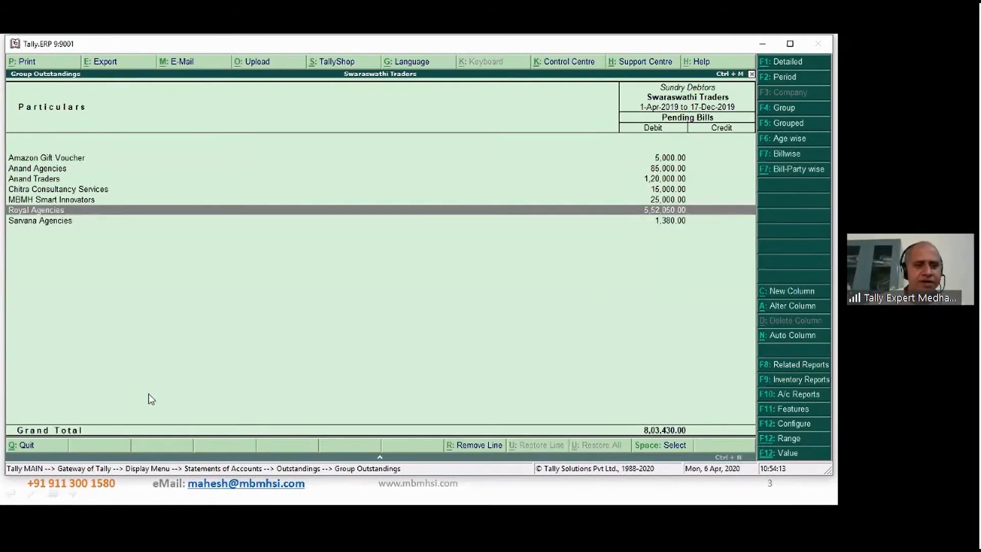
key("Down")
key("Up")
key("Down")
key("Up")
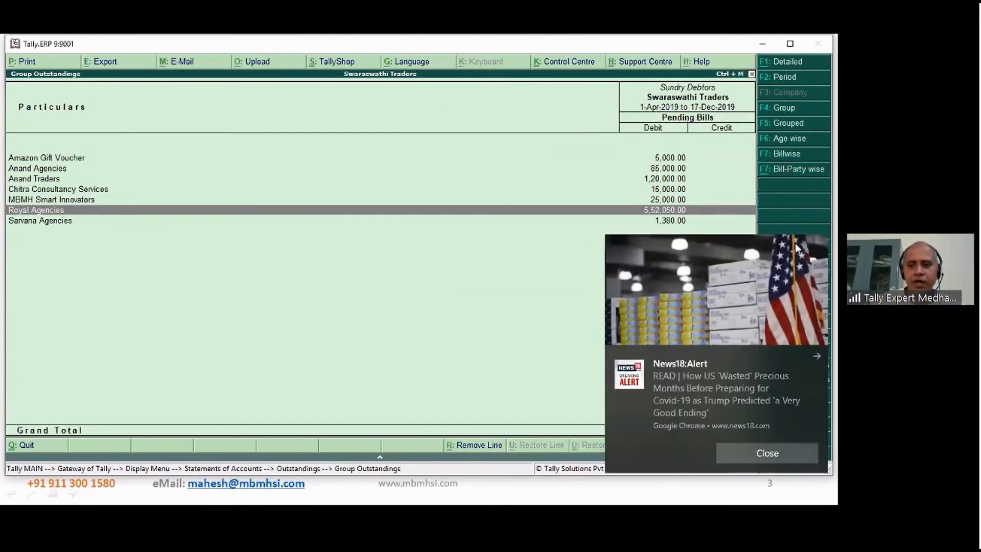
left_click(818, 360)
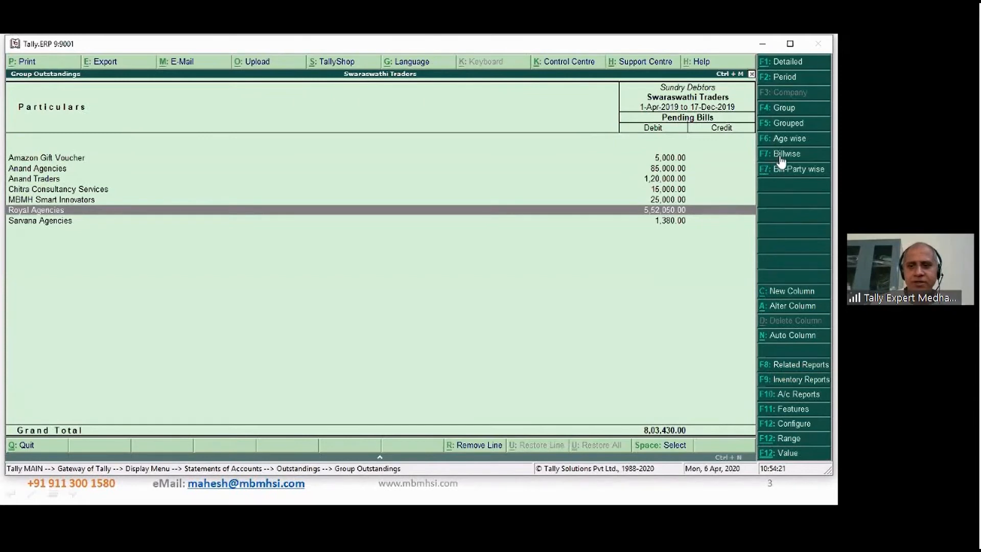
- Apply an age-wise analysis by due date to the outstandings with periods 0 to 45, 45 to 90 and above 90 days
left_click(774, 139)
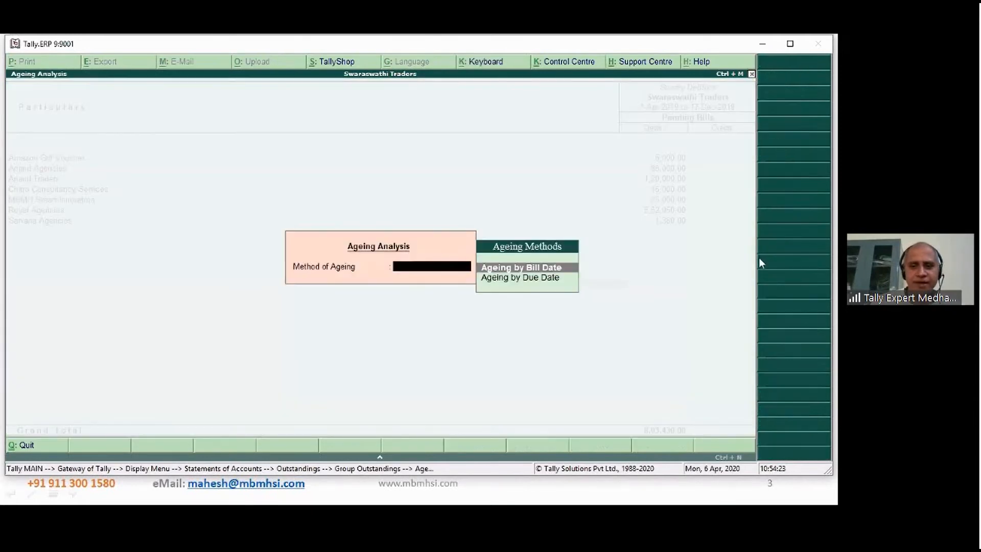
key("Down")
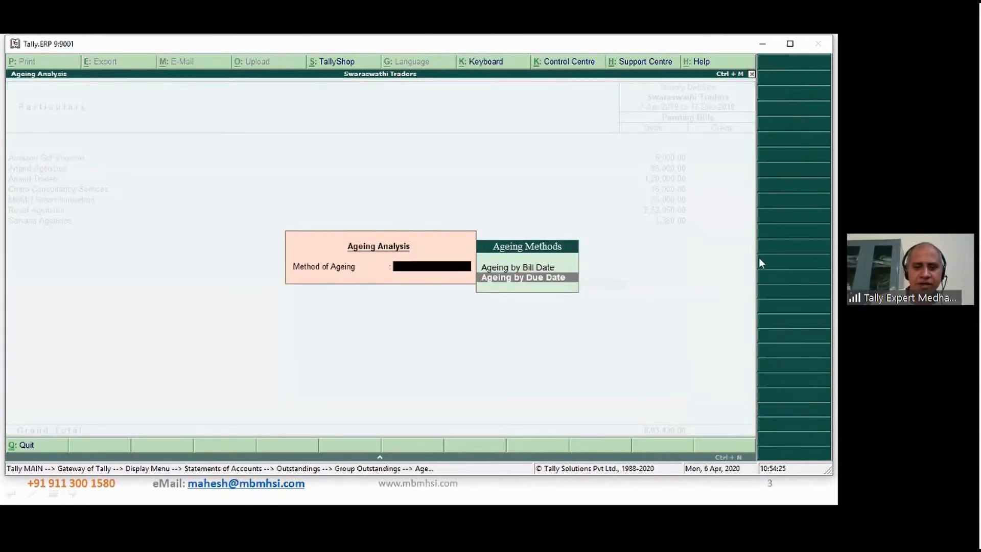
key("Return")
type("45")
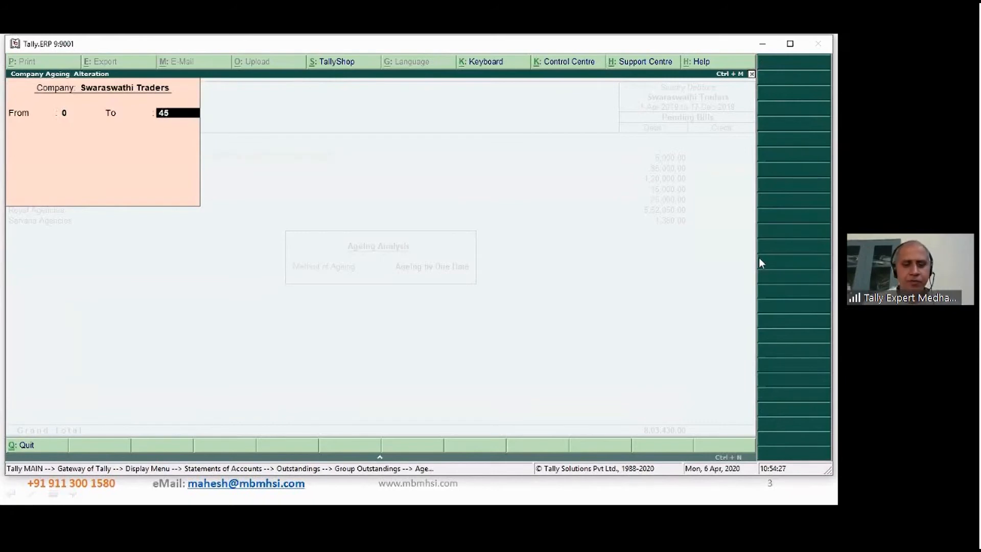
key("Return")
type("90")
key("Return")
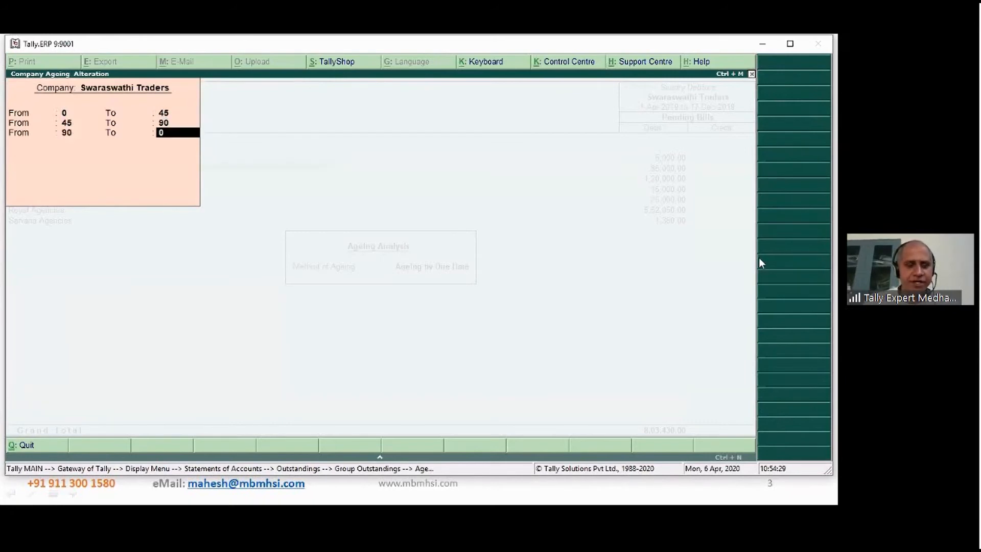
key("Return")
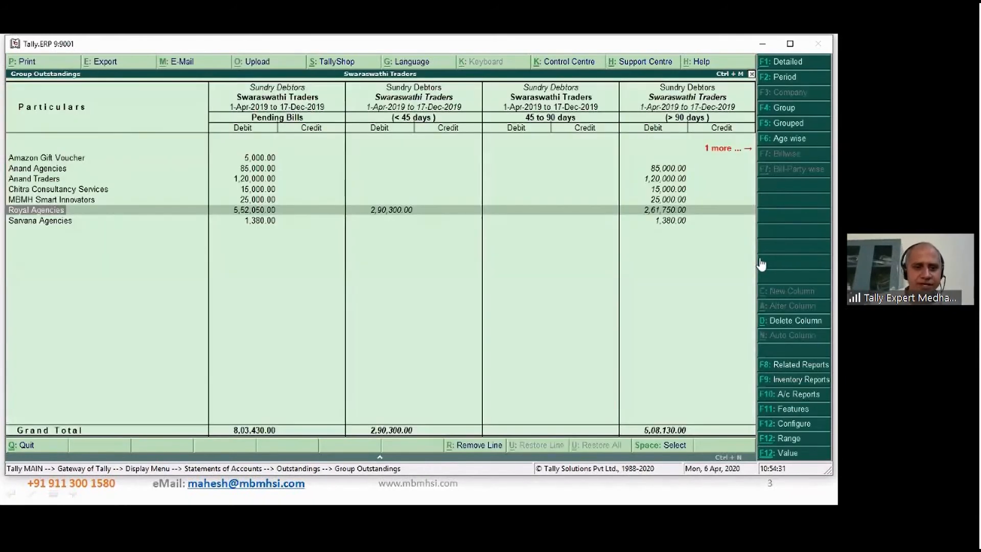
- Examine Royal Agencies' pending amounts across the ageing columns up to the over-90-days one
key("Right")
key("Right")
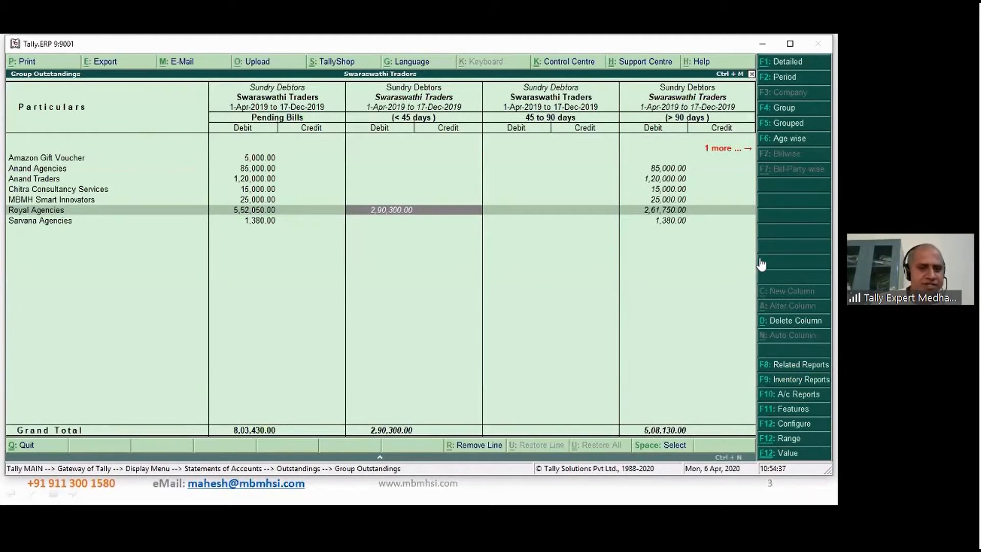
key("Right")
key("Right")
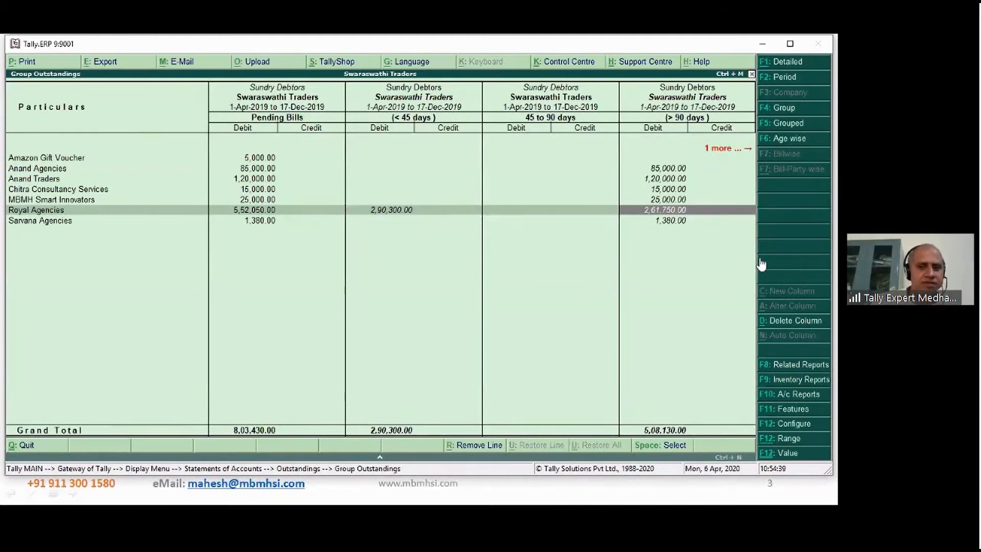
- Examine the pending and ageing amounts of Royal Agencies and Sarvana Agencies up to the over-90-days column
key("Left")
key("Left")
key("Right")
key("Right")
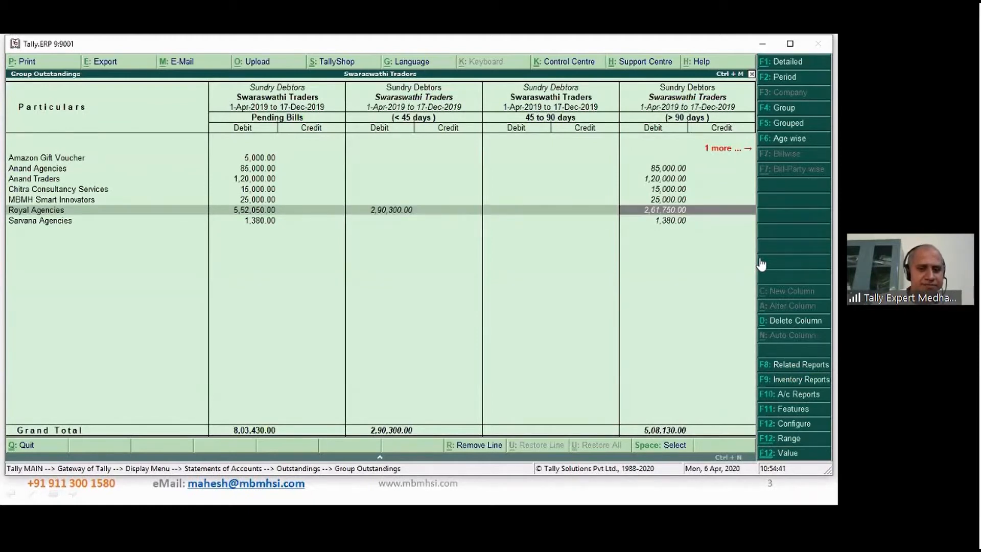
key("Down")
key("Left")
key("Left")
key("Left")
key("Left")
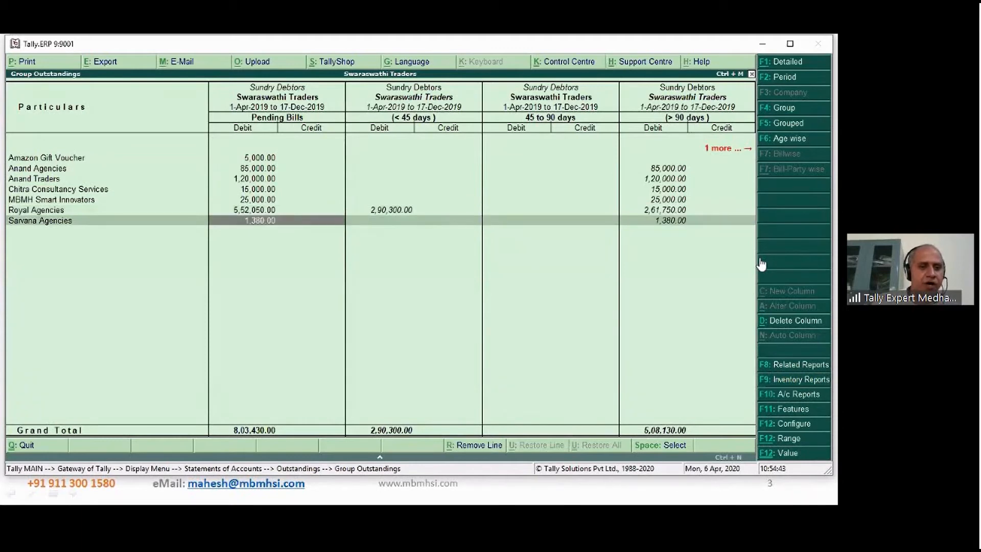
key("Right")
key("Right")
key("Right")
key("Right")
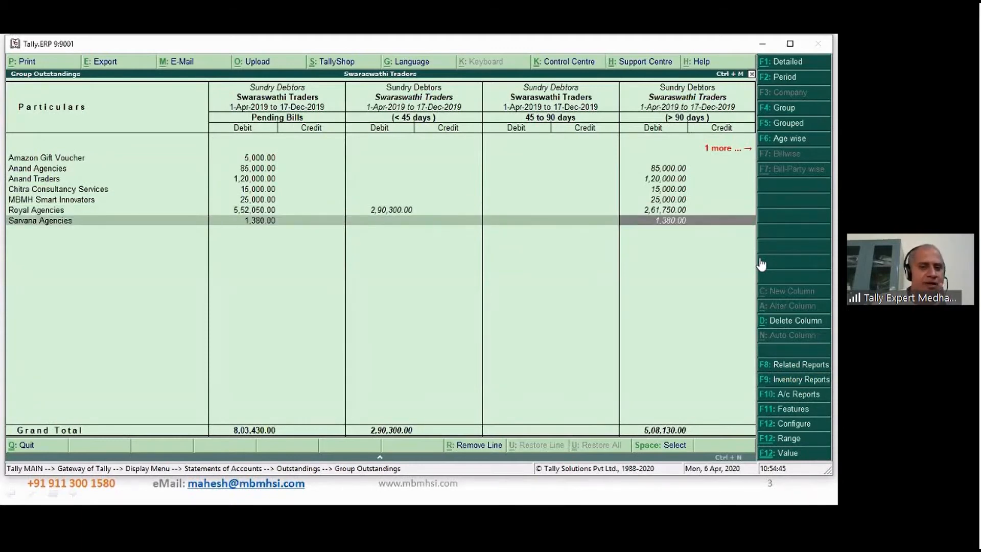
key("Left")
key("Left")
key("Left")
key("Left")
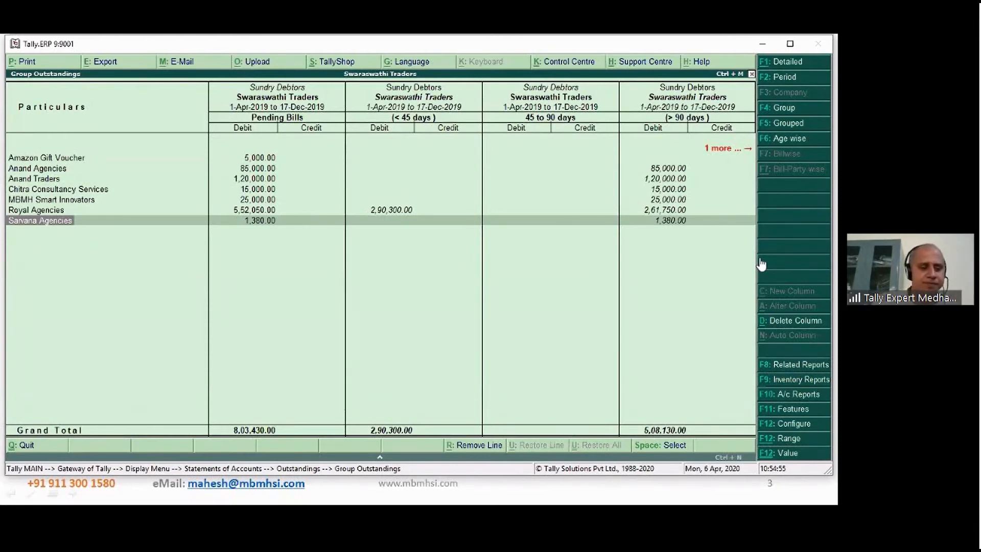
- Open the Royal Agencies ledger for alteration from the outstandings report and set Activate interest calculation to Yes
key("Up")
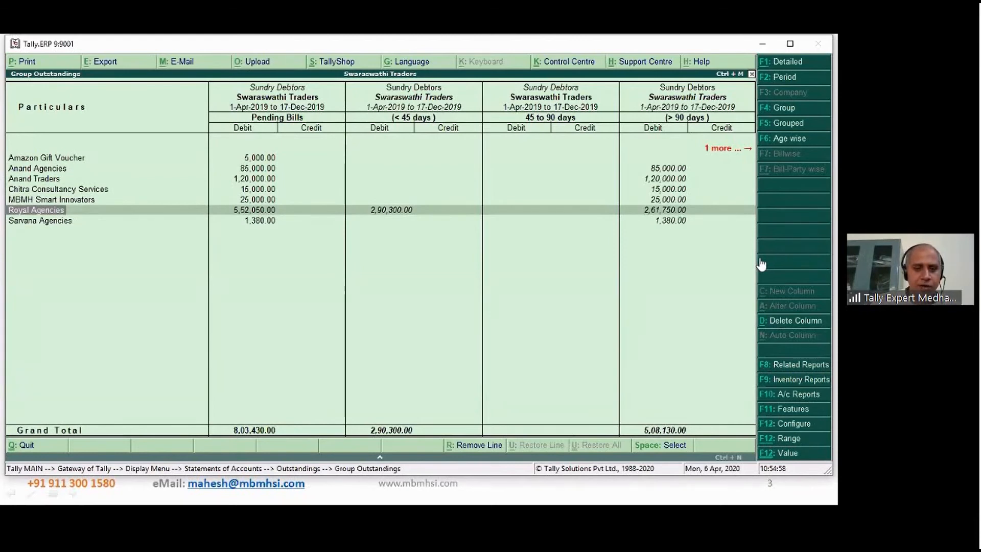
key("ctrl+Return")
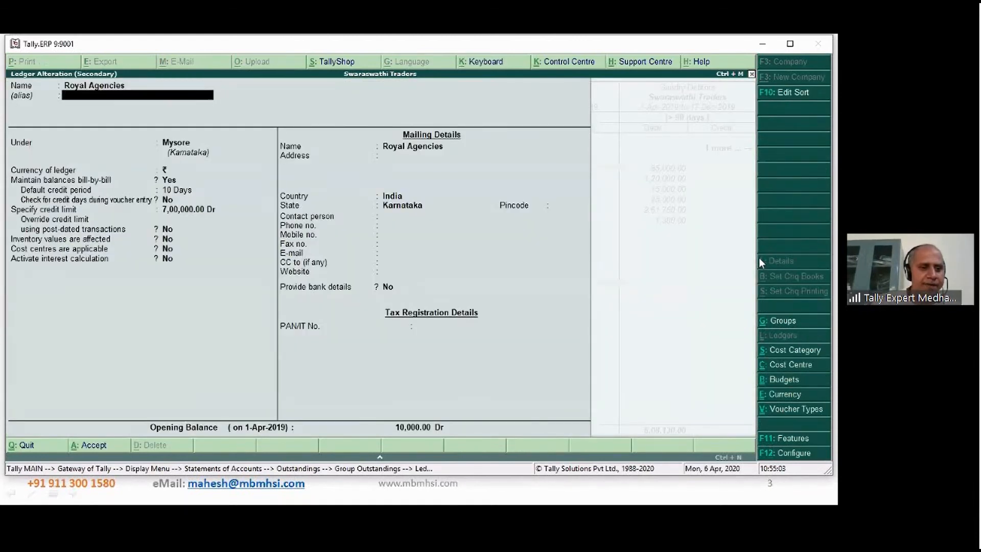
key("Return")
key("Return")
key("Return")
key("Return")
key("Return")
key("Return")
key("Return")
key("Return")
key("Return")
key("Return")
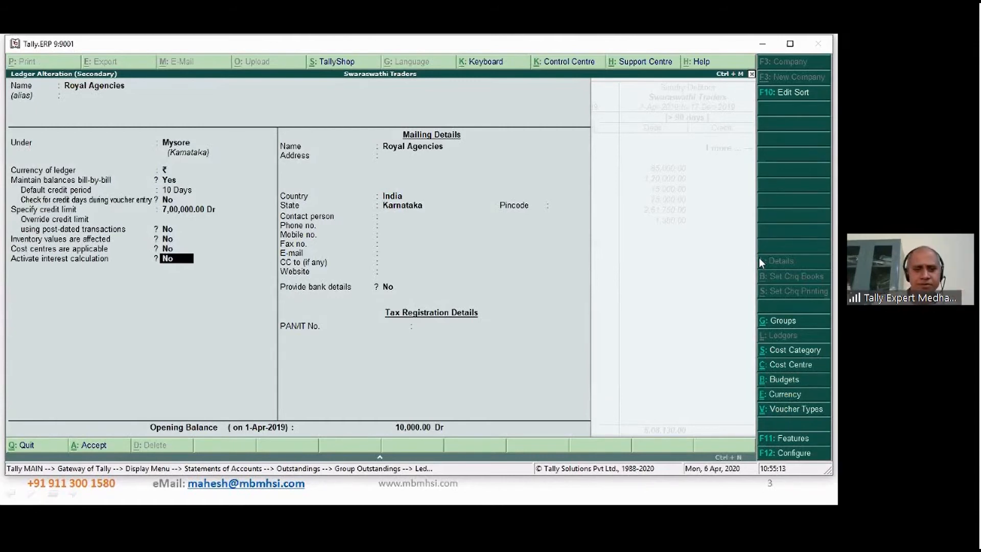
type("y")
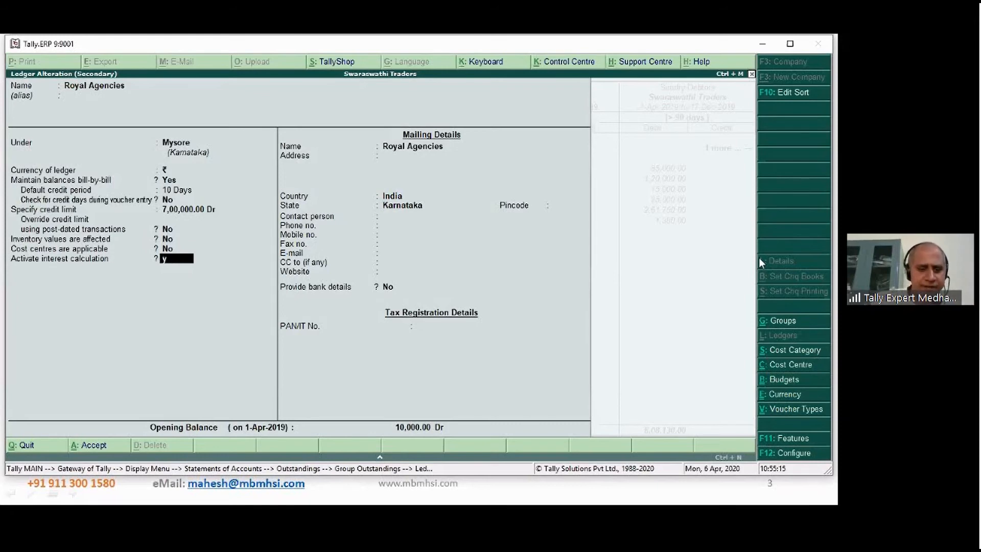
key("Return")
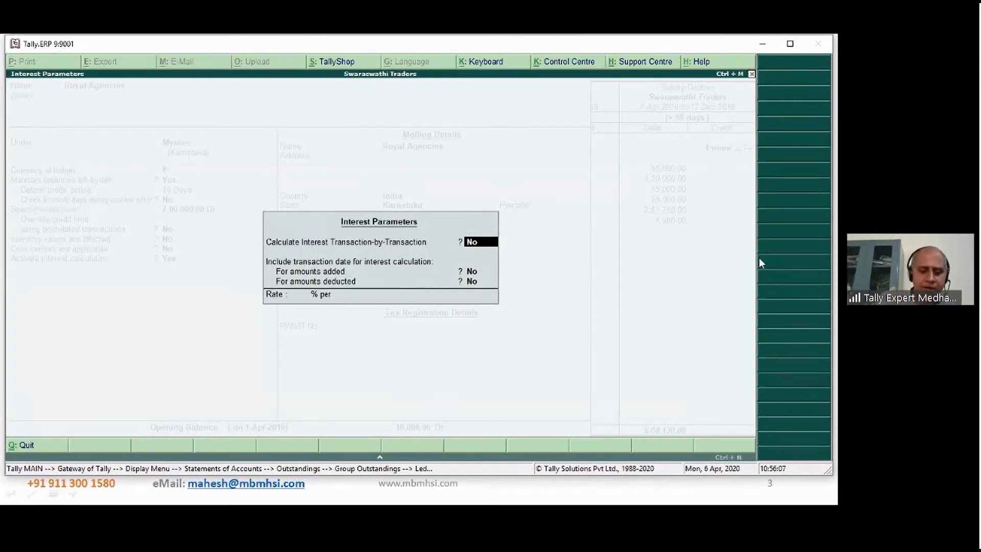
- Calculate Royal Agencies' interest transaction-by-transaction, without overriding parameters or including the transaction date for amounts added or deducted
type("y")
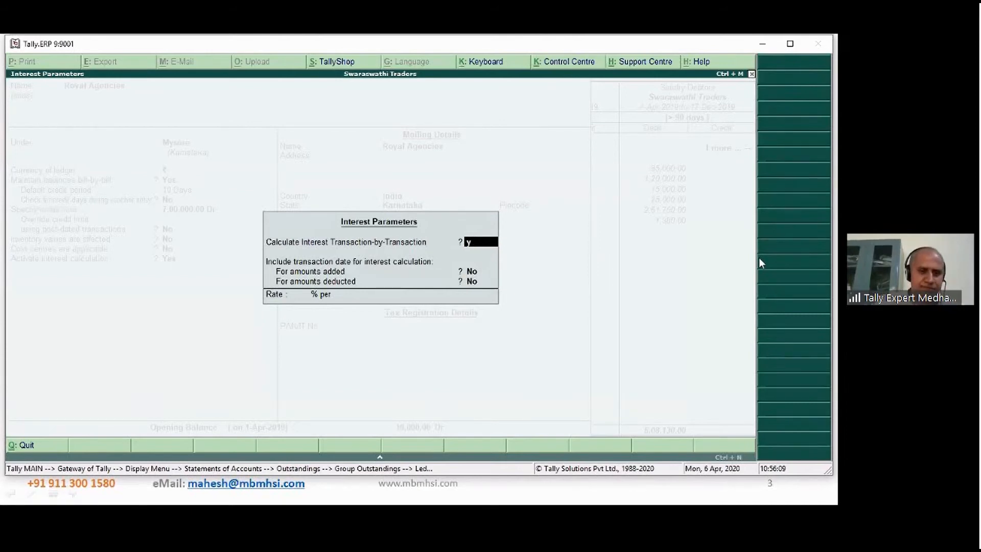
key("Return")
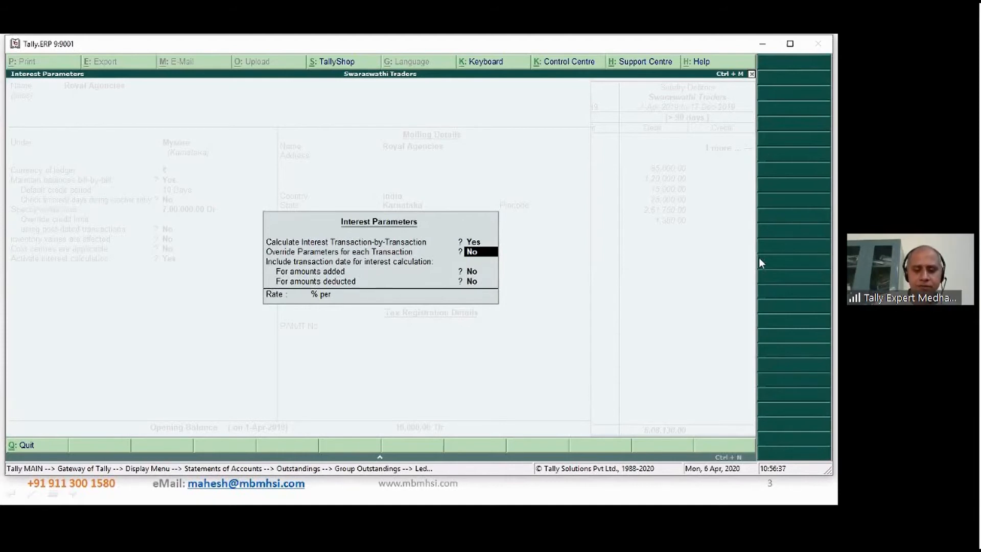
key("Return")
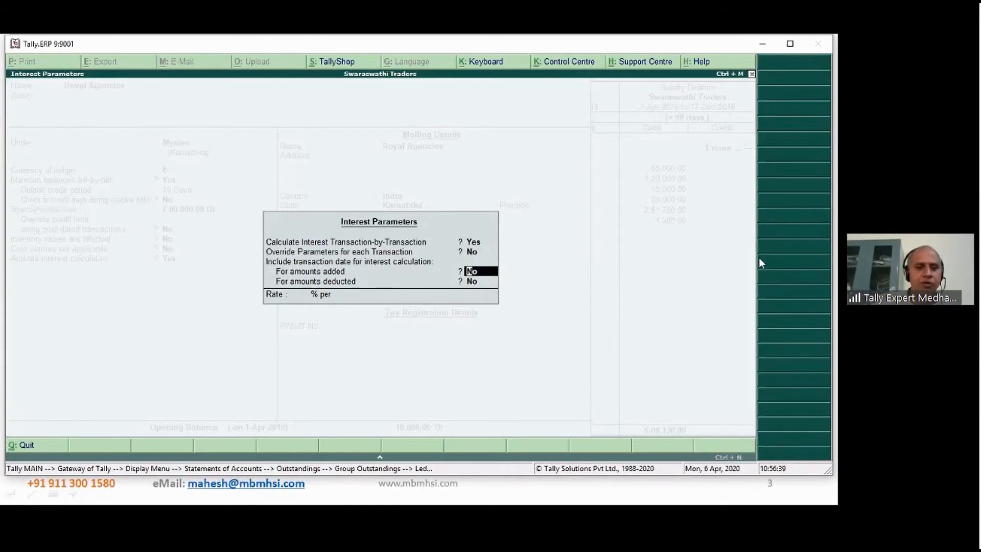
key("Return")
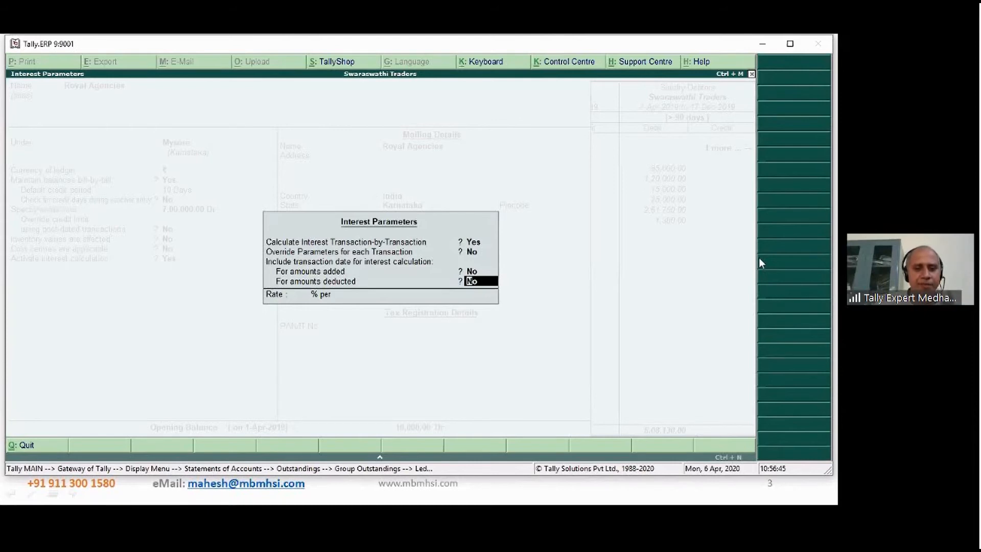
key("Return")
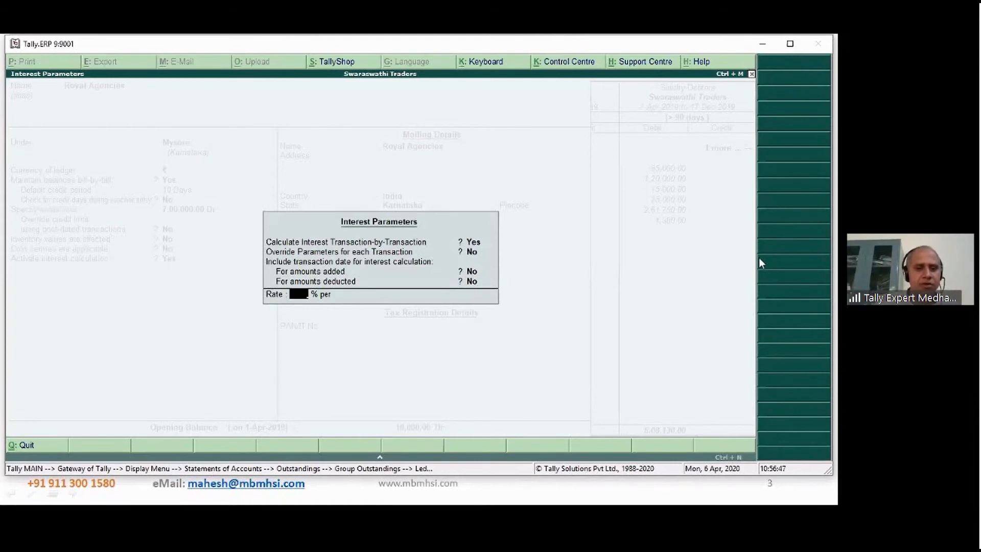
- Set Royal Agencies' interest rate to 2% per Calendar Month and save the ledger
type("2")
key("Return")
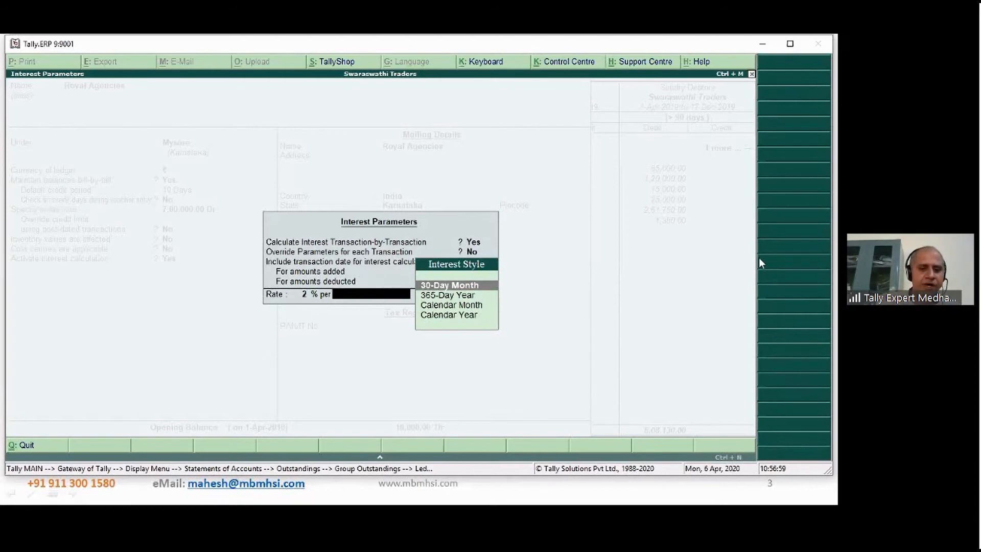
key("Down")
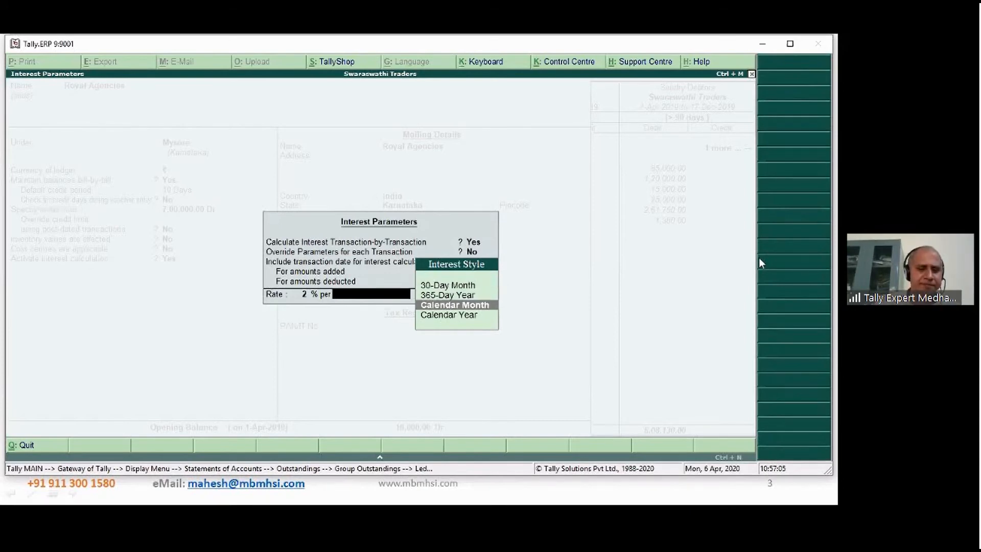
key("Return")
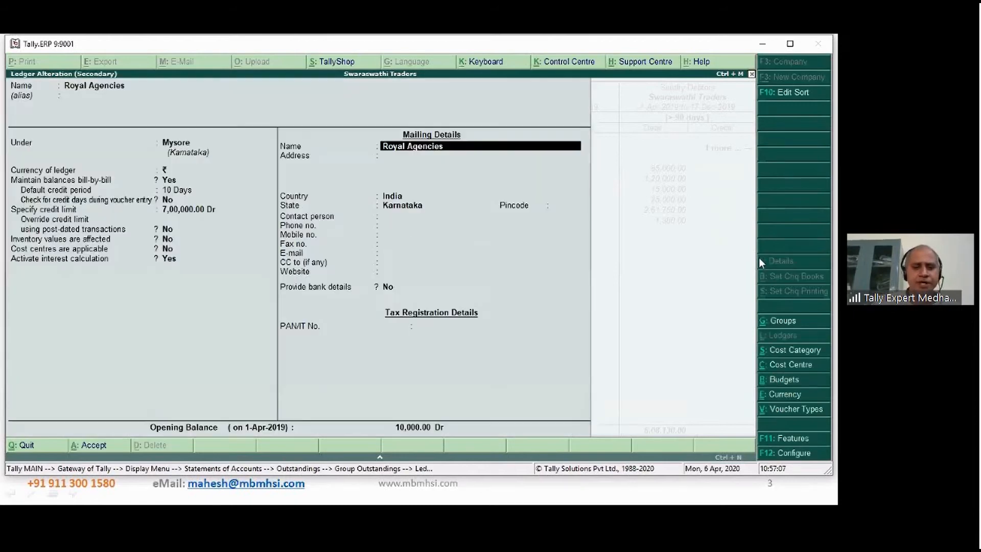
key("Return")
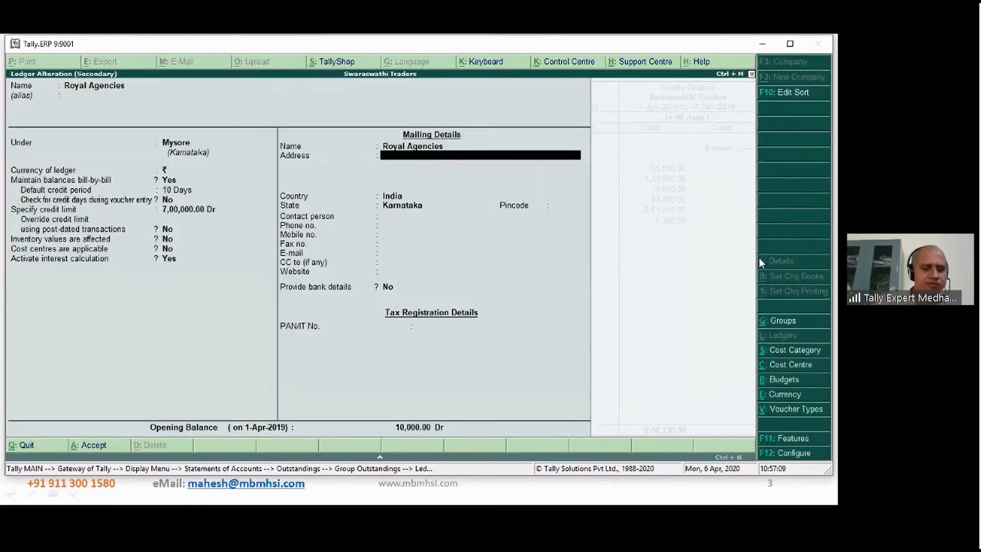
key("ctrl+a")
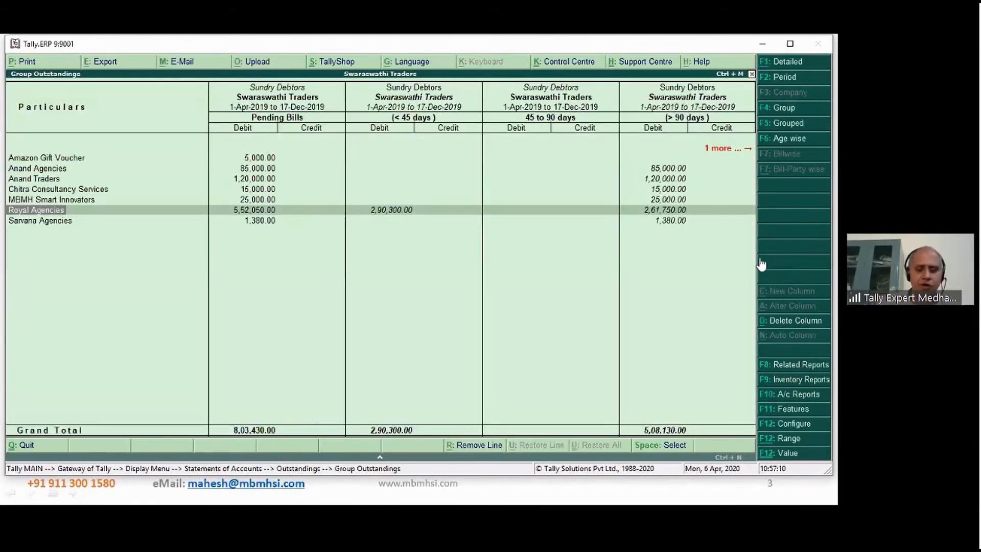
- Open the Sarvana Agencies ledger for alteration and set Activate interest calculation to Yes
key("Down")
key("ctrl+Return")
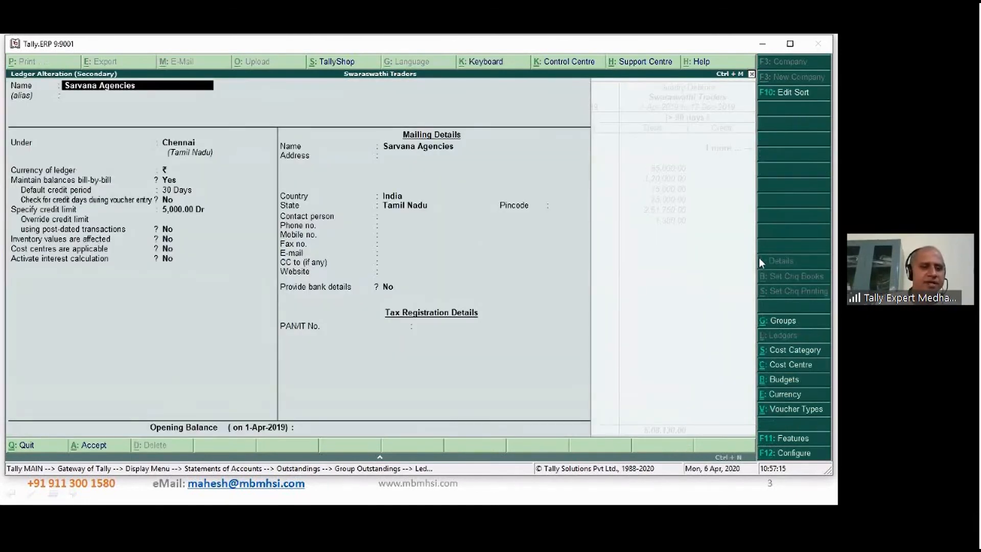
left_click(167, 260)
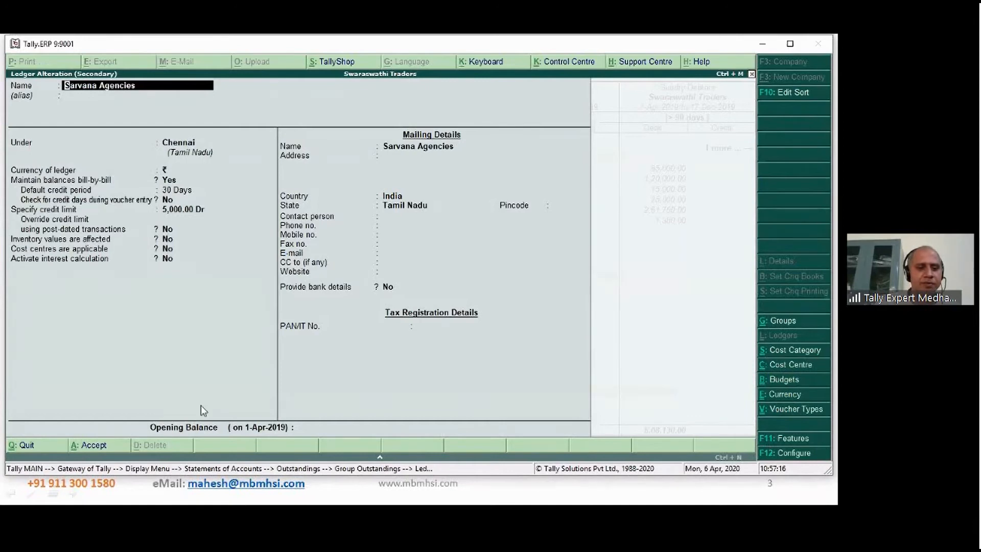
type("y")
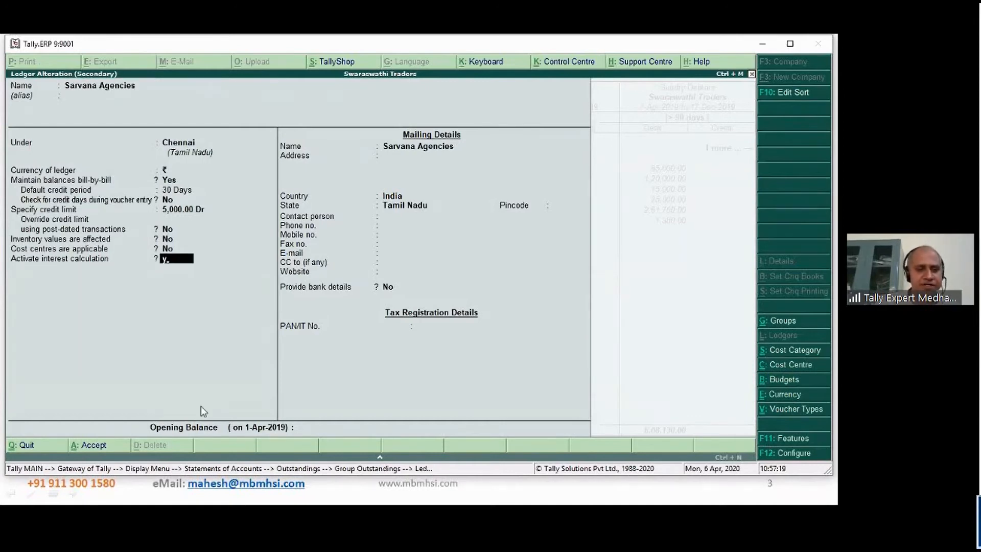
key("Return")
- Calculate Sarvana Agencies' interest transaction-by-transaction, keeping No for overriding parameters and for including the transaction date
type("y")
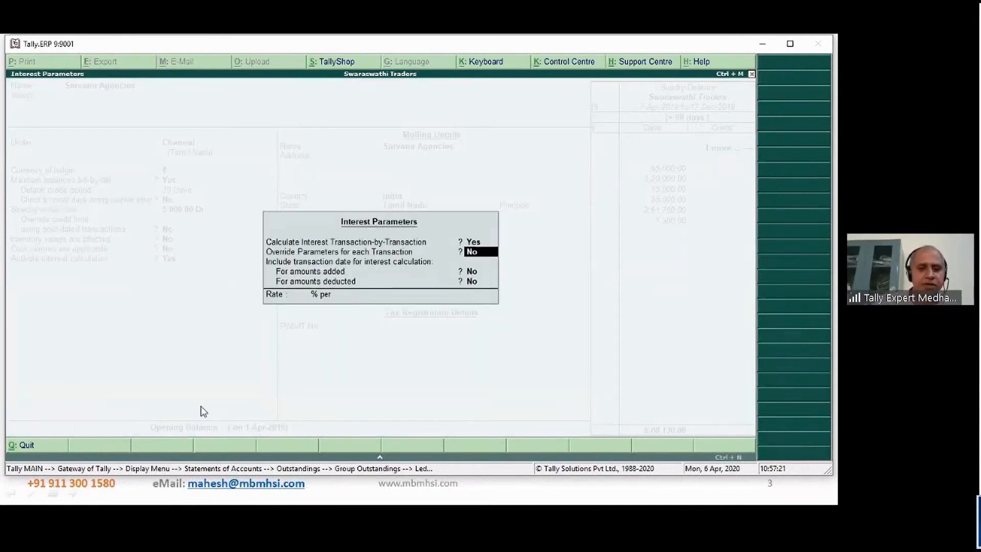
key("Return")
key("Return")
key("Return")
- Set Sarvana Agencies' interest rate to 1% per Calendar Year and save the ledger
type("1")
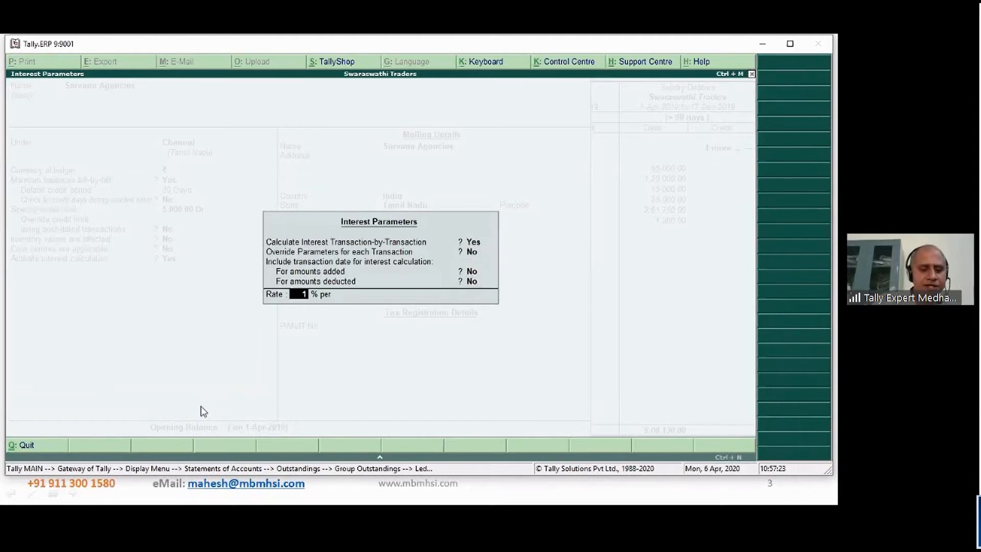
key("Return")
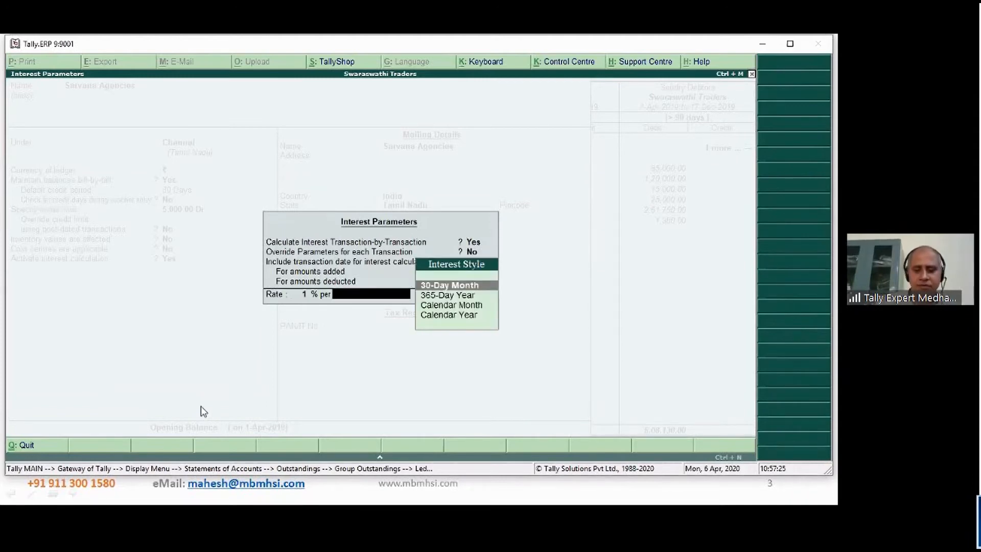
key("Down")
key("Down")
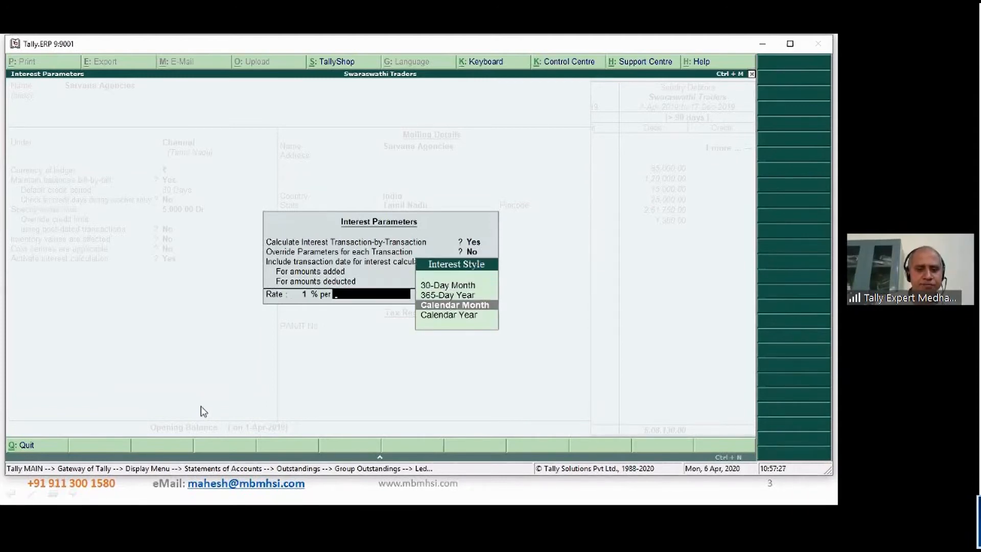
key("Up")
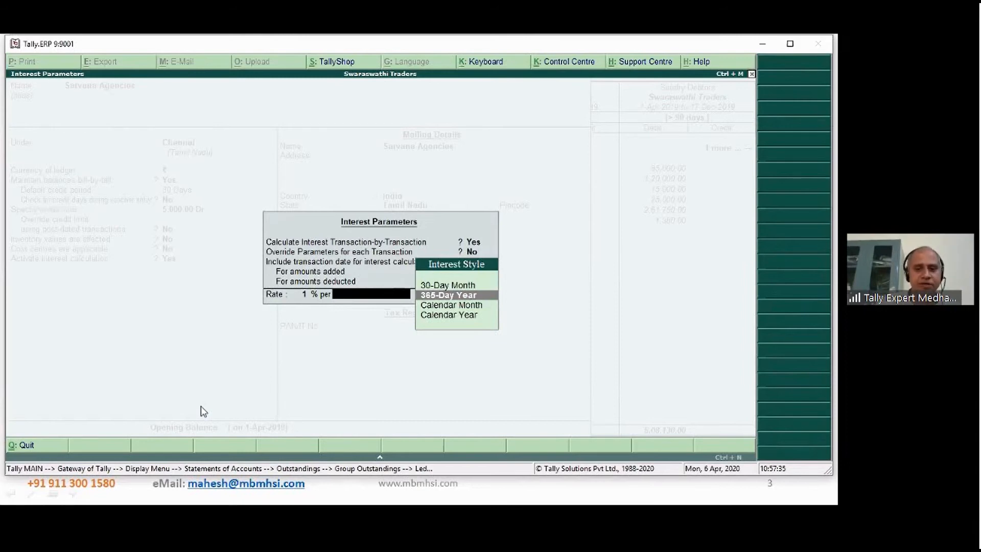
key("Down")
key("Down")
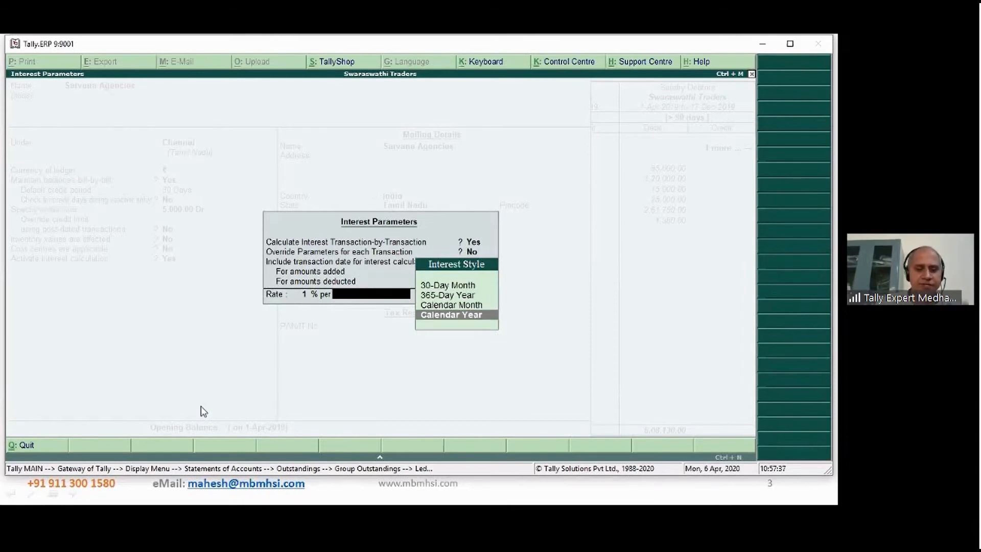
key("Return")
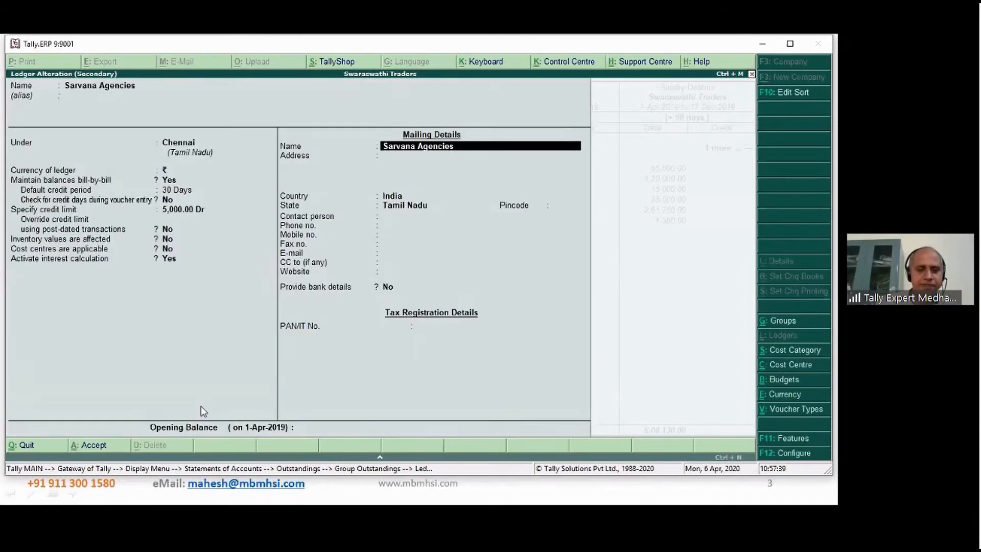
key("Return")
key("ctrl+a")
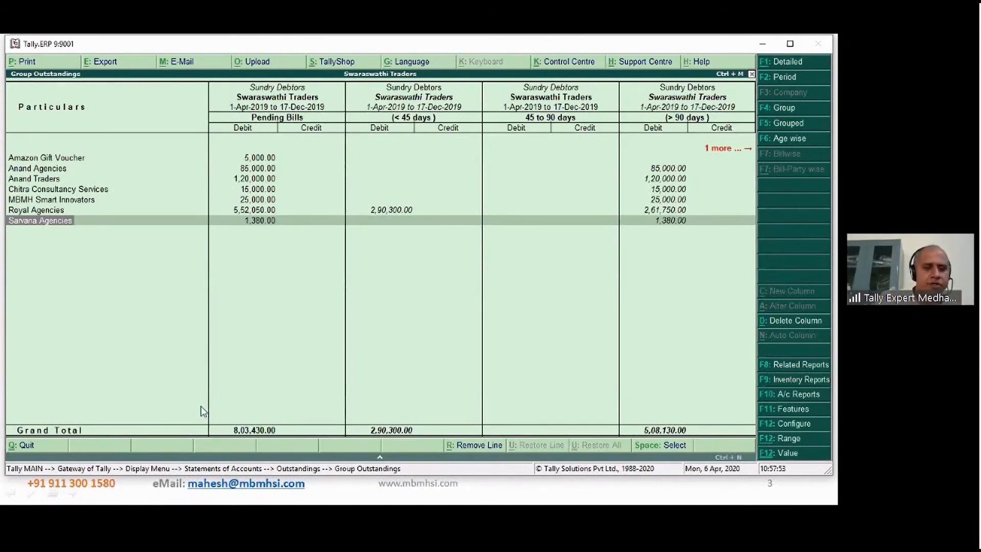
- Leave the outstandings reports and start a Local Sales voucher dated 18-Dec-2019
key("Escape")
key("Escape")
key("Escape")
key("Escape")
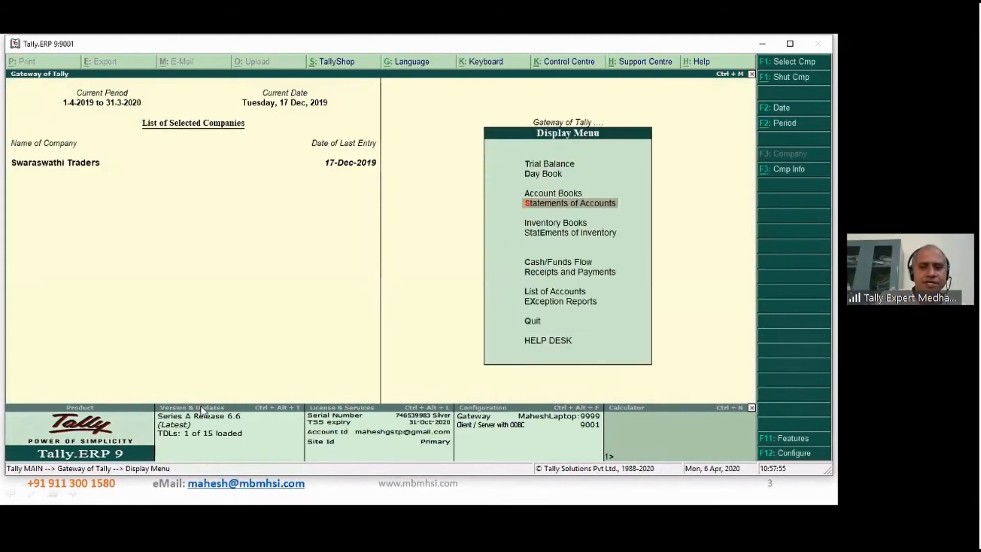
key("Escape")
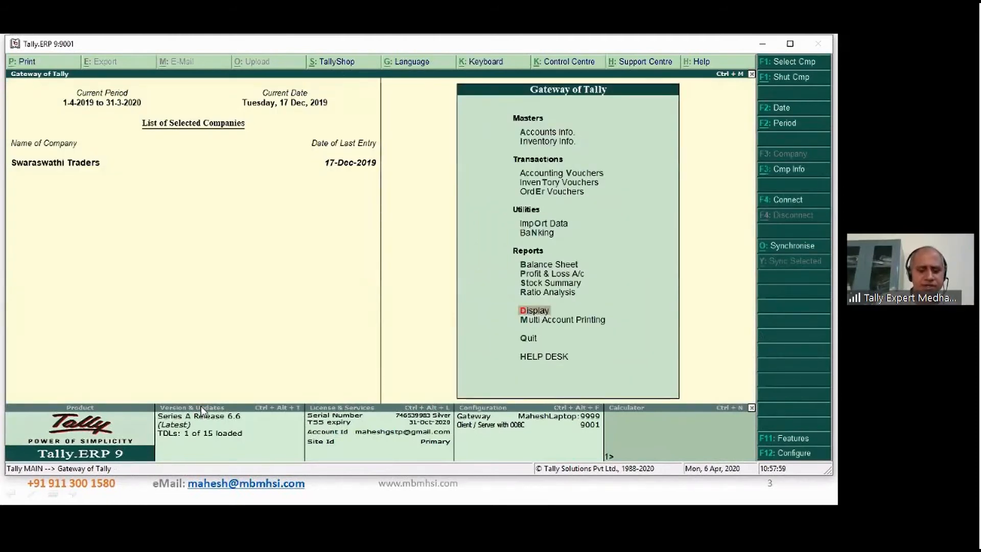
key("v")
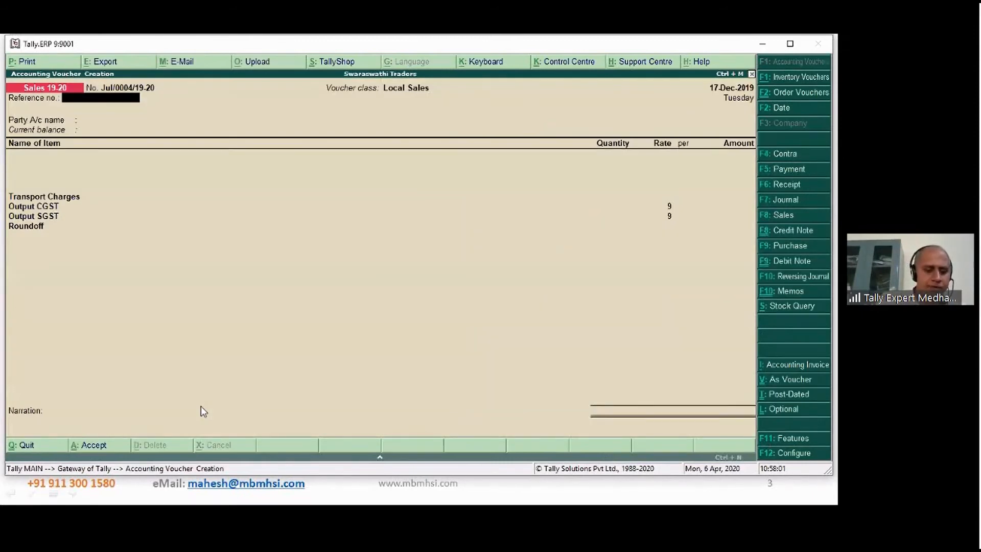
key("F2")
key("Return")
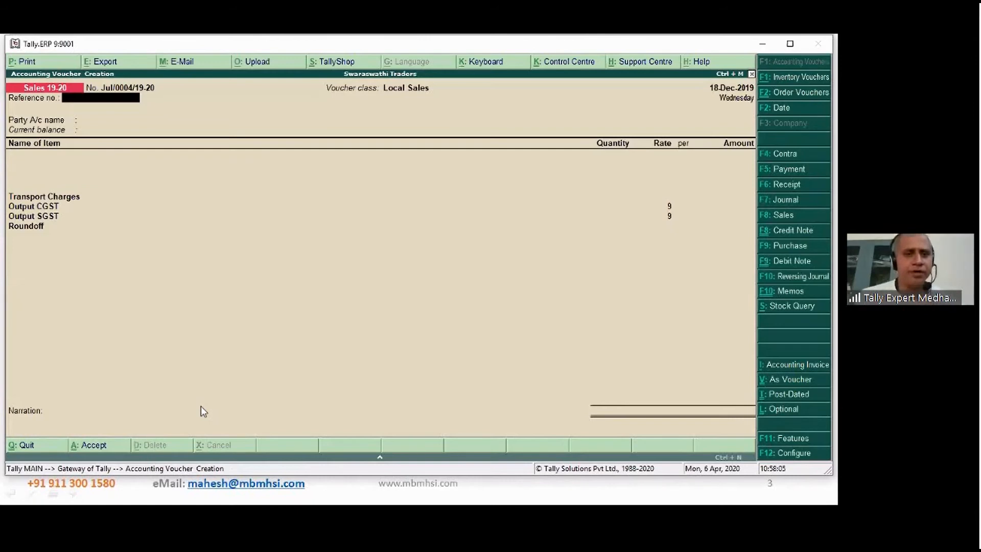
- Choose Royal Agencies as the party of the Local Sales voucher and accept its party details unchanged
key("Return")
key("Down")
key("Down")
key("Down")
key("Down")
key("Down")
key("Down")
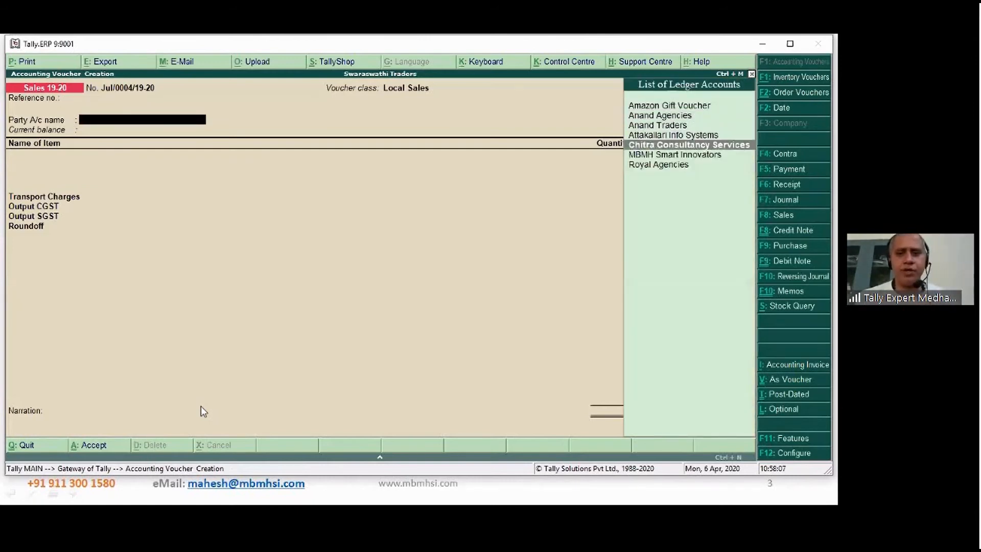
key("Return")
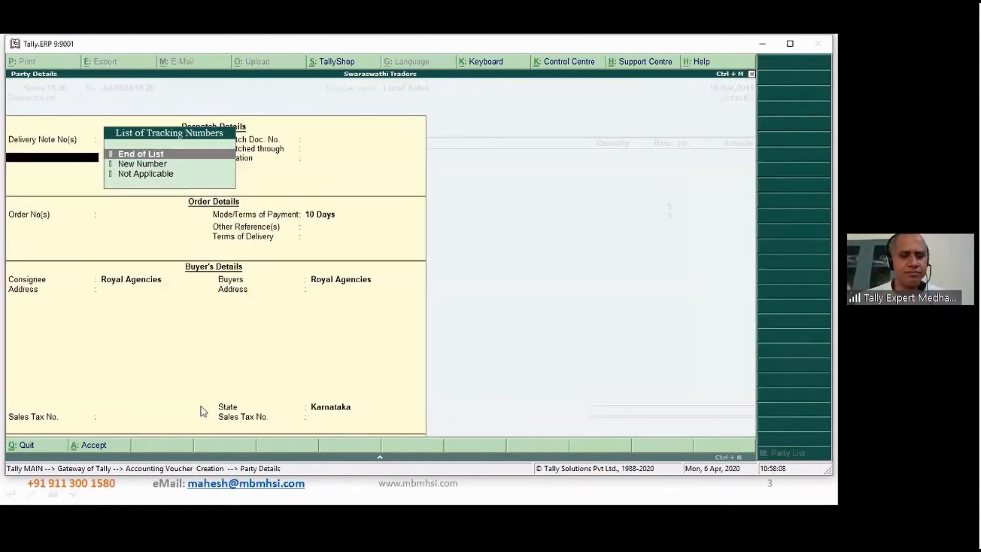
key("ctrl+a")
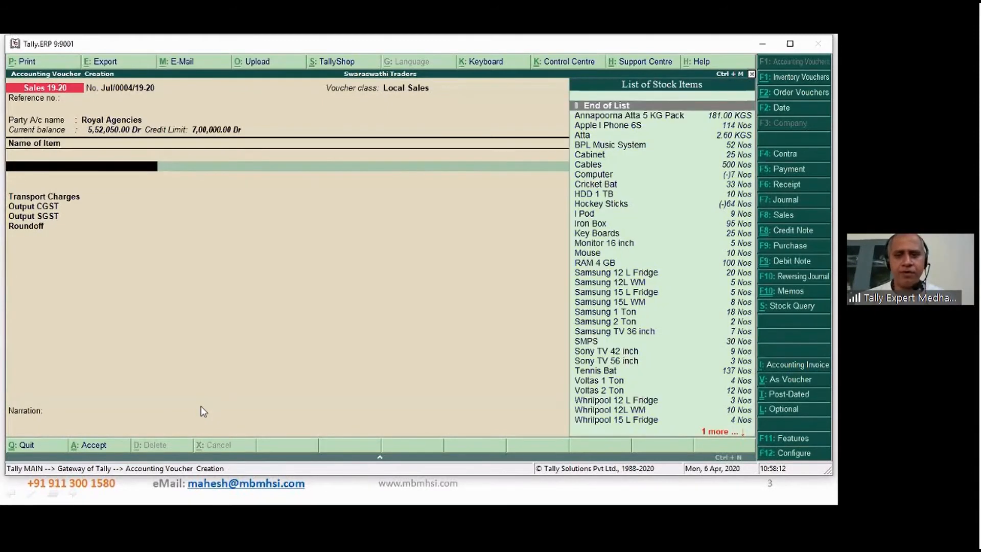
- Add 50 KGS of Annapoorna Atta 5 KG Pack at 200.00 per KGS, with tracking and order numbers Not Applicable
key("Down")
key("Return")
key("Return")
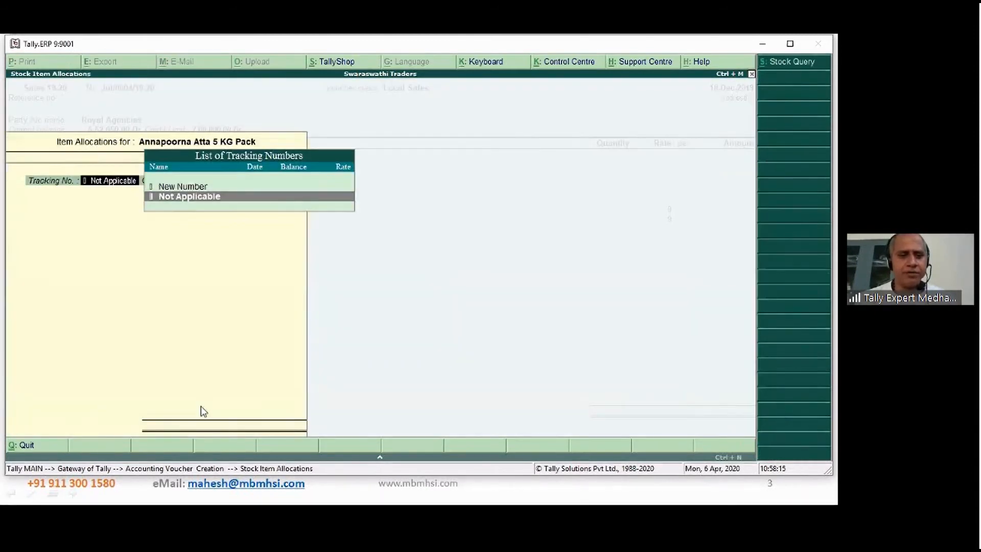
key("Return")
key("Return")
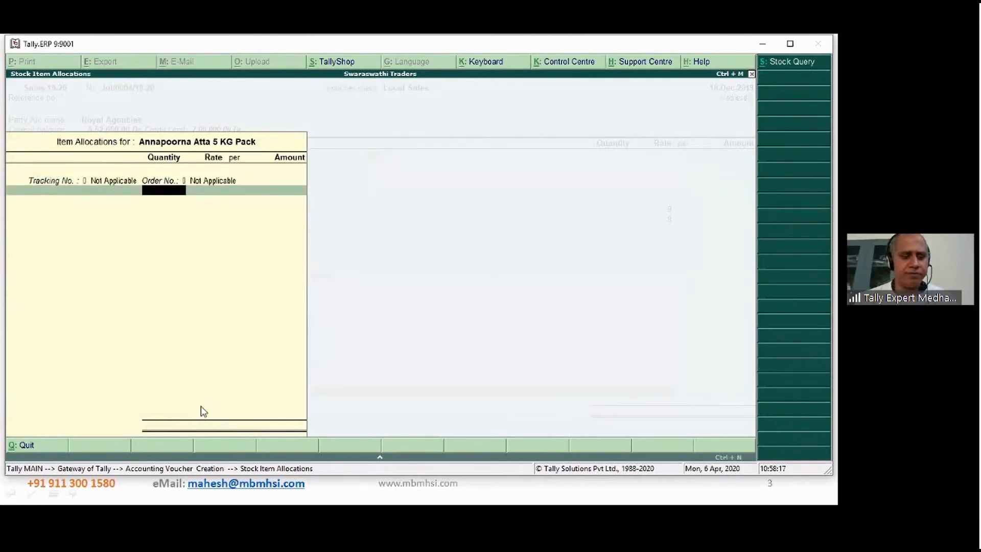
type("1")
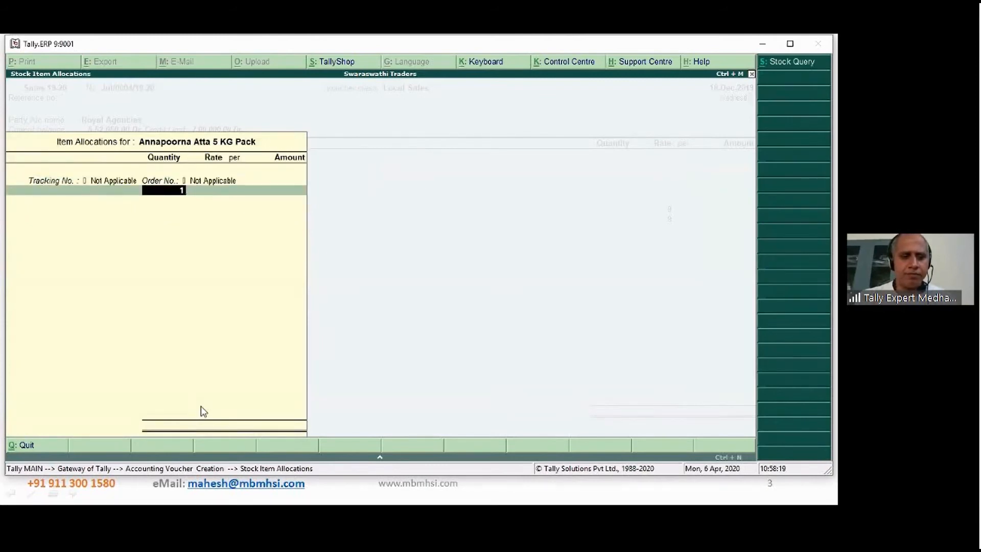
key("BackSpace")
type("50.00 KGS")
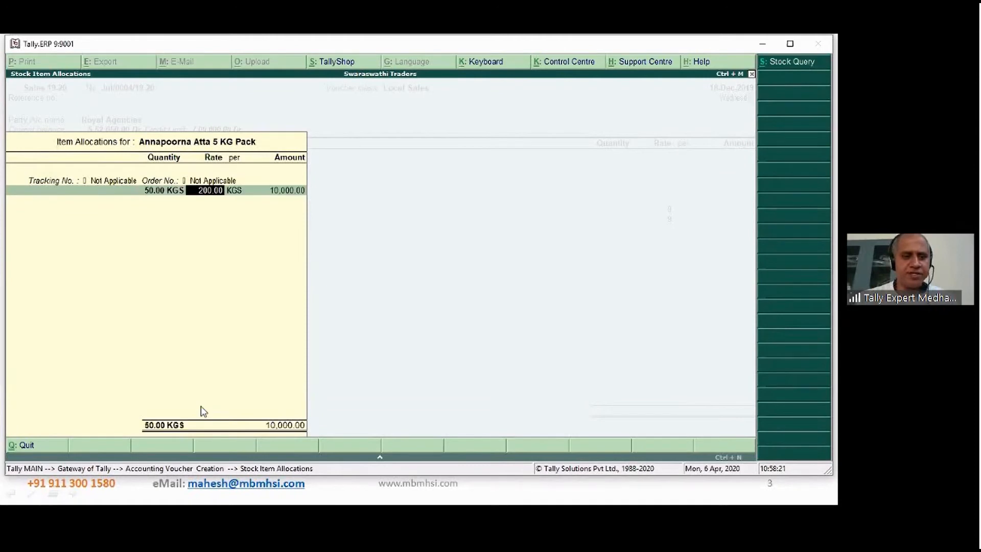
key("Return")
key("Return")
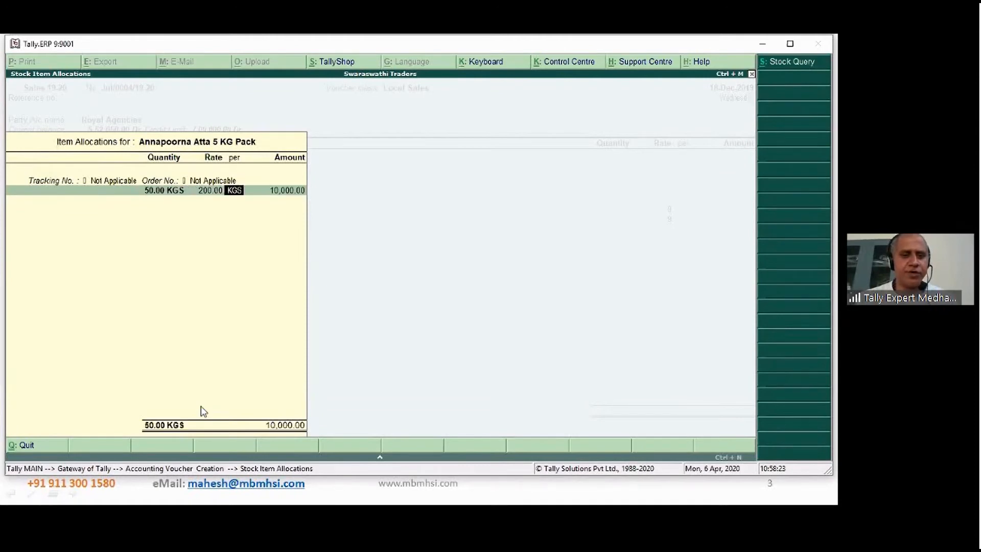
key("Return")
key("Return")
key("Return")
- Finish the item list, enter Transport Charges of 100, and accept the bill as a New Ref with 10 Days credit
key("Return")
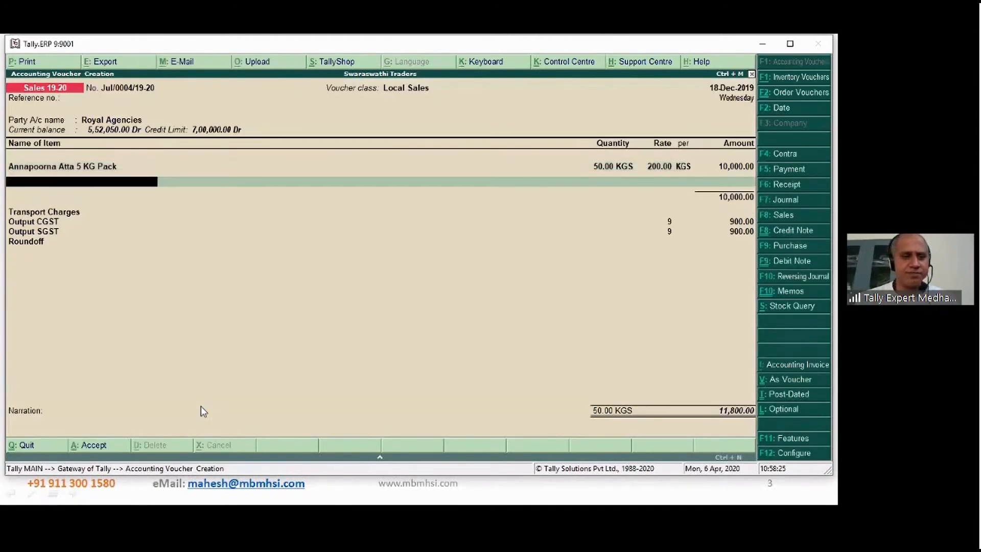
key("Return")
key("Return")
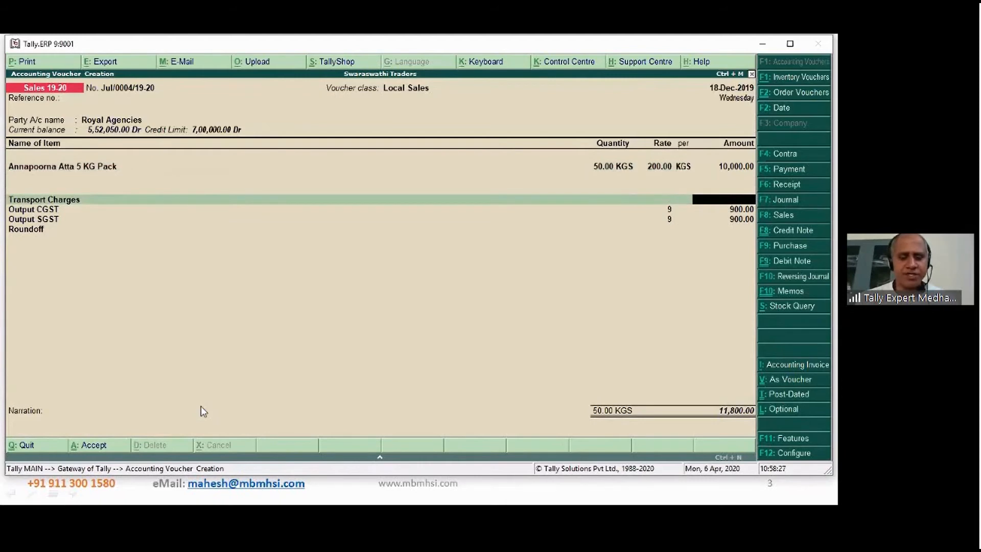
type("100")
key("Return")
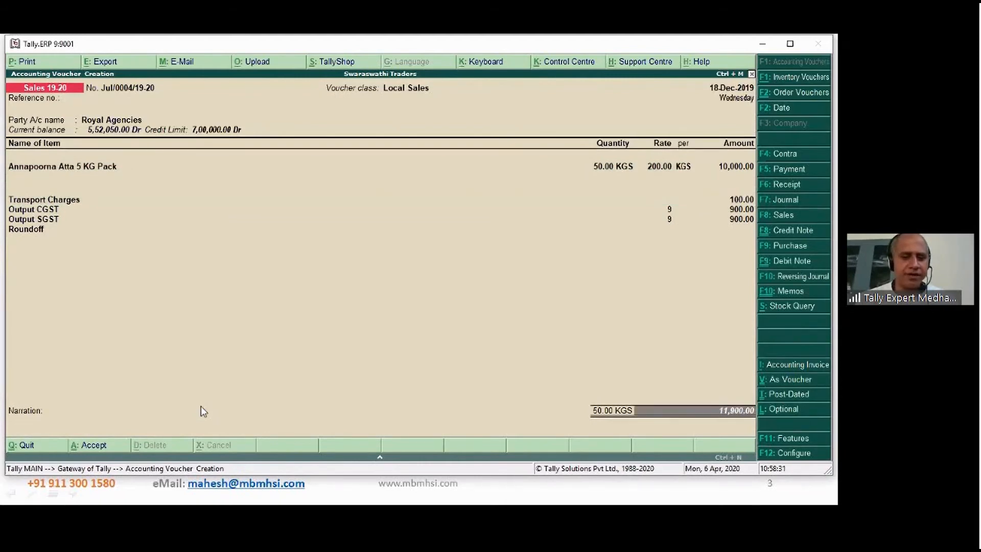
key("Return")
key("Return")
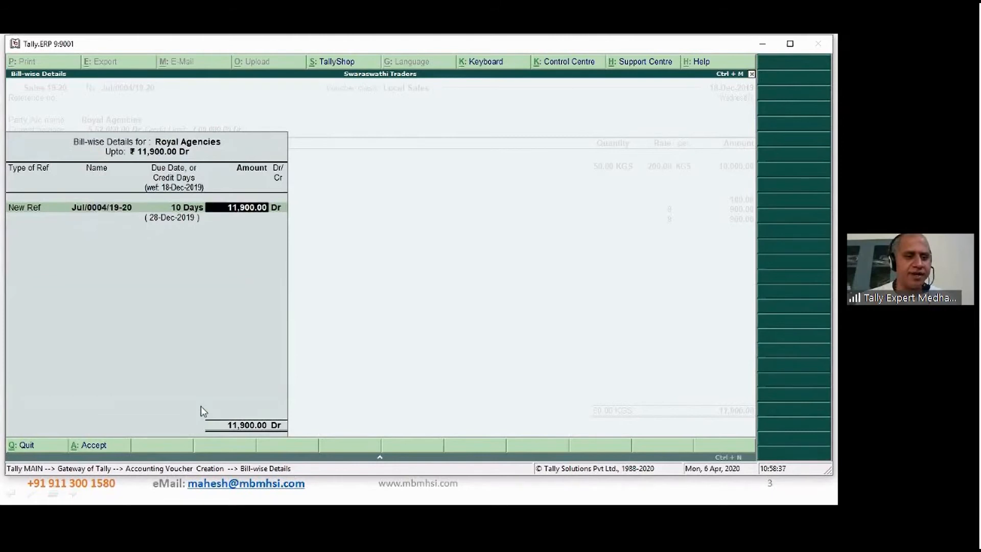
key("Return")
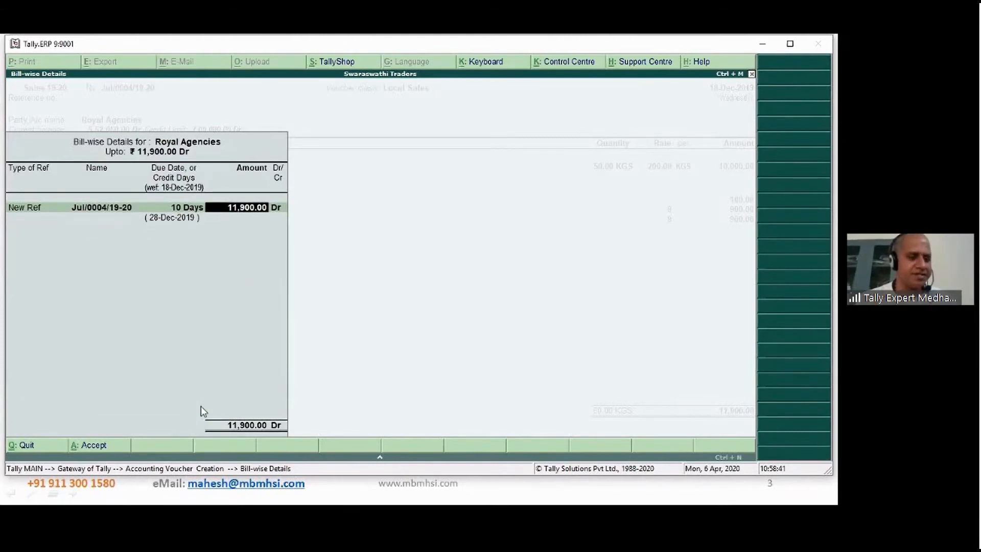
key("Return")
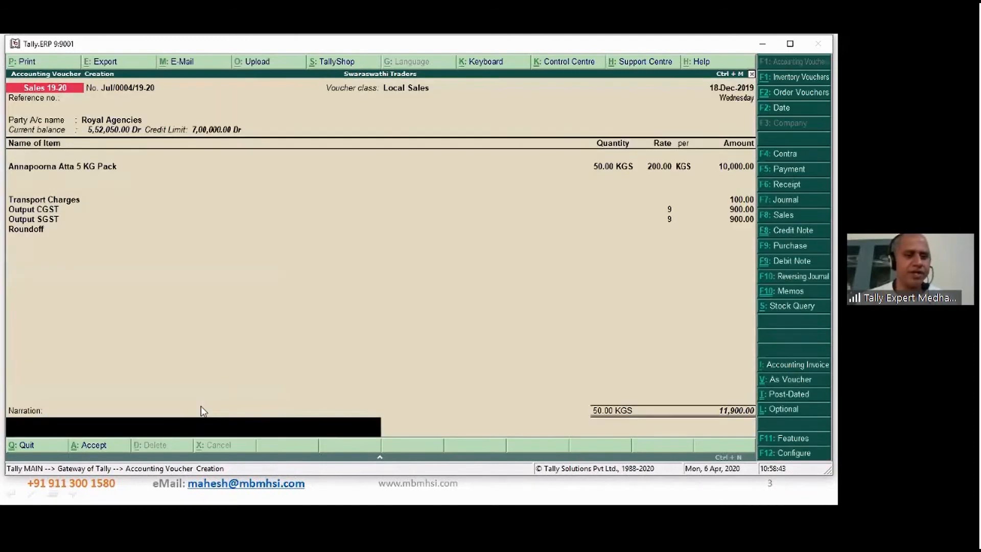
- Enter the narration "Being sales made" and save the Royal Agencies sales voucher
type("Being sales")
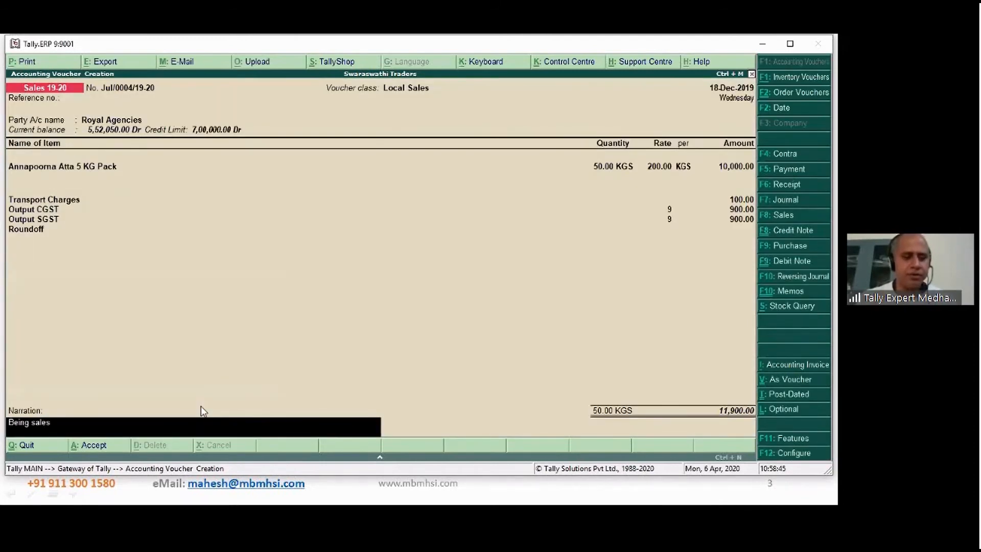
type(" made")
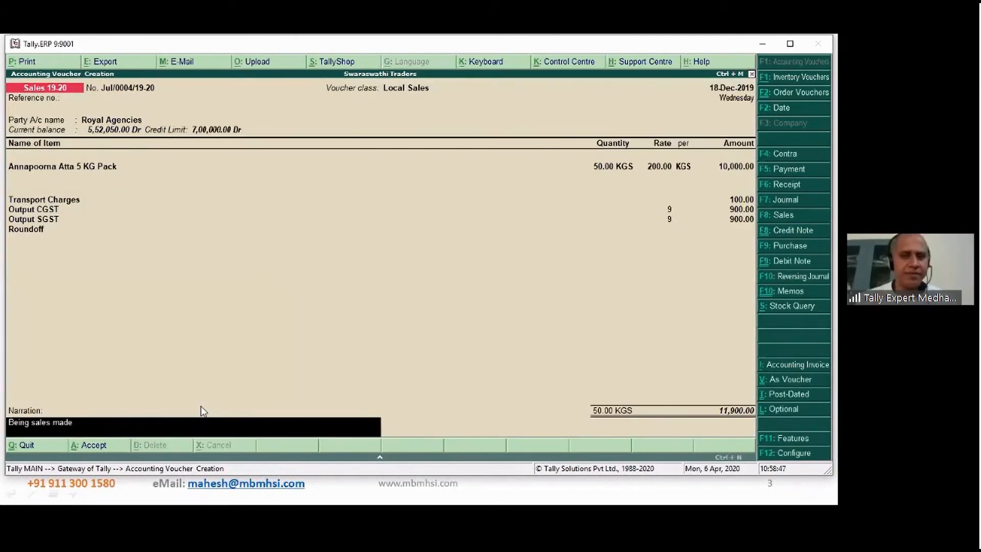
key("Return")
key("Return")
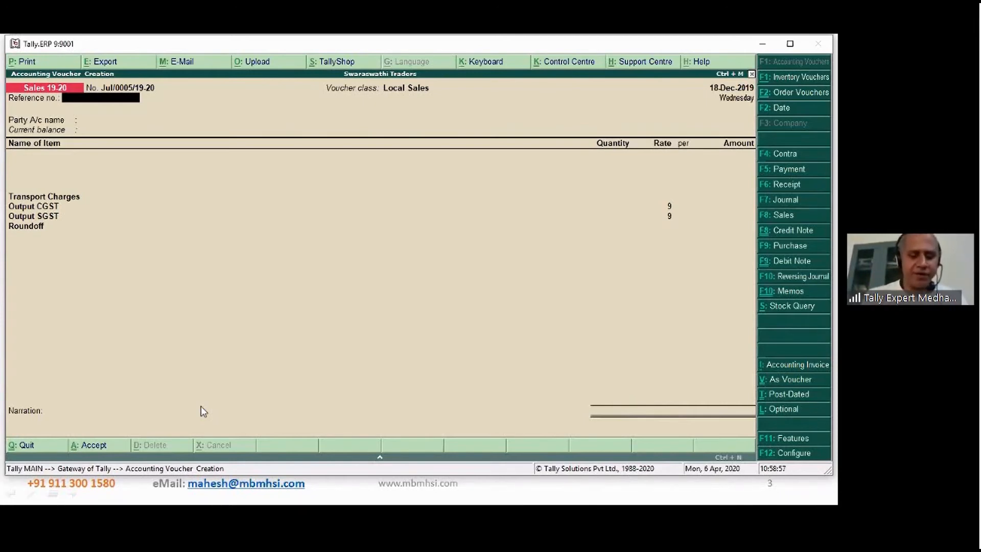
- Change the voucher type of the new entry to Sales
key("F8")
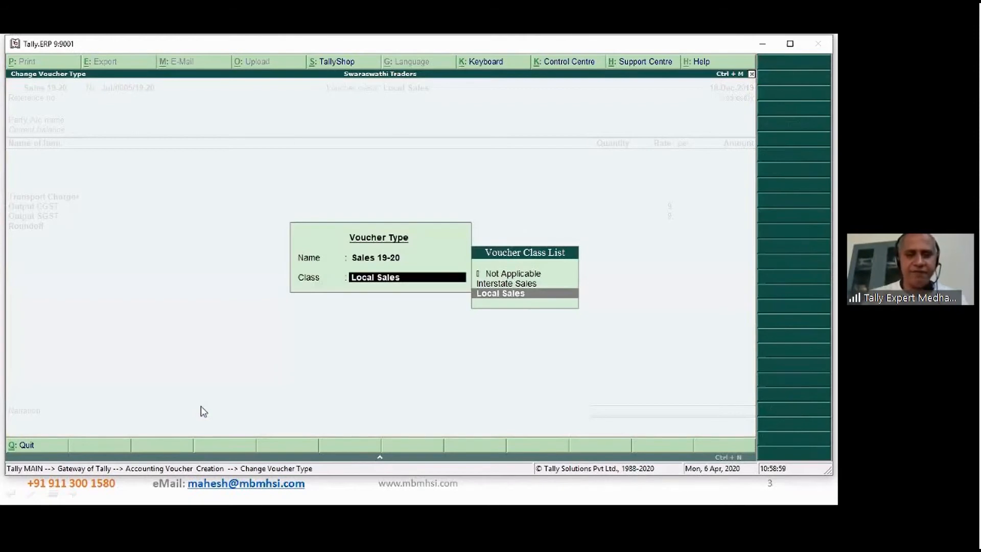
key("BackSpace")
key("Up")
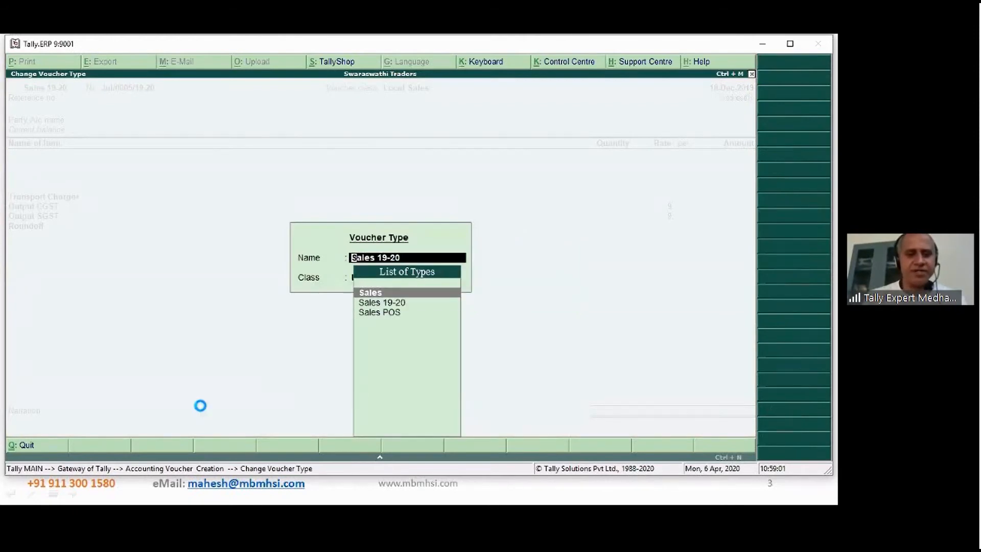
key("Return")
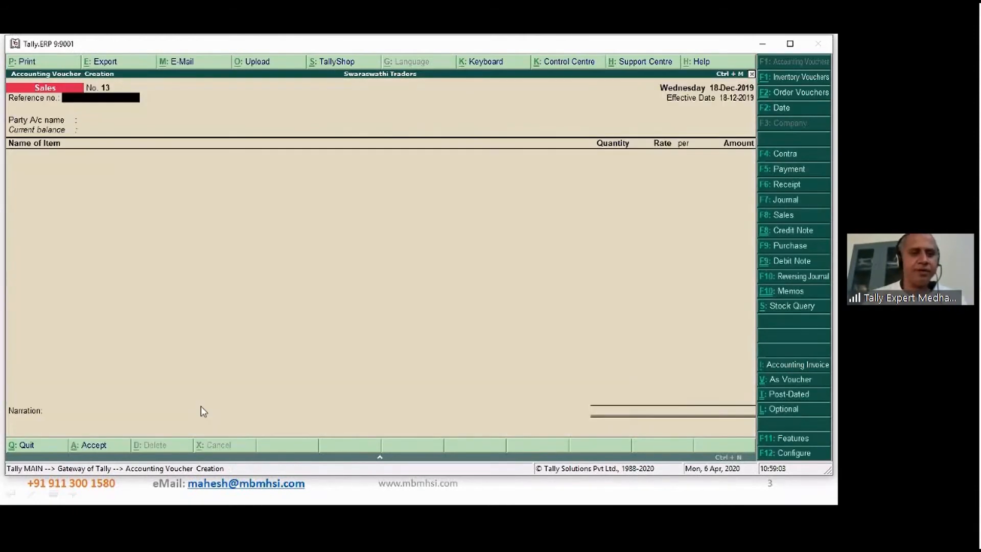
- Choose Sarvana Agencies as the party and accept its despatch, order and buyer details unchanged
key("Return")
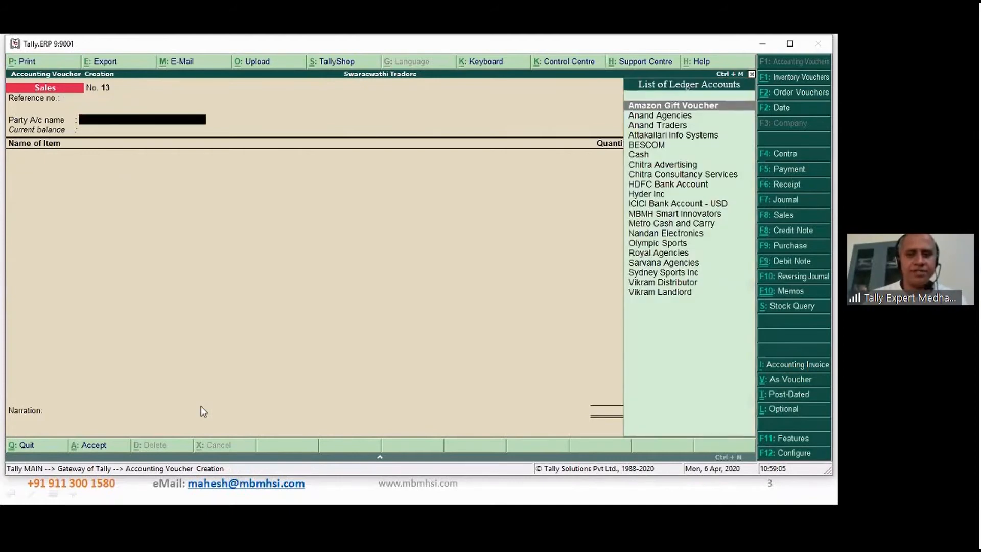
type("sar")
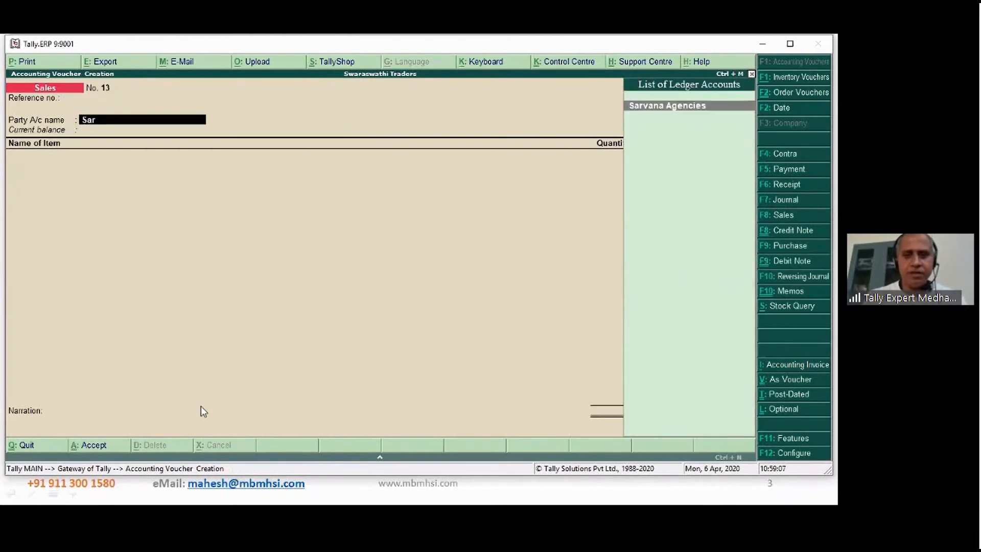
key("Return")
key("Return")
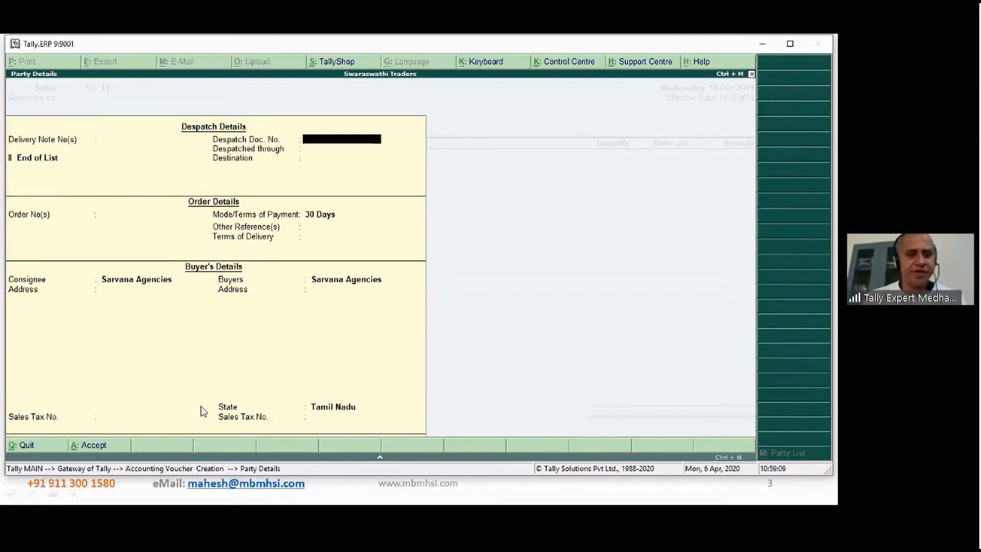
key("Return")
key("Return")
key("Return")
key("Return")
key("Return")
key("Return")
key("Return")
key("Return")
key("Return")
key("Return")
key("Return")
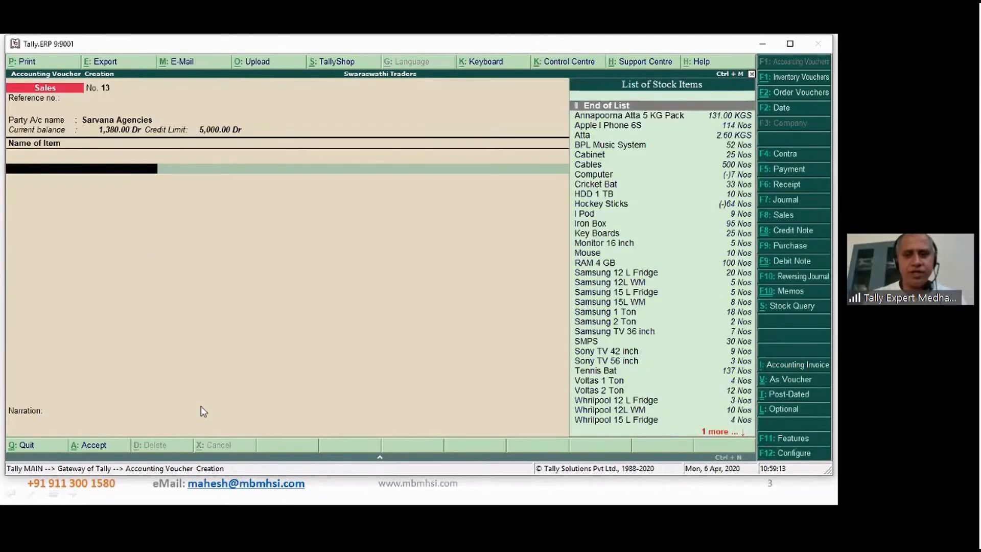
- Add 50 KGS of Annapoorna Atta 5 KG Pack at 200.00 per KGS without a description, tracking number or order number
key("Down")
key("Return")
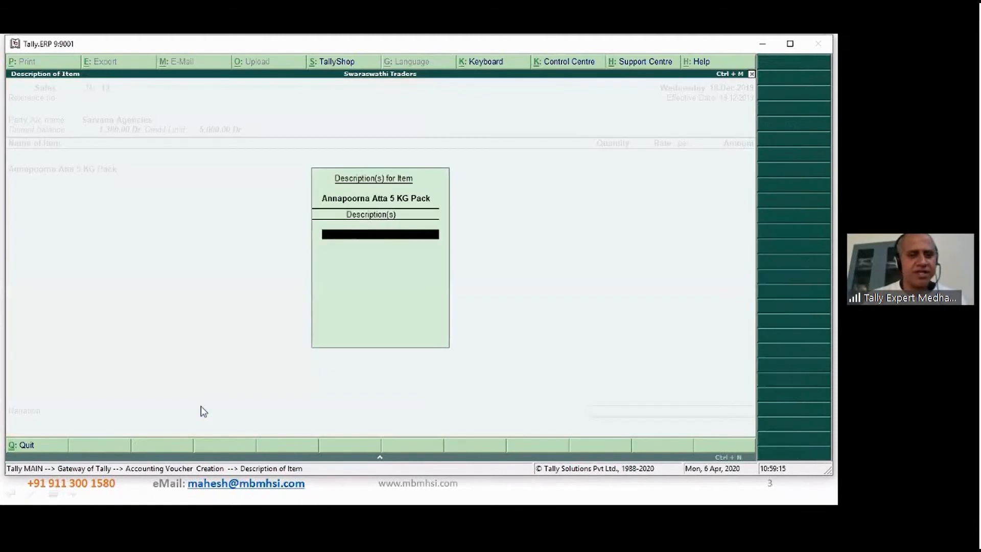
key("Return")
key("Return")
key("Return")
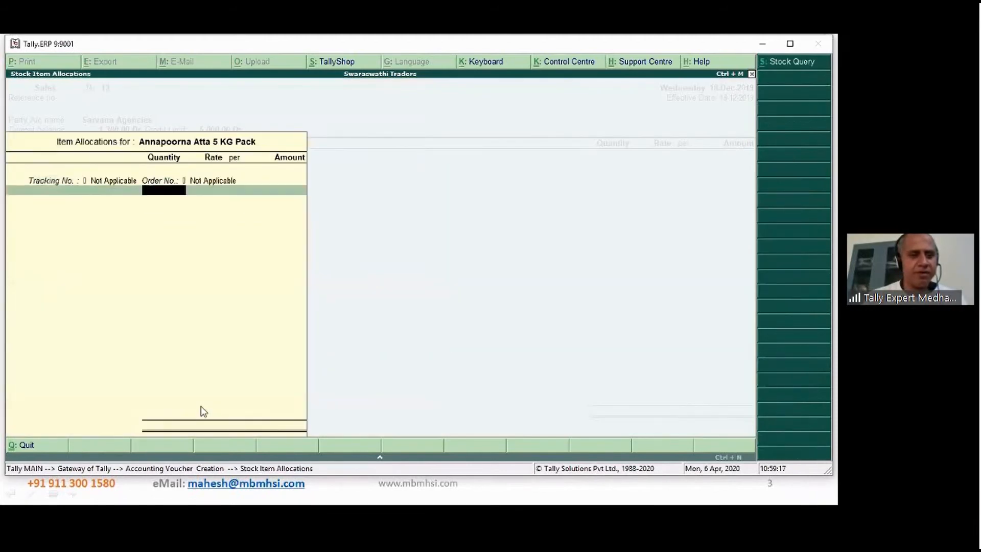
type("50")
key("Return")
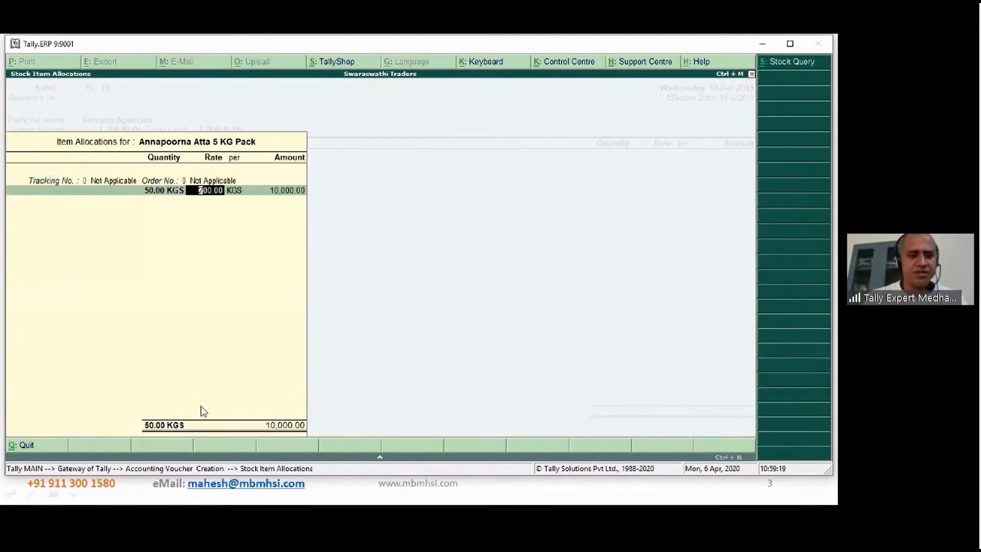
key("Return")
key("Return")
key("Return")
- Allocate the item's 10,000.00 to Sales - Local under cost centre Bengaluru and end the item and ledger lists
key("Return")
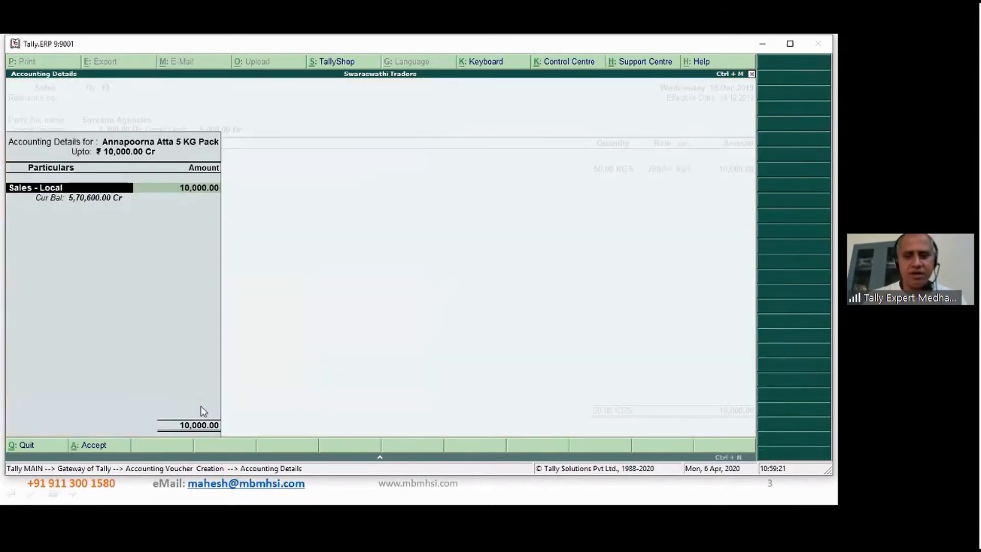
key("Return")
key("Return")
key("Return")
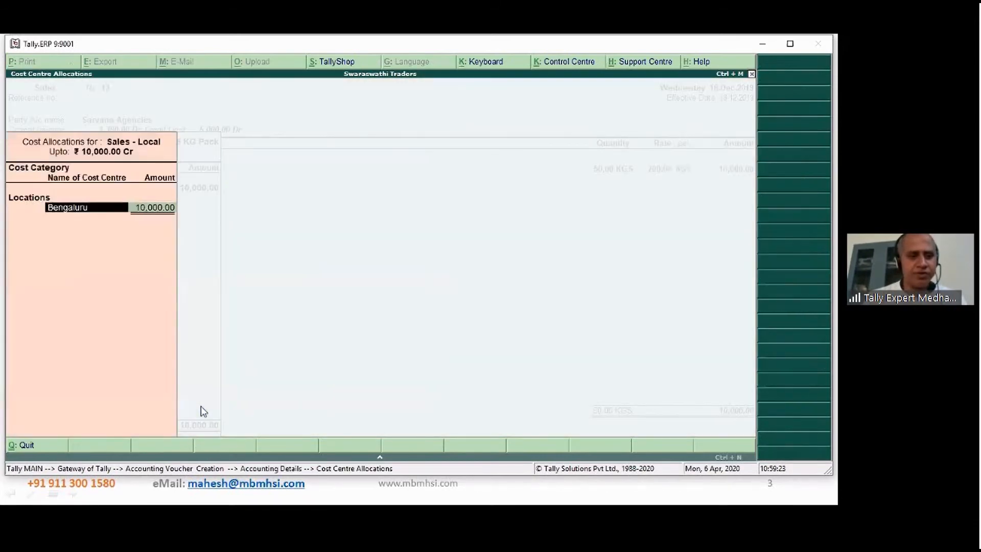
key("Return")
key("Return")
key("Return")
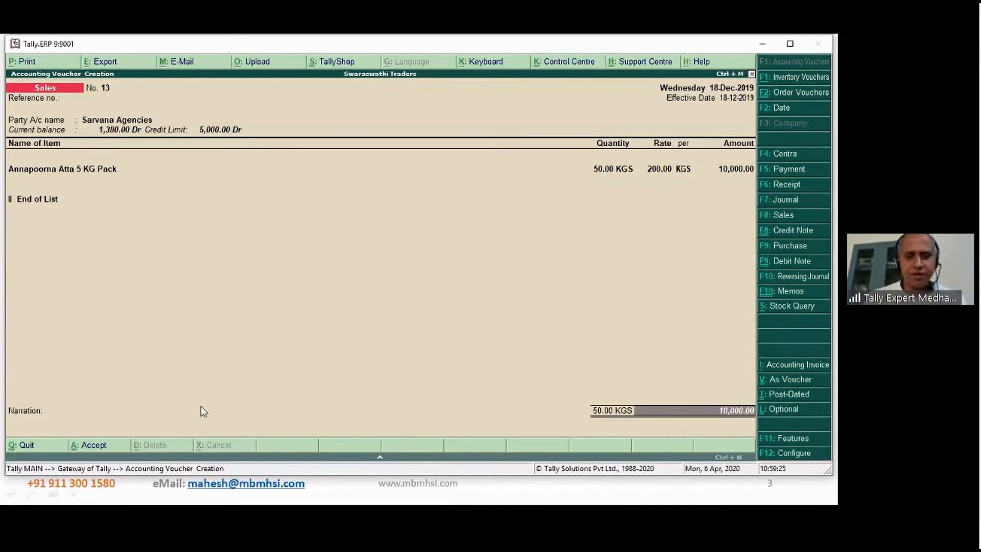
- Try to accept the Sarvana Agencies voucher total and move on to the bill-wise details
key("Return")
key("Return")
key("Return")
key("Return")
key("Return")
key("Return")
key("Return")
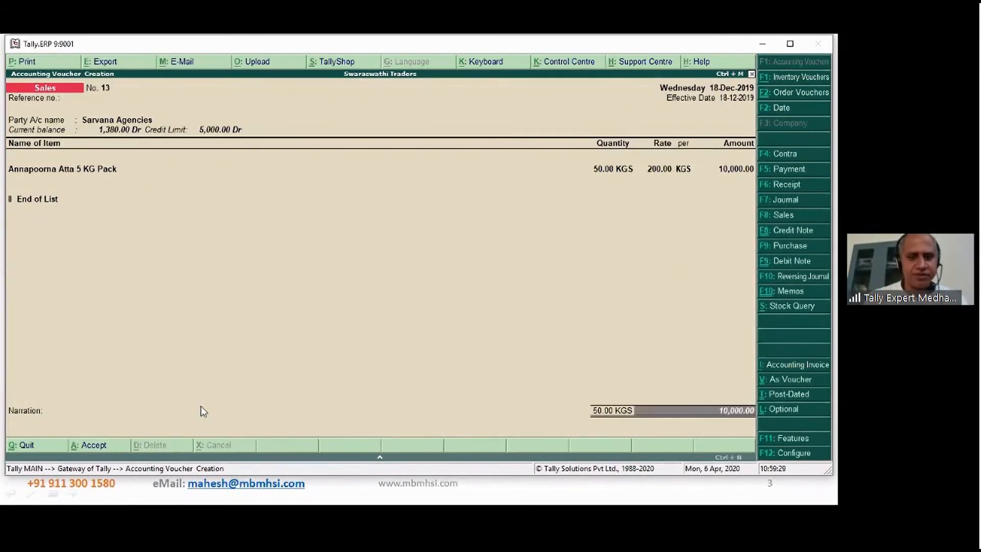
- Open the Sarvana Agencies ledger from the voucher, set its credit limit to 20000, and save the ledger
left_click(134, 120)
key("ctrl+Return")
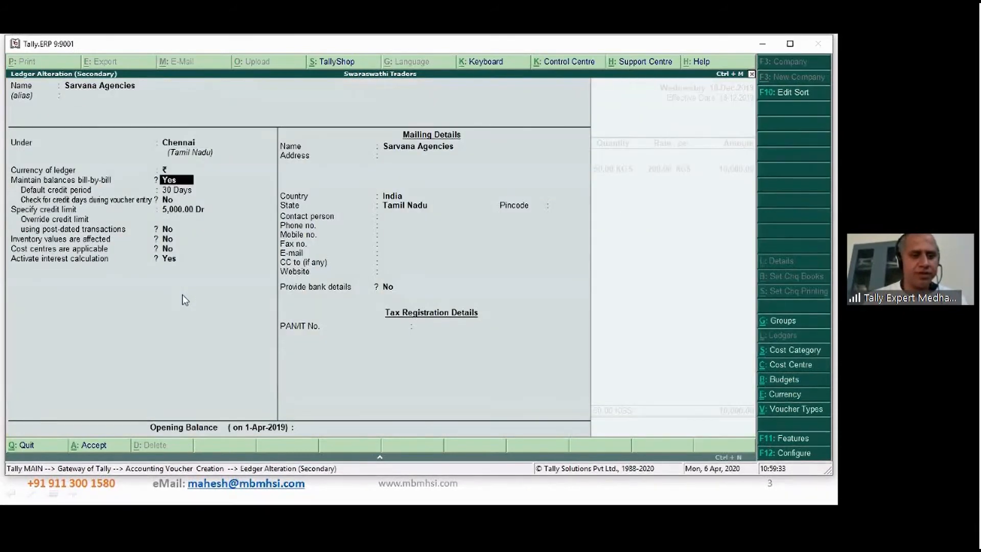
key("Return")
key("Return")
key("Return")
key("BackSpace")
type("2000")
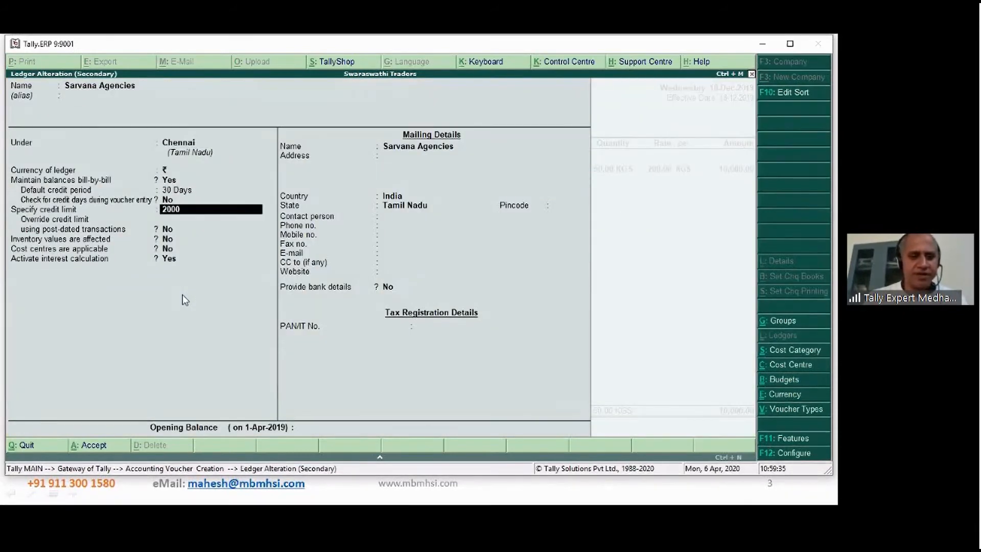
type("0")
key("Return")
key("ctrl+a")
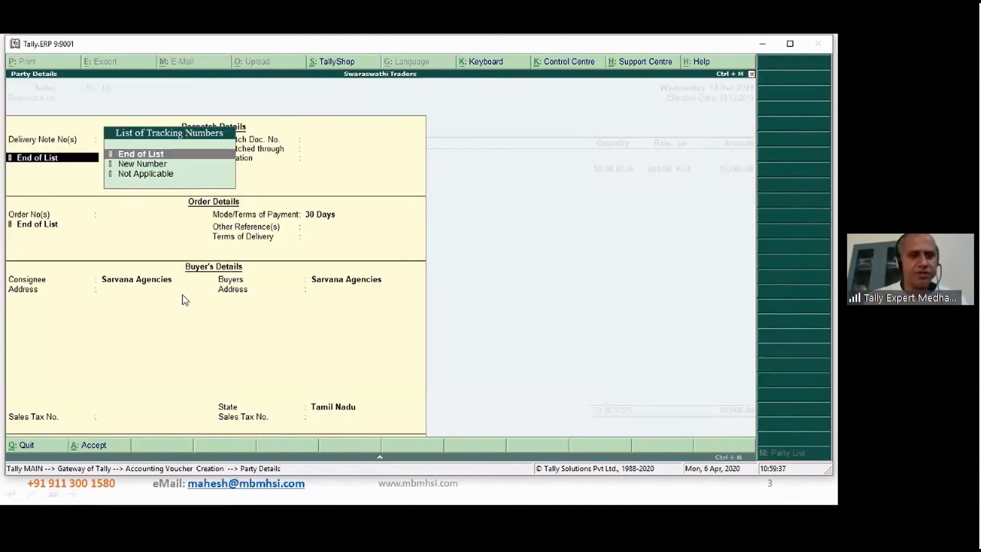
- Accept the Sarvana Agencies party details and keep the Annapoorna Atta allocation at 50.00 KGS and 200.00 with tracking and order numbers Not Applicable
key("ctrl+a")
key("Return")
key("Return")
key("Return")
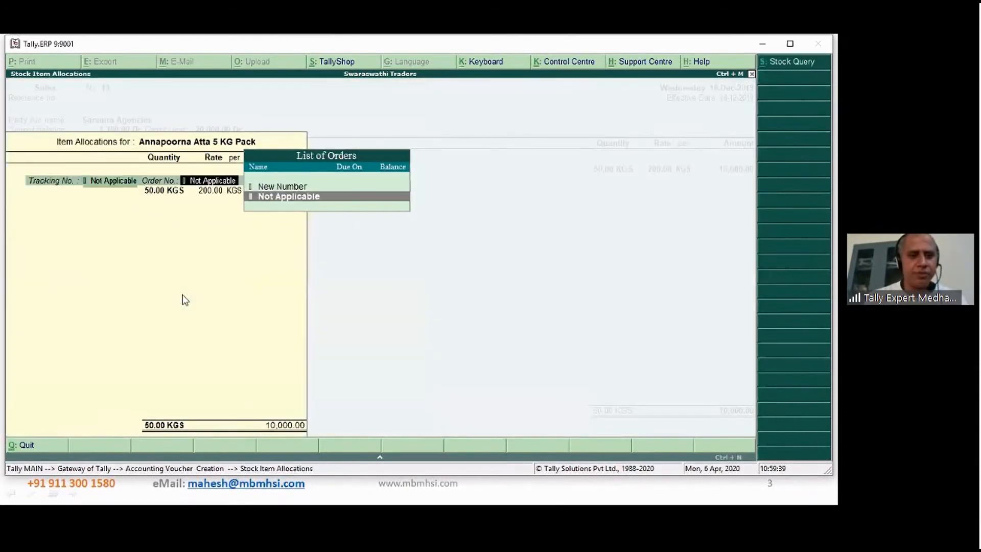
key("Return")
key("Return")
key("Return")
key("Return")
- Keep the item's 10,000.00 on Sales - Local under cost centre Bengaluru and end the item and ledger lists
key("Return")
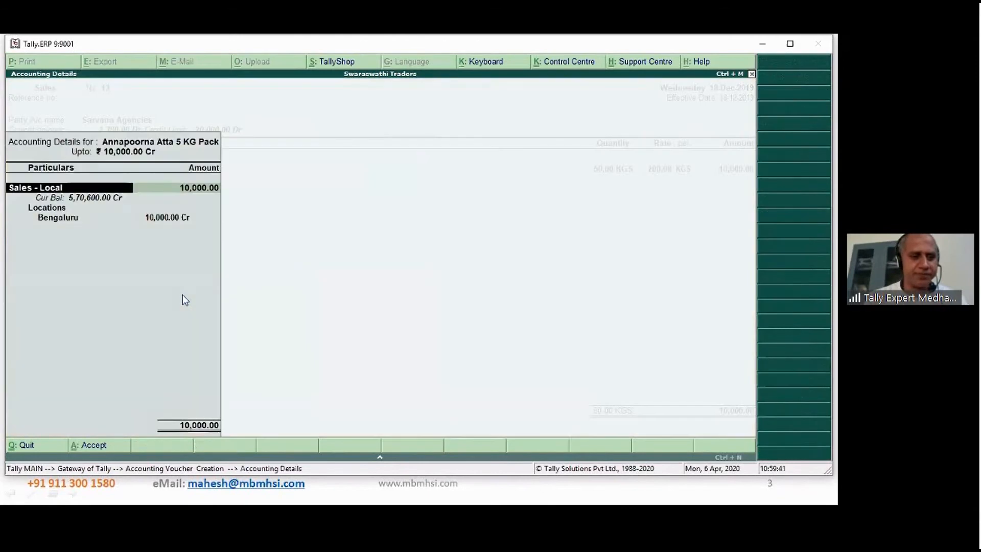
key("Return")
key("Return")
key("Return")
key("Return")
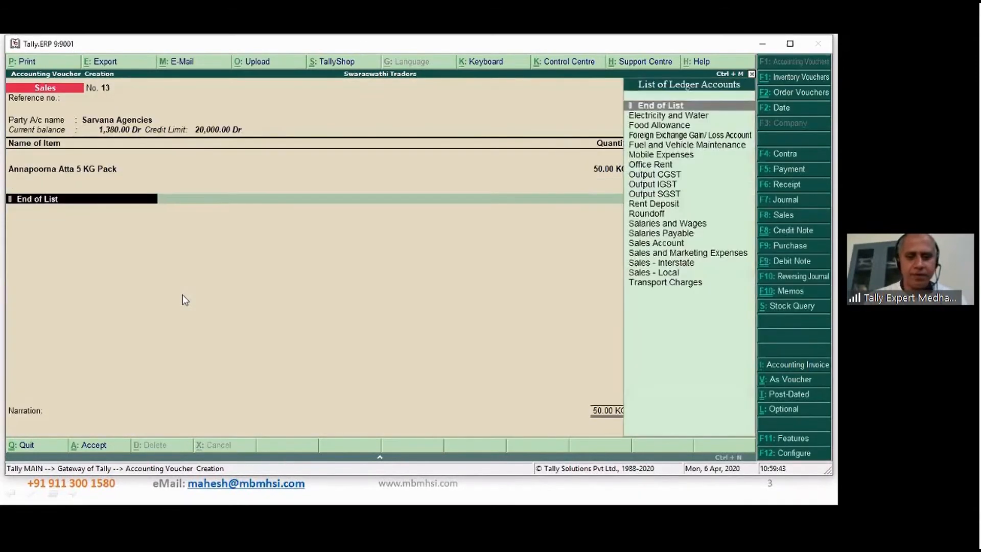
key("Return")
key("Return")
- Record the Sarvana Agencies bill as New Ref 13 with 30 days' credit for 10,000.00 Dr
key("Return")
key("Return")
key("Return")
key("Return")
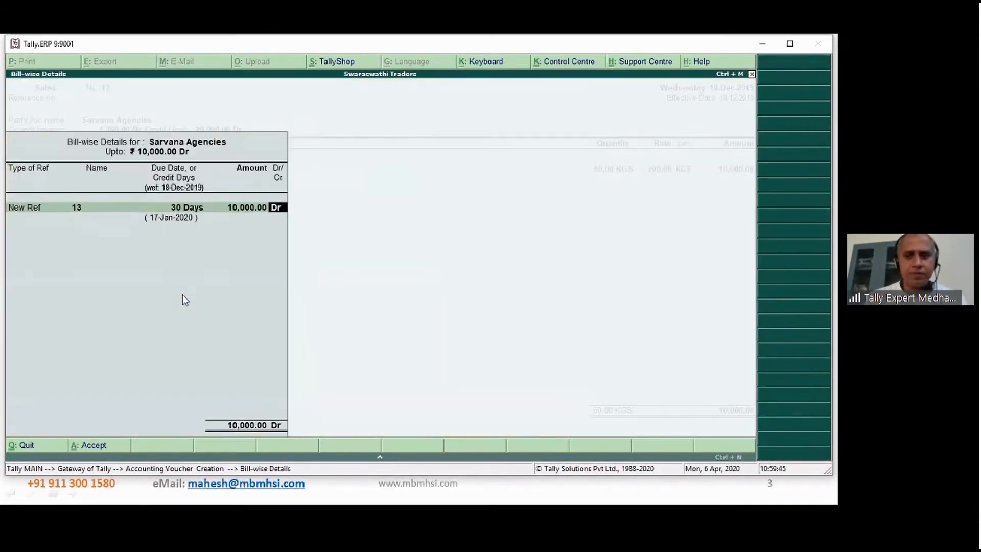
key("Return")
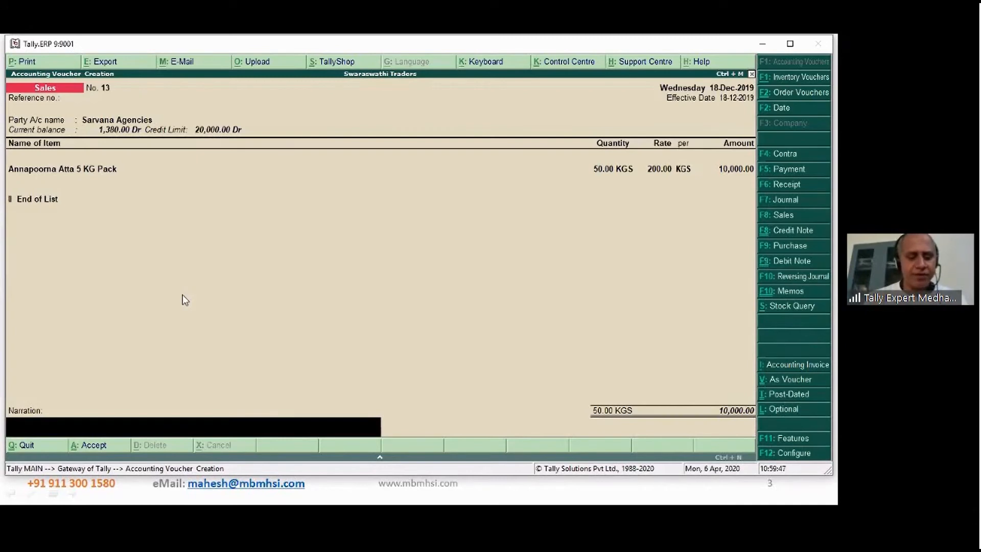
- Save the Sarvana Agencies sales voucher without a narration, decline printing the invoice, and leave voucher entry
type("Test to cehck optional")
key("Escape")
key("Return")
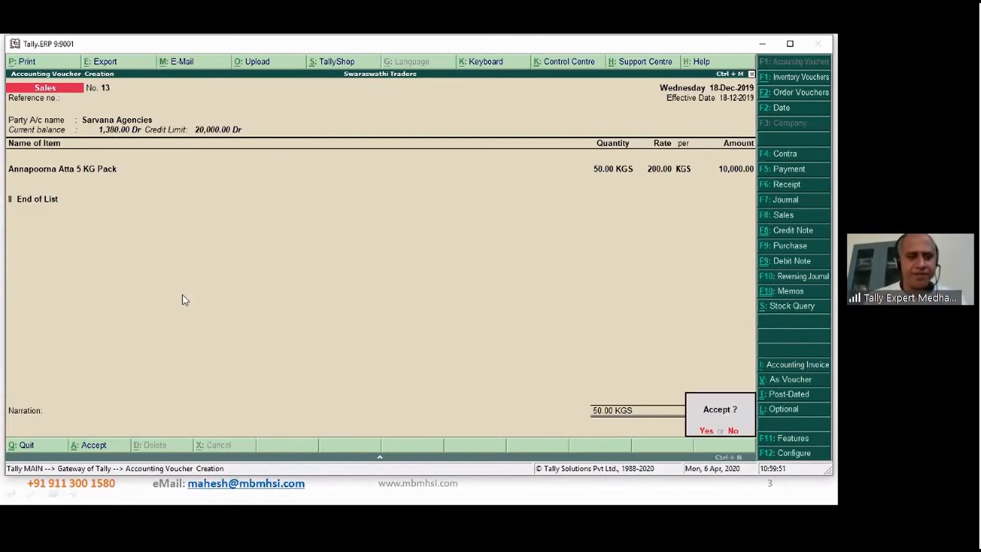
key("Return")
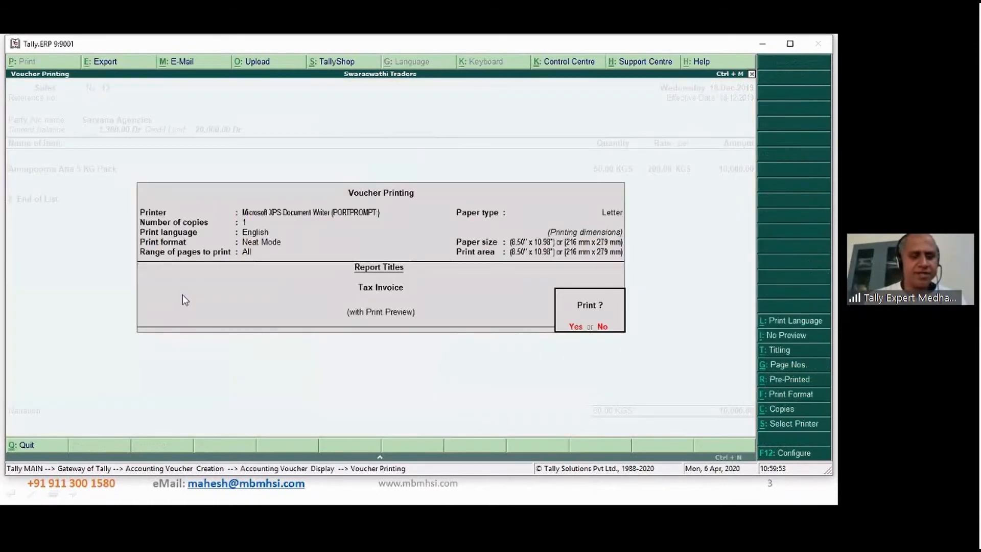
key("n")
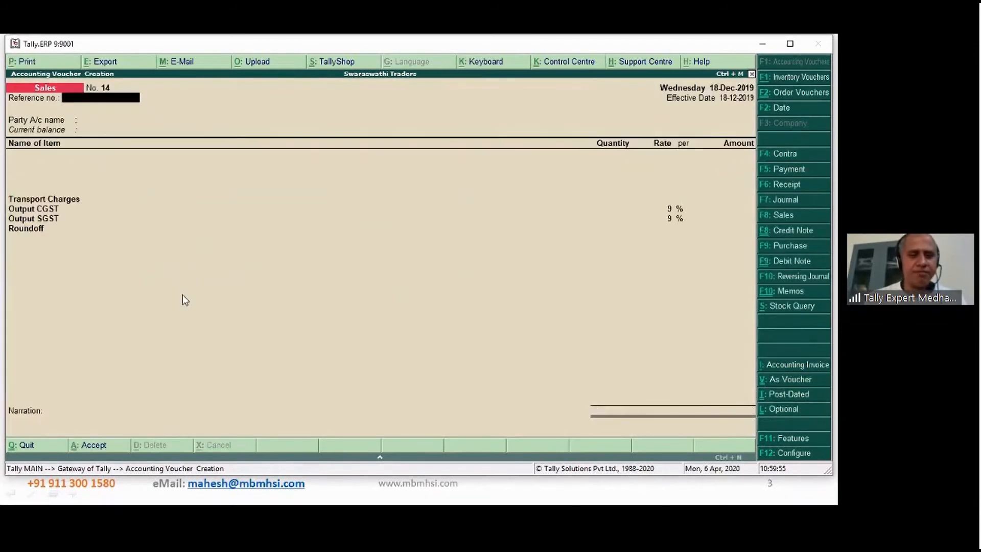
key("Escape")
key("Return")
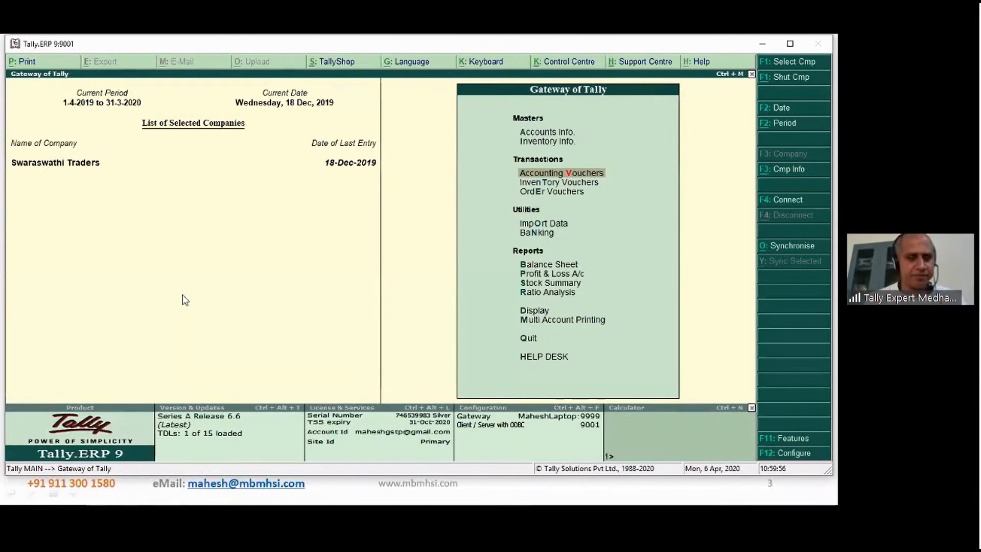
- Examine the Sarvana Agencies and Royal Agencies sales entries in the Day Book for 18-Dec-2019
key("d")
key("y")
key("Down")
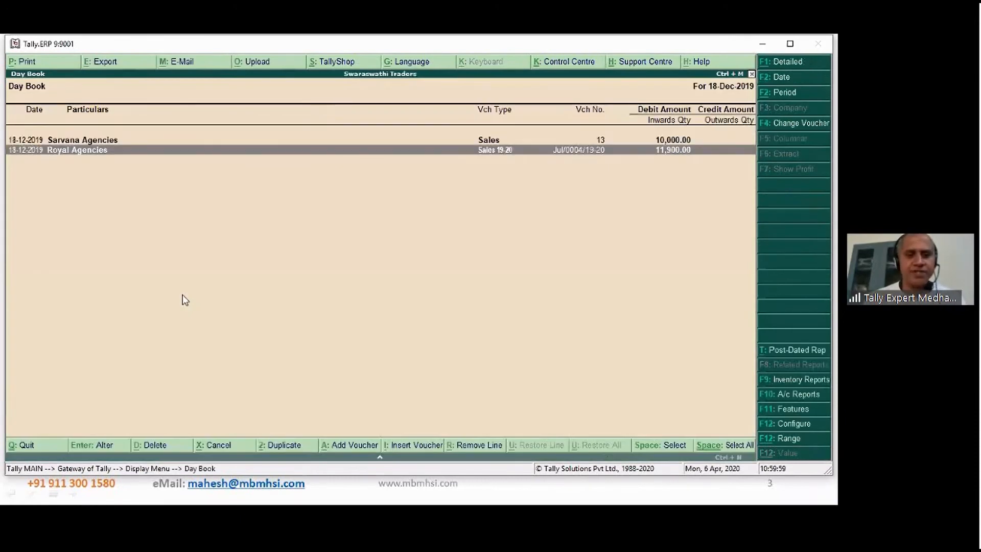
key("Up")
key("Down")
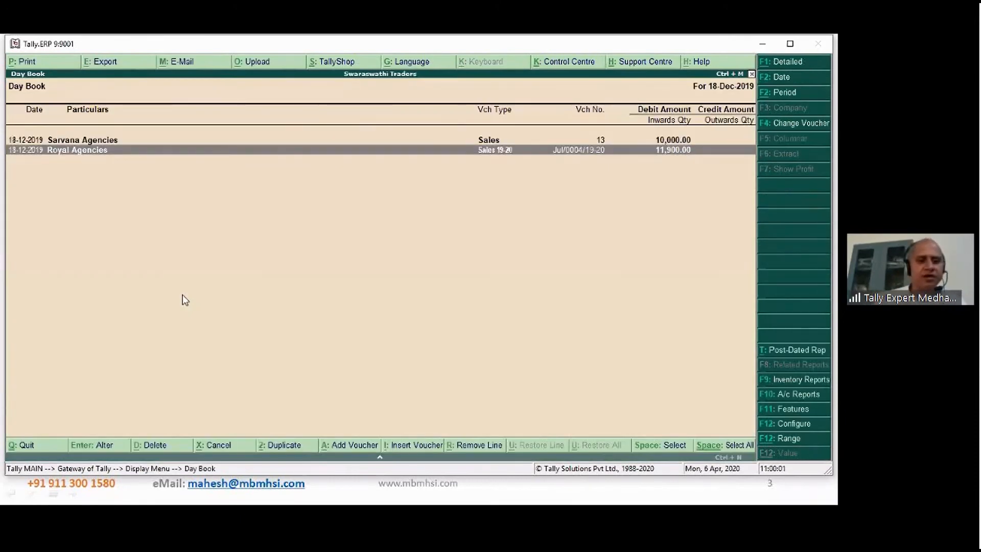
key("Up")
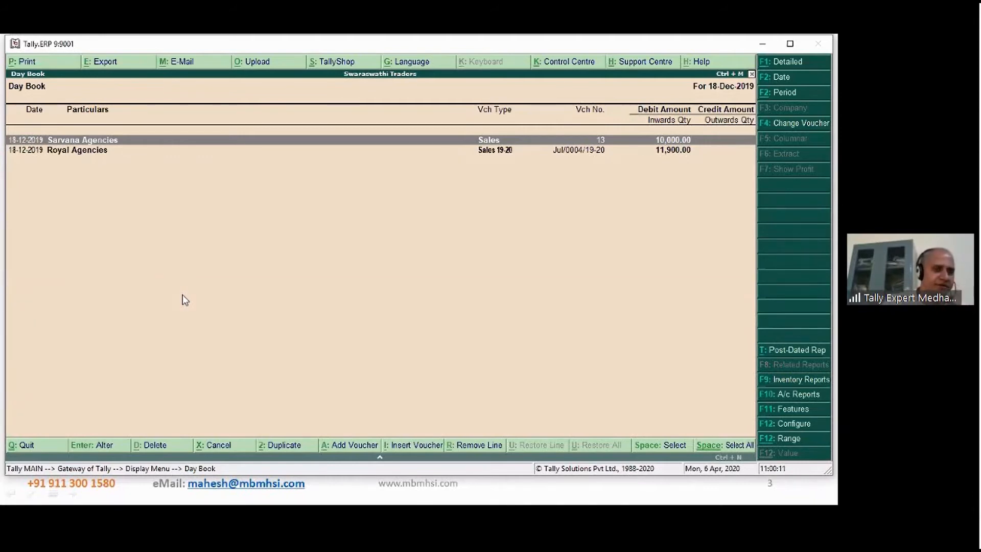
key("Down")
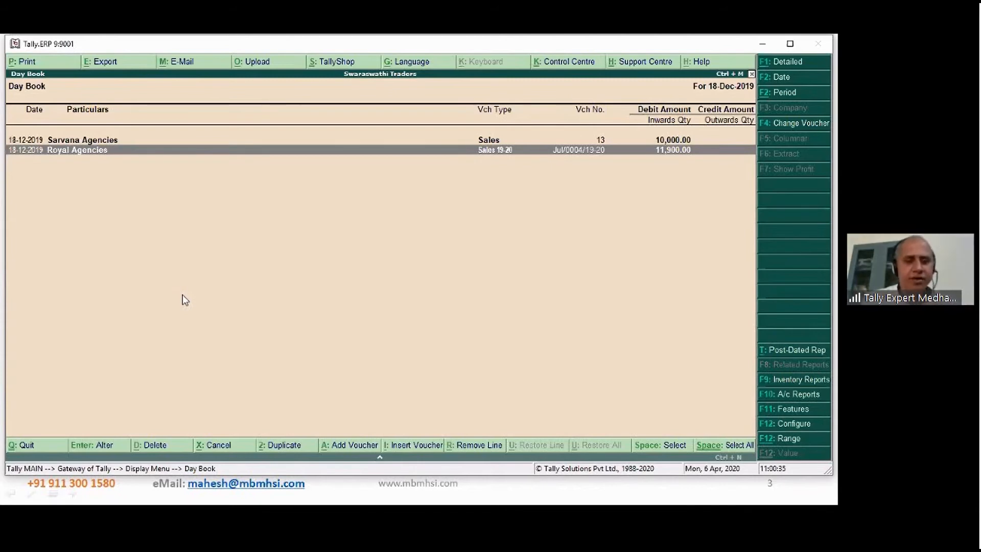
key("Escape")
key("Escape")
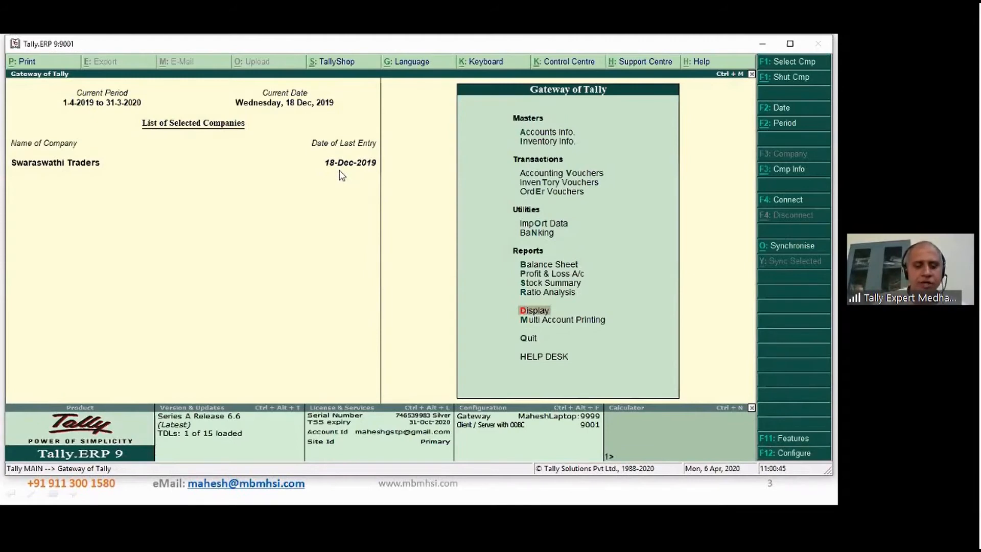
- Start a payment voucher dated 18-Dec-2019 with Cash as the paying account
key("v")
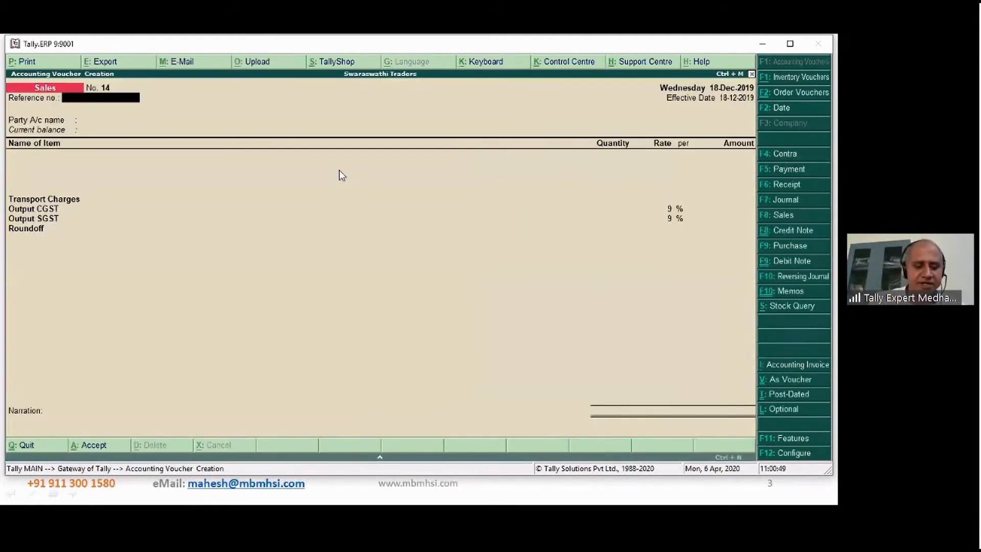
key("F5")
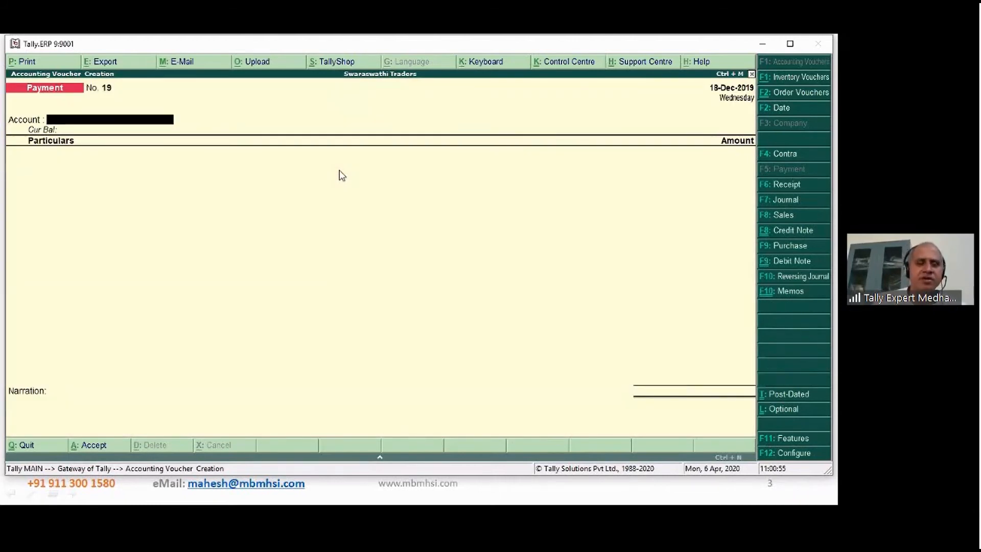
key("Return")
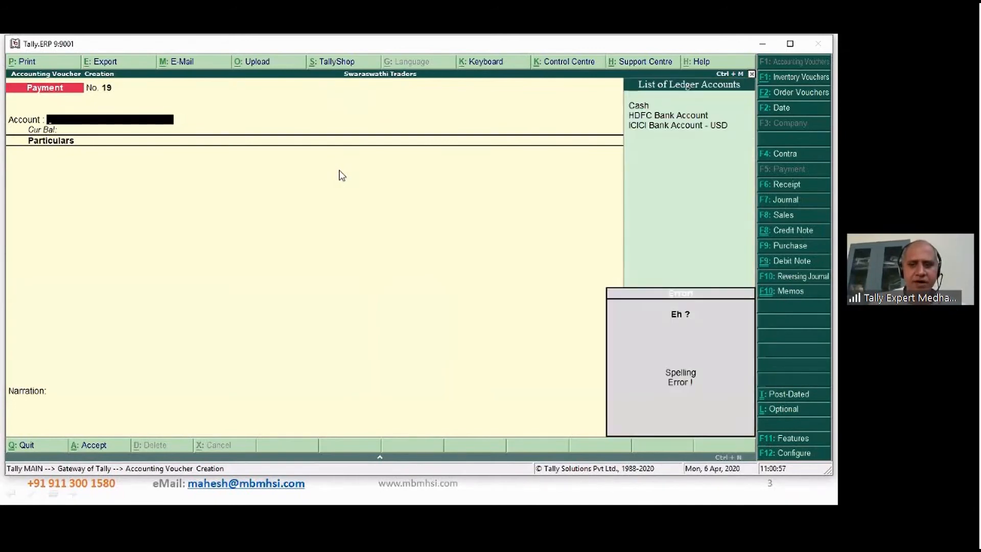
key("Down")
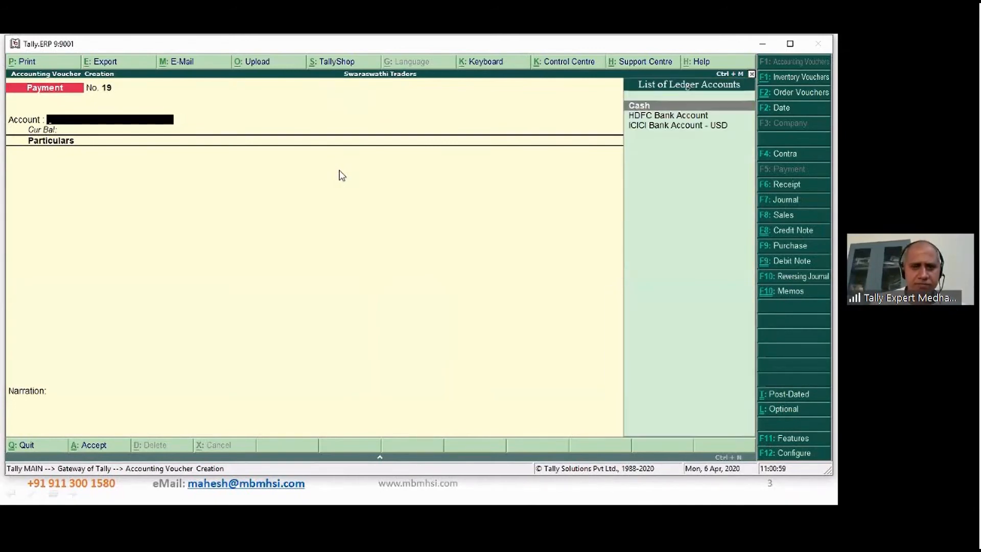
key("Return")
- Debit Electricity and Water with 2,600.00, allocated to cost centre Electronic Biz under category Line of Biz
type("E")
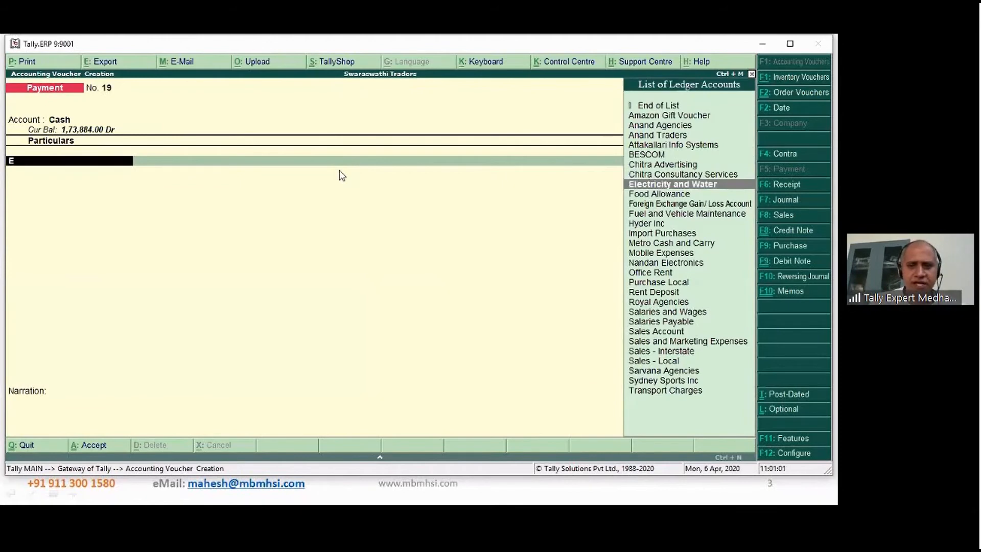
key("Return")
type("2,6")
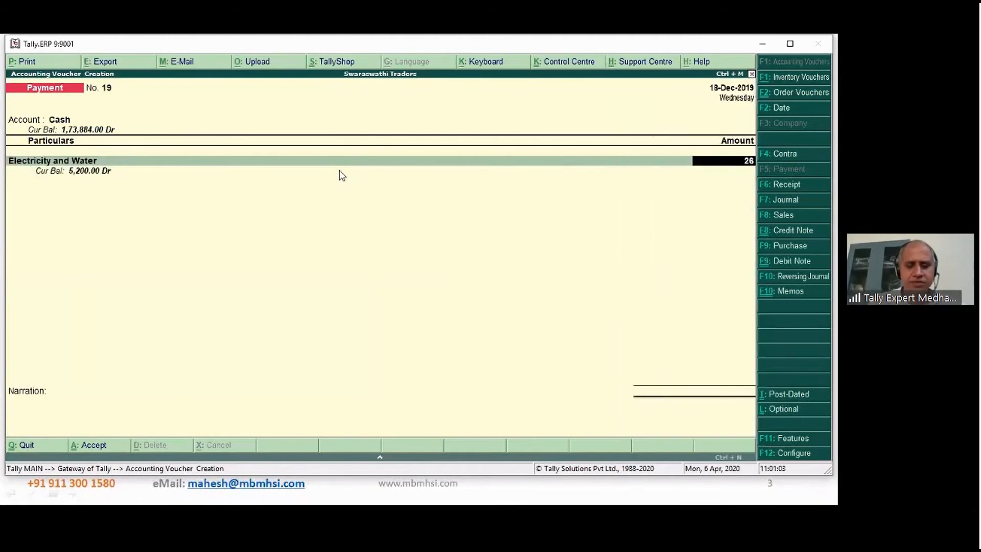
type("00")
key("Return")
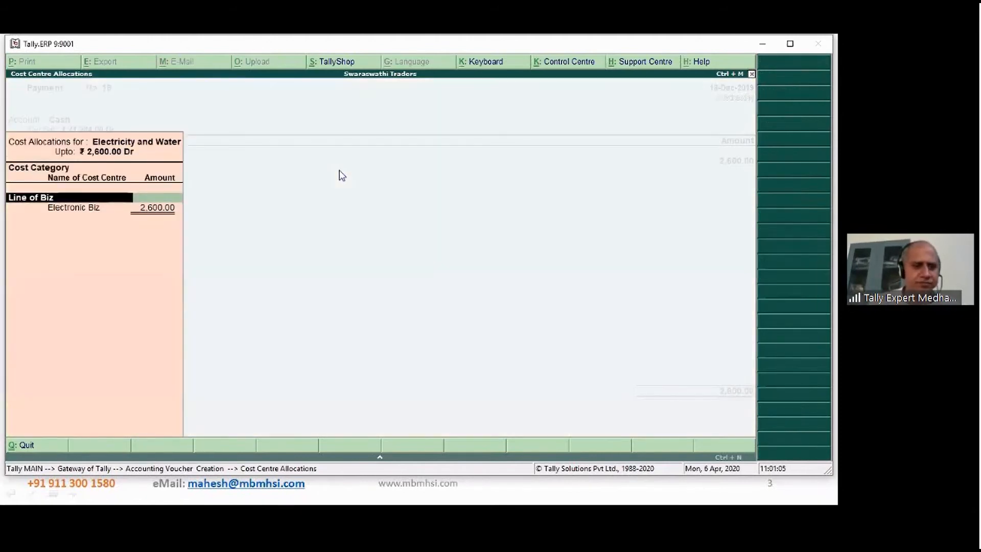
key("Return")
key("Return")
key("Return")
key("Return")
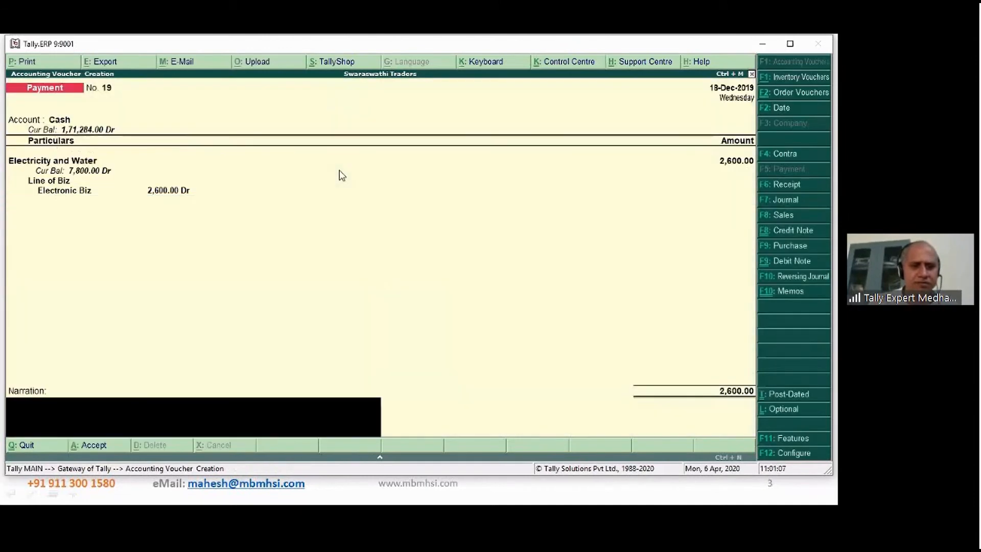
- Enter the narration "Being electricity water expen paid" and save the payment voucher
type("Beign")
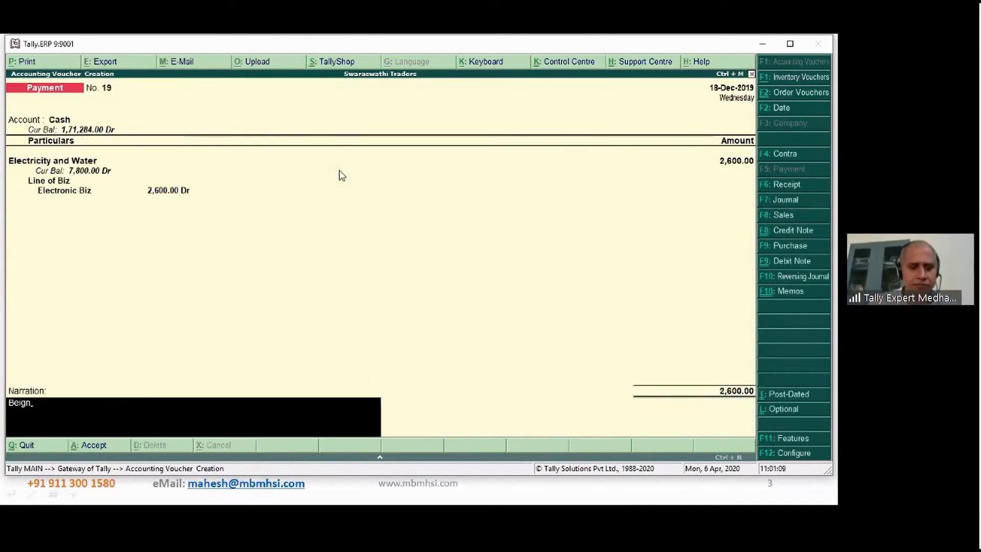
key("BackSpace")
key("BackSpace")
type("ng ele")
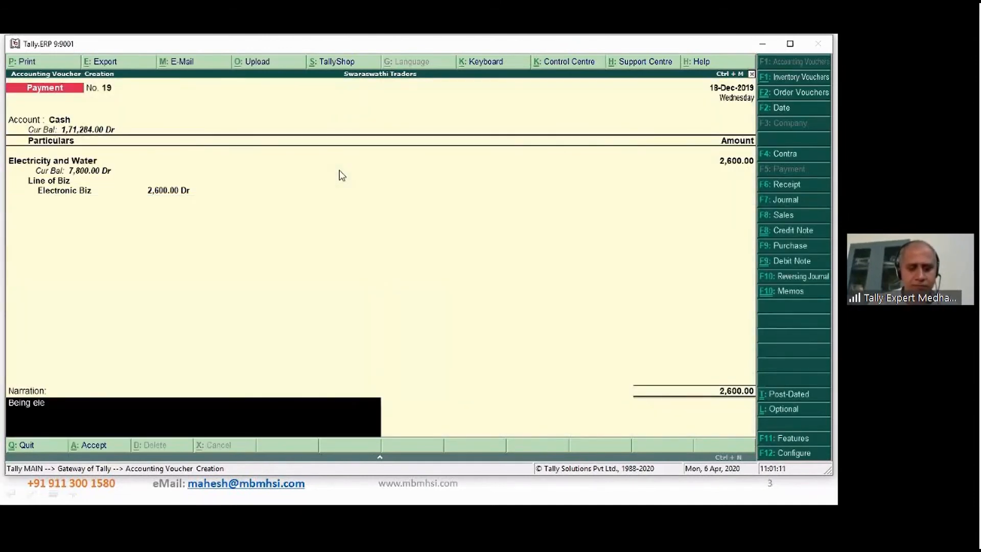
type("ctricity water expen paid")
key("Return")
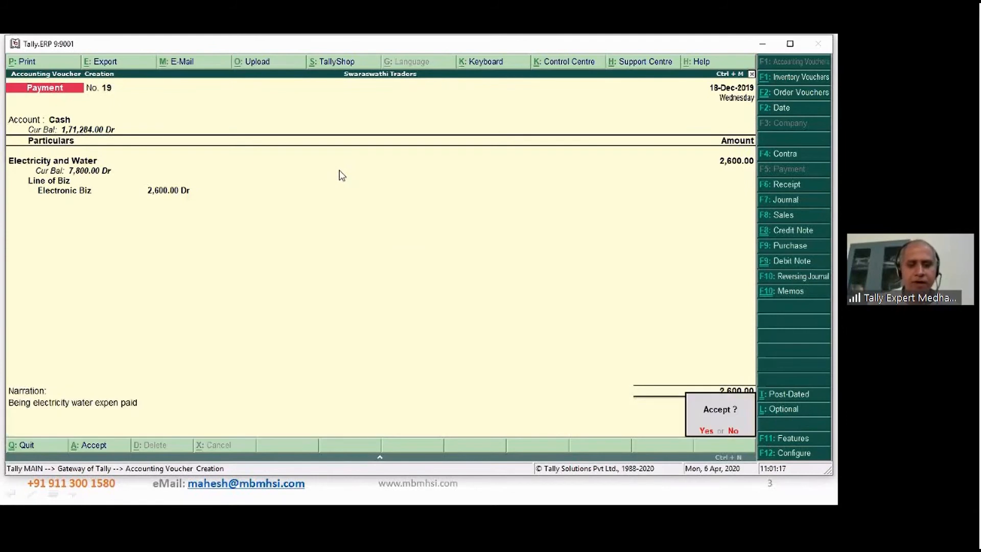
key("Return")
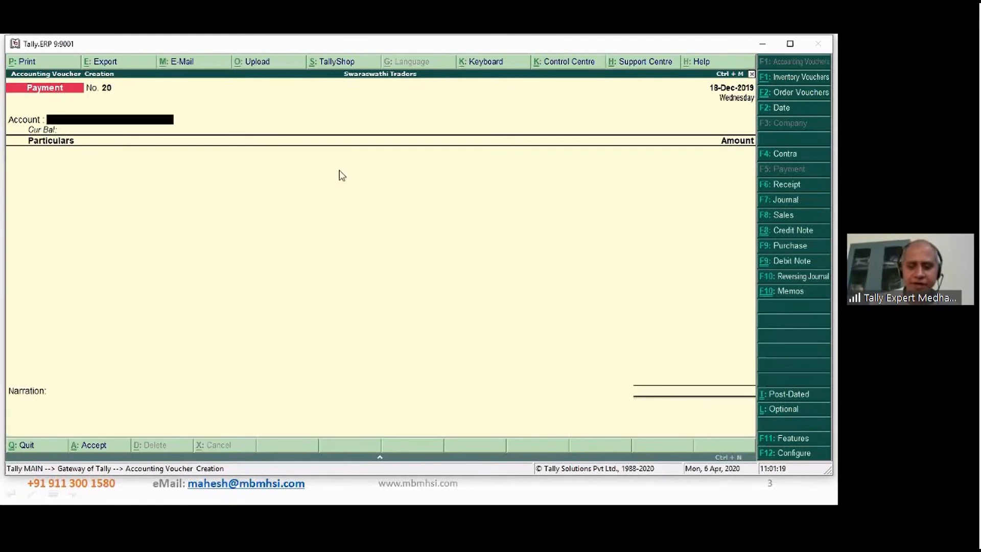
- Reopen the electricity and water payment voucher, change its date to 31-Dec-2019, save it, and leave voucher entry
key("Page_Up")
type("31")
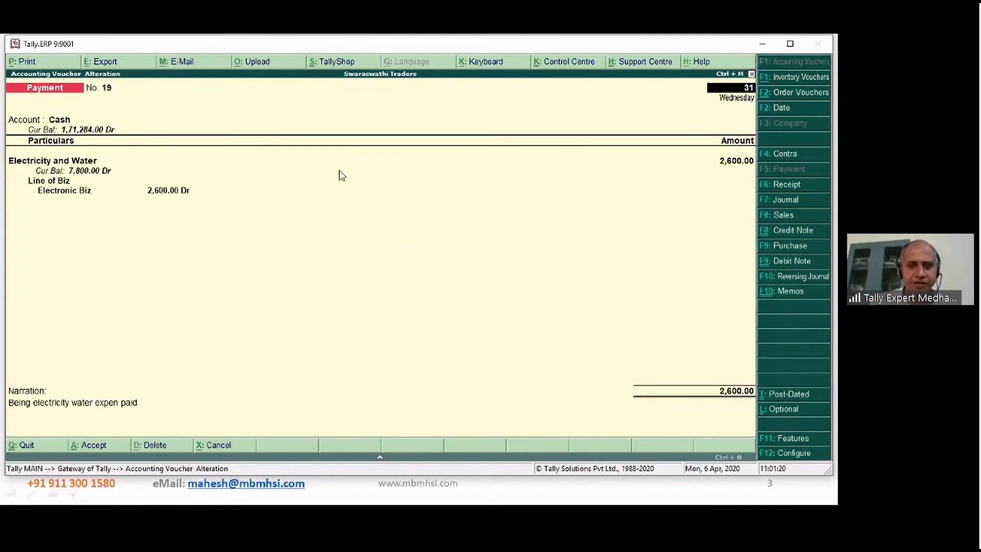
key("Return")
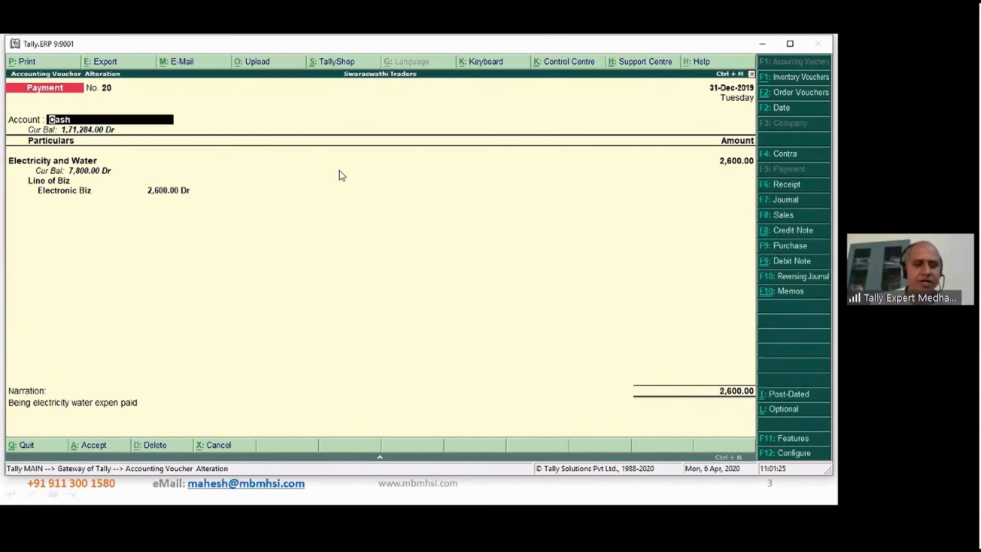
key("Escape")
key("Escape")
key("Return")
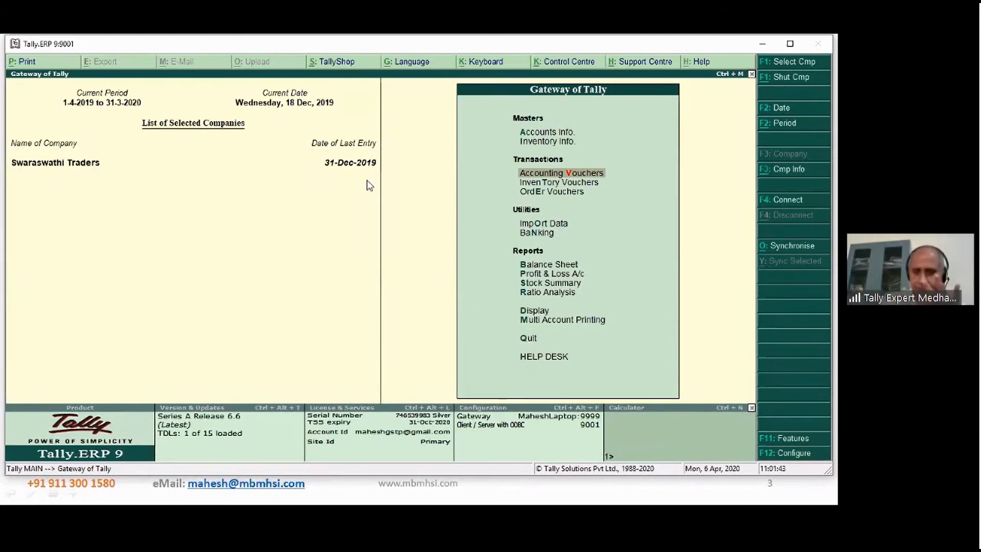
- Go to the interest calculation reports within the statements of accounts
key("Up")
key("Up")
key("Up")
key("Up")
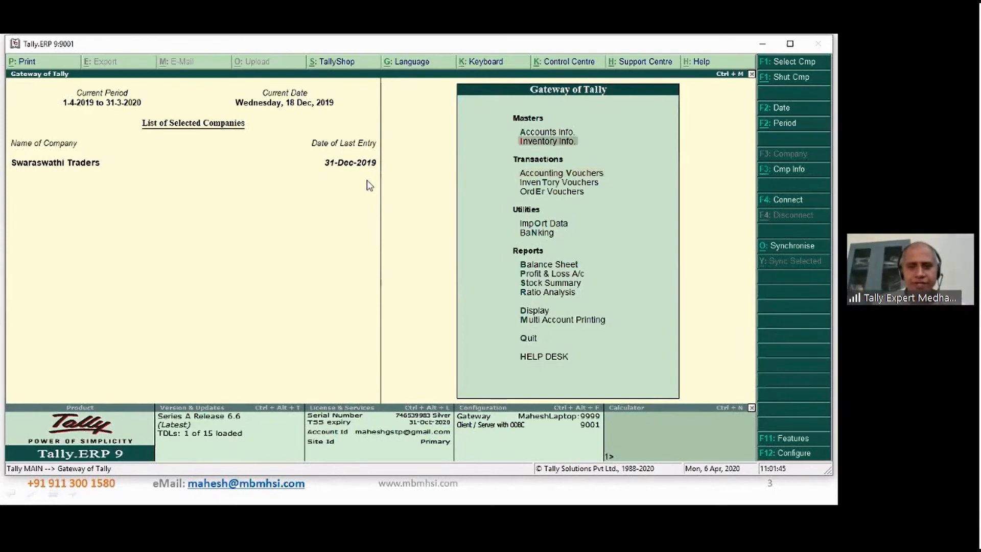
key("Up")
key("Return")
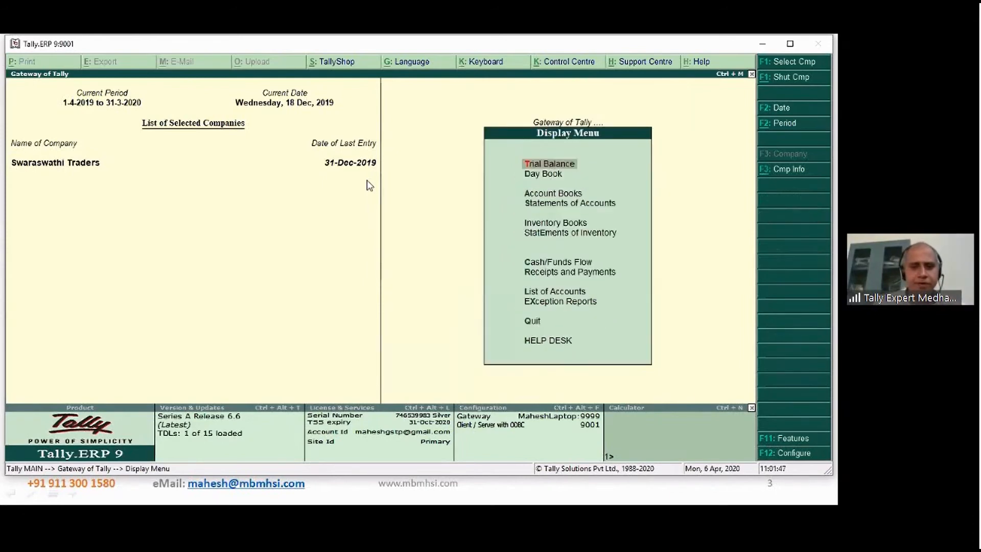
key("Down")
key("Down")
key("Return")
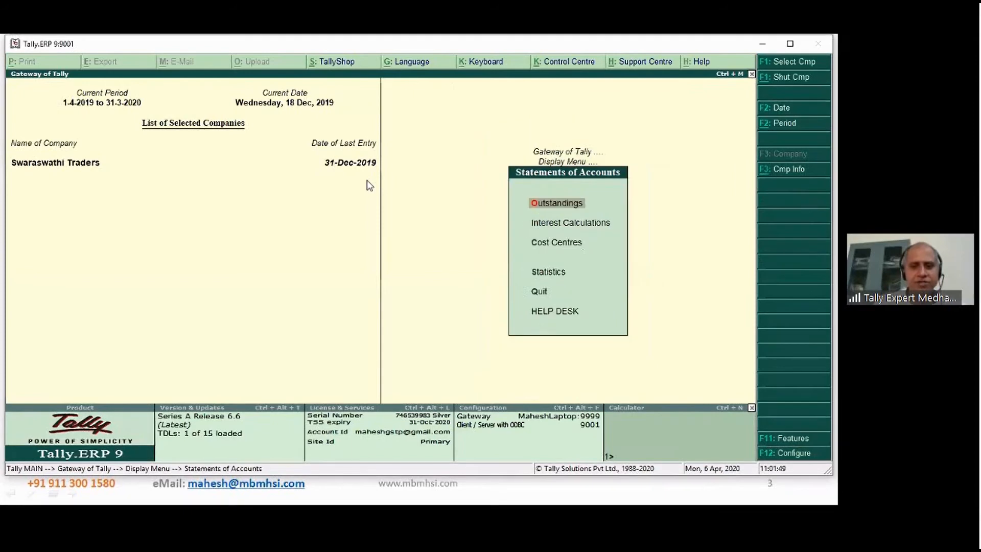
key("Down")
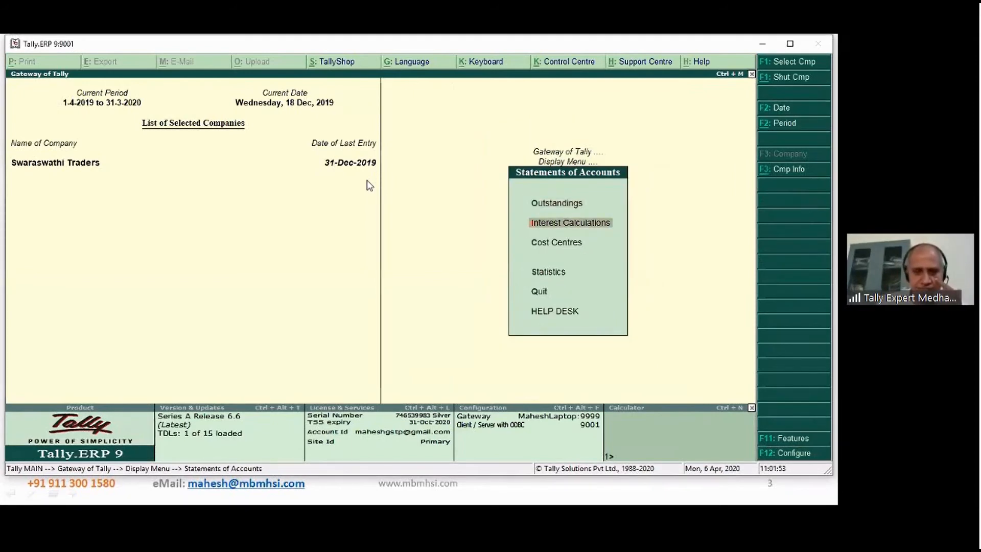
key("Return")
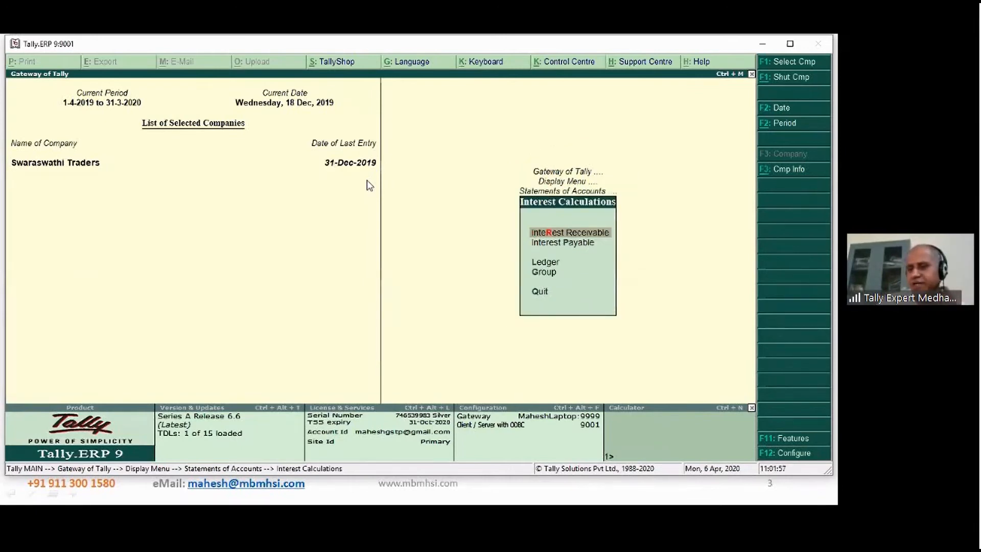
- Display the ledger-wise interest calculation report for Sarvana Agencies
key("Down")
key("Up")
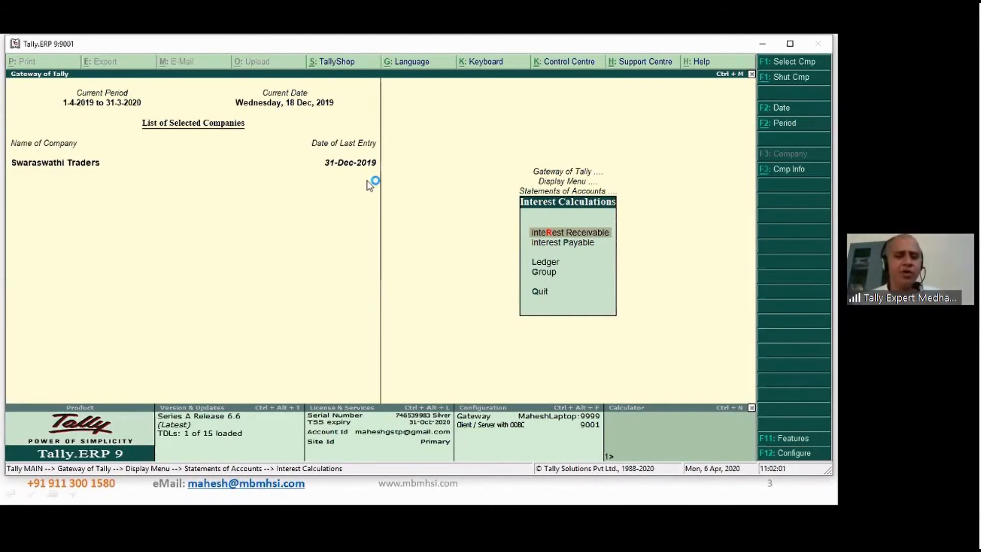
key("Down")
key("Down")
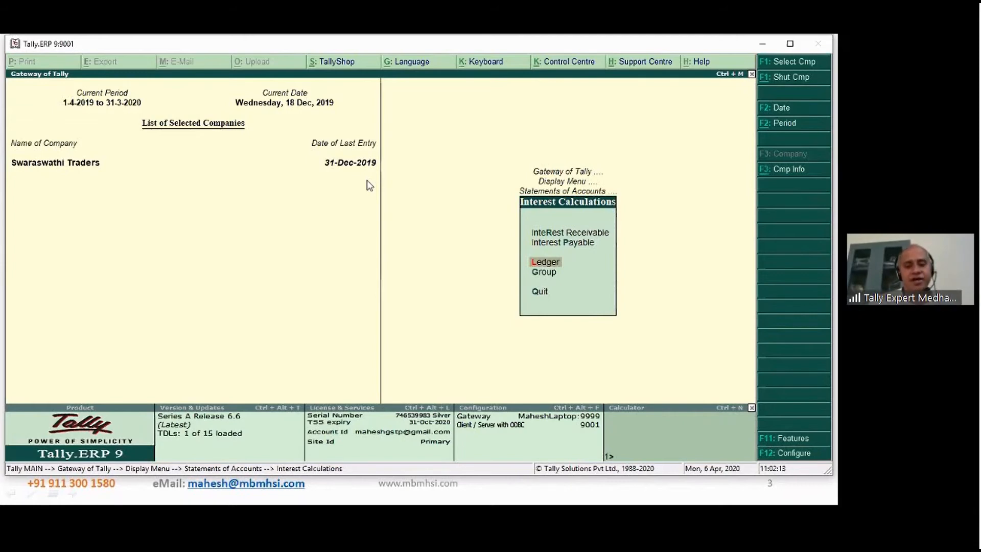
key("Return")
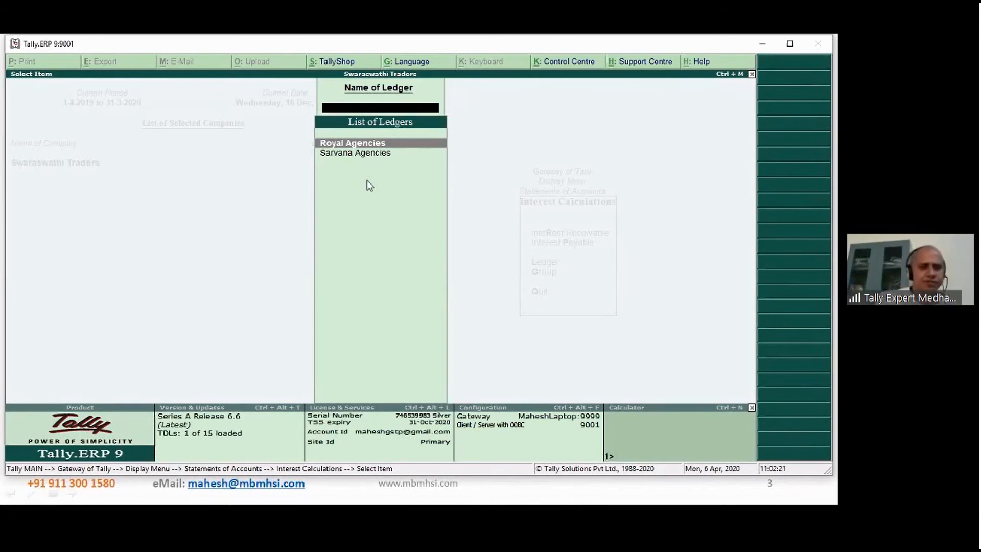
key("Down")
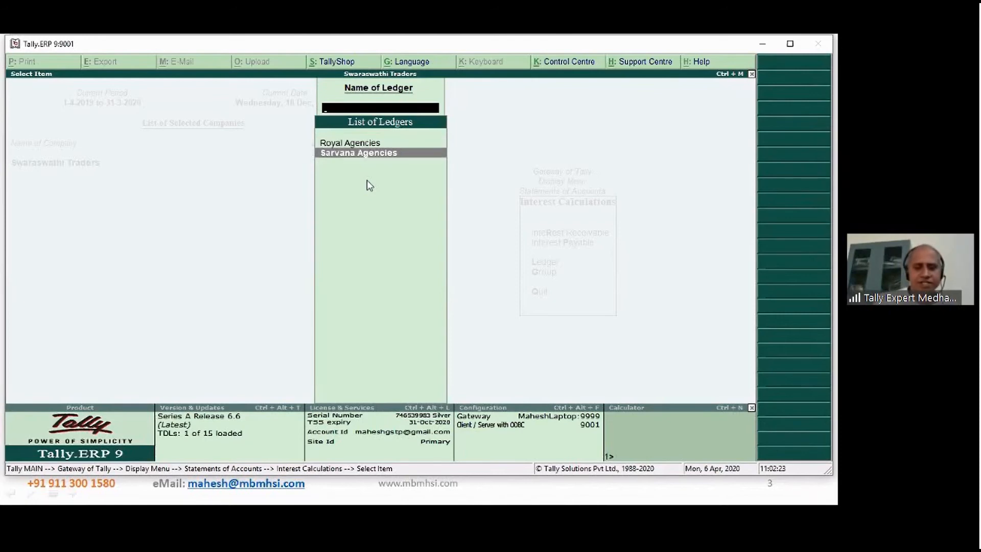
key("Return")
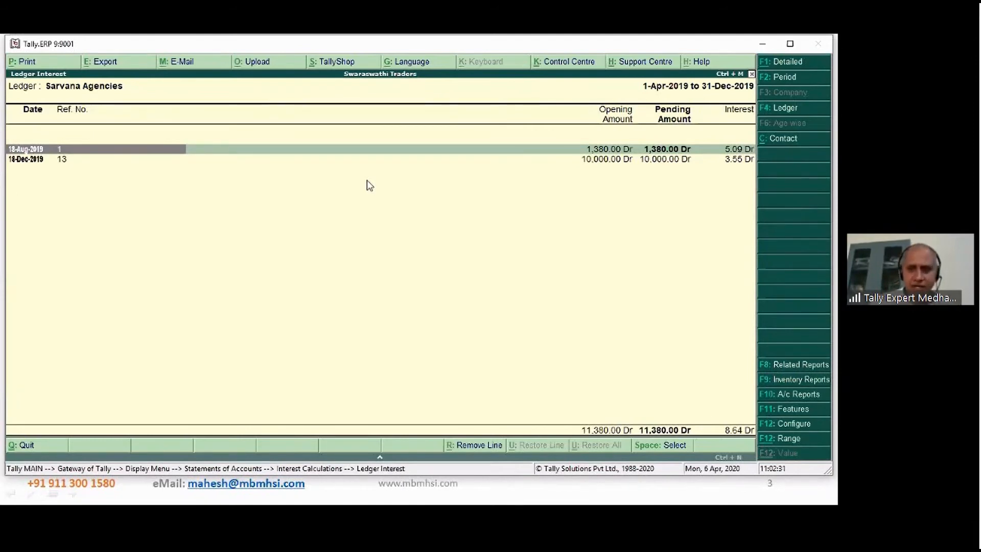
- Expand the interest breakdown of the 18-Aug-2019 bill, reference 1, and examine its principal, from and to dates, and number of days
key("Down")
key("Up")
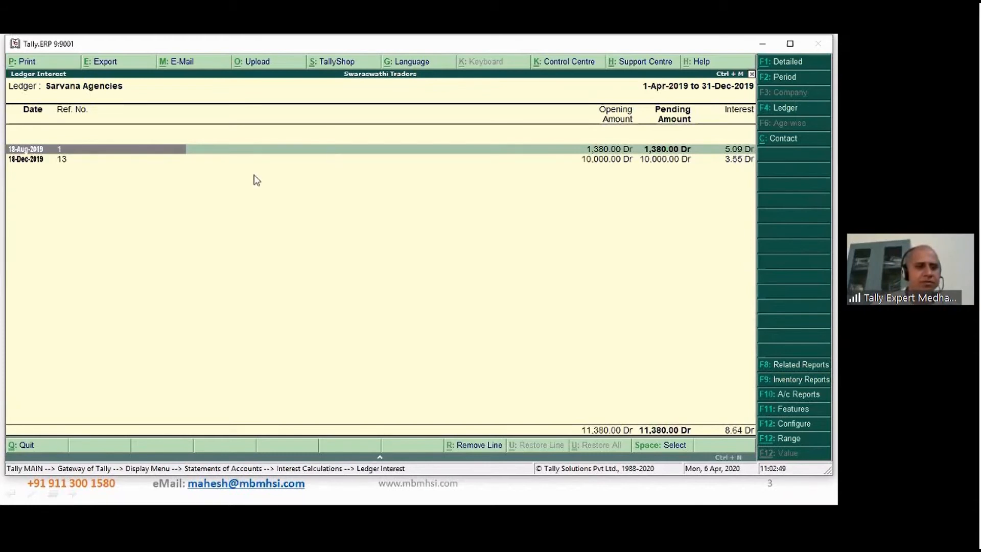
left_click(52, 160)
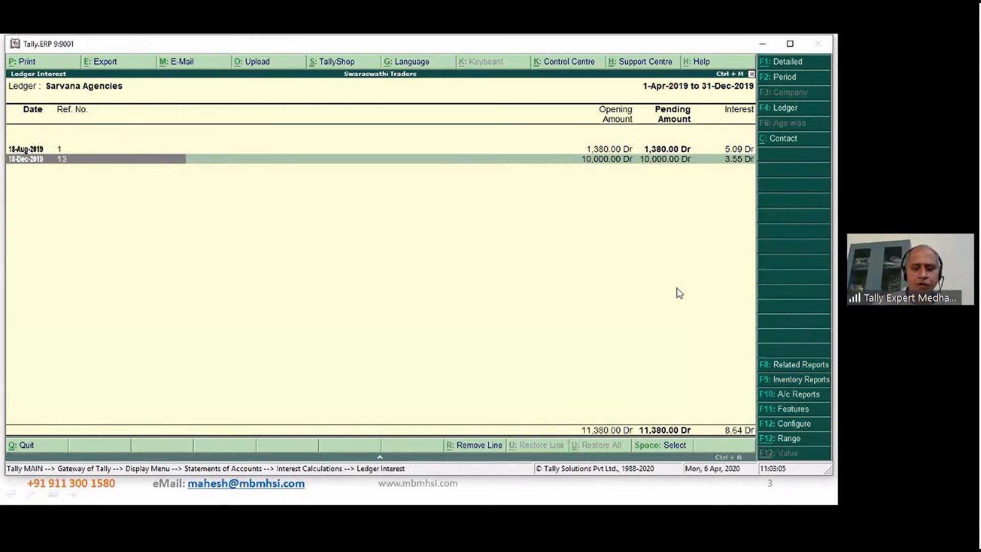
key("Up")
key("shift+Return")
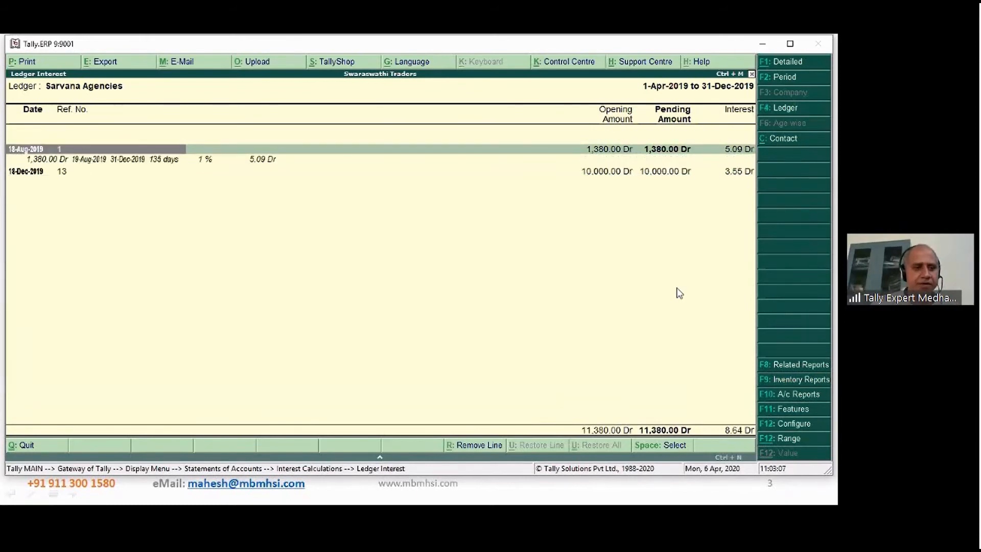
key("Down")
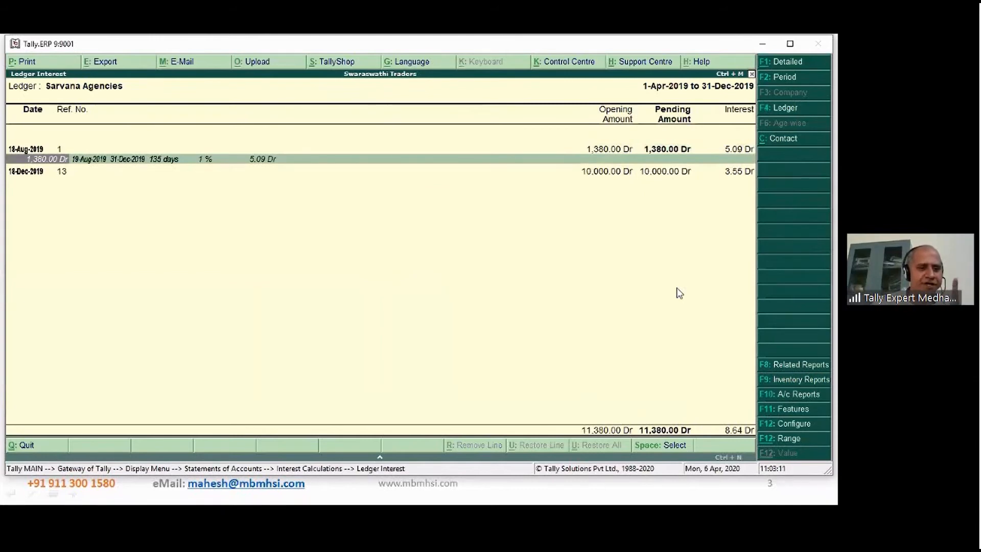
key("Return")
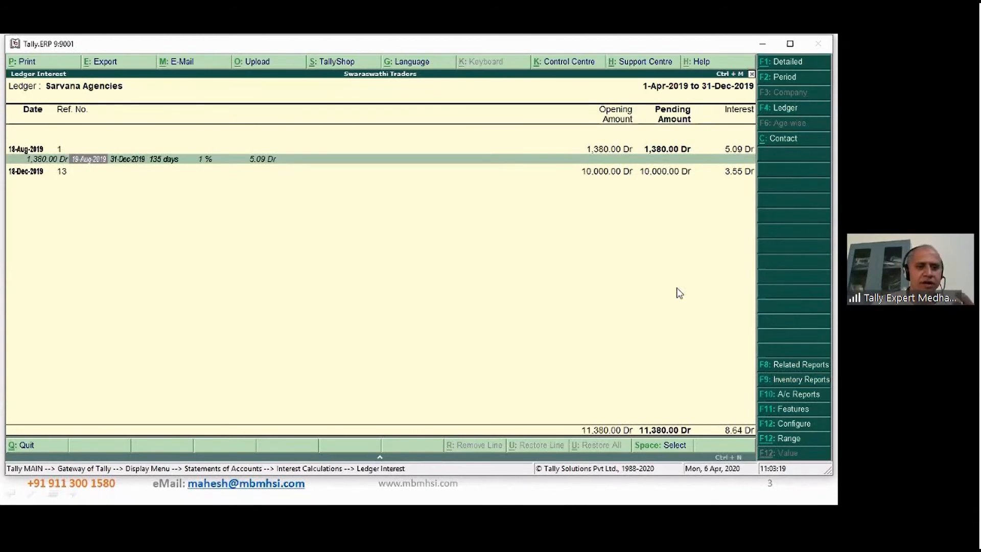
key("Return")
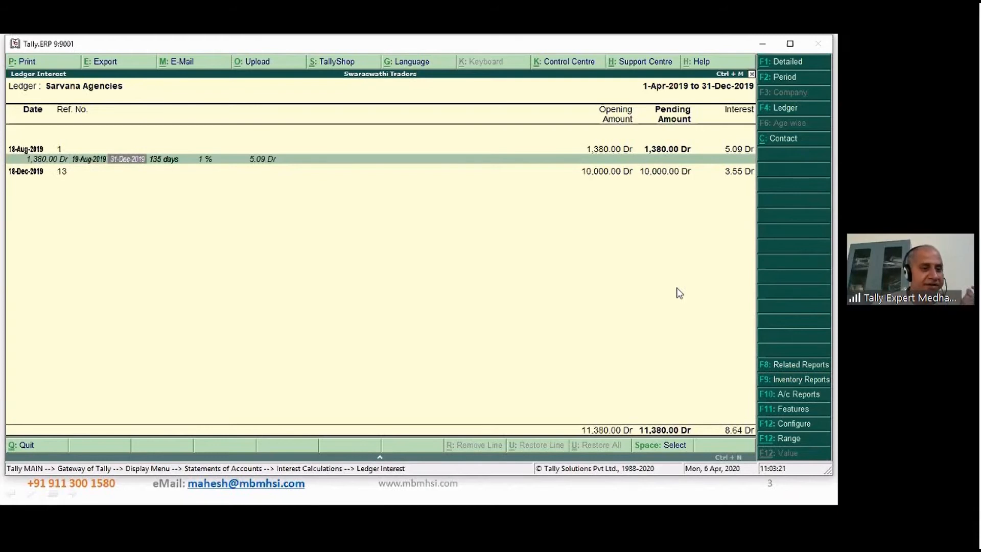
key("Return")
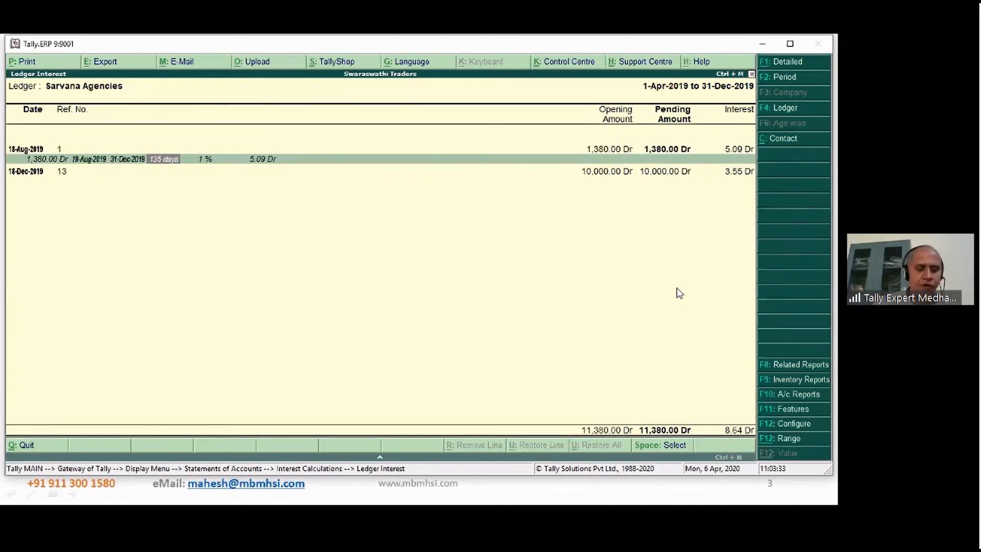
- Check the 18-Aug-2019 bill's interest in the built-in calculator with 1380/366*135, divide the result by 100, and leave the calculator
key("ctrl+n")
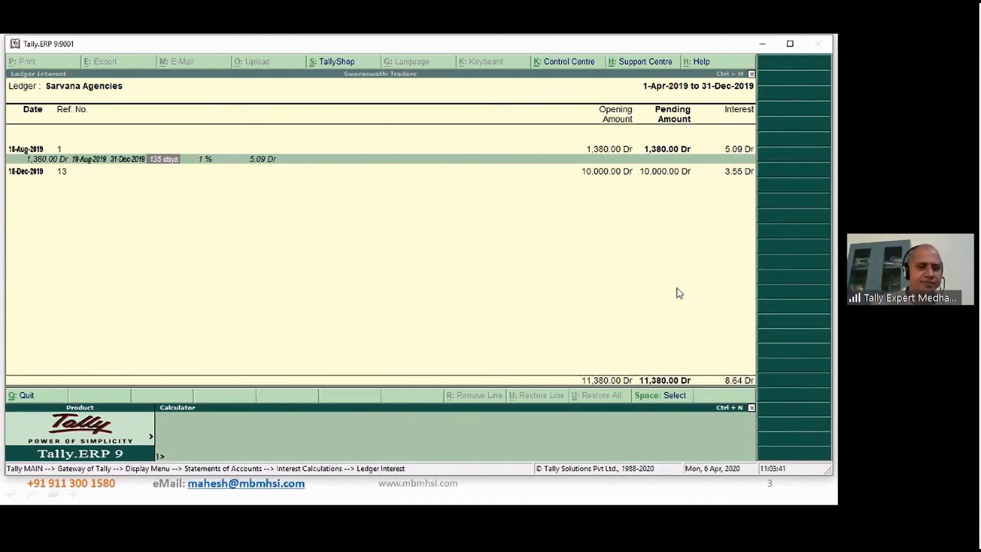
type("1380/")
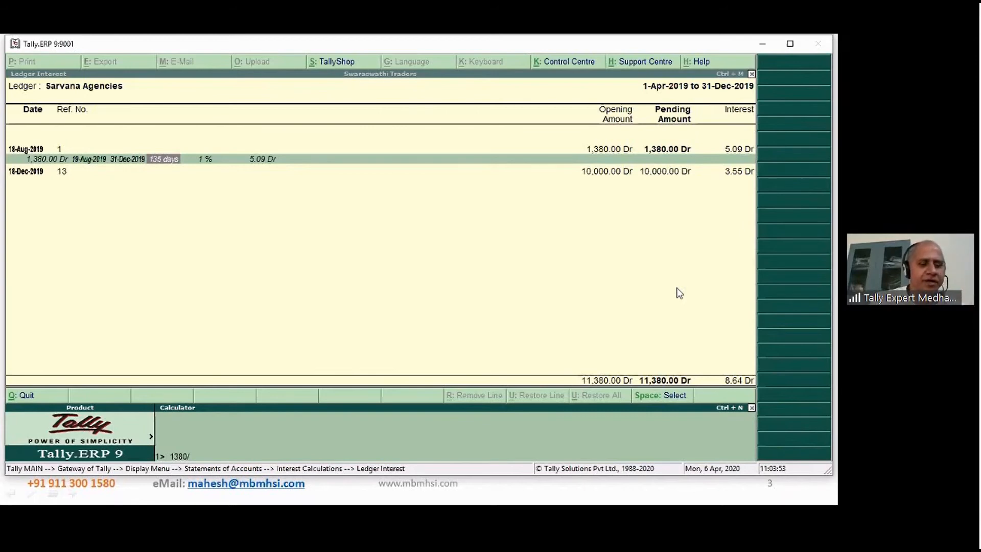
type("366")
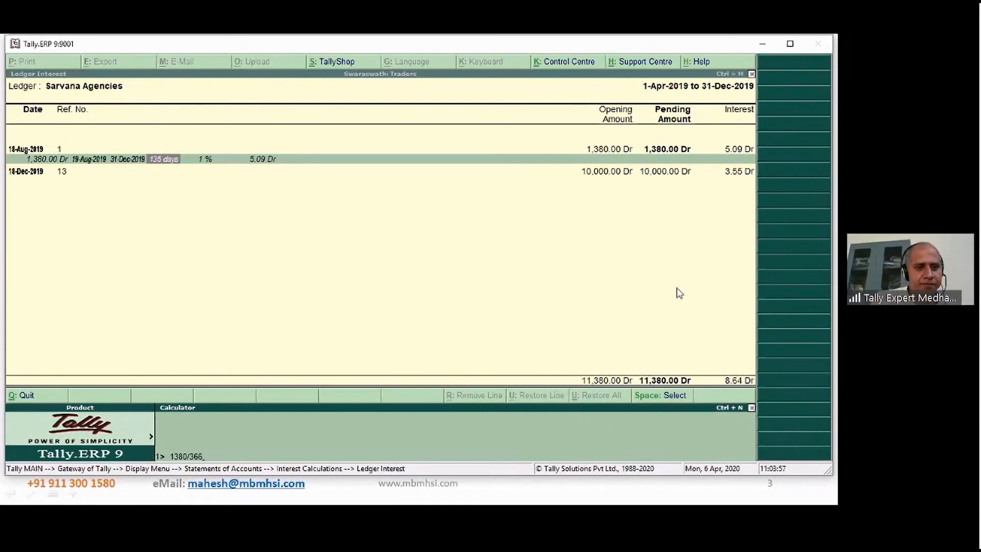
type("*")
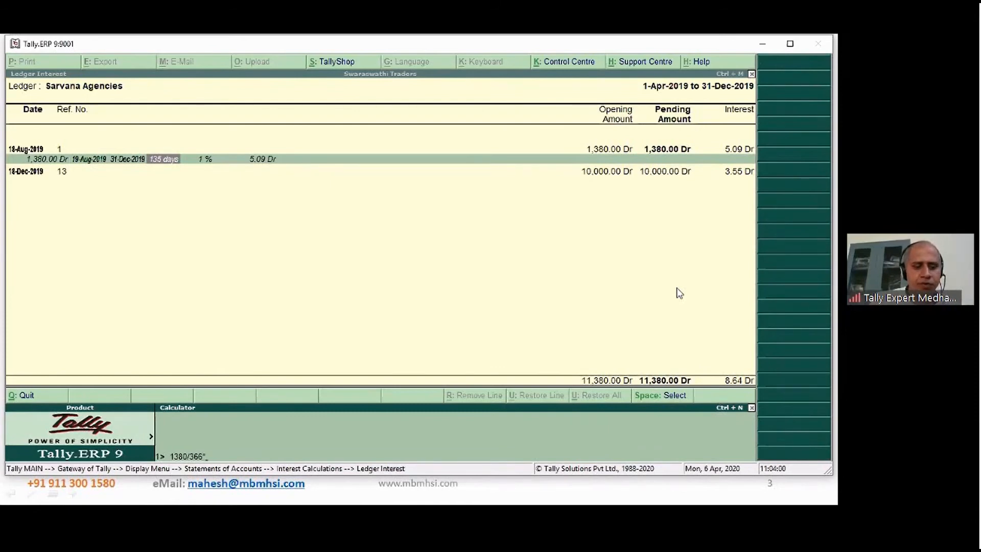
type("135")
key("Return")
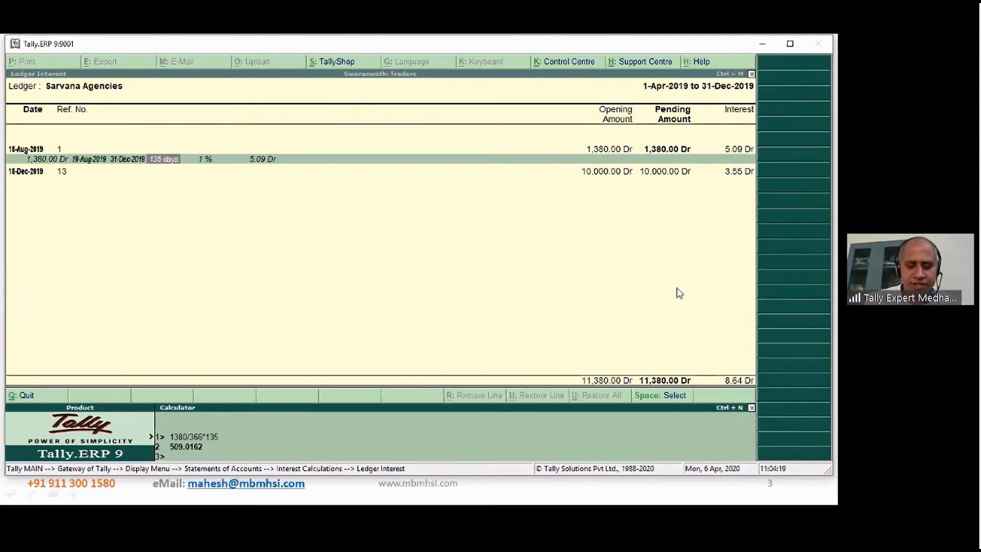
type("100")
key("Return")
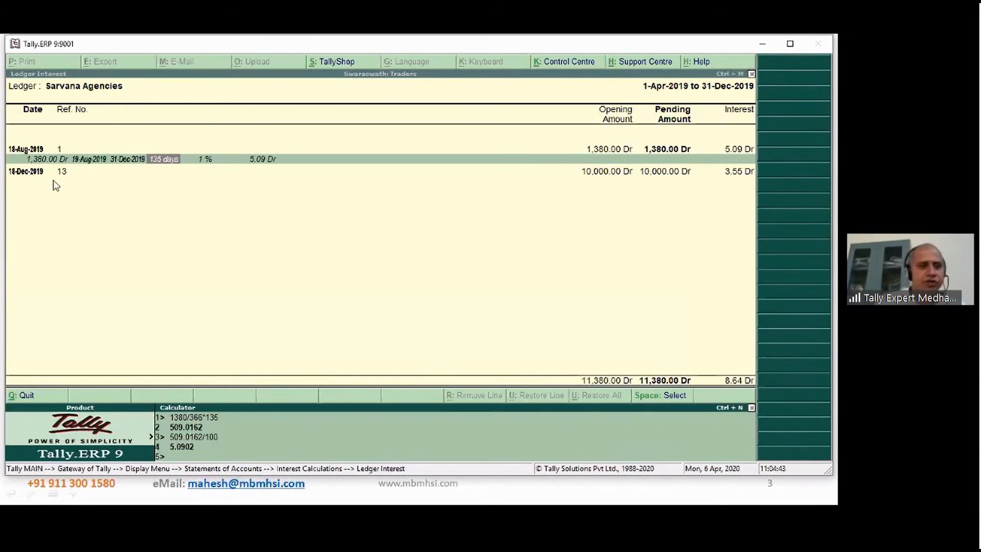
key("ctrl+m")
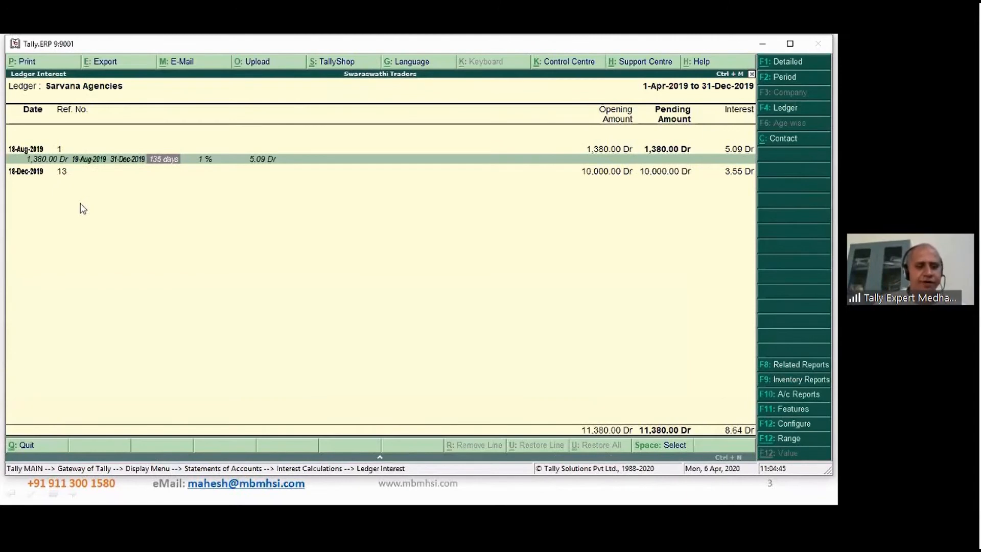
- Collapse the first bill's details, expand the interest breakdown of the 18-Dec-2019 bill, reference 13, and examine its principal, dates and days
key("Escape")
key("Return")
key("Down")
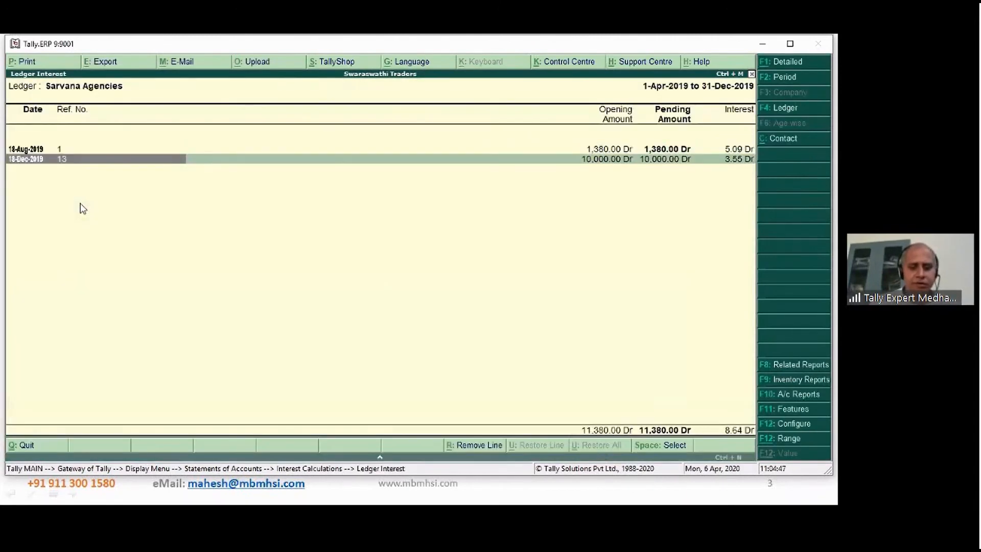
key("shift+Return")
key("Down")
key("Right")
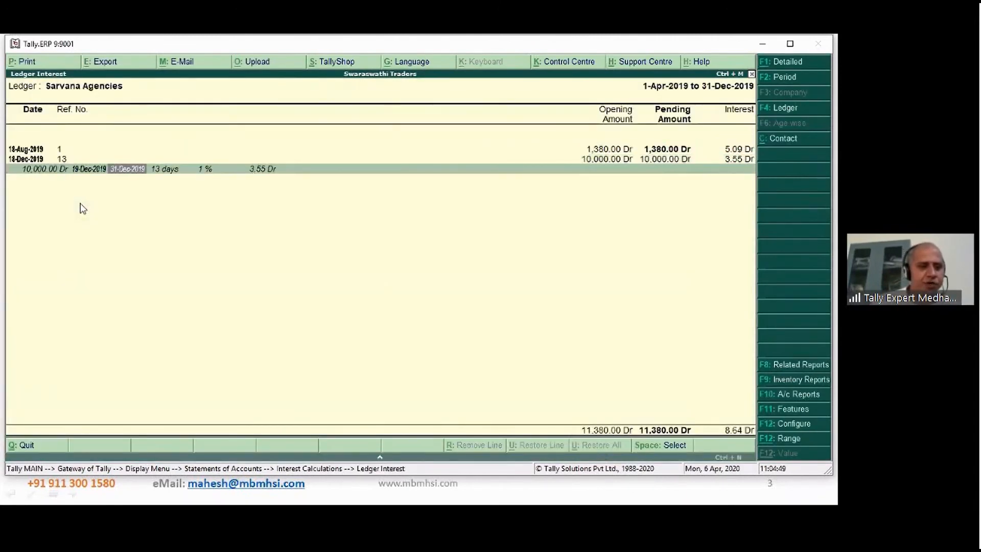
key("Right")
key("Left")
key("Left")
key("Left")
key("Left")
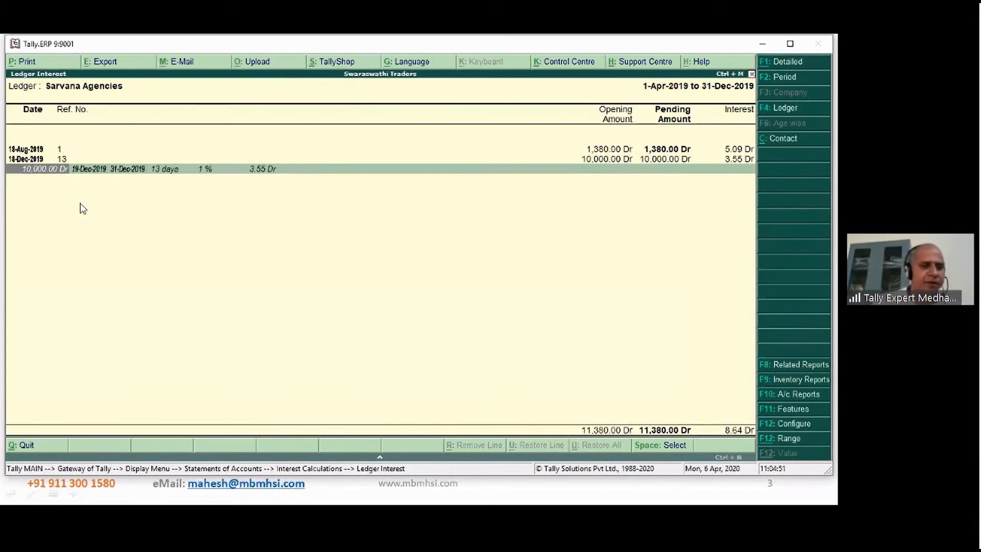
key("Right")
key("Right")
key("Right")
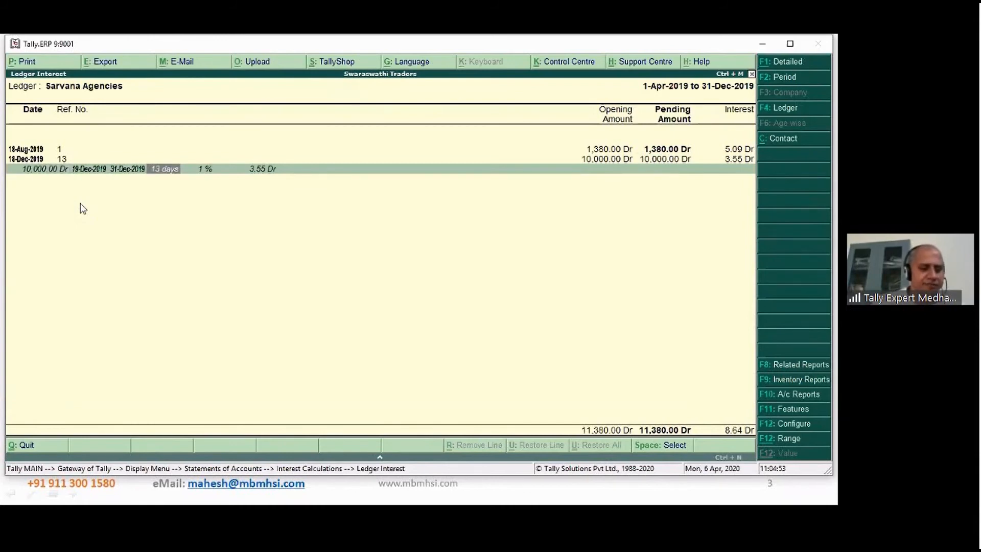
- Check the 18-Dec-2019 bill's interest in the built-in calculator with 10000/366*13, and divide the result by 100
key("ctrl+n")
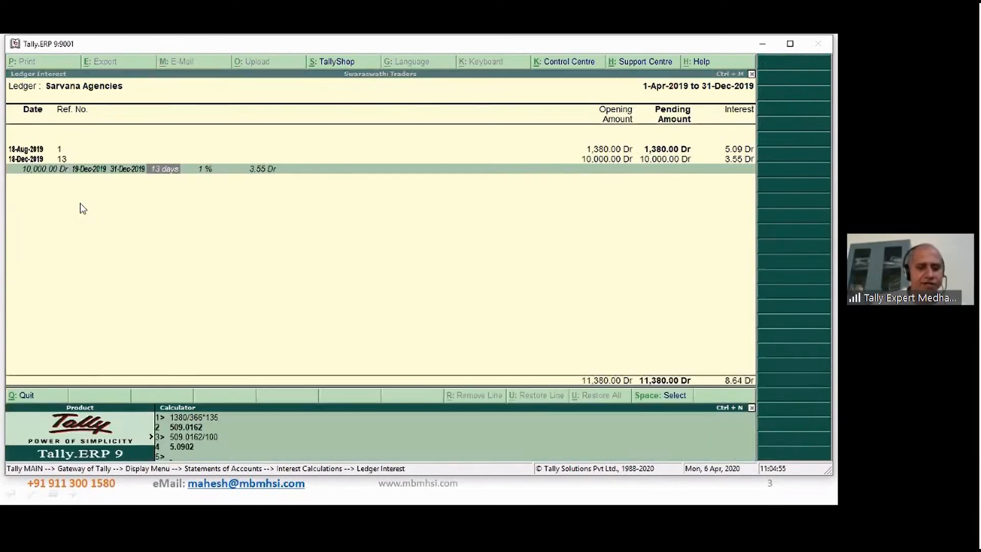
type("10000")
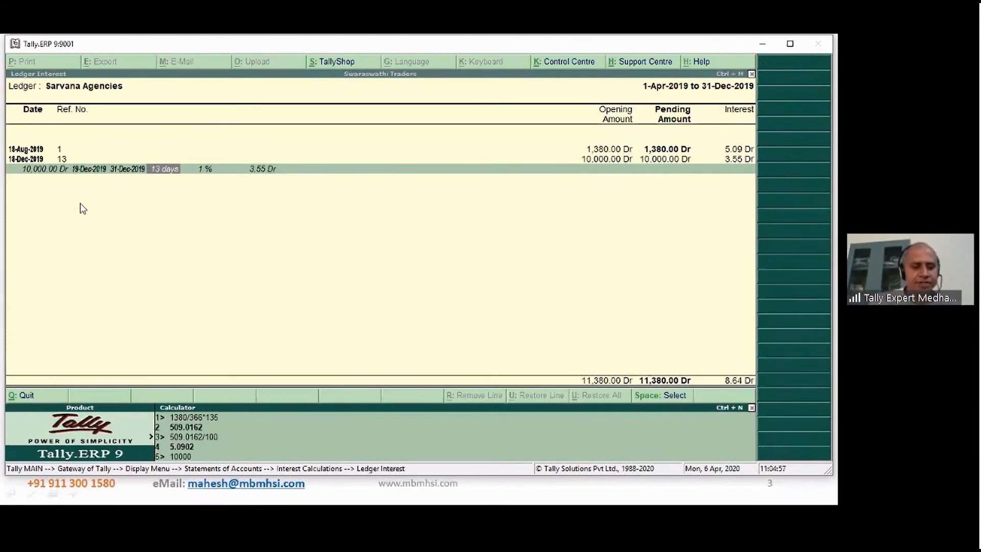
type("/3")
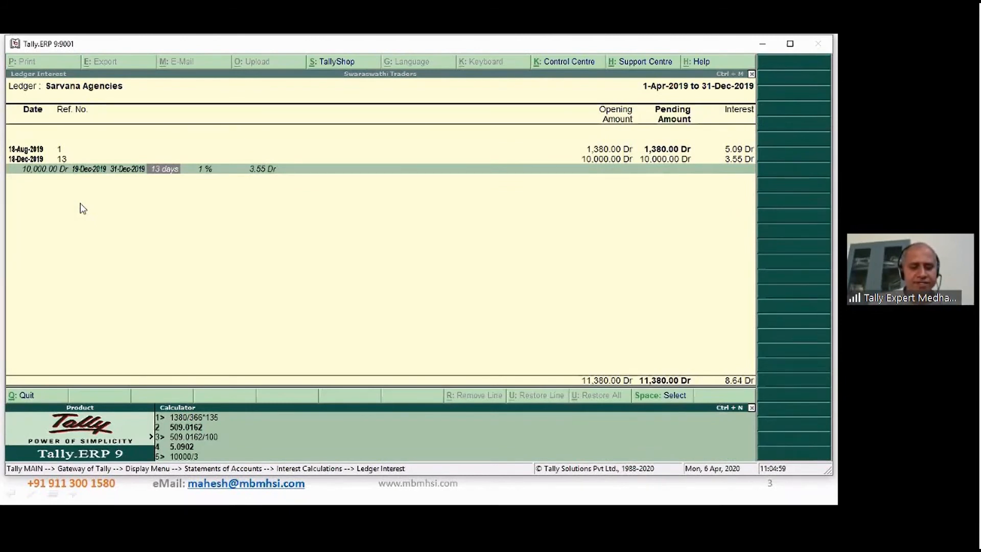
type("66*13")
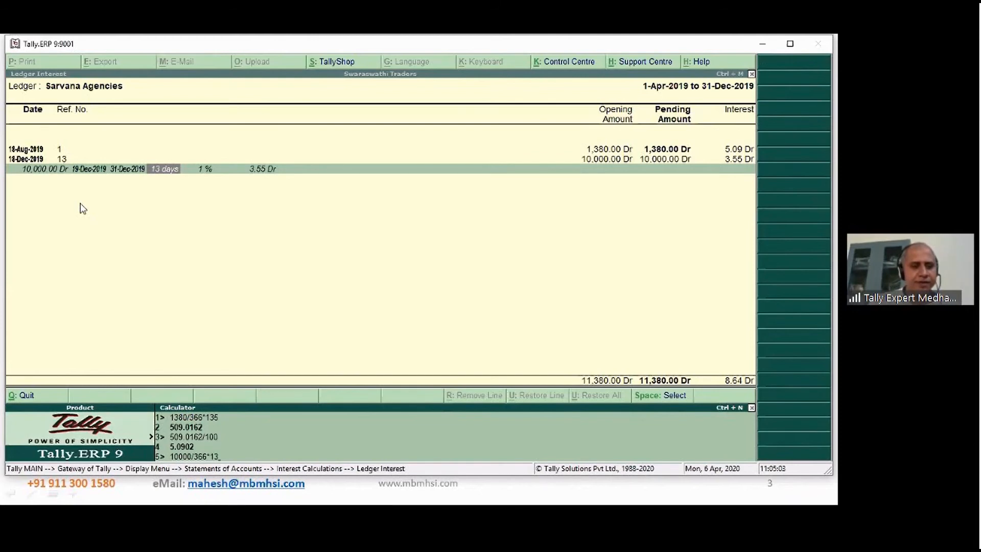
key("Return")
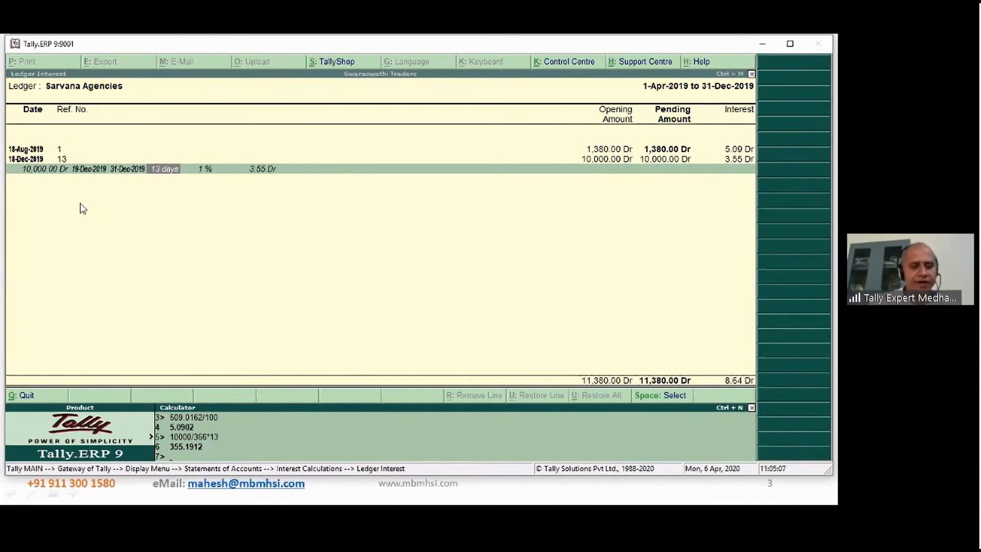
type("/1")
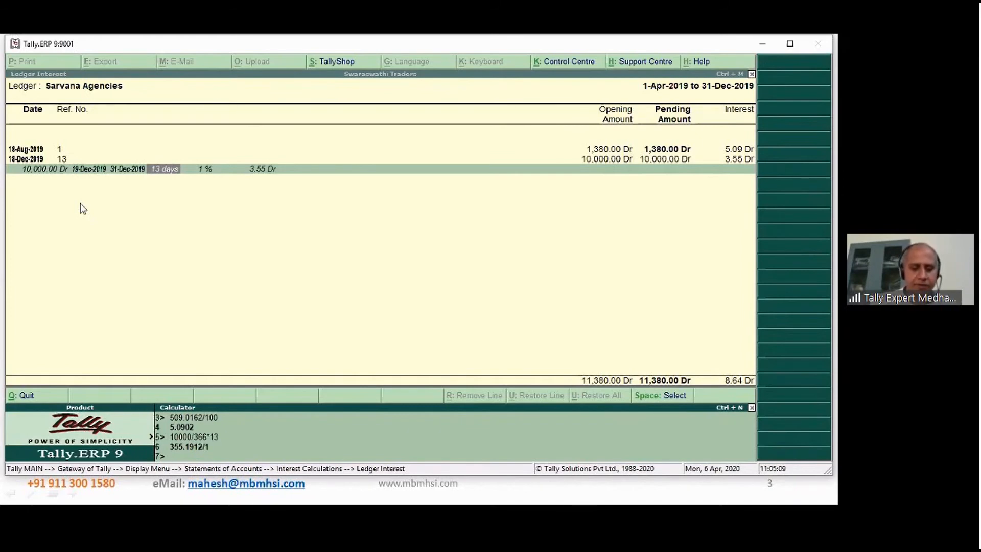
type("00")
key("Return")
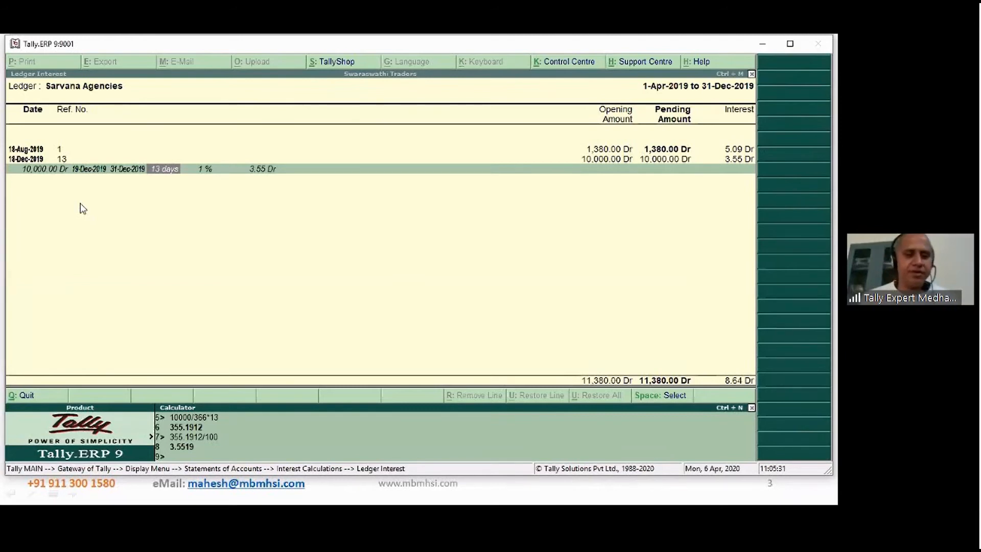
- Leave the calculator and reopen the ledger interest report for Sarvana Agencies
key("ctrl+m")
key("Escape")
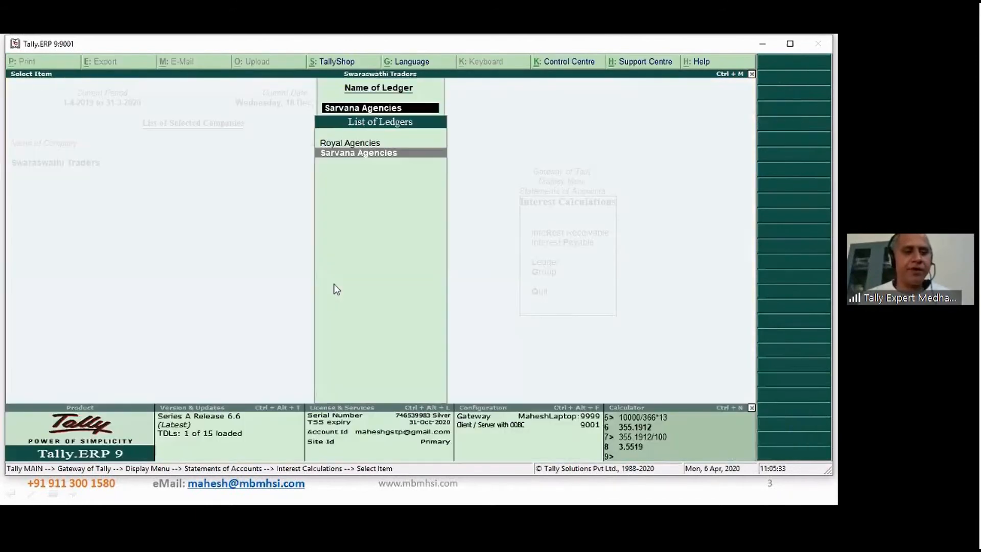
key("Return")
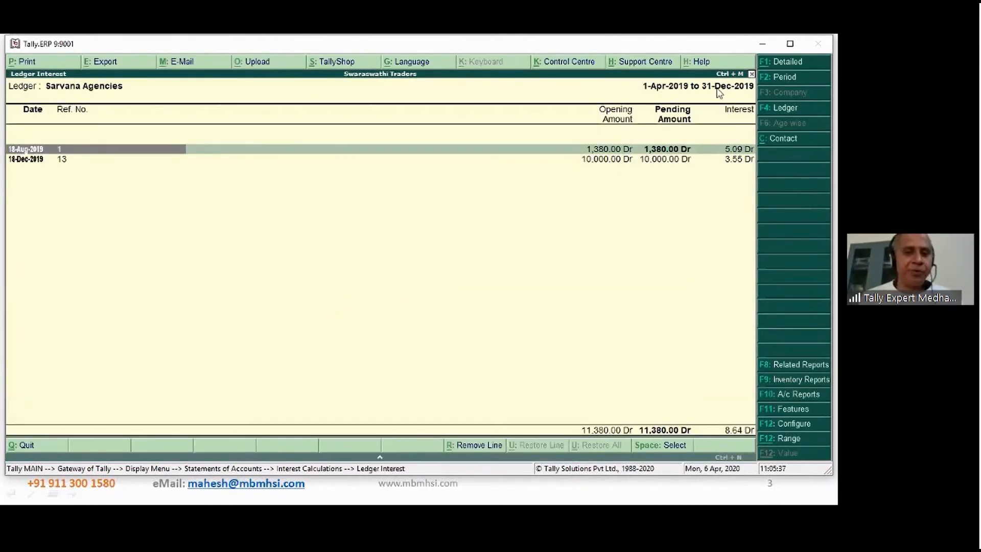
- Change the Sarvana Agencies interest report's period to 1-4-2019 to 31-3-2020 and examine the interest on both bills
left_click(782, 78)
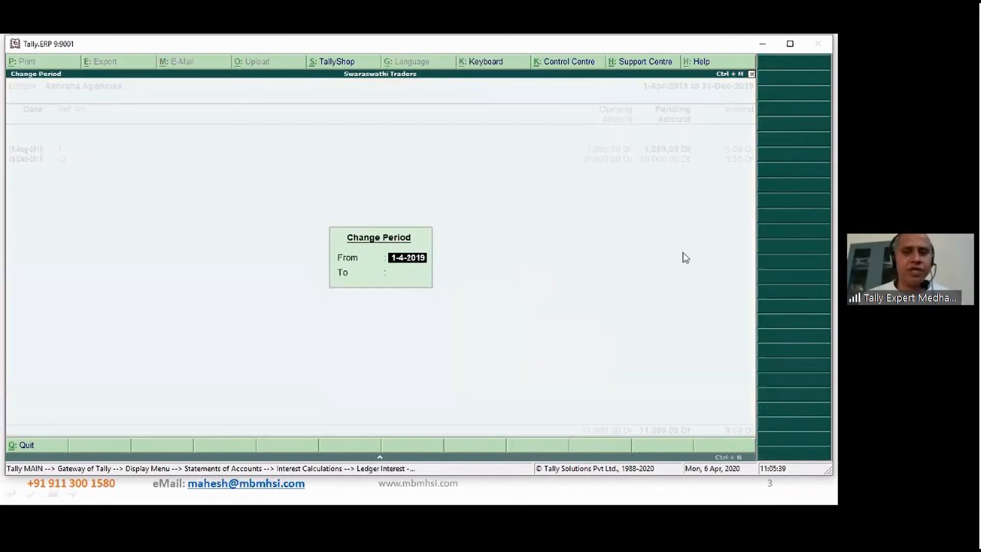
key("Return")
type("31 3")
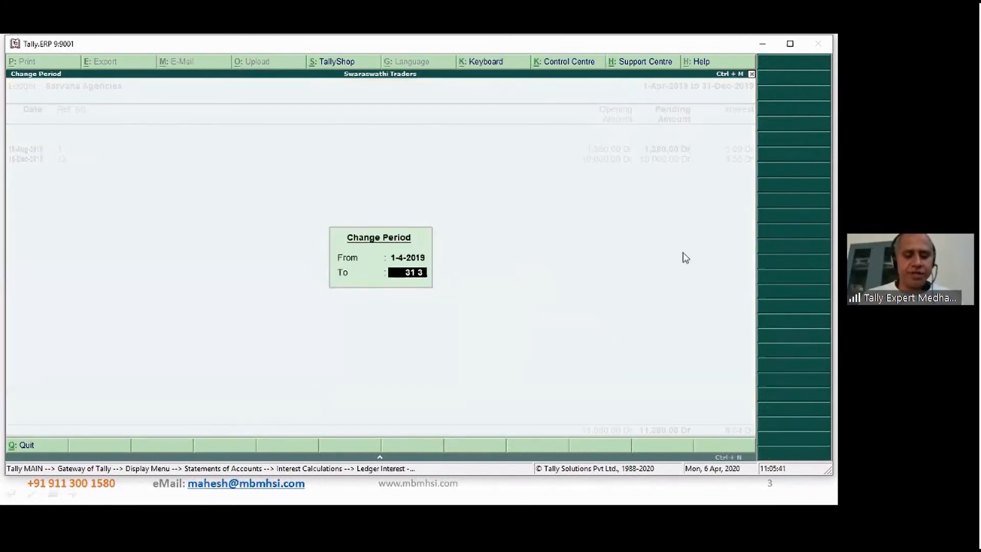
type(" 20202")
key("Return")
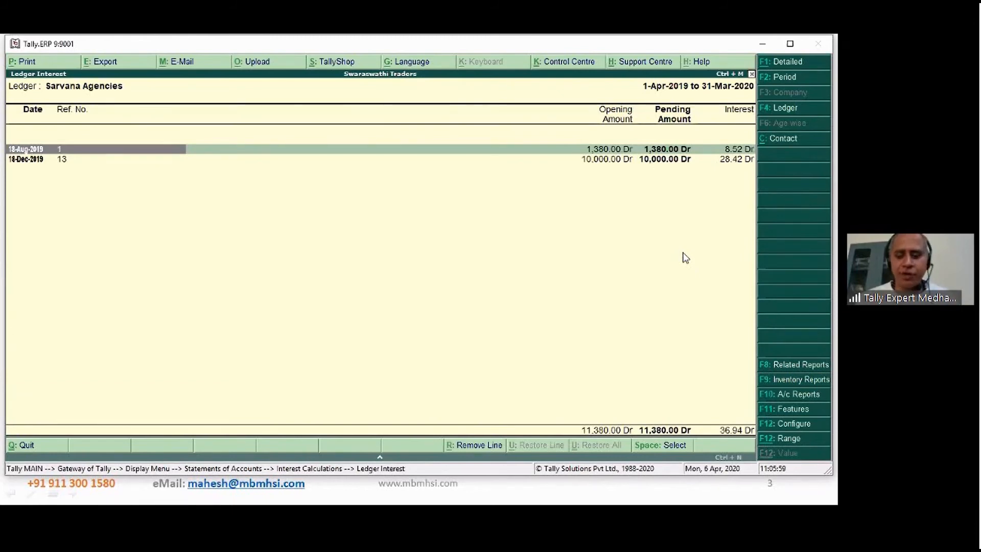
key("Down")
key("Up")
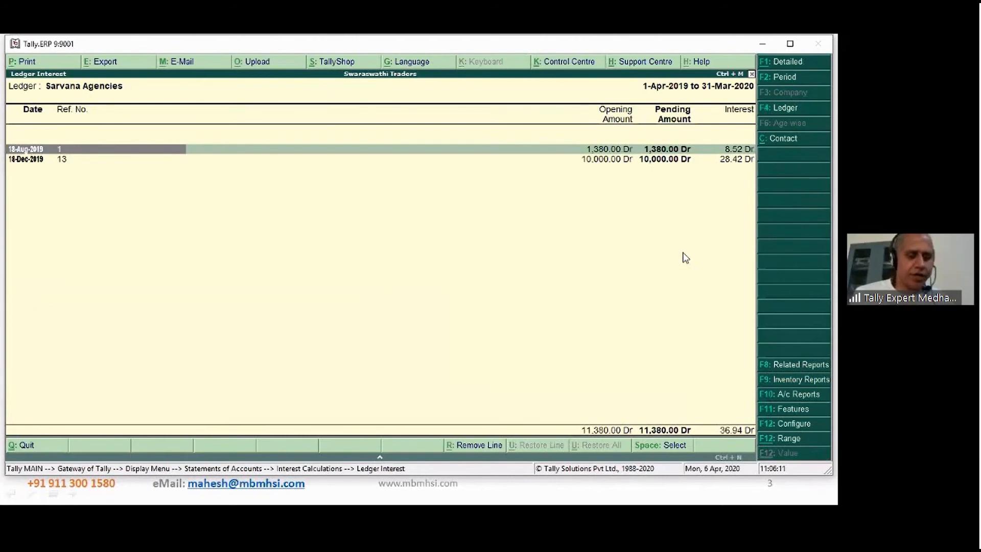
- Open the ledger interest report for Royal Agencies and examine the interest bill by bill, down to the 18-Dec-2019 bill
key("Escape")
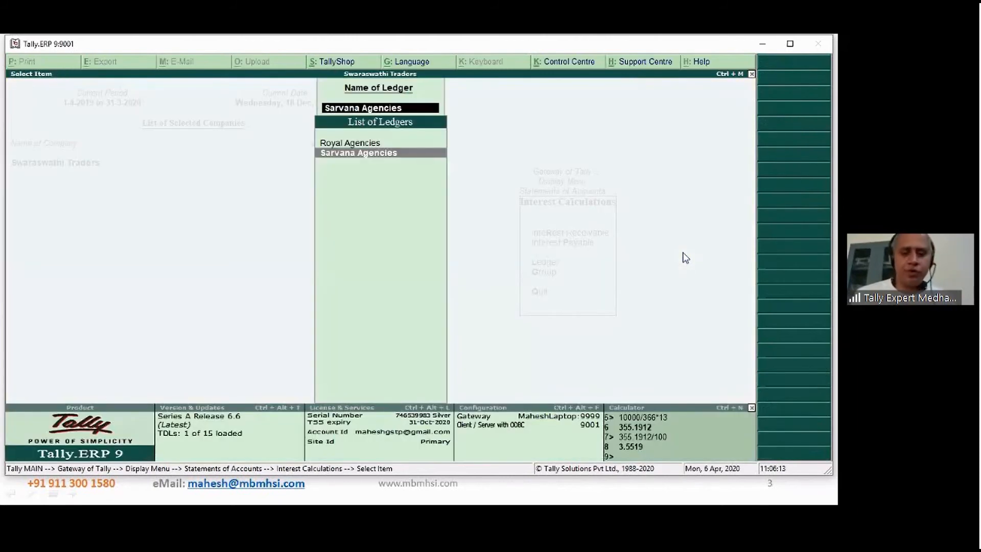
key("Up")
key("Return")
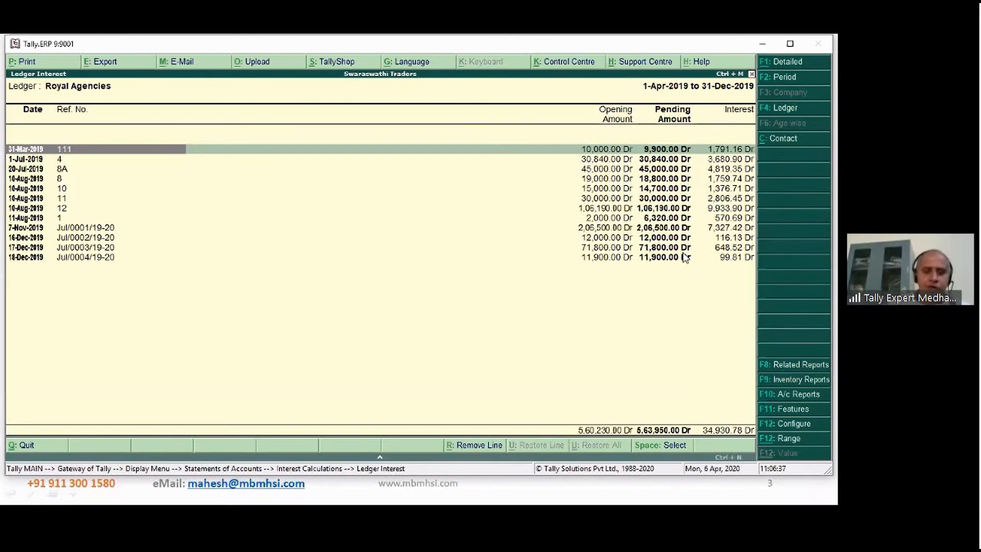
key("Down")
key("Down")
key("Down")
key("Down")
key("Down")
key("Down")
key("Down")
key("Down")
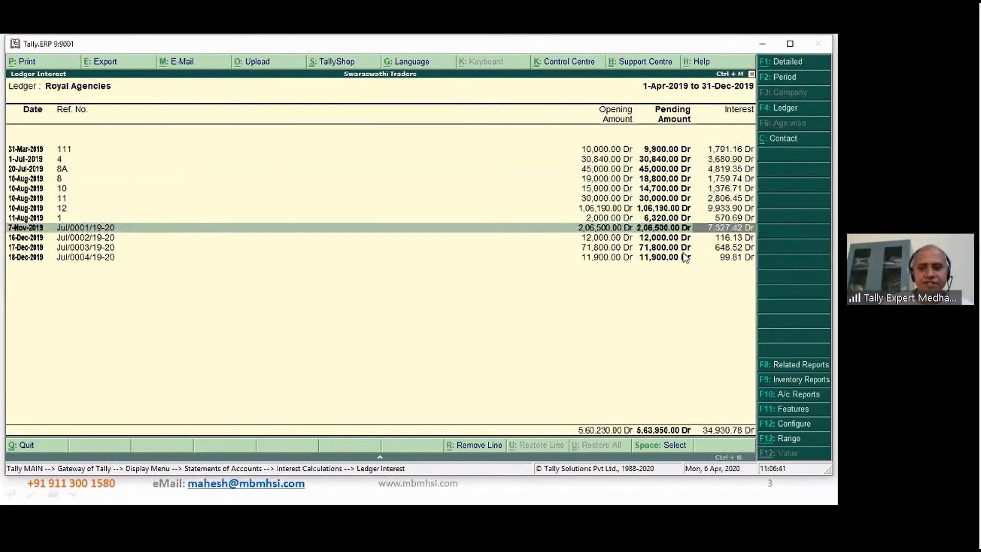
key("Down")
key("Down")
key("Down")
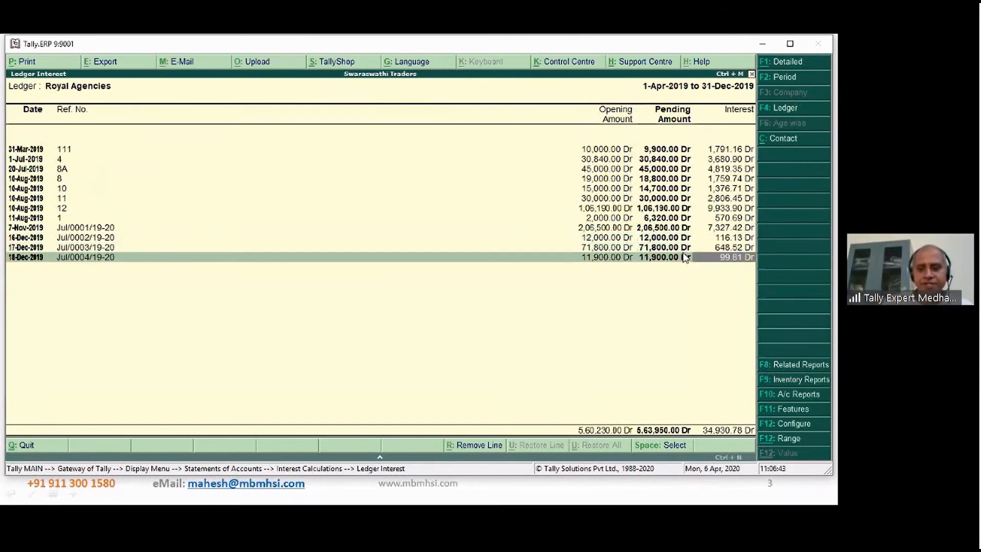
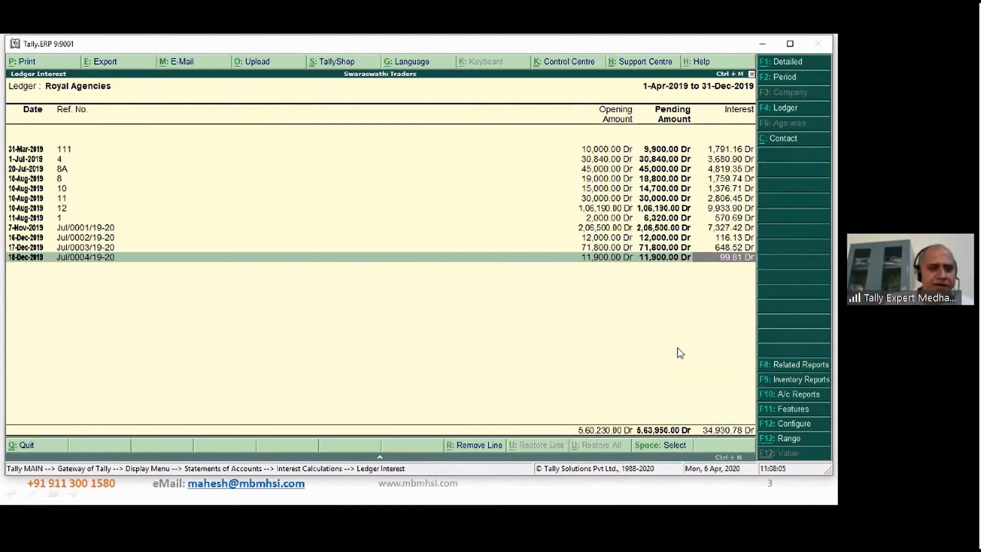
- Expand the interest breakup of bill 111 dated 31-Mar-2019 in the Royal Agencies report
key("Up")
key("Up")
key("Up")
key("Up")
key("Up")
key("Up")
key("Up")
key("Up")
key("Up")
key("Up")
key("Up")
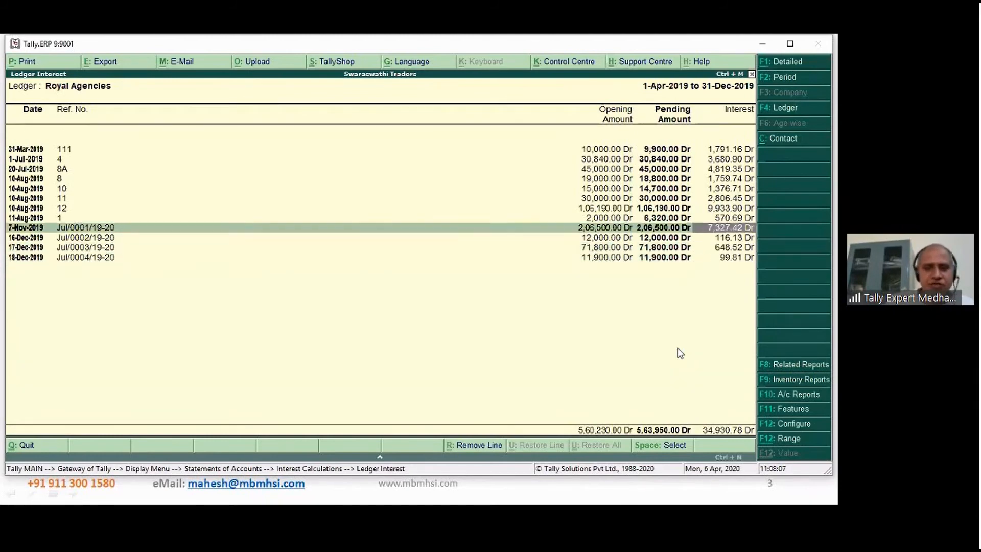
key("Left")
key("Left")
key("Left")
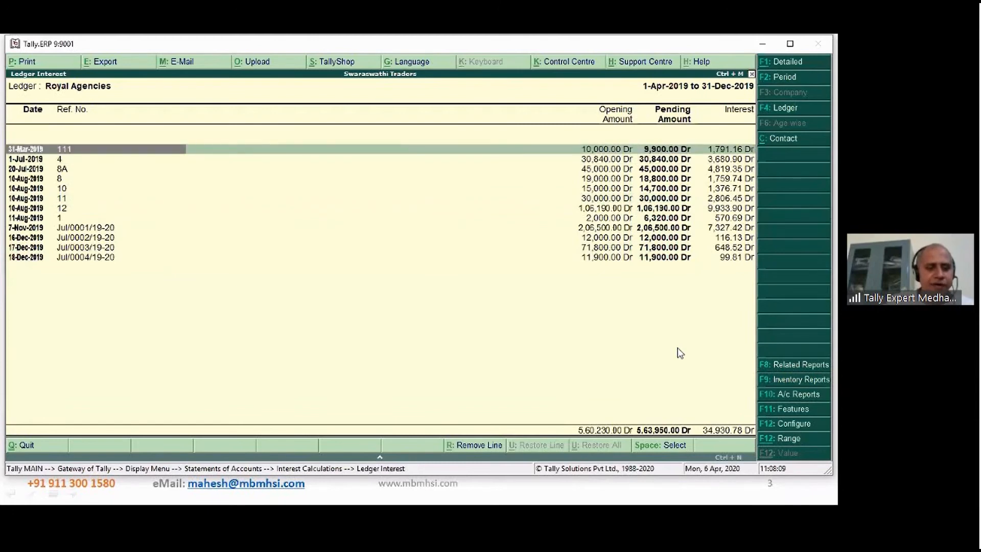
key("shift+Return")
key("Down")
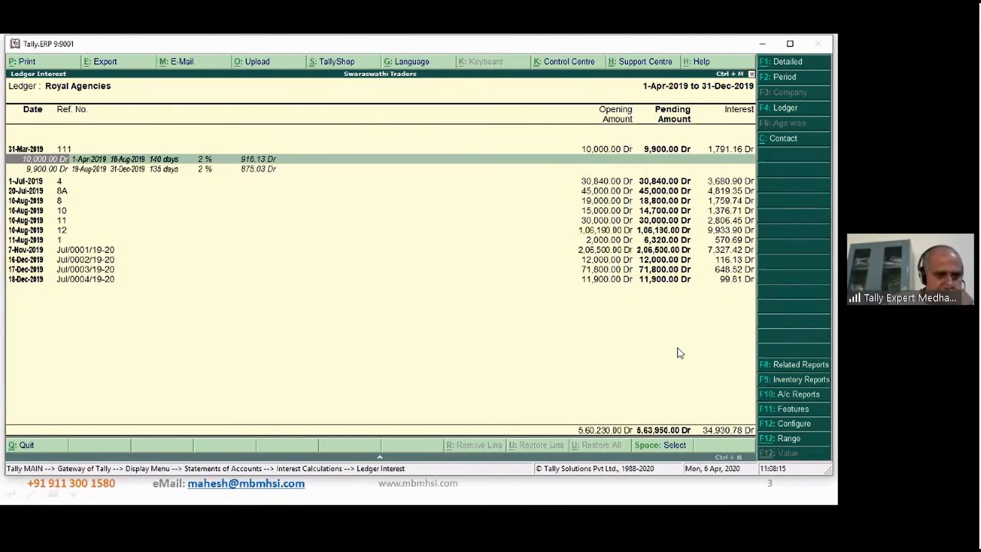
- Examine the amount, days and interest rate of bill 111's first interest period, from 1-Apr-2019 to 18-Aug-2019
key("Right")
key("Right")
key("Right")
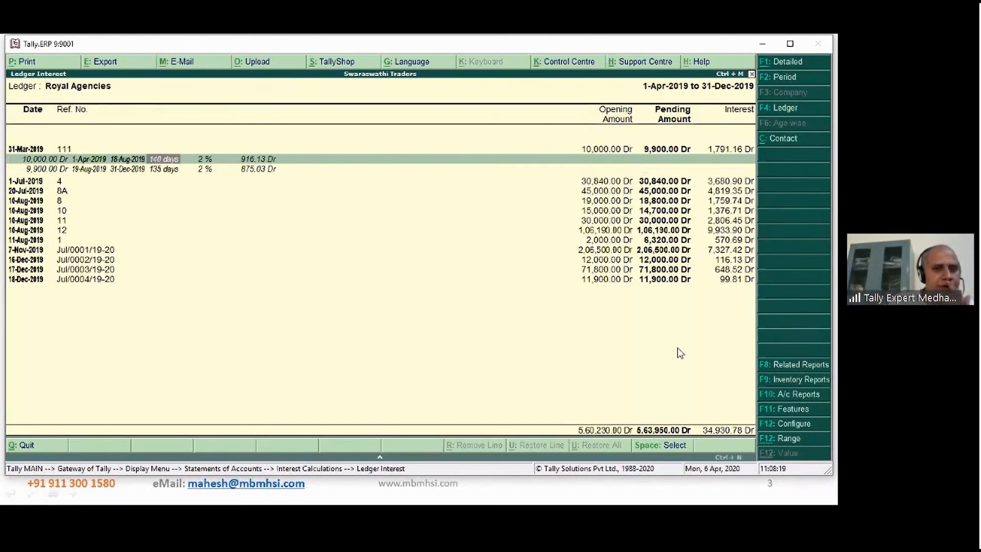
key("Up")
key("Down")
key("Left")
key("Left")
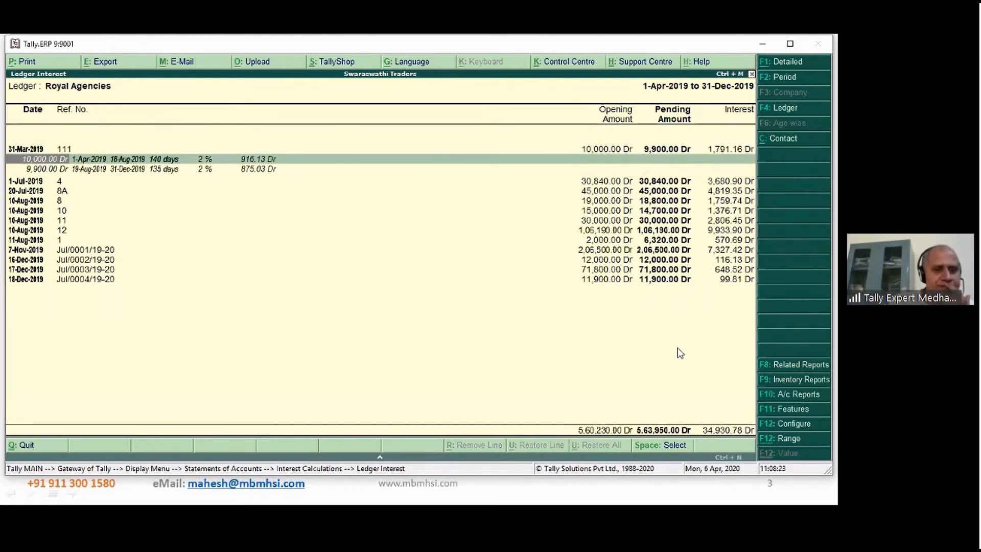
key("Right")
key("Right")
key("Right")
key("Right")
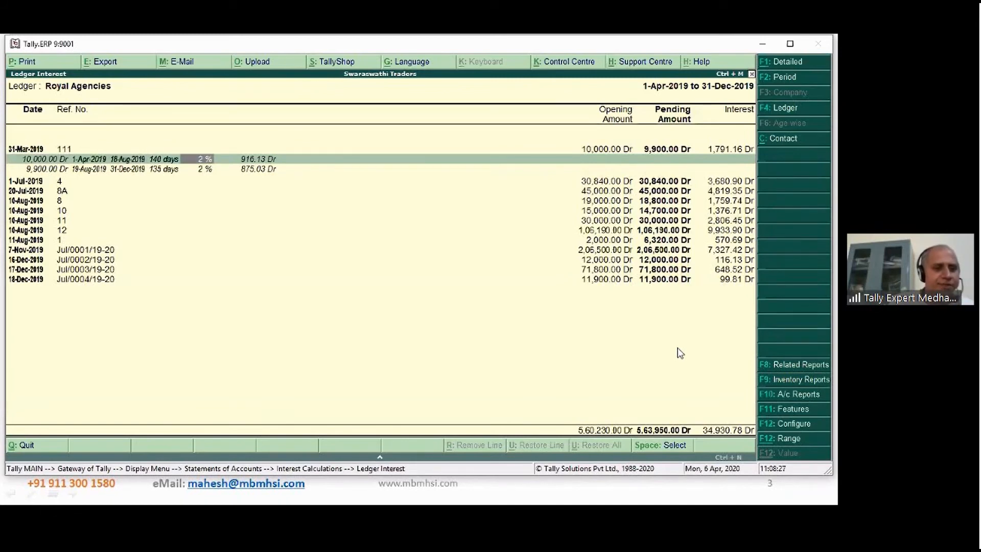
- Examine the amount, dates, days, rate and interest of bill 111's second period, from 19-Aug-2019, and compare them with the bill's total interest
key("Down")
key("Left")
key("Left")
key("Left")
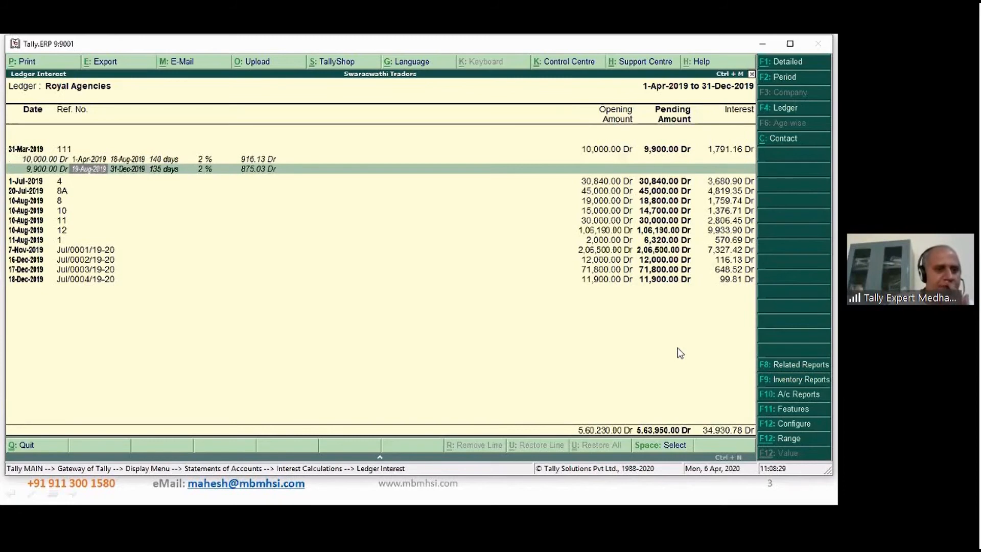
key("Left")
key("Right")
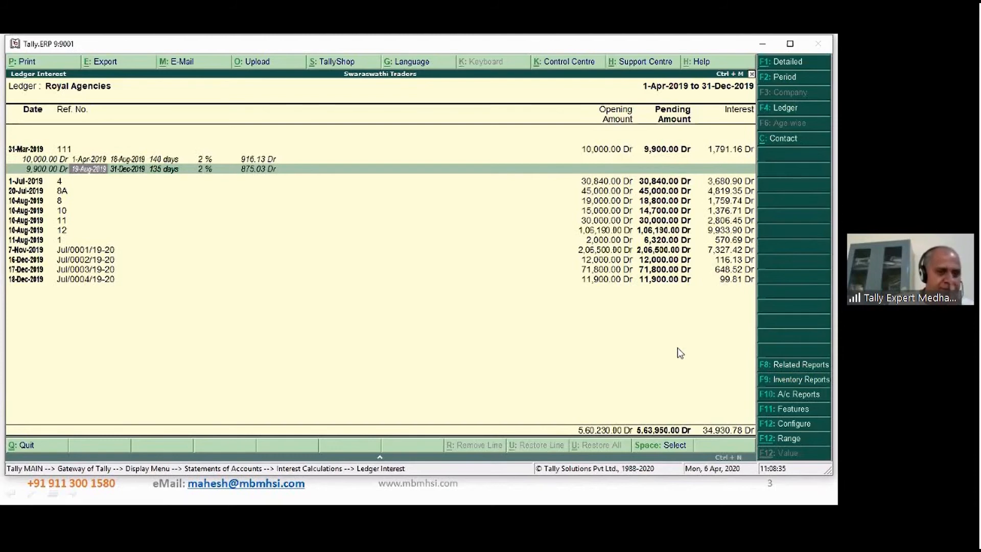
key("Right")
key("Right")
key("Left")
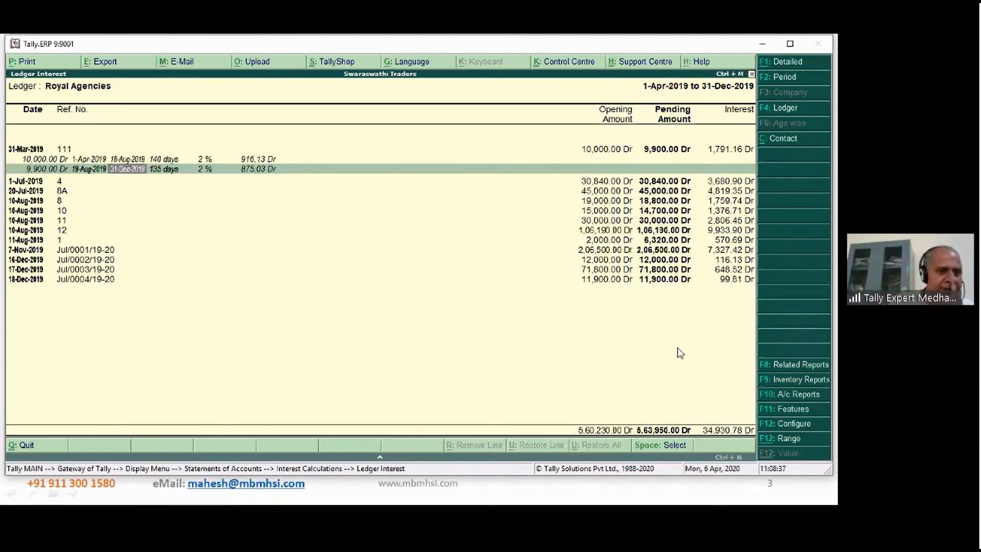
key("Left")
key("Right")
key("Right")
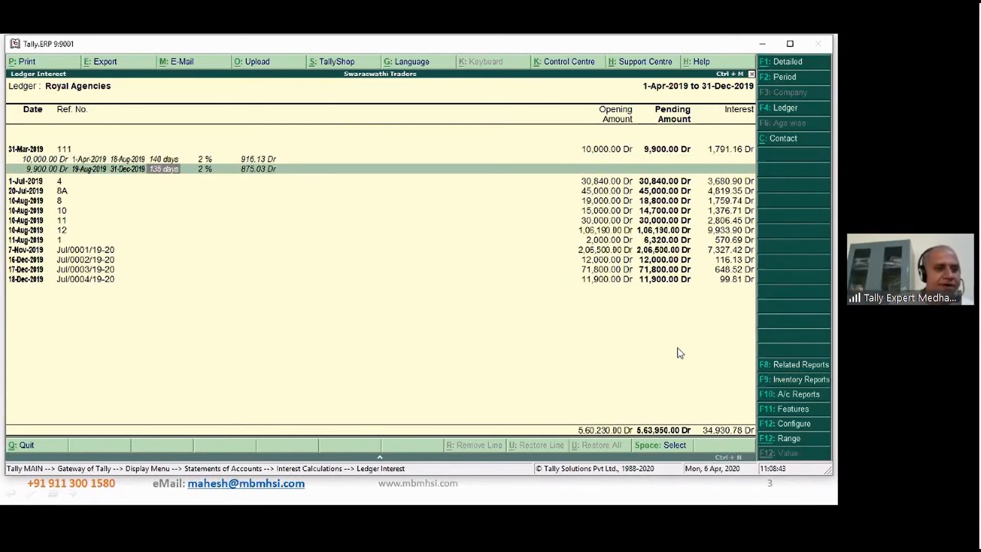
key("Left")
key("Left")
key("Left")
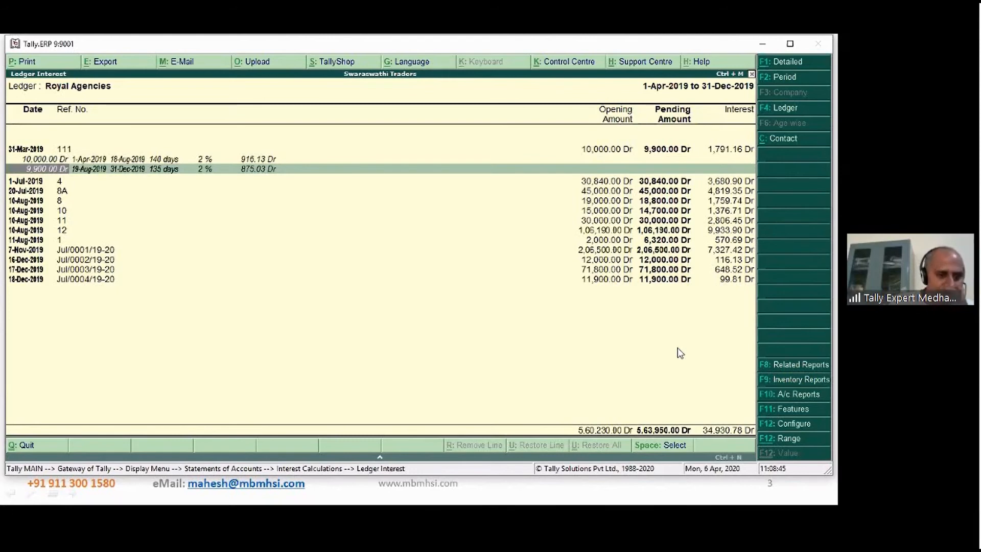
key("Right")
key("Right")
key("Right")
key("Right")
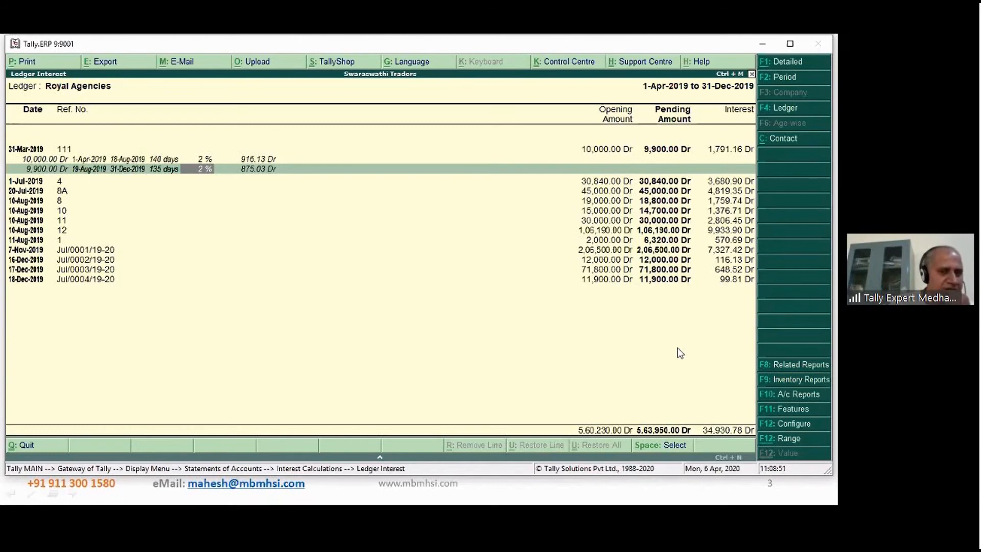
key("Right")
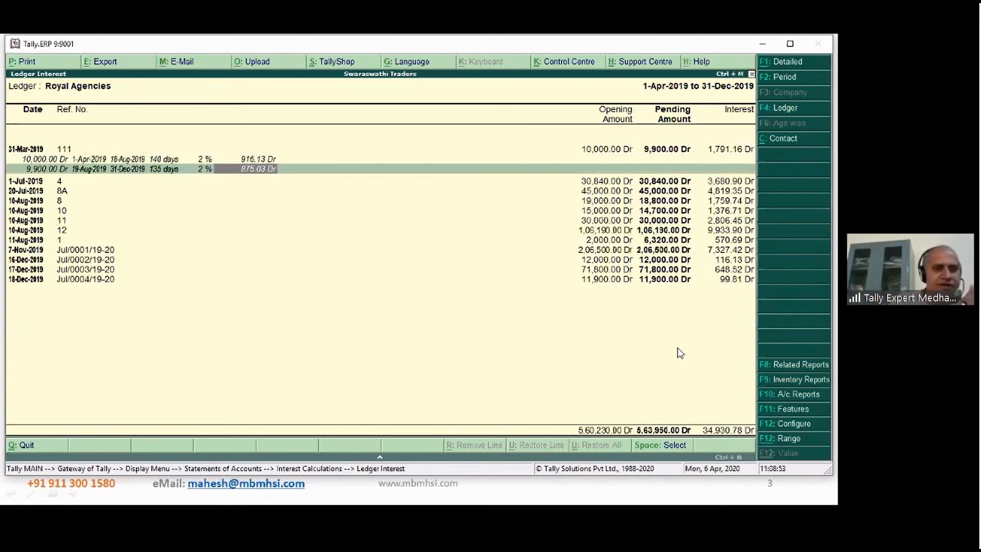
left_click(724, 151)
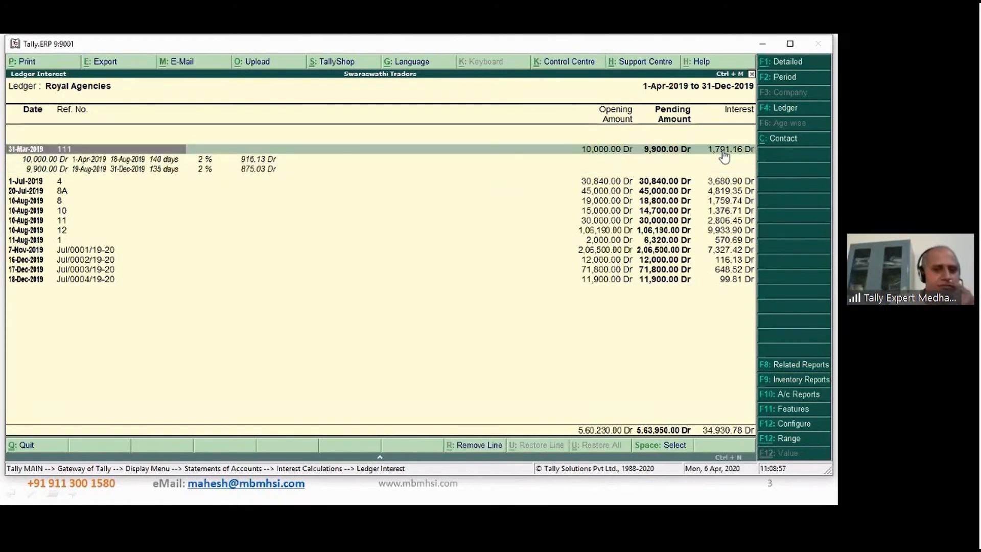
- Check the interest of bill 111's first period in the built-in calculator with (10000/366*140)*.02
left_click(137, 160)
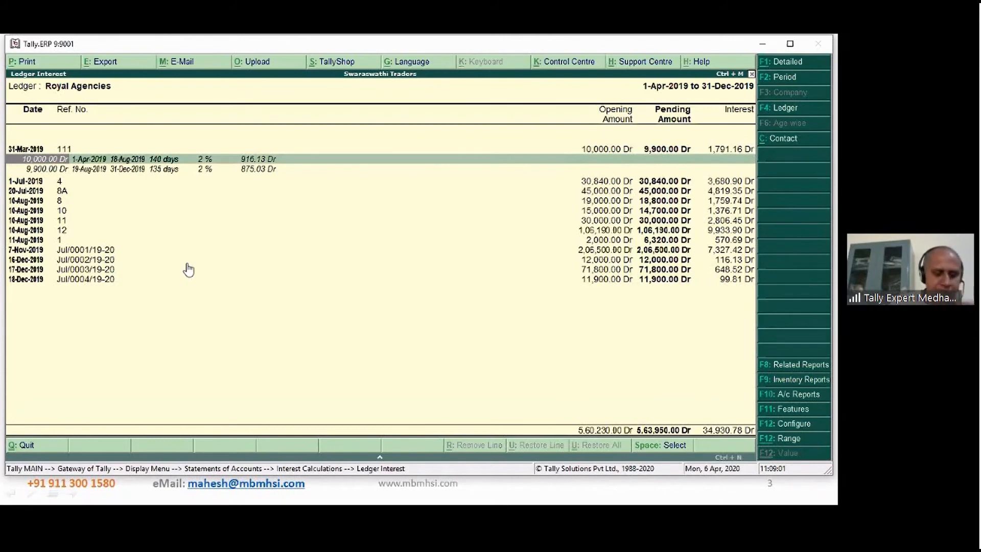
key("ctrl+n")
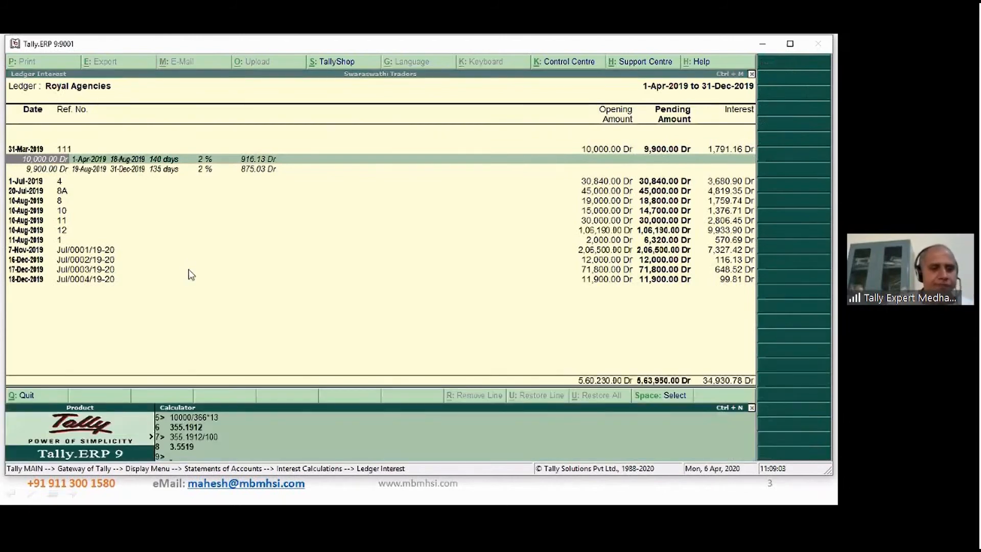
type("1")
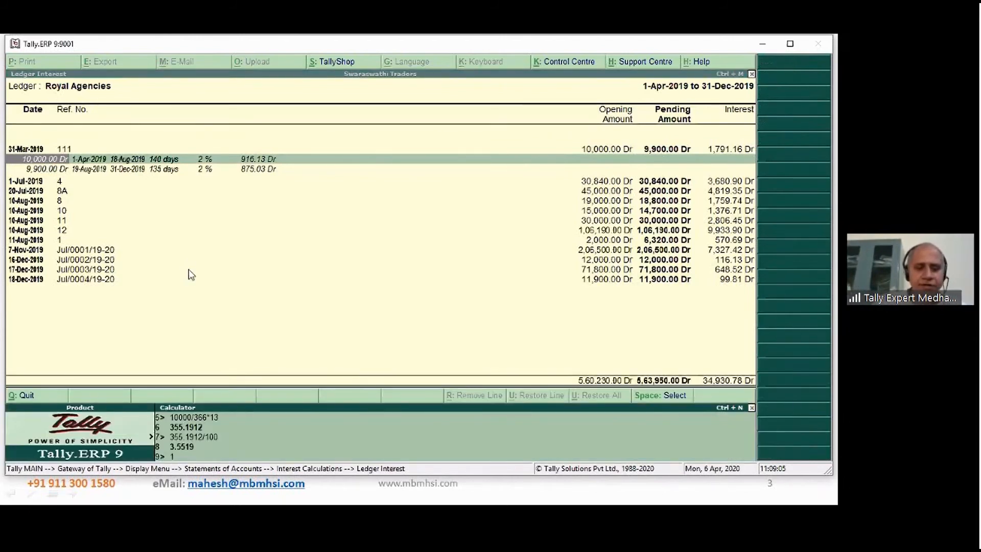
type("0000")
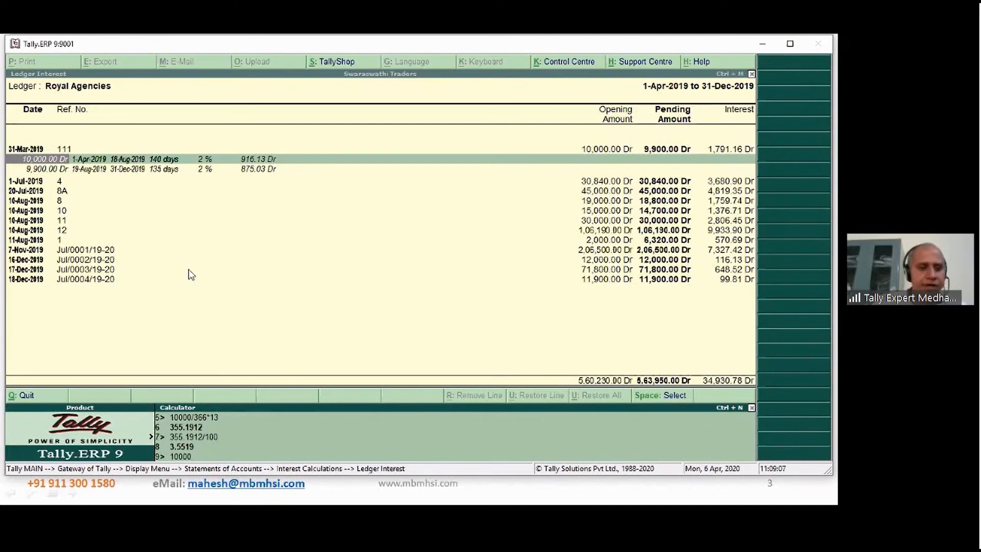
type("/")
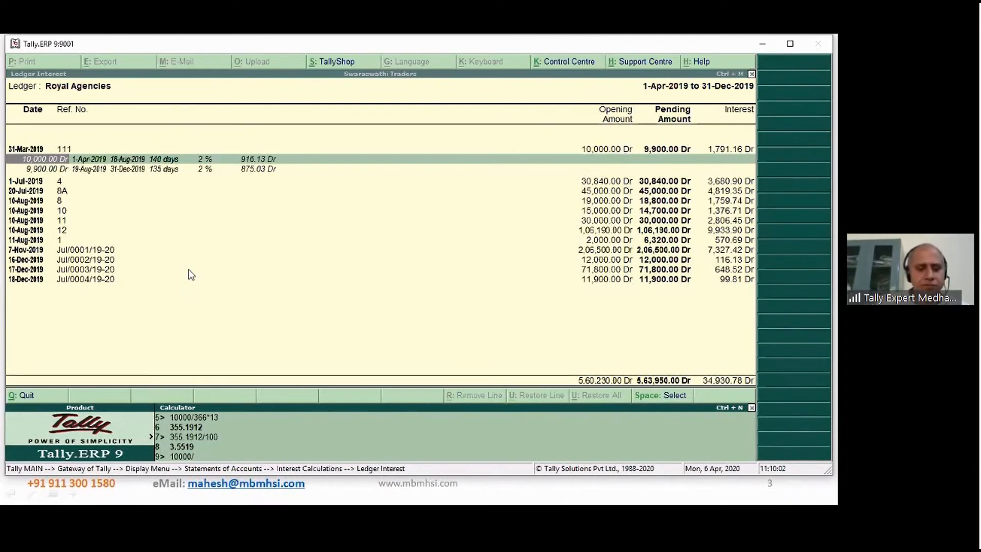
type("366*")
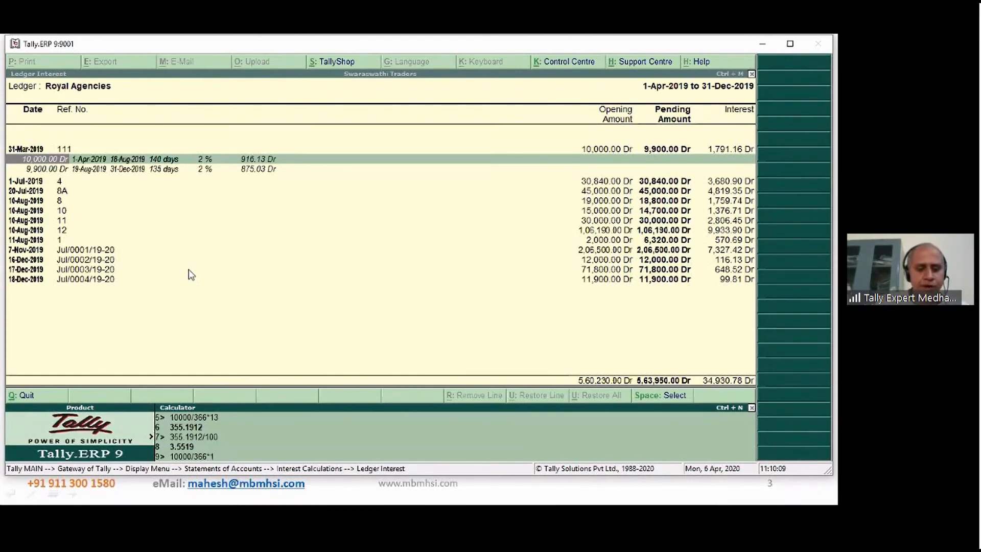
type("140")
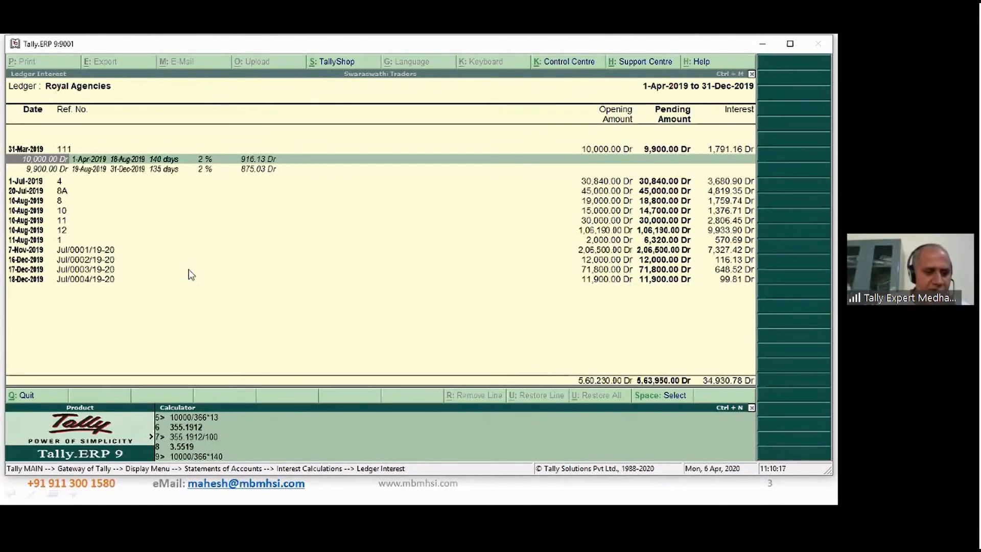
type(")")
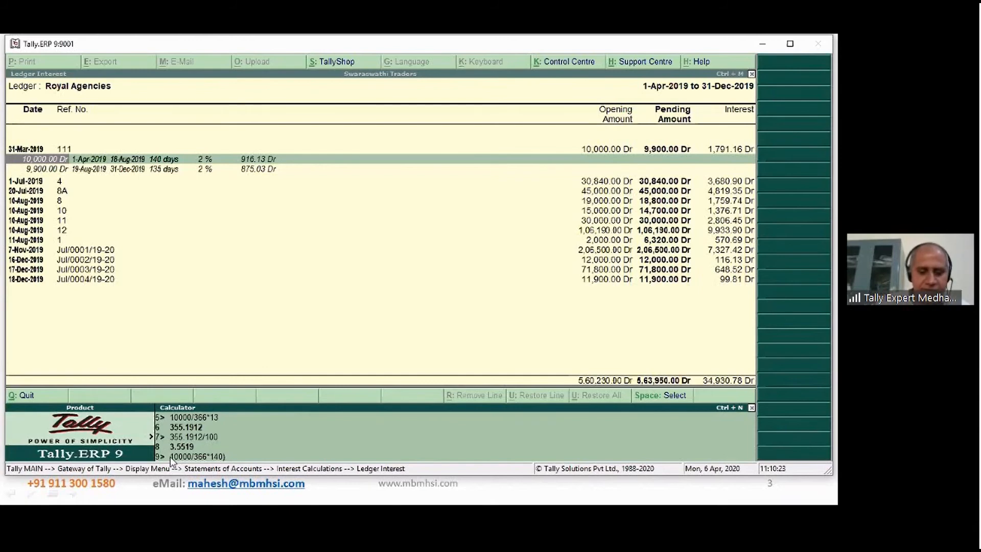
type("(")
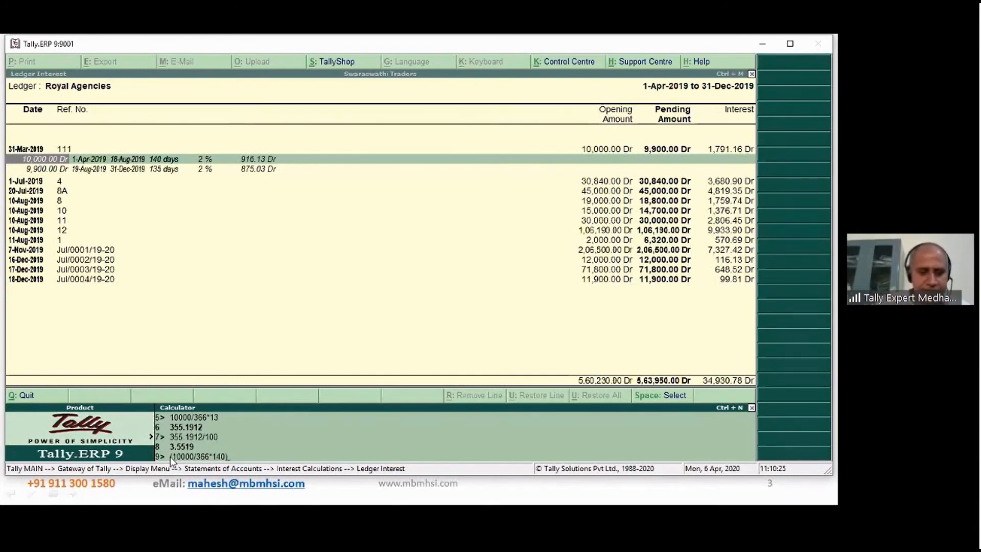
type("*")
type(".02")
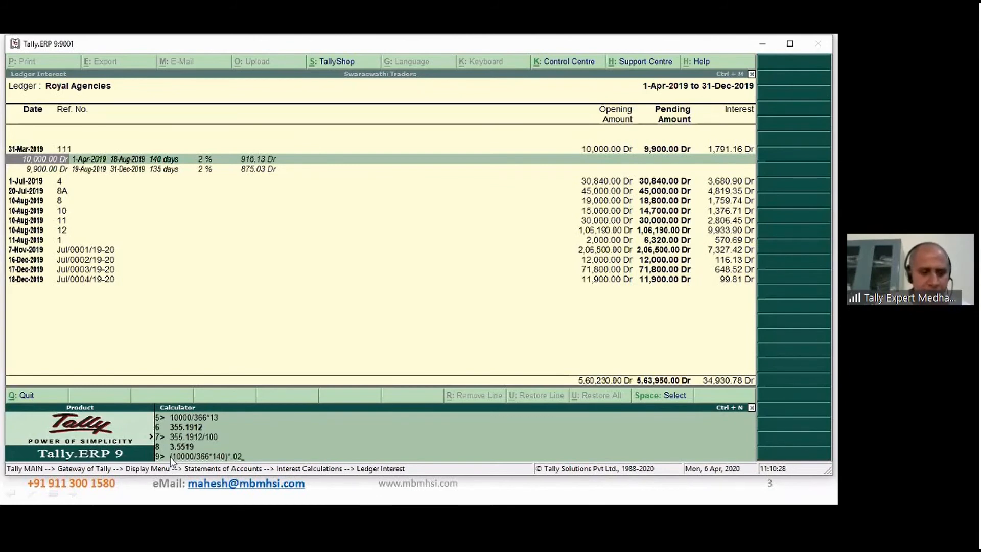
key("Return")
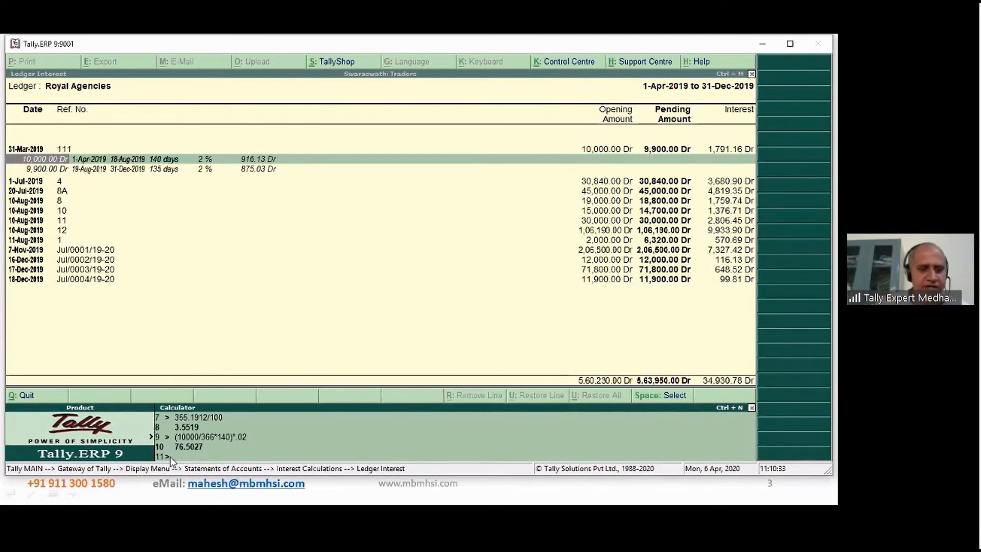
- Calculate 10000/366*140 in the built-in calculator, without the interest rate
key("ctrl+m")
key("ctrl+n")
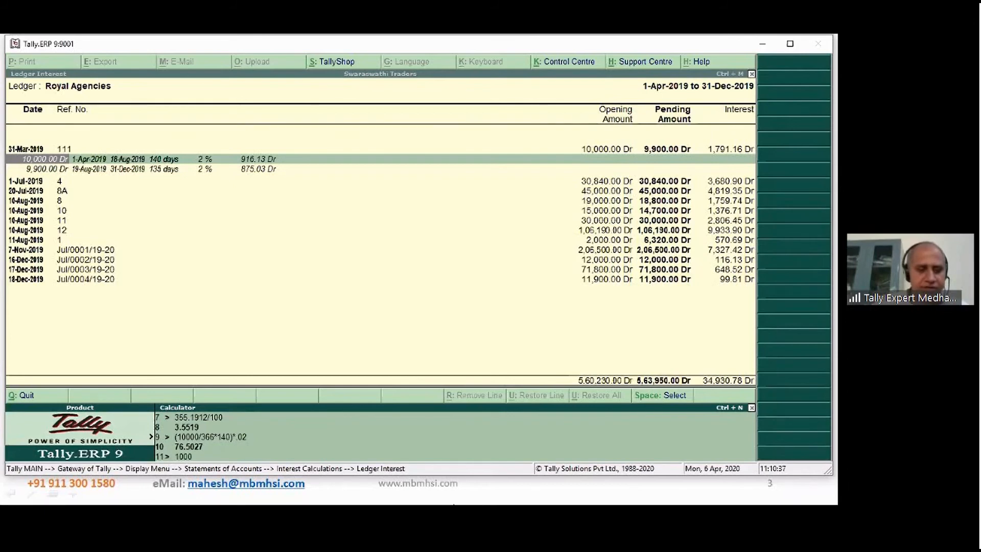
type("10000/3")
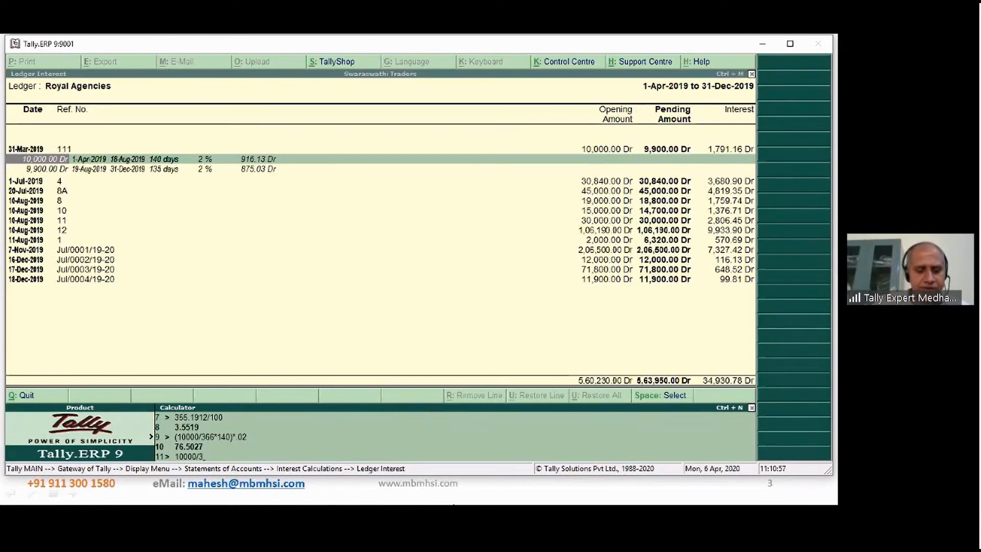
type("66")
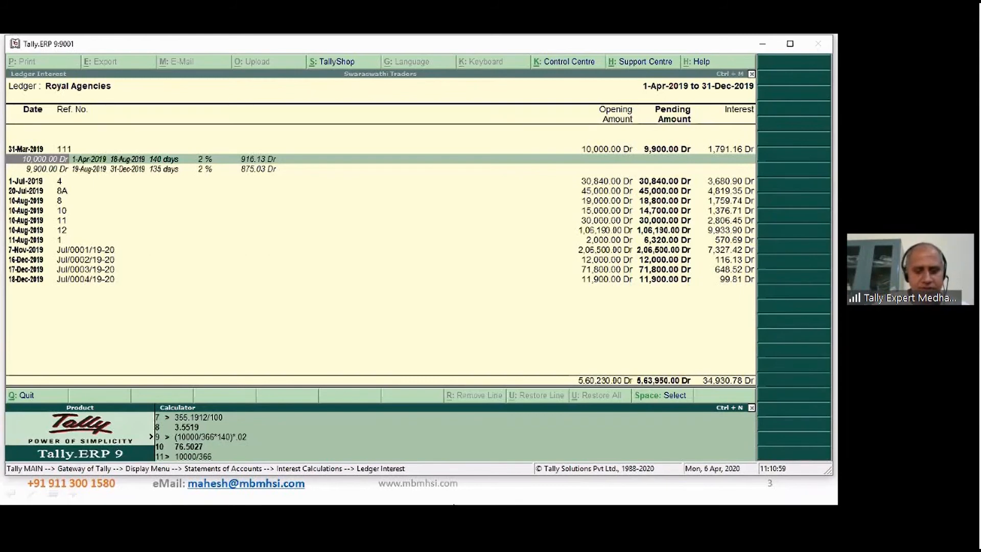
type("*140")
key("Return")
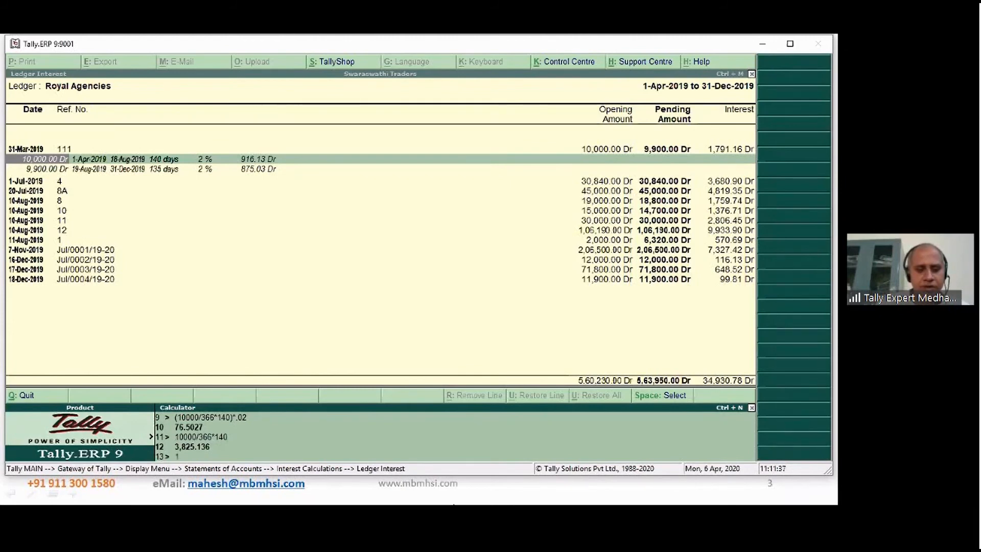
- Calculate 18/30*100 in the built-in calculator to express 18 days as a percentage of a 30-day month
type("8/30")
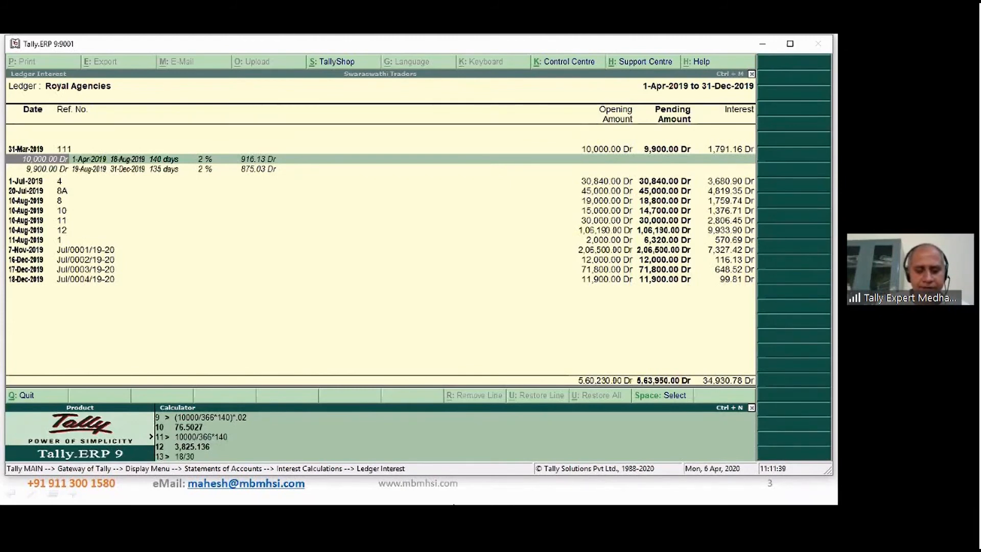
type("*100")
key("Return")
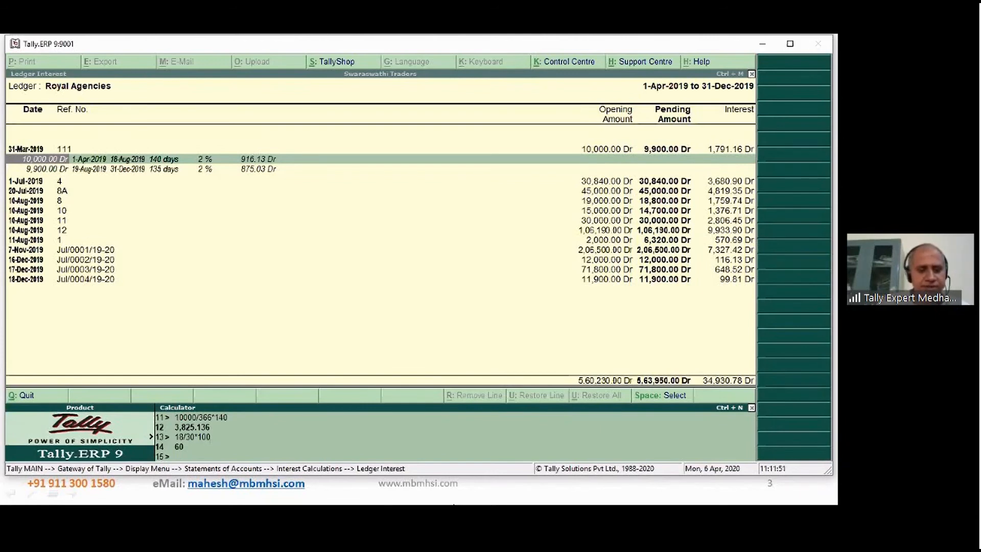
- Calculate 3825.136*4,6/100 in the built-in calculator and divide the result by 2
type("3825.1")
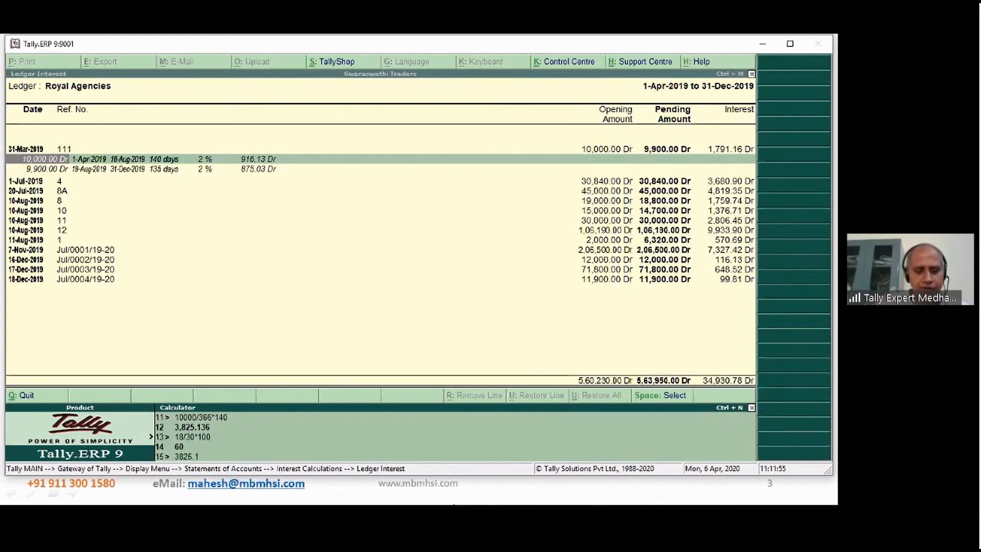
type("36")
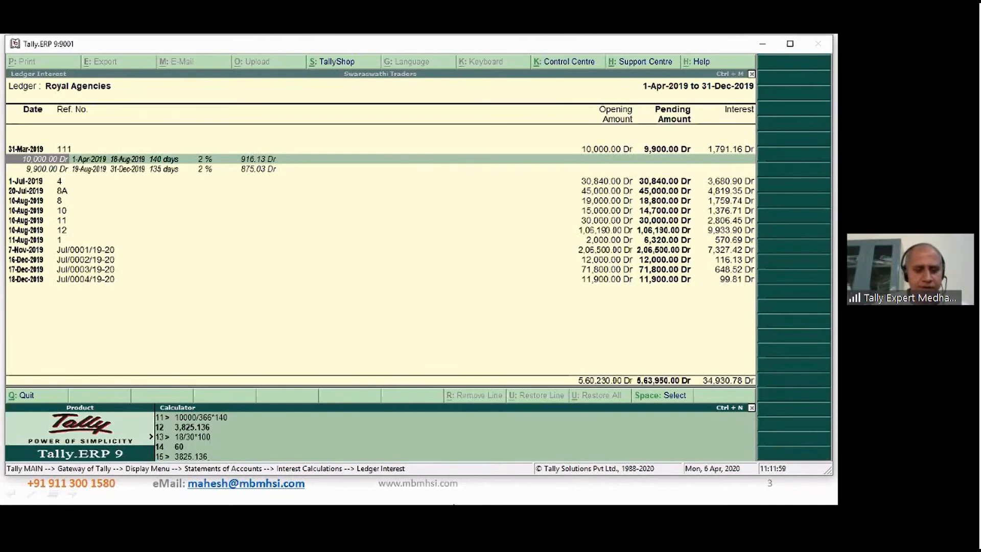
type("*4")
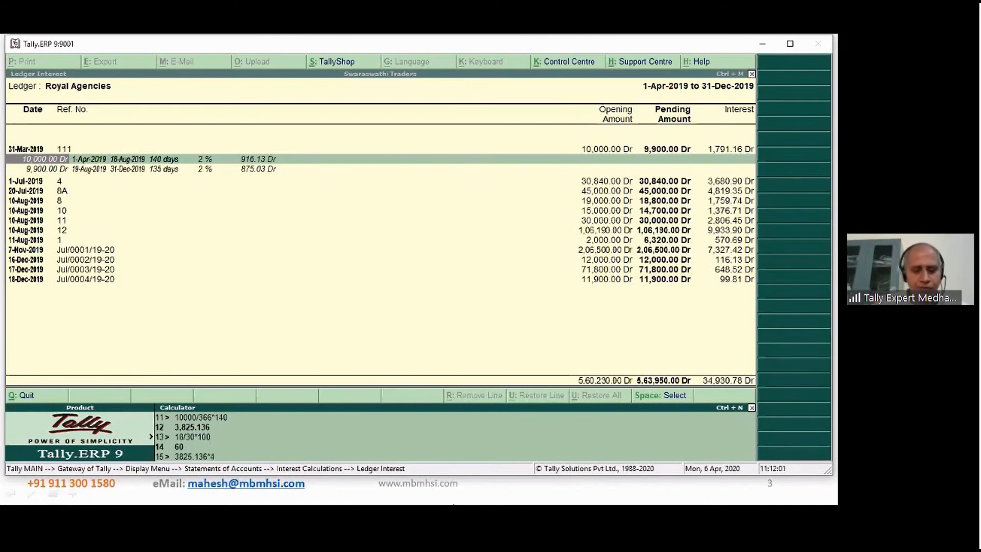
type(".6/")
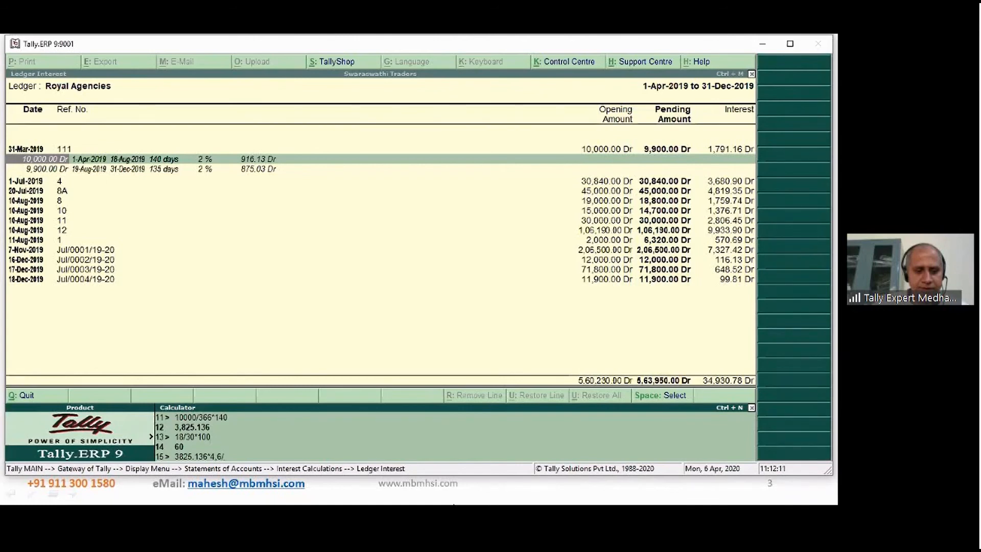
type("00")
key("Return")
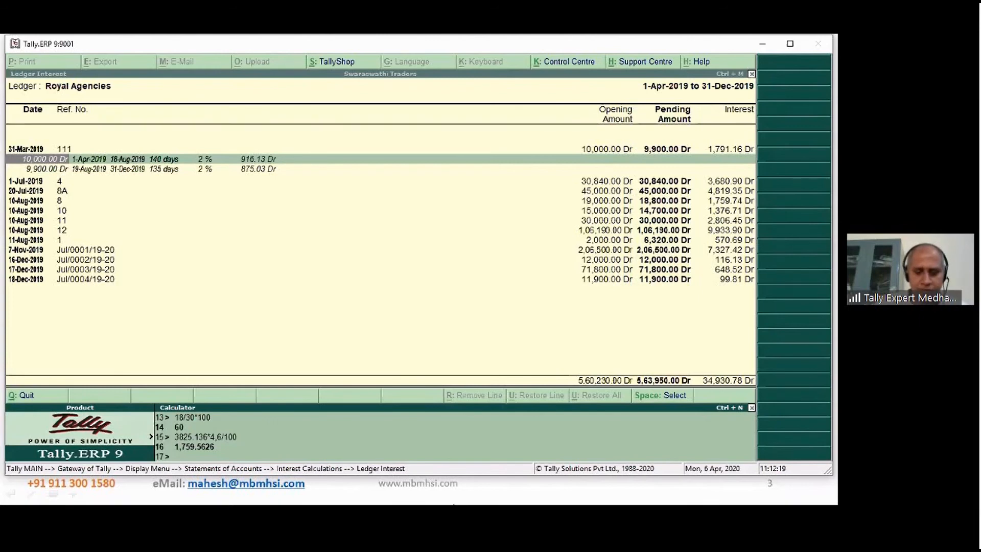
type("/2")
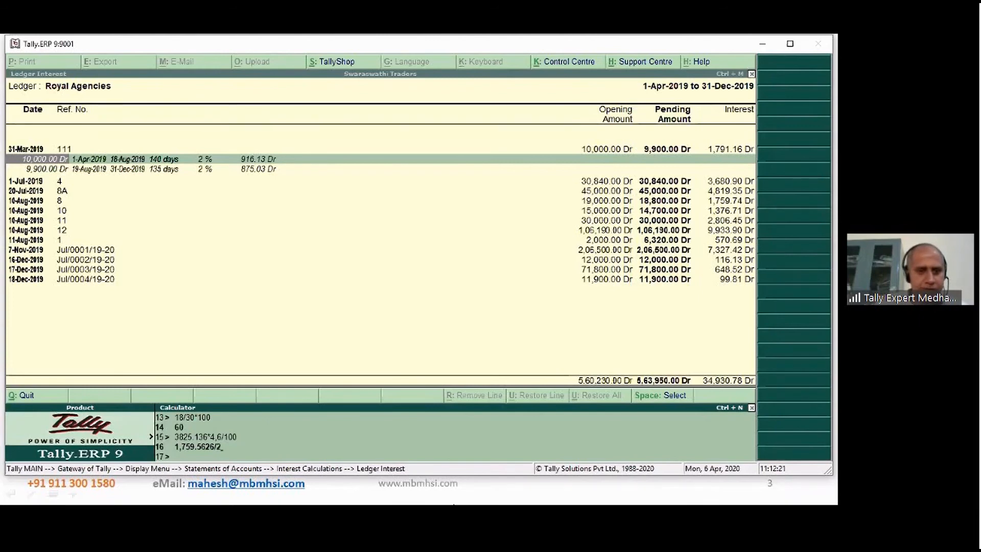
key("Return")
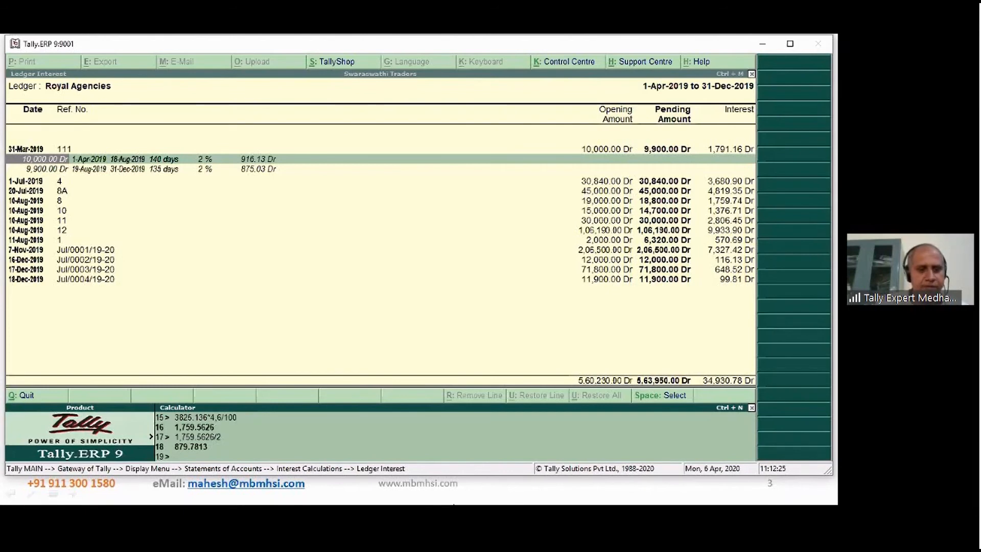
- Look back through the earlier calculator entries, clear the 509.0162/100 entry line and return to the interest report
key("Up")
key("Up")
key("Up")
key("Up")
key("Up")
key("Up")
key("Up")
key("Up")
key("Up")
key("Up")
key("Up")
key("Up")
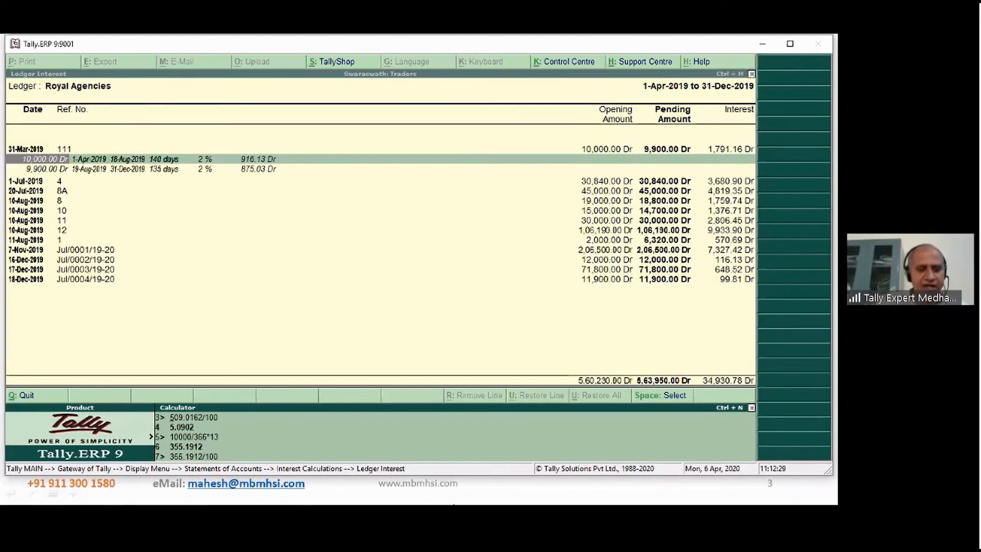
key("Up")
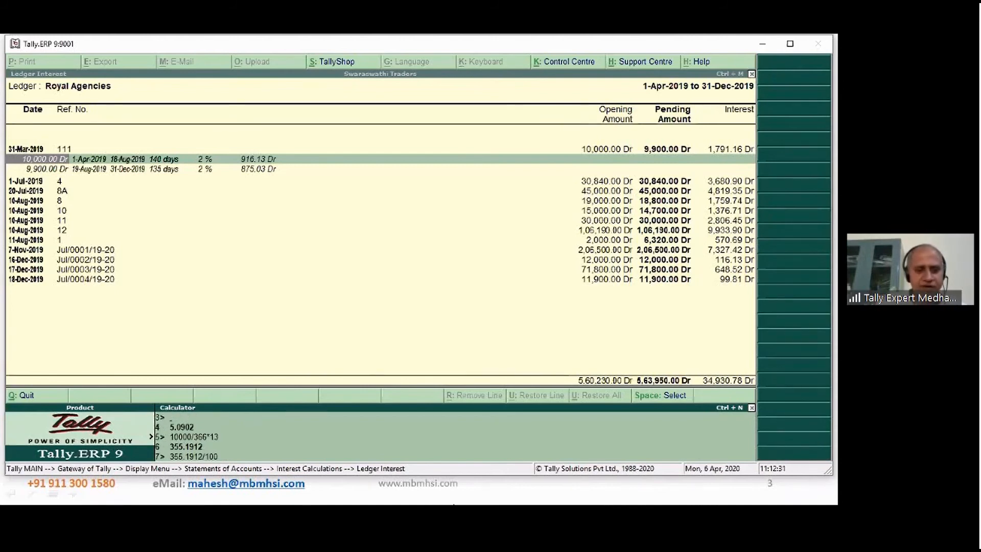
key("ctrl+m")
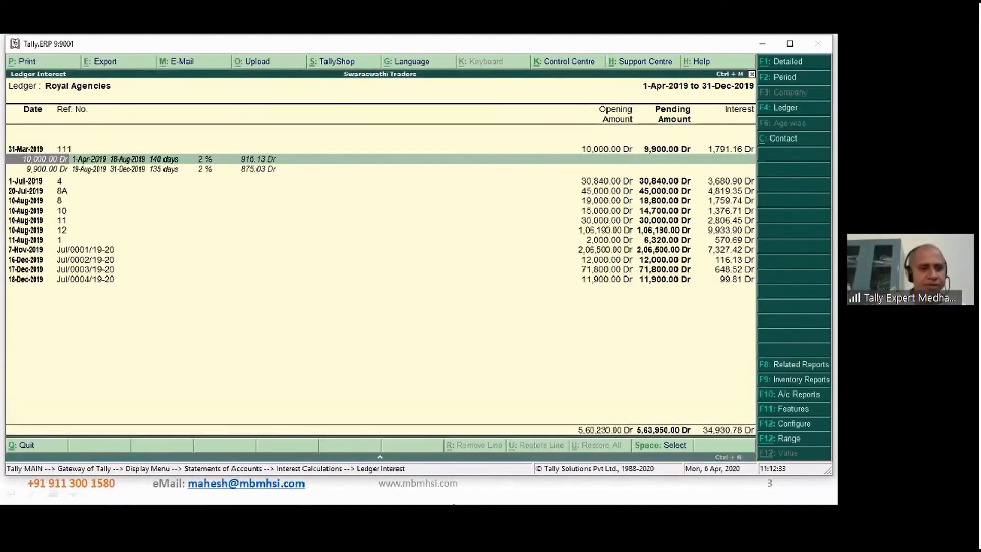
- Expand the period-wise interest breakup of bills 4, 8A and 8 of Royal Agencies
key("Down")
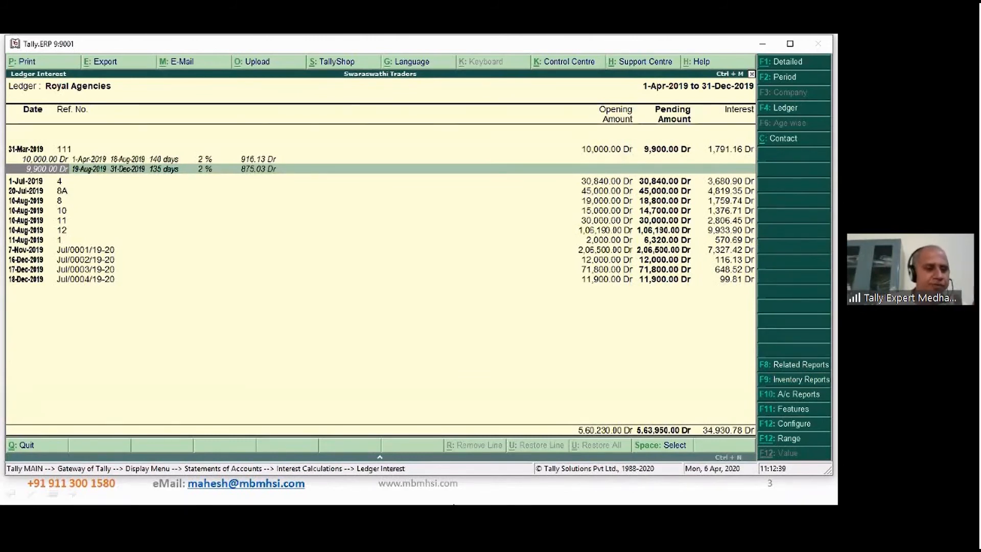
key("Down")
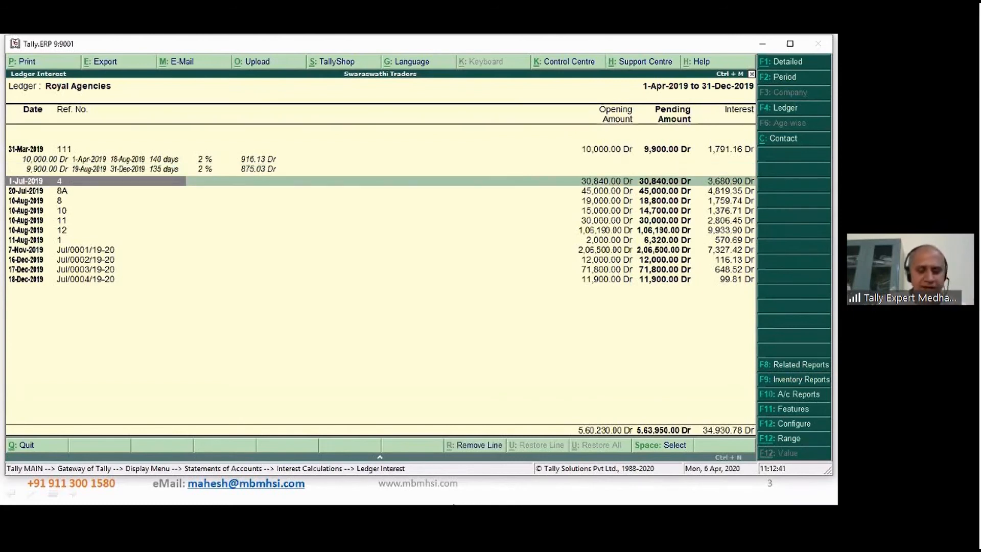
key("shift+Return")
key("Down")
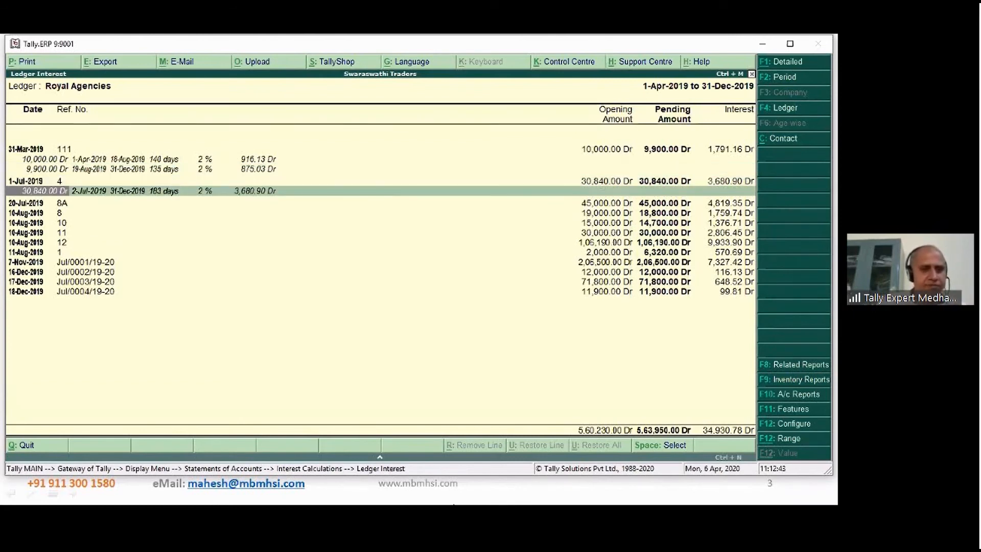
key("Down")
key("shift+Return")
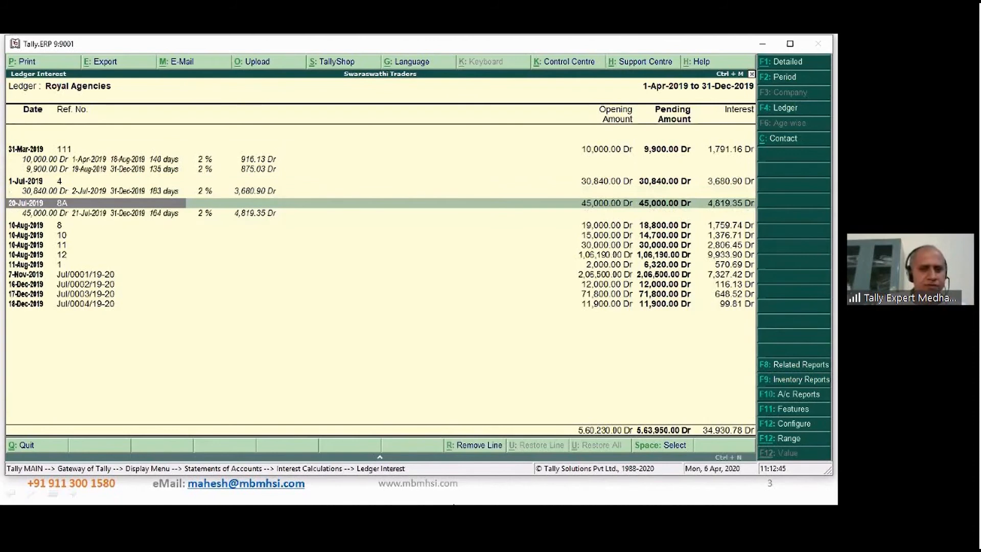
key("Down")
key("Down")
key("shift+Return")
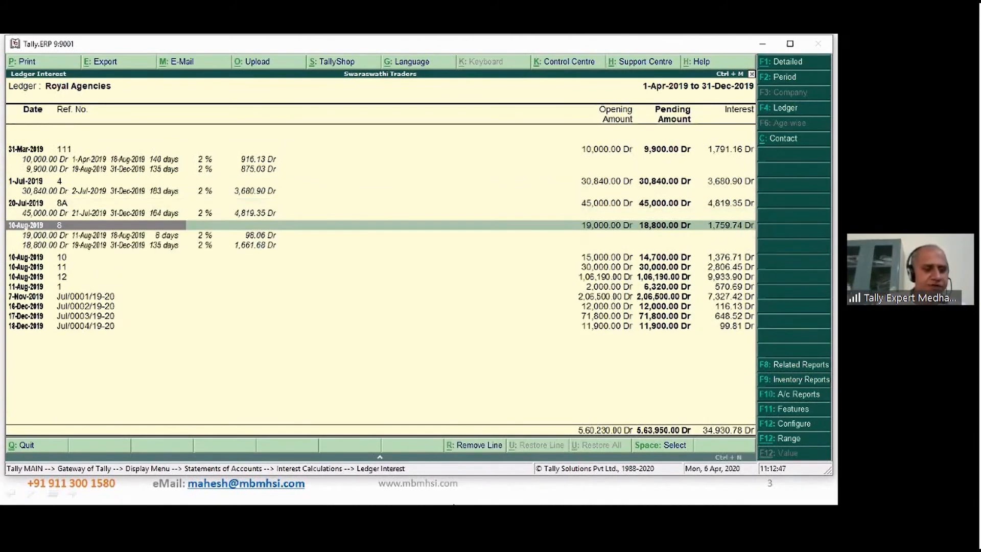
- Expand the period-wise interest breakup of bills 10, 11 and 12, dated 10-Aug-2019
key("Down")
key("Down")
key("Down")
key("shift+Return")
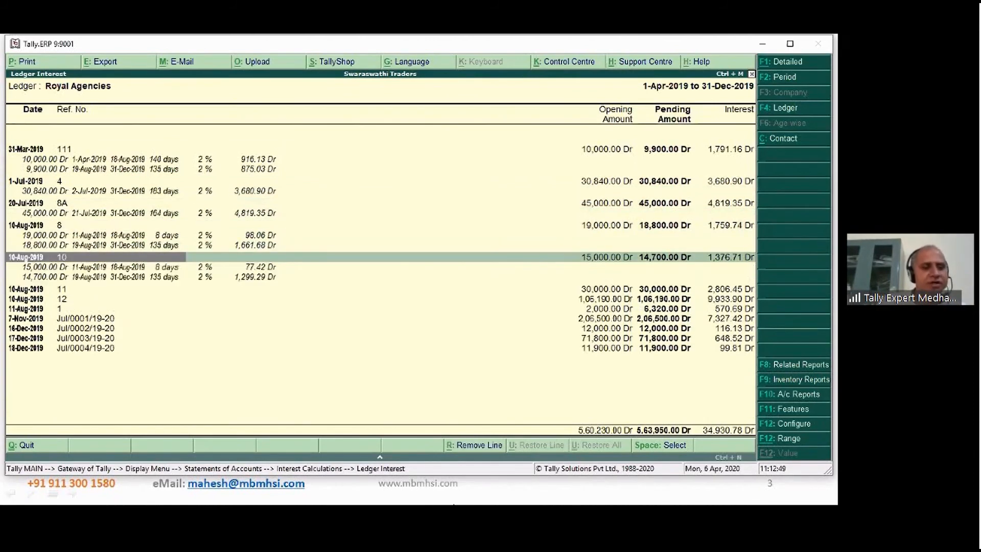
key("Down")
key("Down")
key("Down")
key("shift+Return")
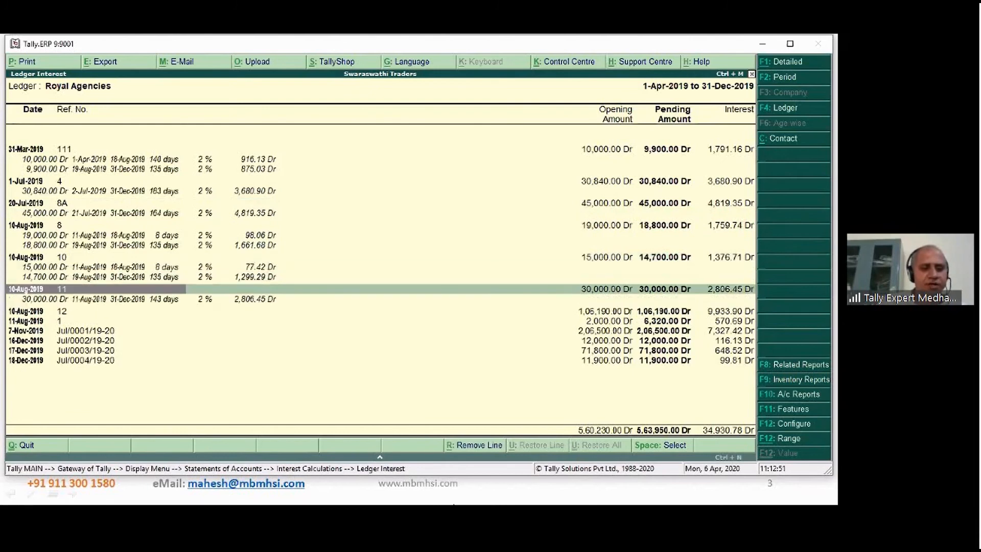
key("Down")
key("Down")
key("shift+Return")
- Expand the period-wise interest breakup of bill 1 dated 11-Aug-2019
key("Down")
key("Down")
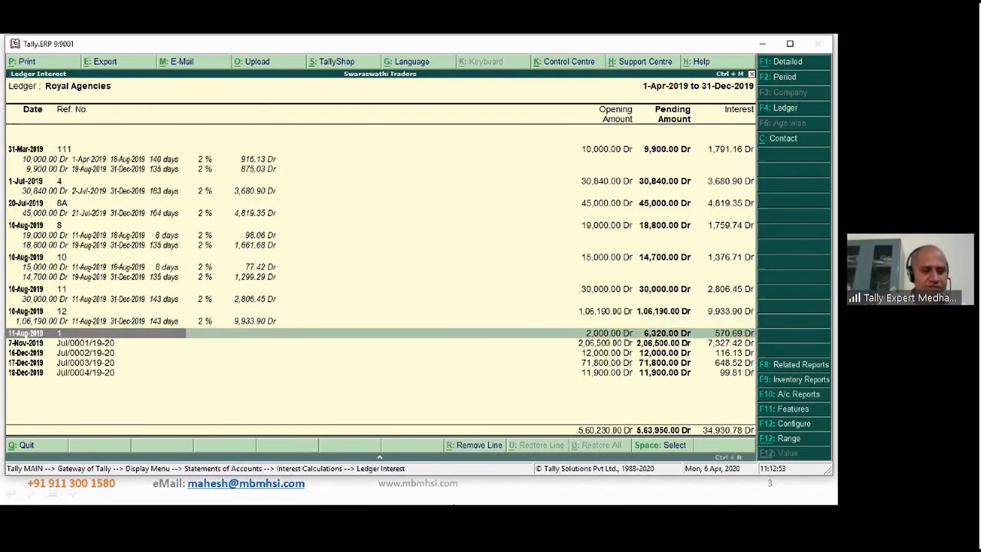
key("shift+Return")
key("Down")
key("Down")
- Examine the amounts, start and end dates, days, rates and interest of bill 1's separate interest periods
key("Down")
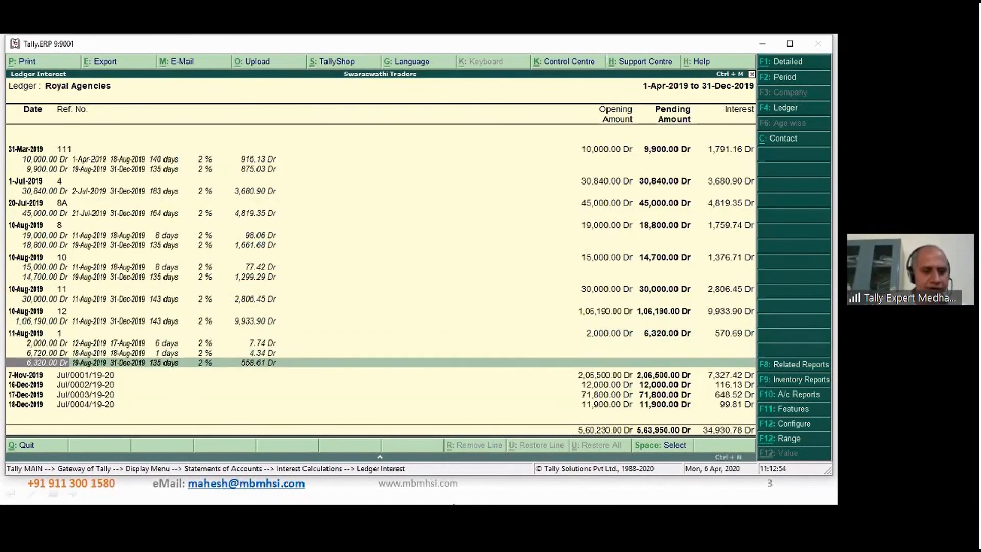
key("Up")
key("Up")
key("Down")
key("Down")
key("Right")
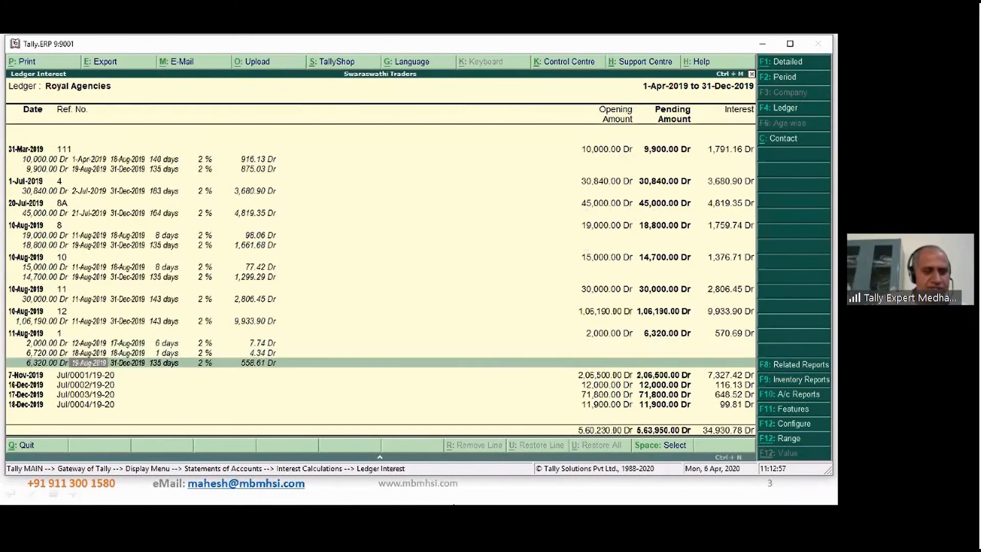
key("Right")
key("Up")
key("Up")
key("Right")
key("Right")
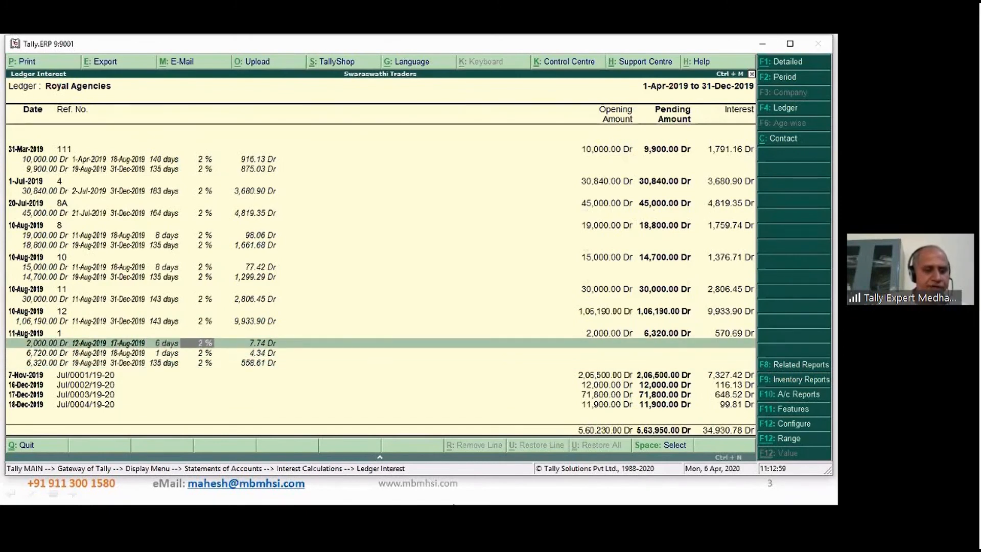
key("Right")
key("Down")
key("Down")
key("Left")
key("Left")
key("Left")
key("Left")
key("Left")
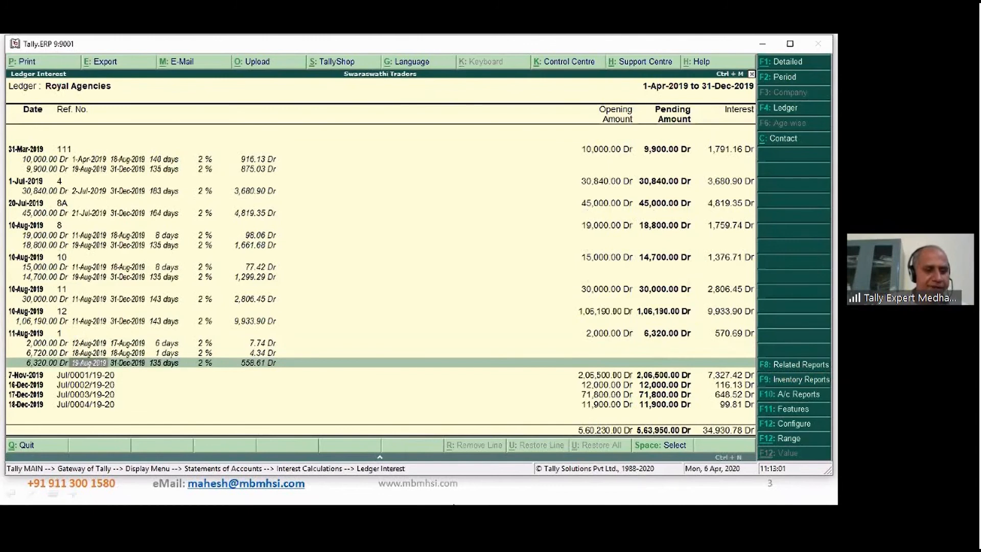
key("Up")
key("Up")
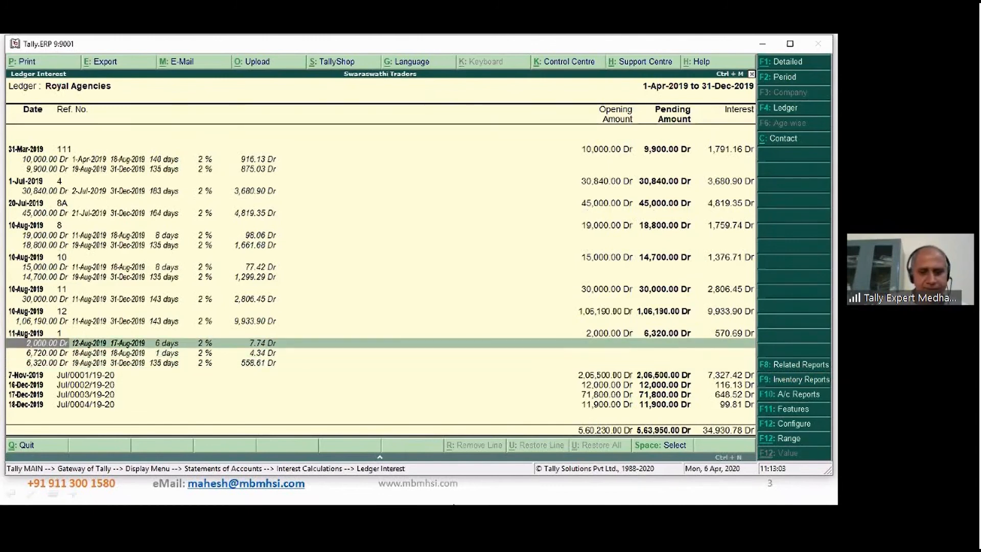
- Expand the period-wise interest breakup of bills Jul/0001/19-20, Jul/0002/19-20 and Jul/0003/19-20, and return to bill 111
key("Down")
key("Down")
key("Down")
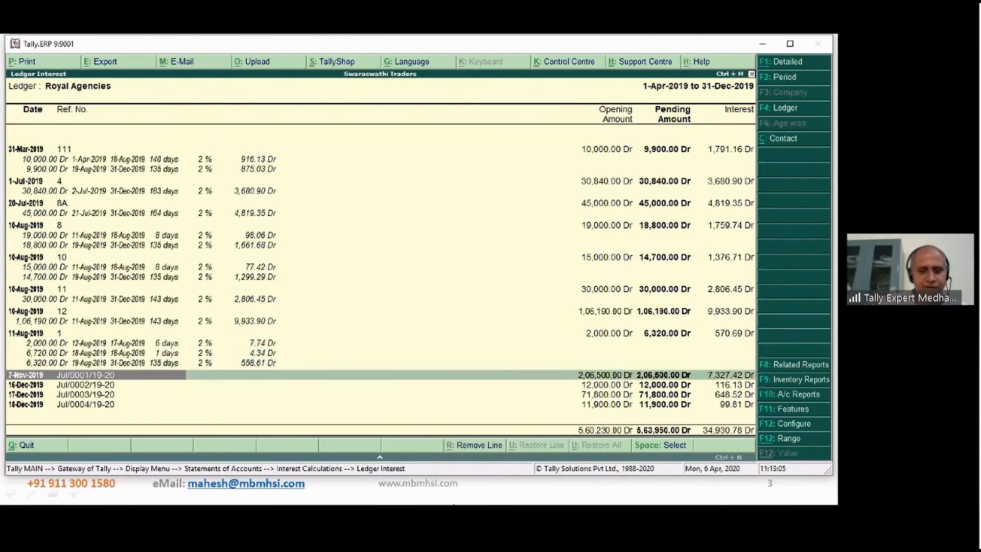
key("Down")
key("Down")
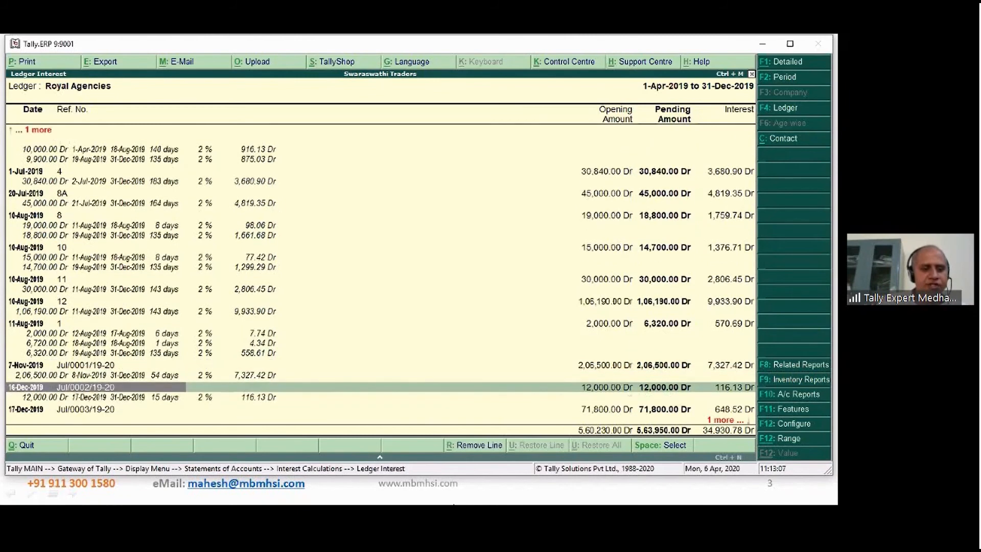
key("Down")
key("Down")
key("Down")
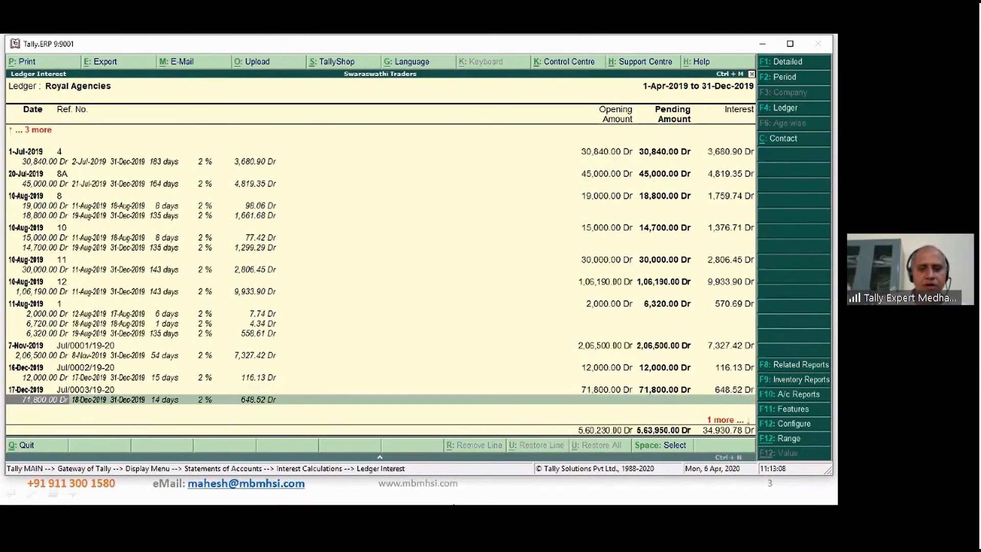
key("Up")
key("Up")
key("Up")
key("Up")
key("Up")
key("Up")
key("Up")
key("Up")
key("Up")
key("Up")
key("Up")
key("Up")
key("Up")
key("Up")
key("Up")
key("Up")
key("Up")
key("Up")
key("Up")
key("Up")
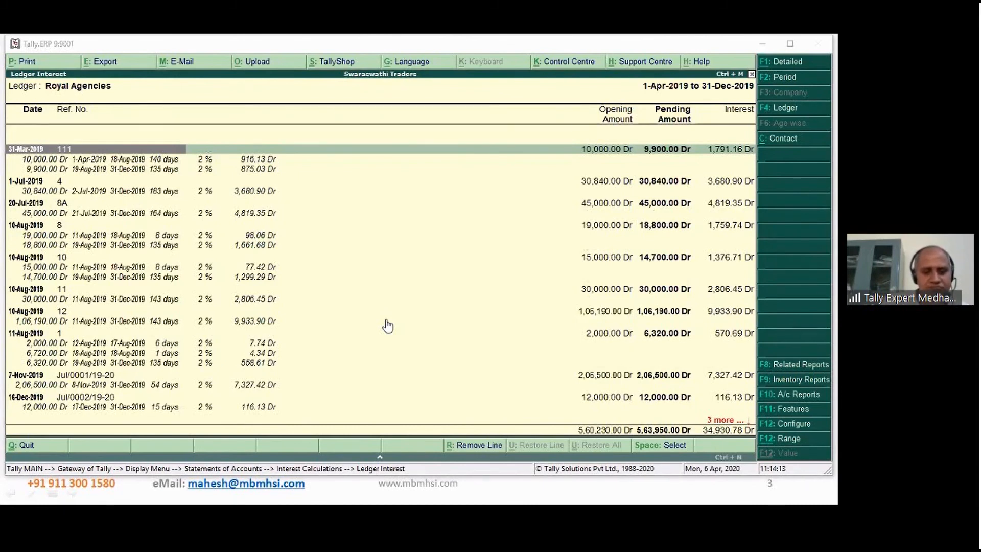
- Open the built-in calculator and go to its newest empty line
left_click(387, 460)
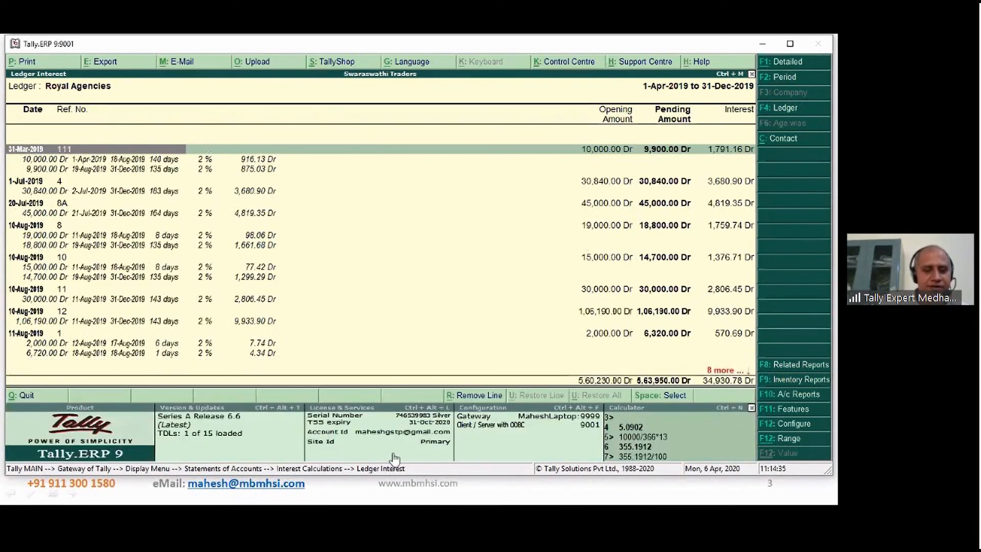
left_click(746, 458)
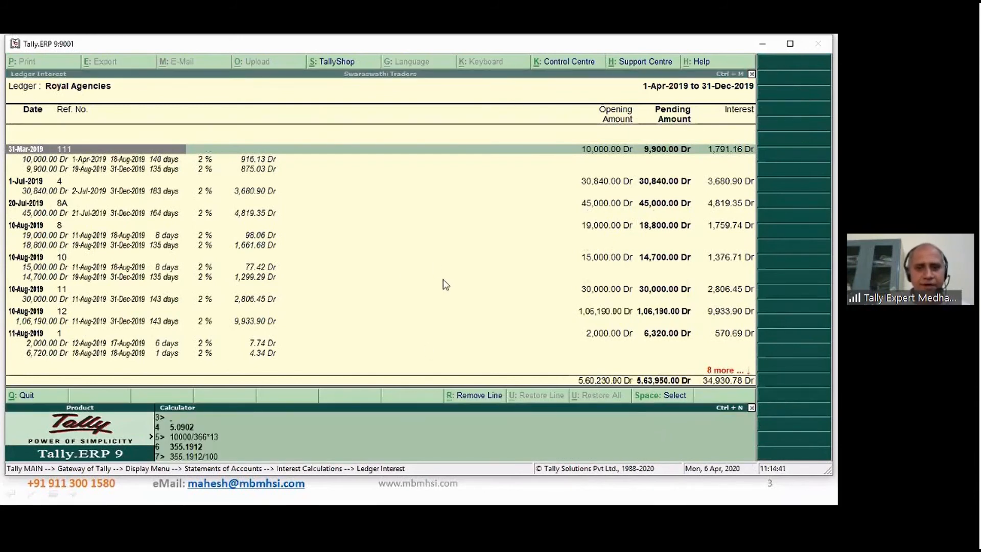
left_click(281, 443)
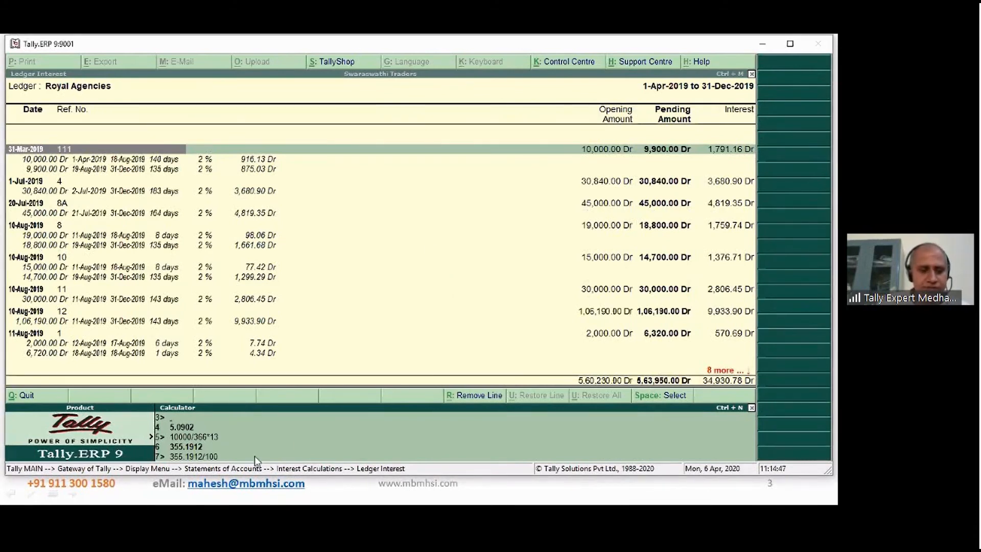
key("Up")
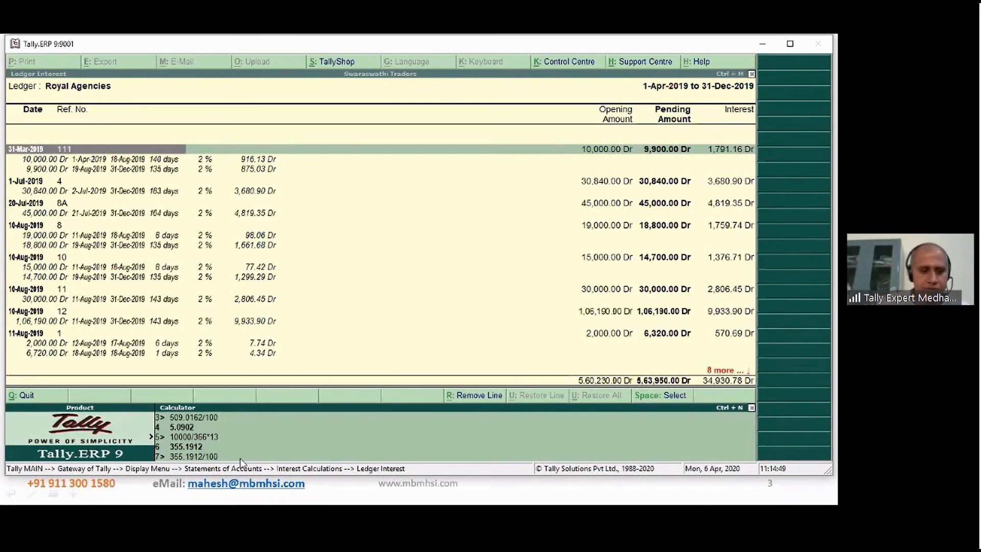
key("Down")
key("Down")
key("Down")
key("Down")
key("Down")
key("Down")
key("Down")
key("Down")
key("Down")
key("Down")
key("Down")
key("Down")
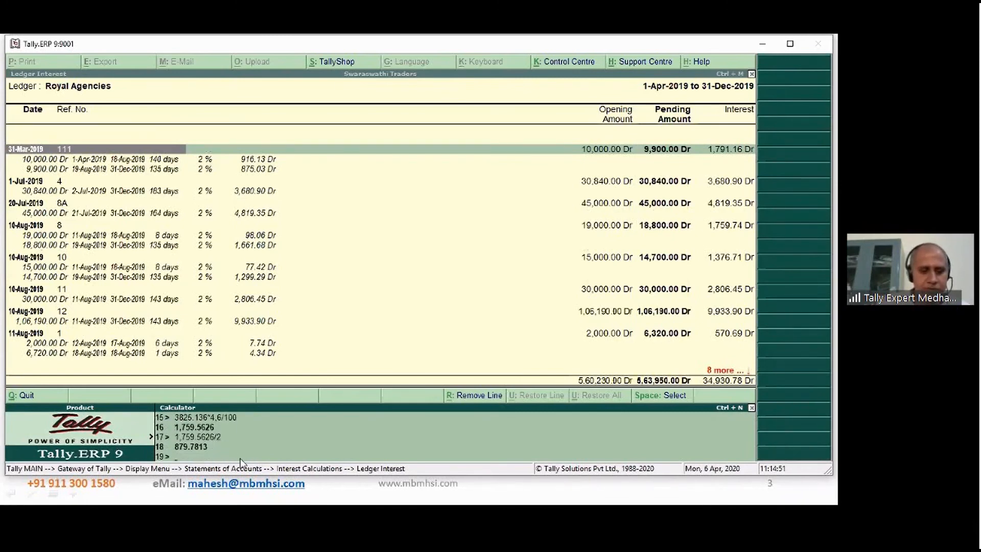
- Calculate 10000/366*140 for the first interest period of bill 111
type("10000/")
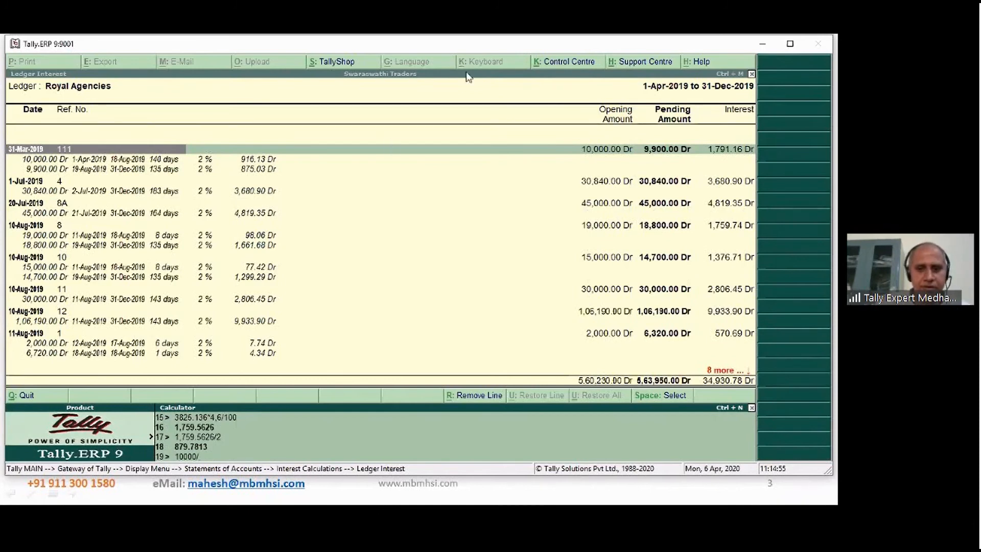
left_click(489, 74)
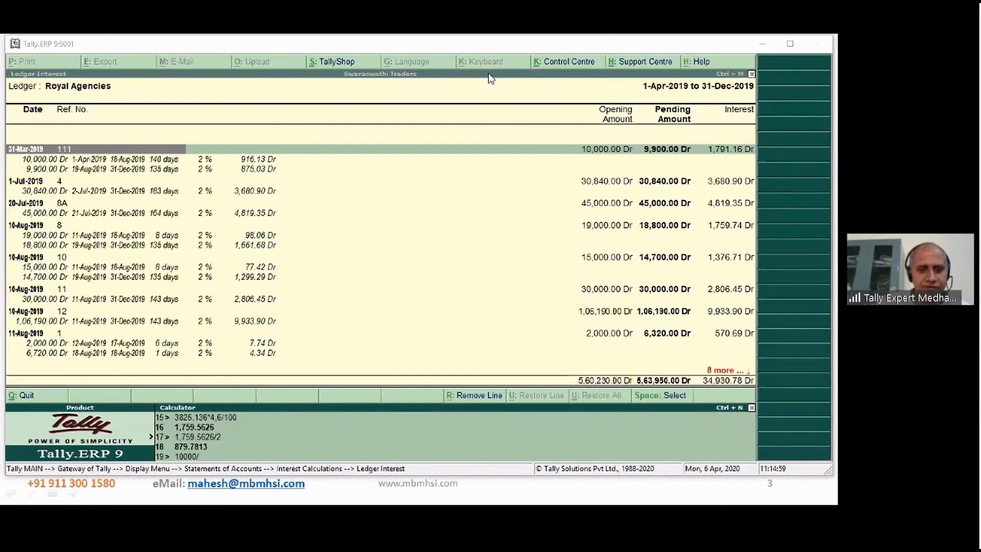
left_click(243, 458)
type("366")
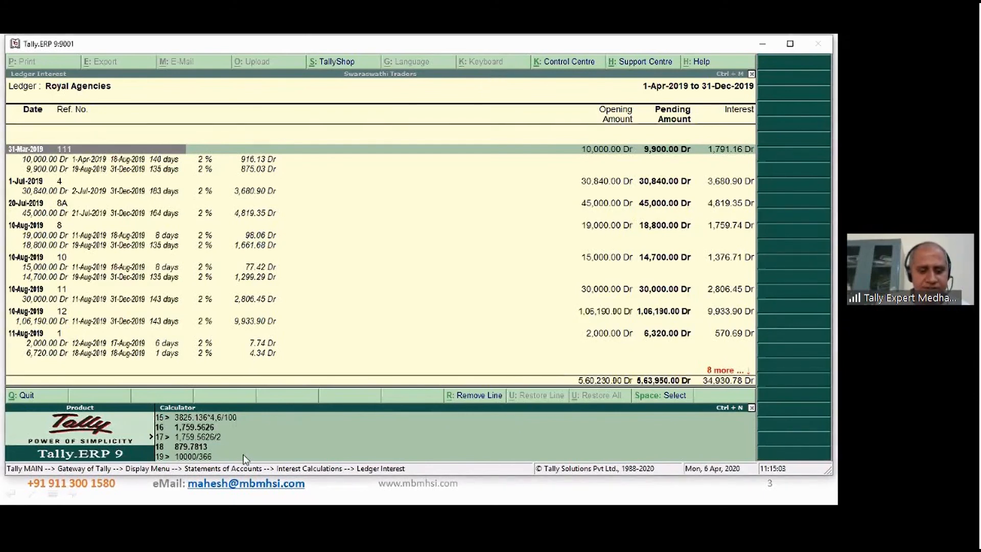
type("*140")
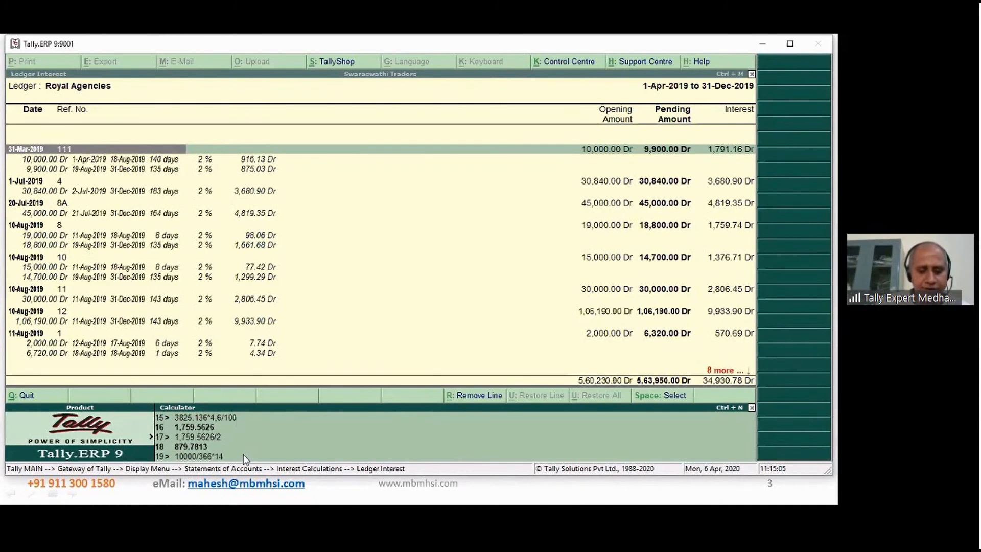
key("Return")
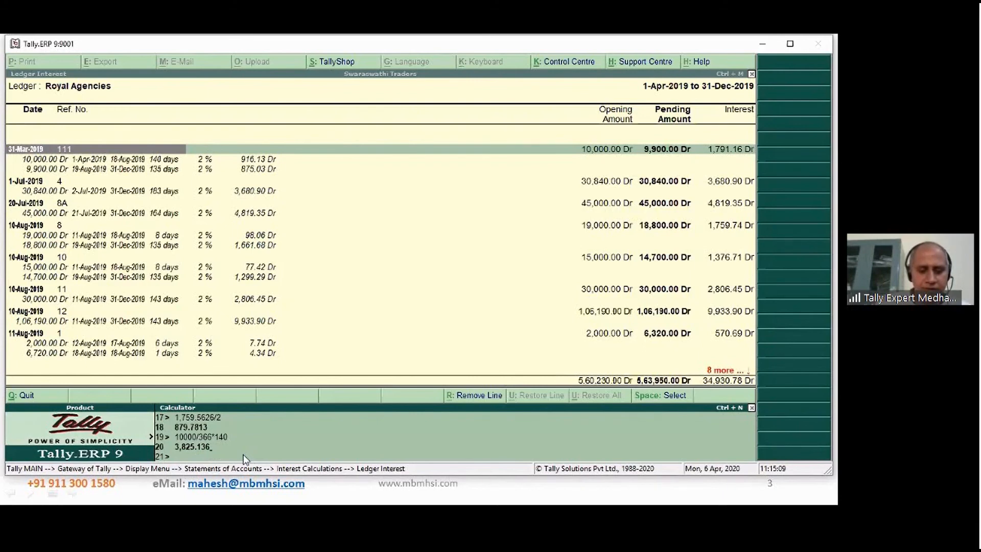
- Apply the 24% annual rate to the calculated result with *24/100
type("*24/100")
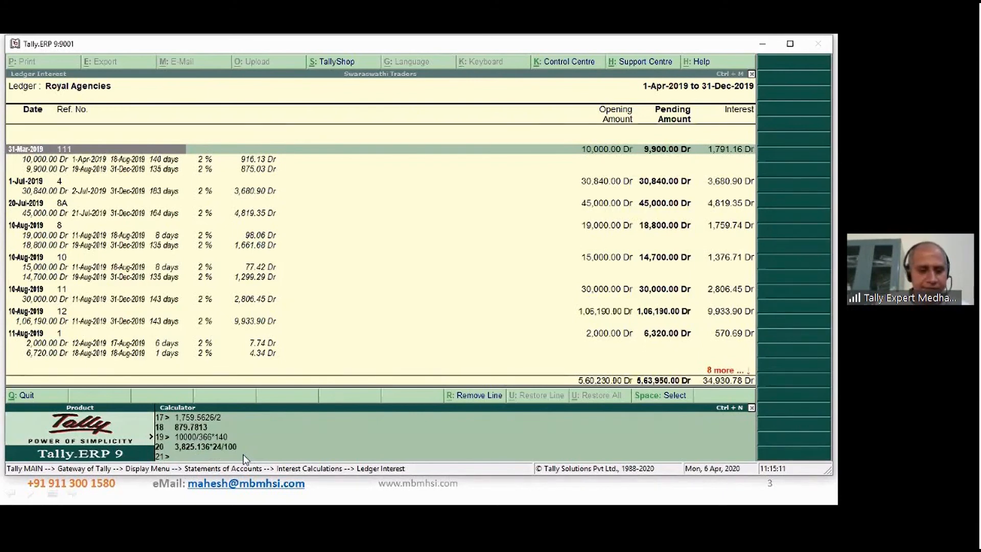
key("Return")
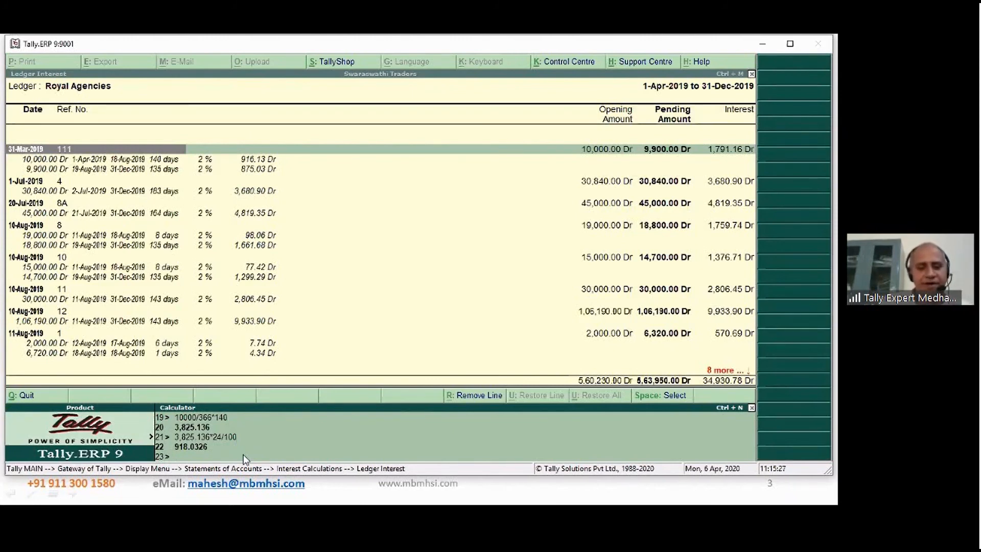
left_click(588, 48)
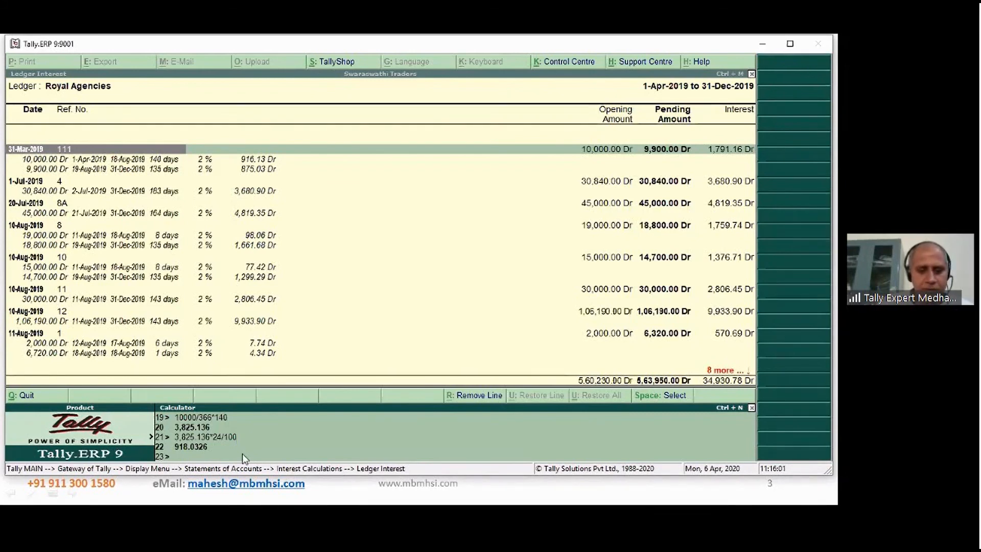
- Try to calculate the 4.6-month interest on 10000 with the expressions 10000*4.6%2% and 10000%4.6%
type("10000")
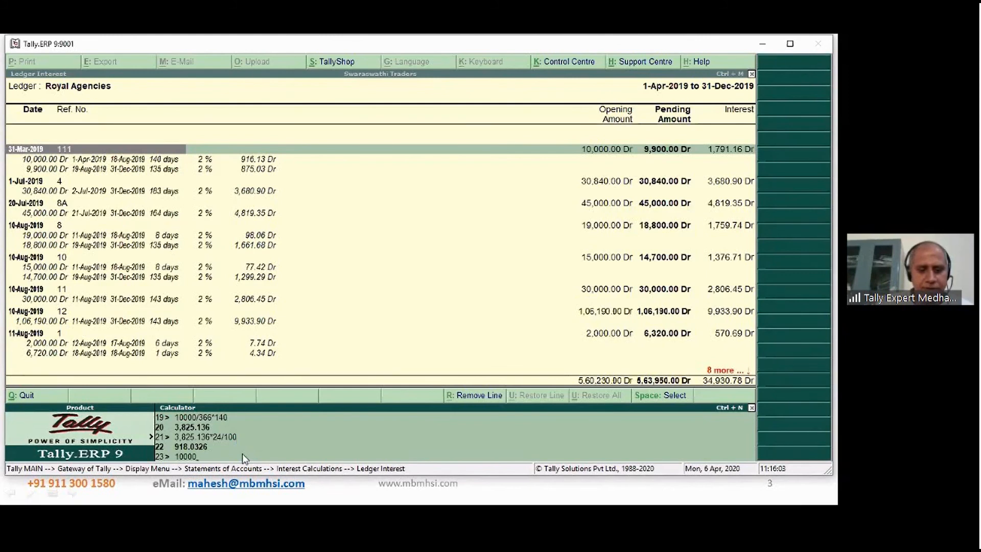
type("*4.6")
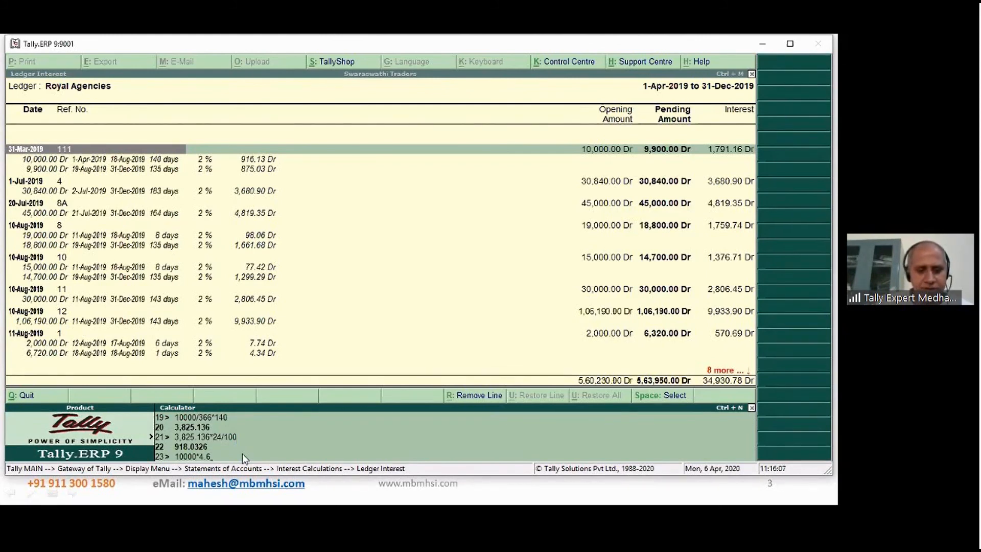
type("%2")
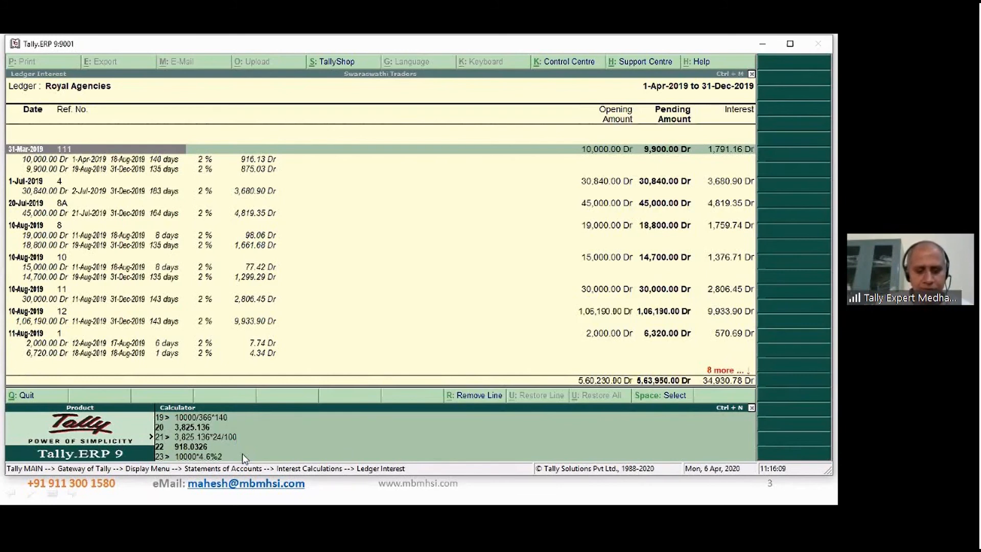
type("%")
key("Return")
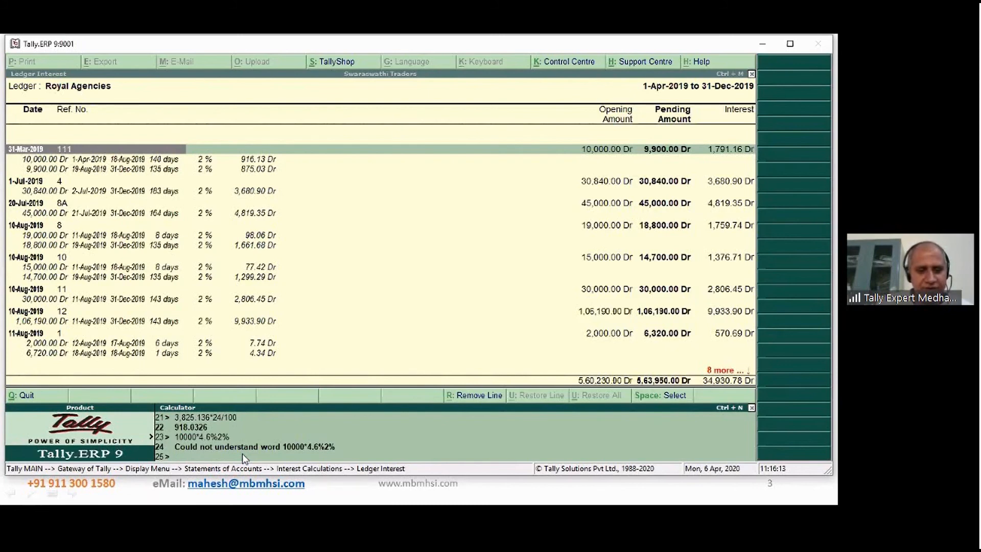
type("10000%")
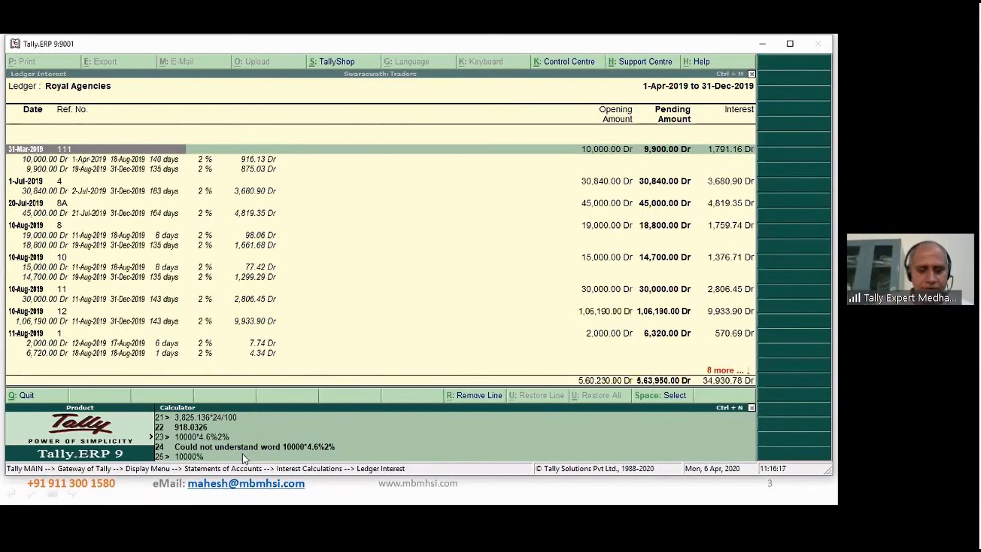
type("4.6")
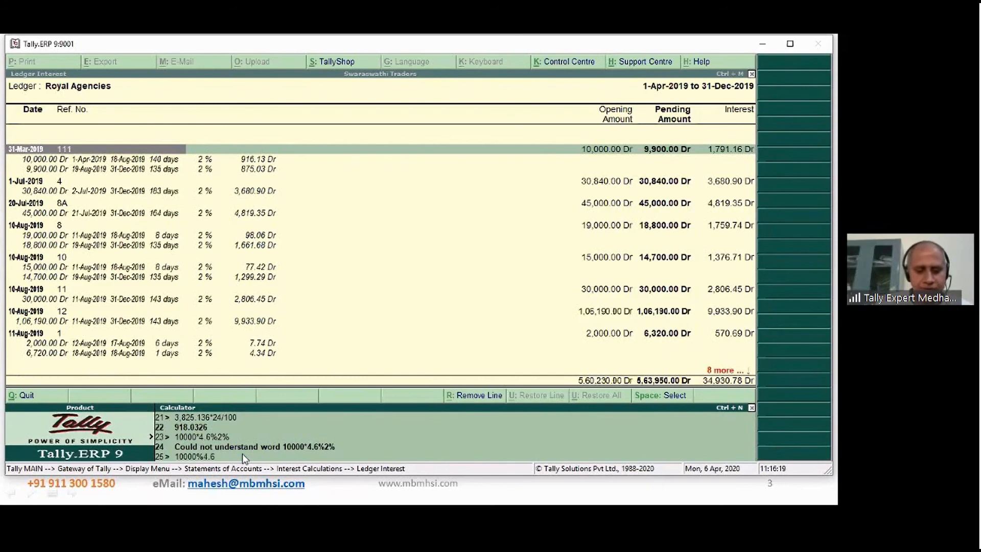
key("Return")
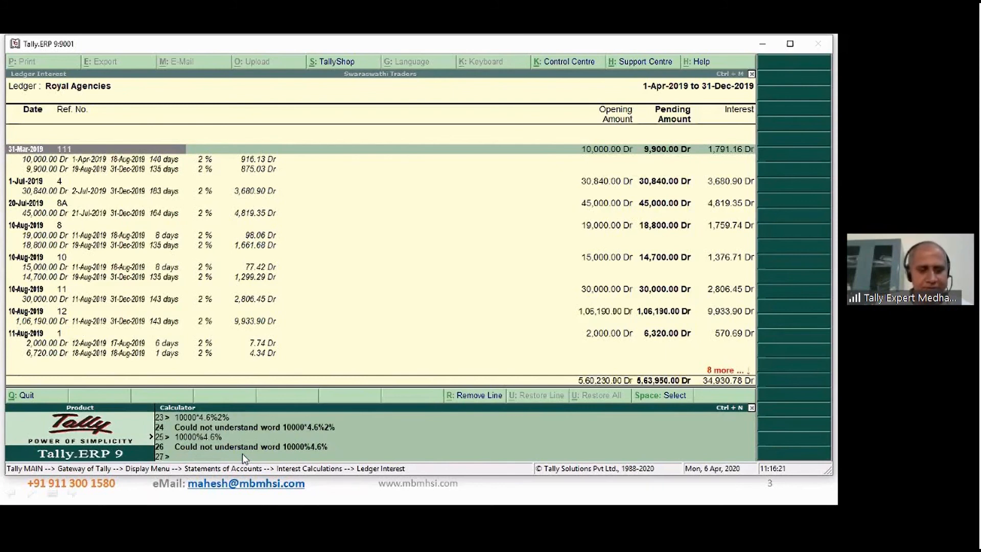
- Calculate the interest on 10000 for 4.6 months at 2% per month with 10000*4.6*2%
type("10000")
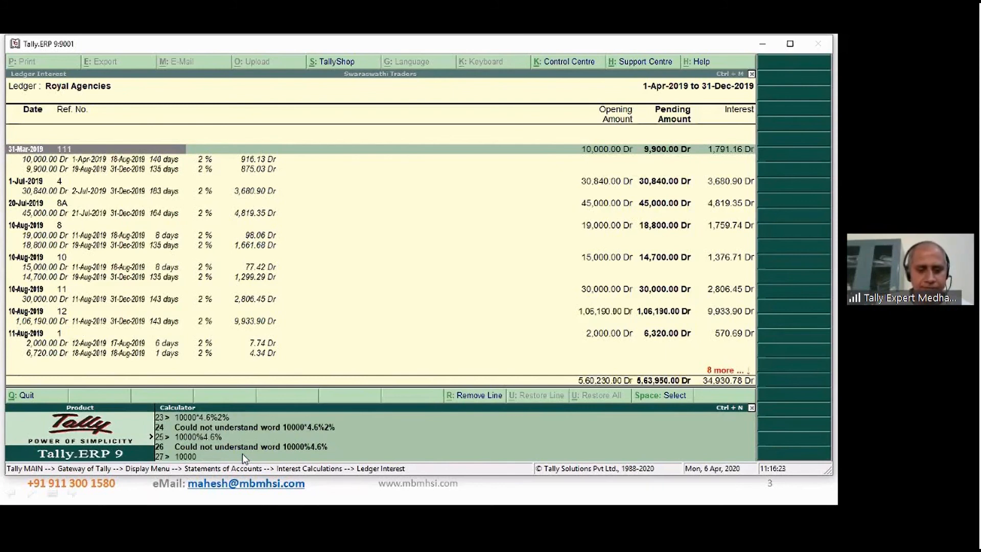
type("*4.")
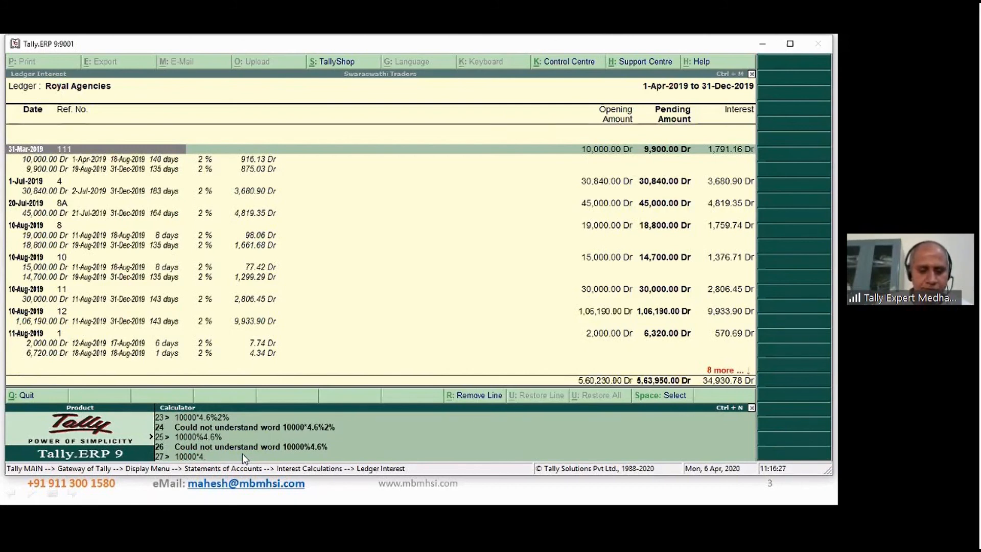
type("6")
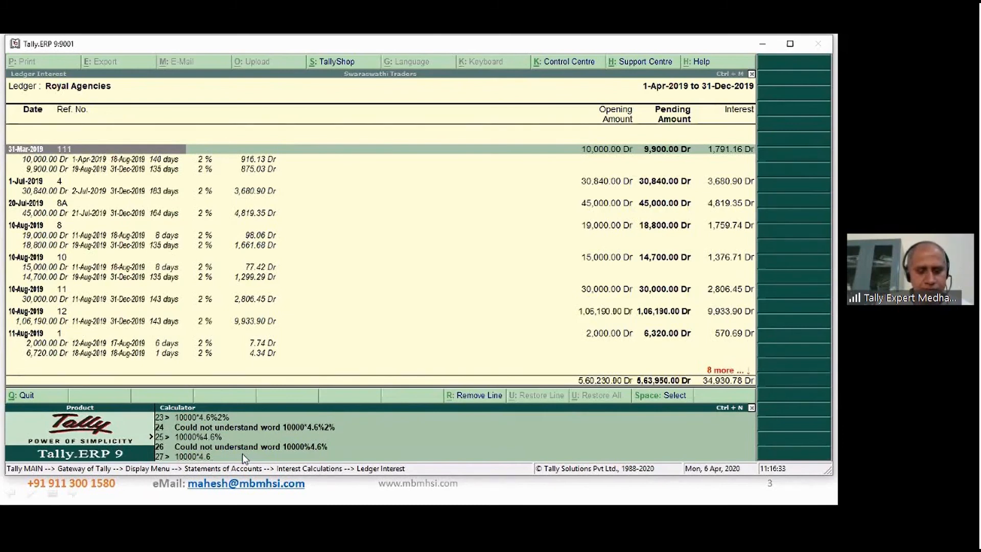
type("*2")
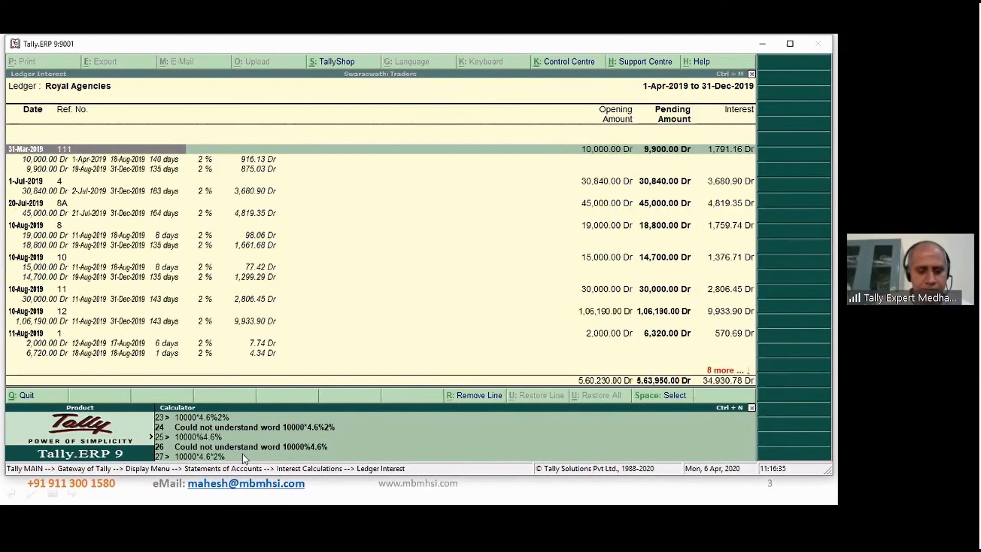
type("%")
key("Return")
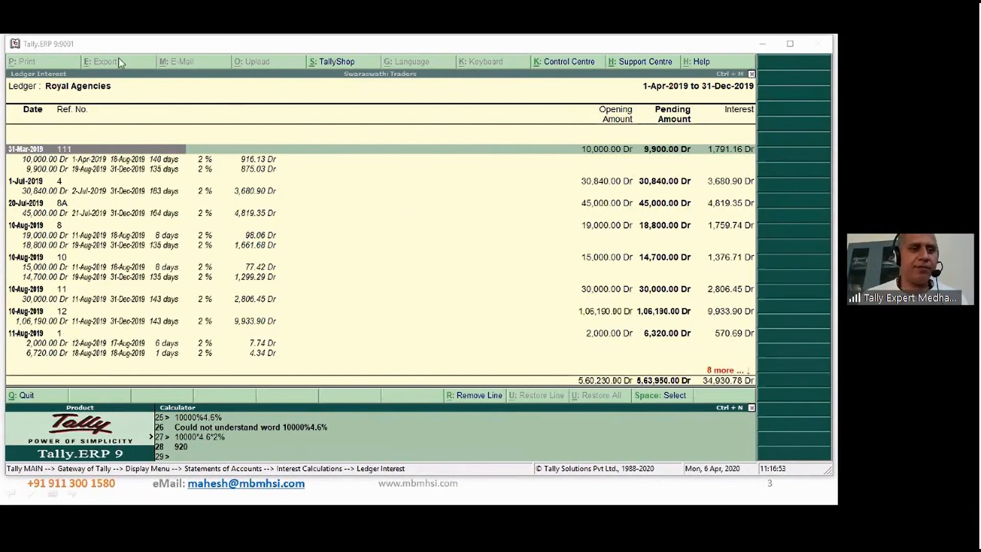
- Leave the calculator and the Royal Agencies interest report, and return to the Gateway of Tally
left_click(278, 271)
key("ctrl+m")
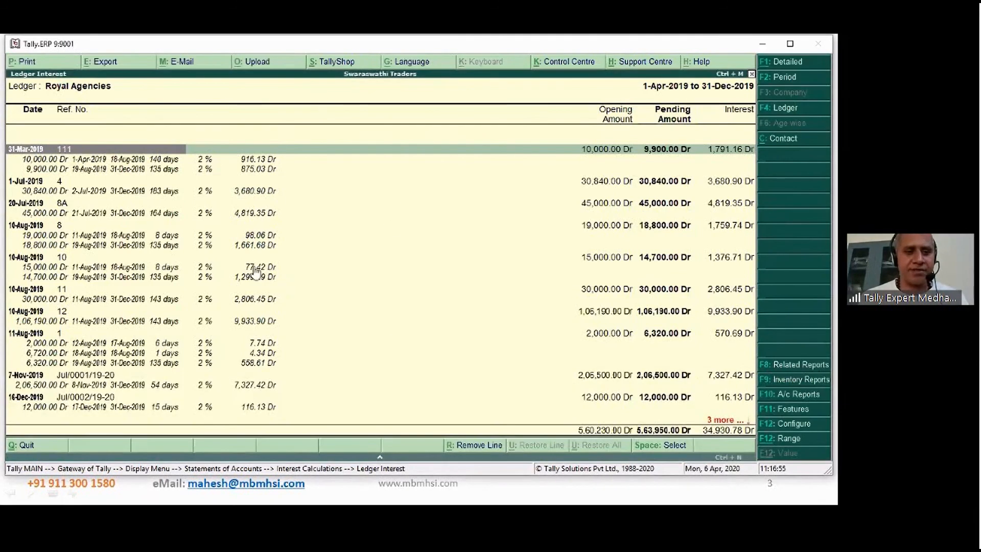
key("Escape")
key("Escape")
key("Escape")
key("Escape")
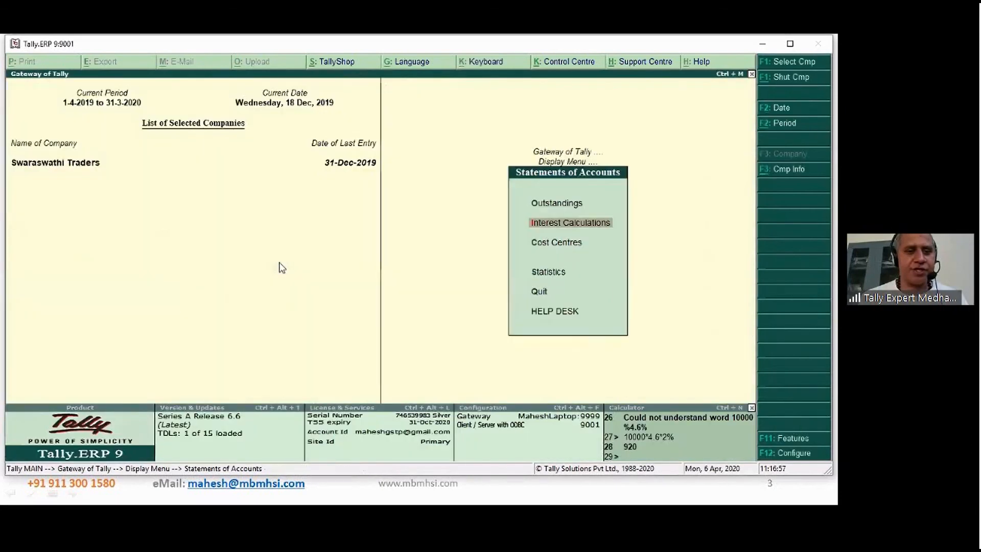
key("alt+Tab")
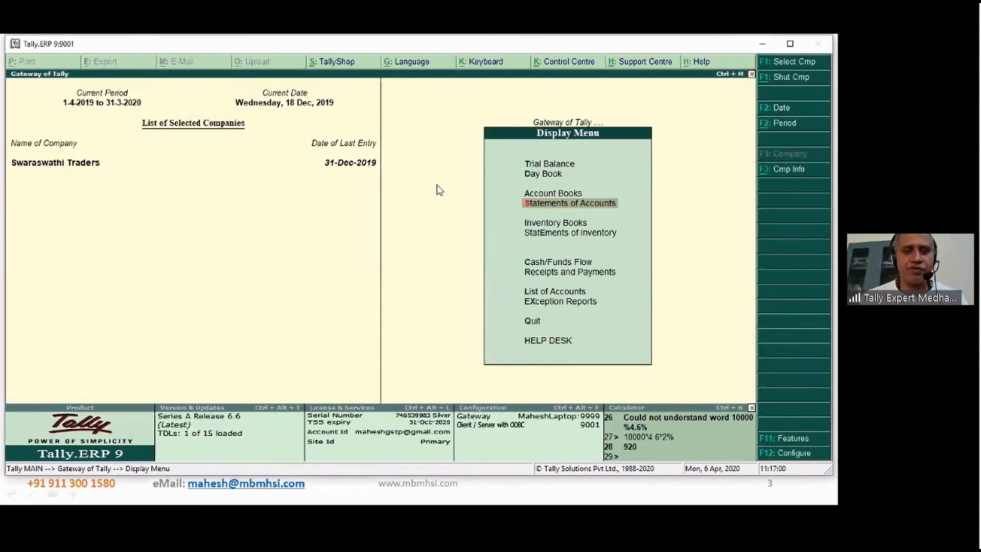
key("Escape")
- Open the Royal Agencies ledger for alteration from the single-ledger list
key("a")
key("l")
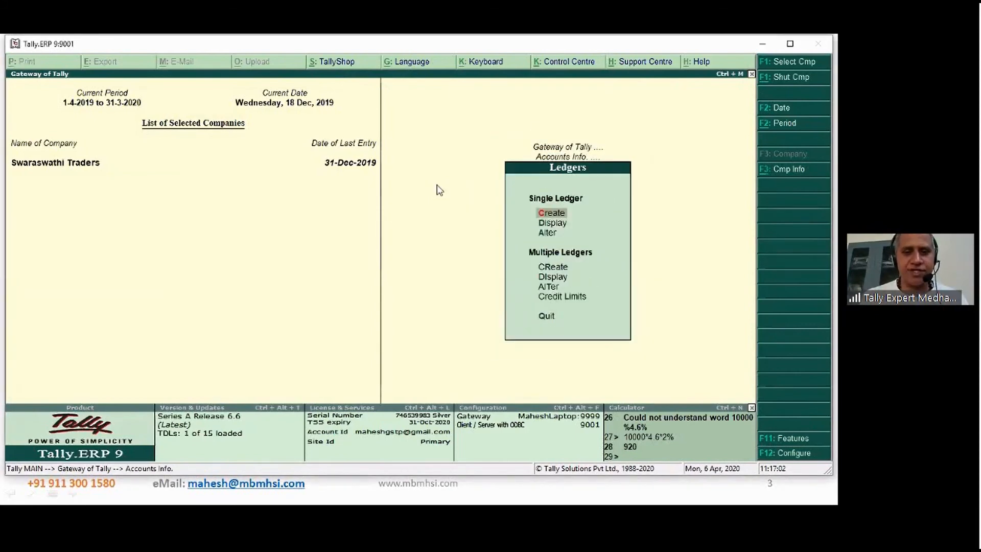
key("a")
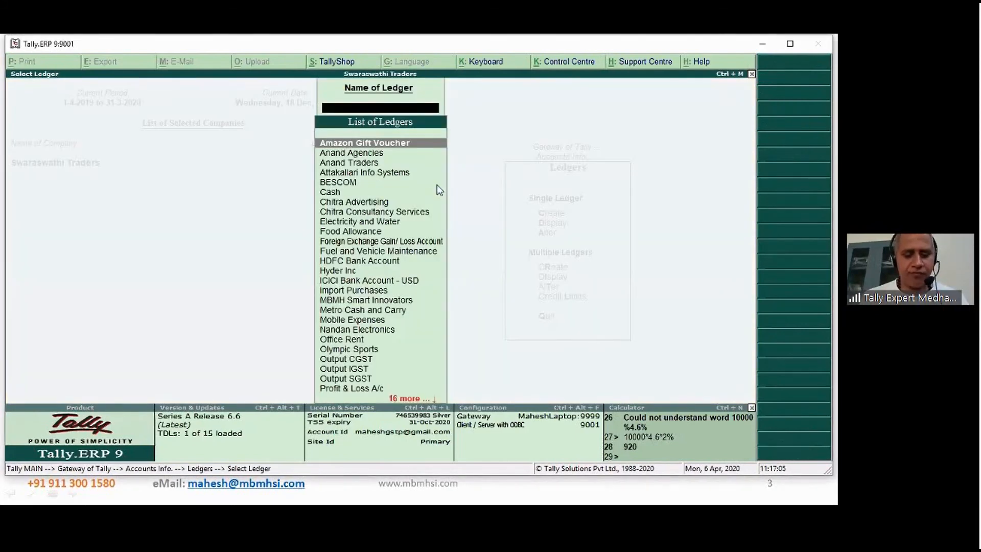
type("ra")
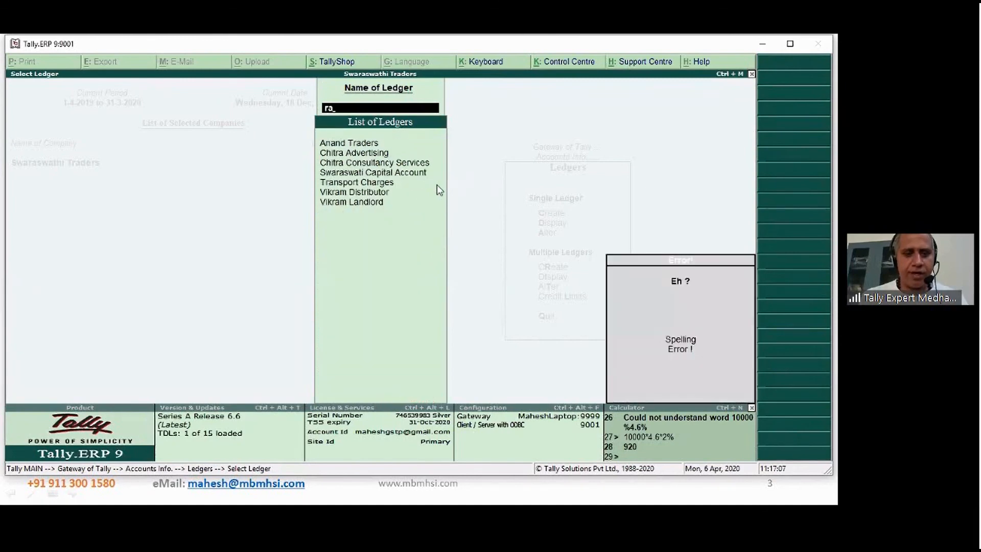
key("BackSpace")
type("o")
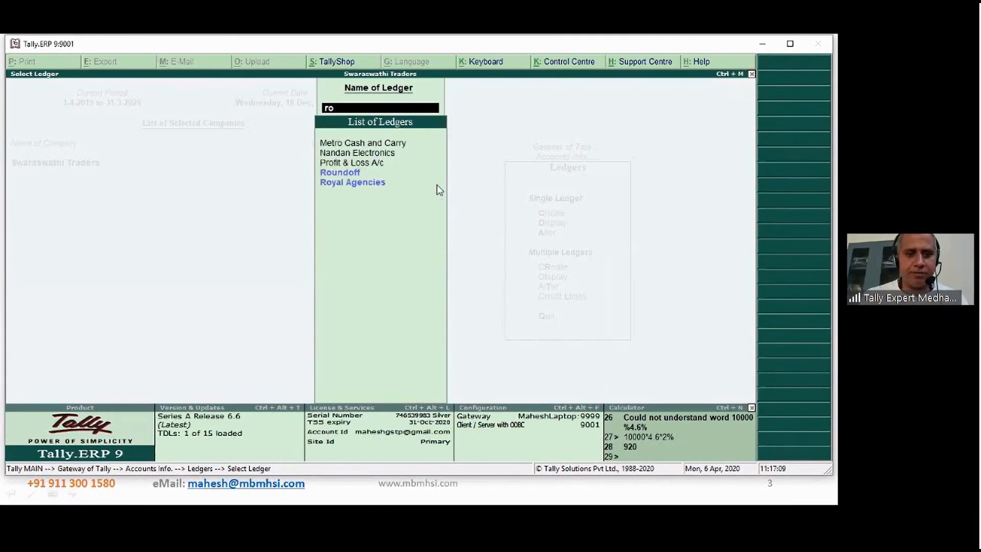
key("Down")
key("Return")
key("Return")
key("Return")
key("Return")
key("Return")
key("Return")
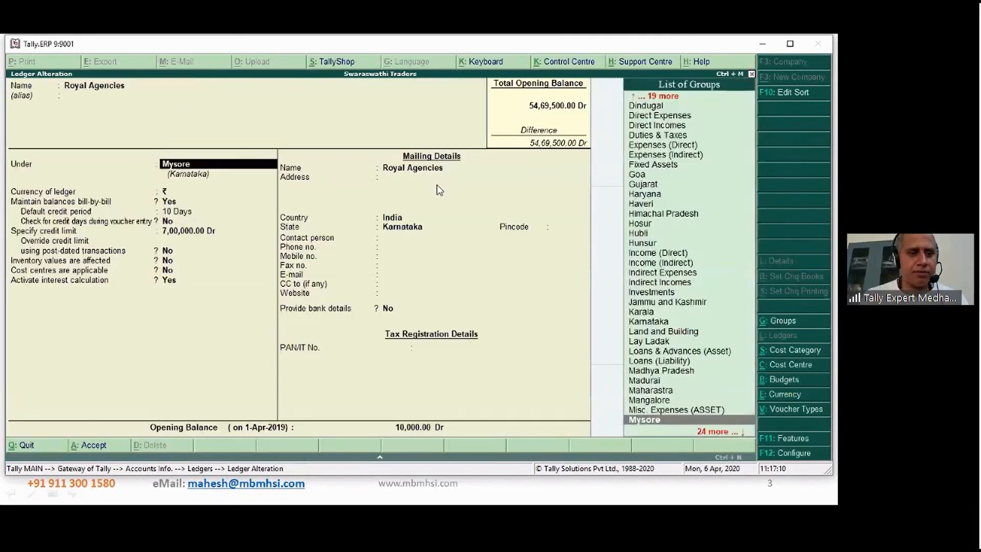
- Enable Override Parameters for each Transaction in the Royal Agencies interest parameters, then save the ledger and leave the ledger menu
key("Return")
key("Return")
key("Return")
key("Return")
key("Return")
key("Return")
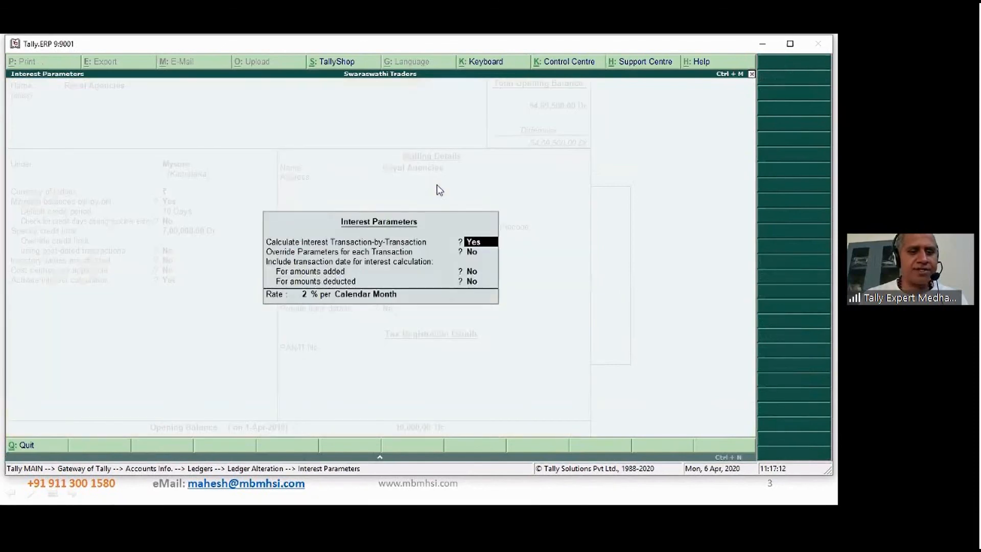
key("Return")
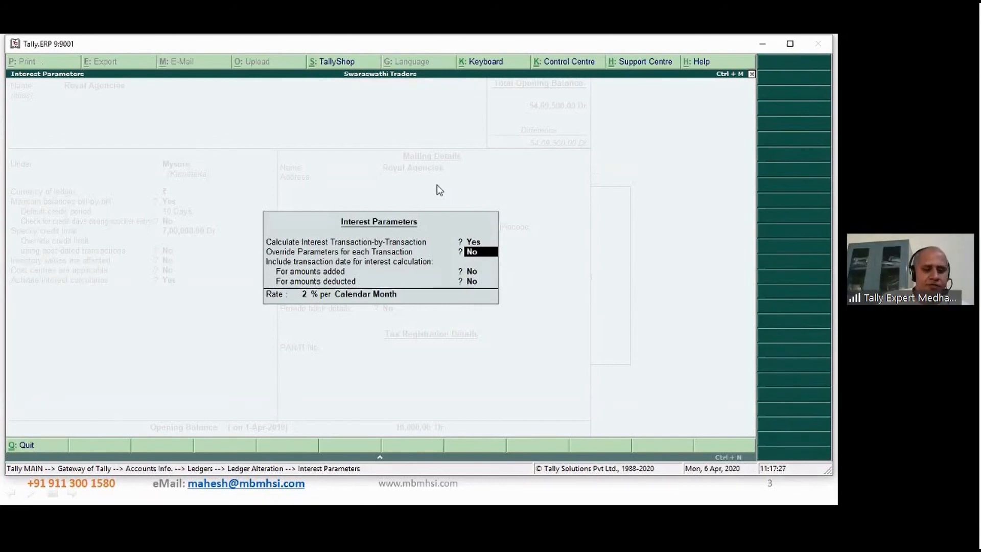
key("y")
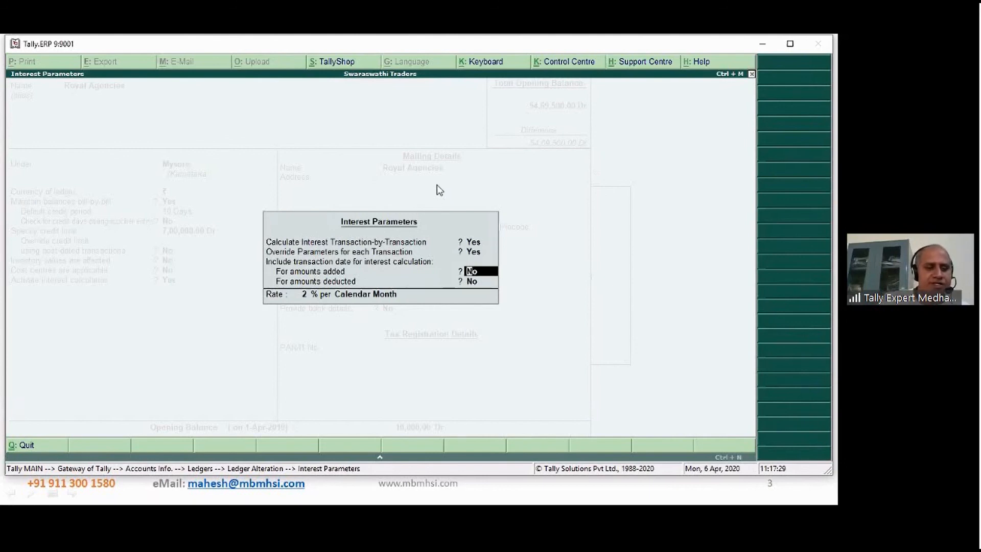
key("ctrl+a")
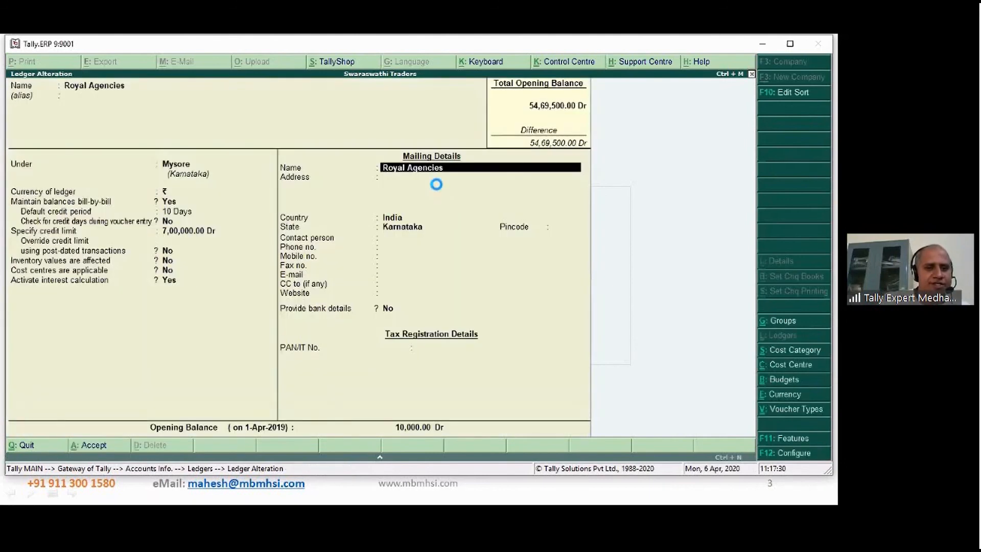
key("ctrl+a")
key("Escape")
key("Escape")
key("Escape")
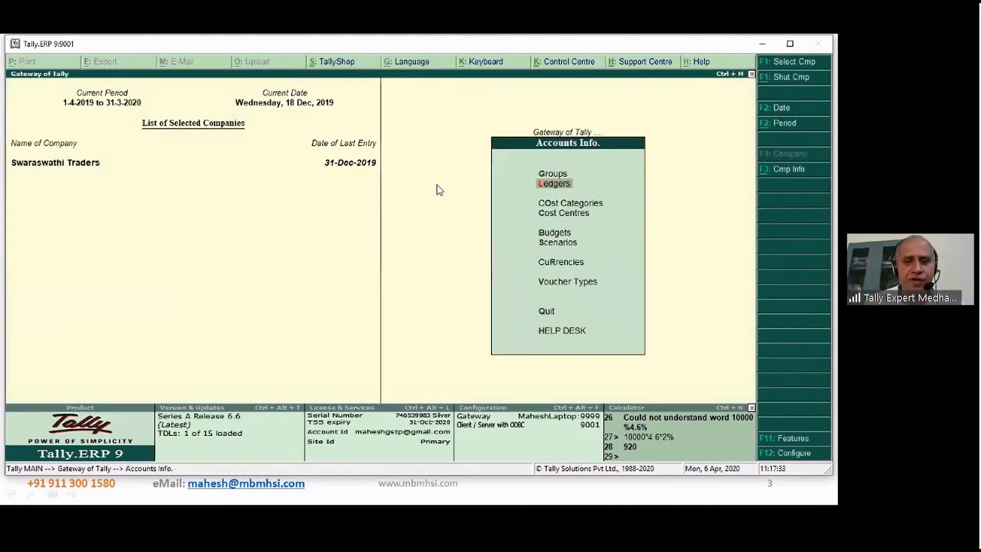
- Start a Sales 19-20 voucher using the Local Sales voucher class
key("v")
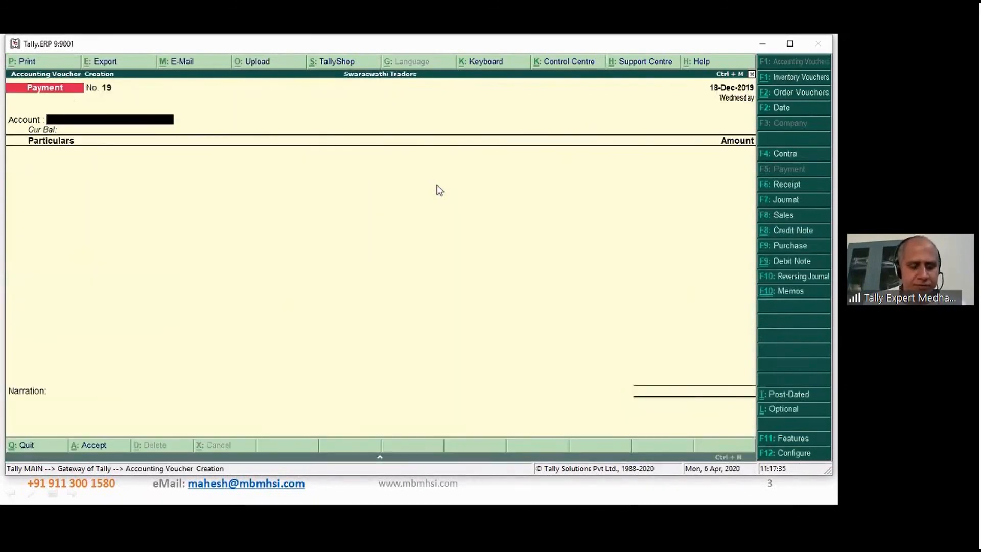
key("F8")
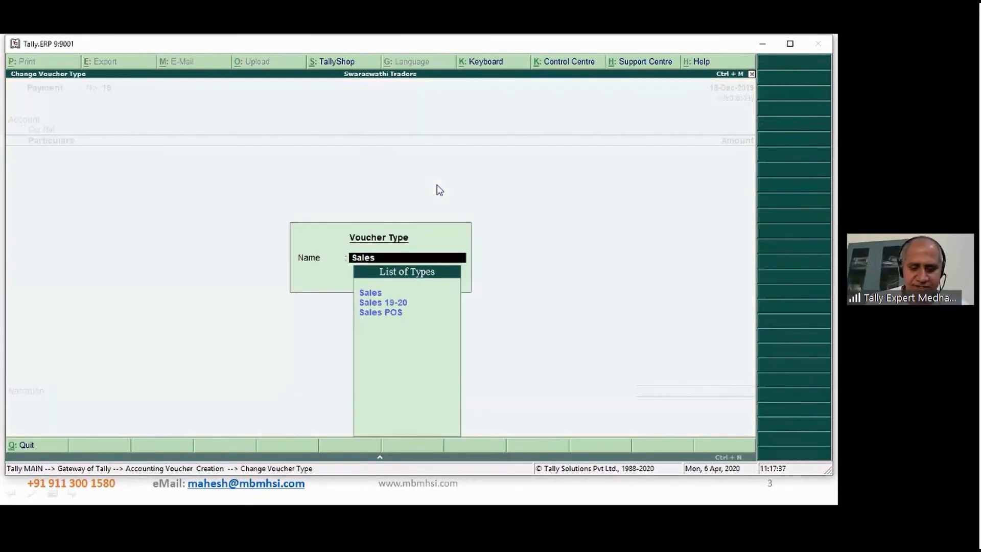
key("Down")
key("Return")
key("Down")
key("Down")
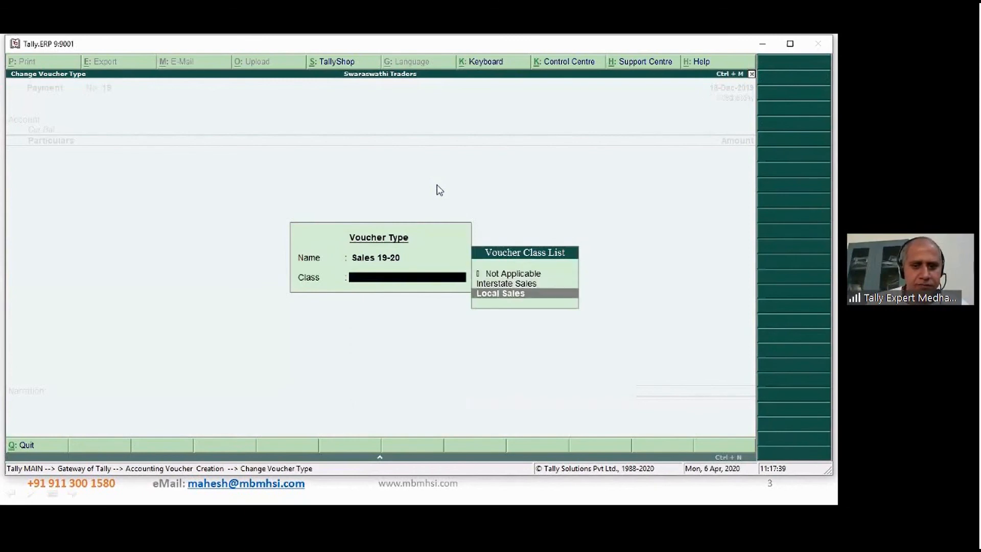
key("Return")
- Choose Royal Agencies as the voucher's party and accept its party details with the delivery note list ended
type("roy")
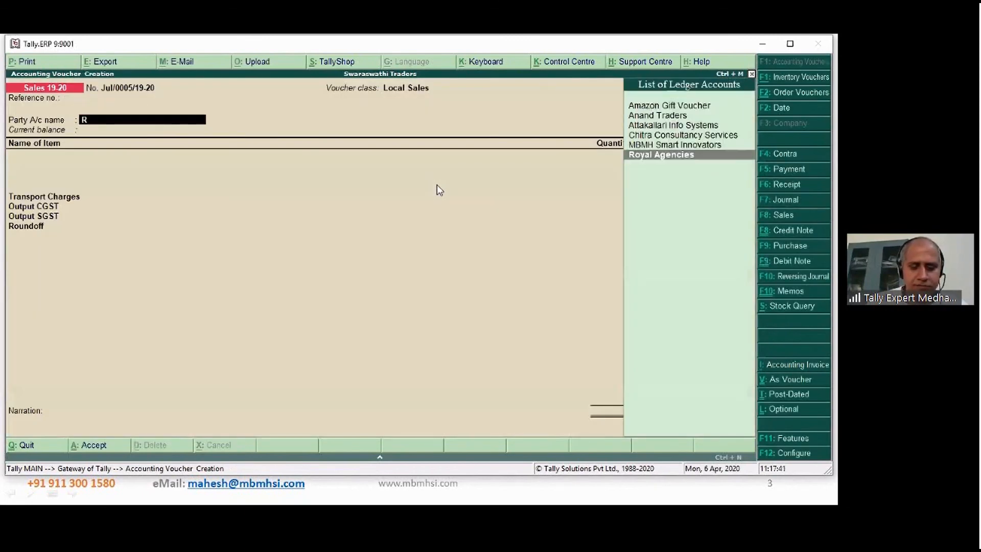
key("Return")
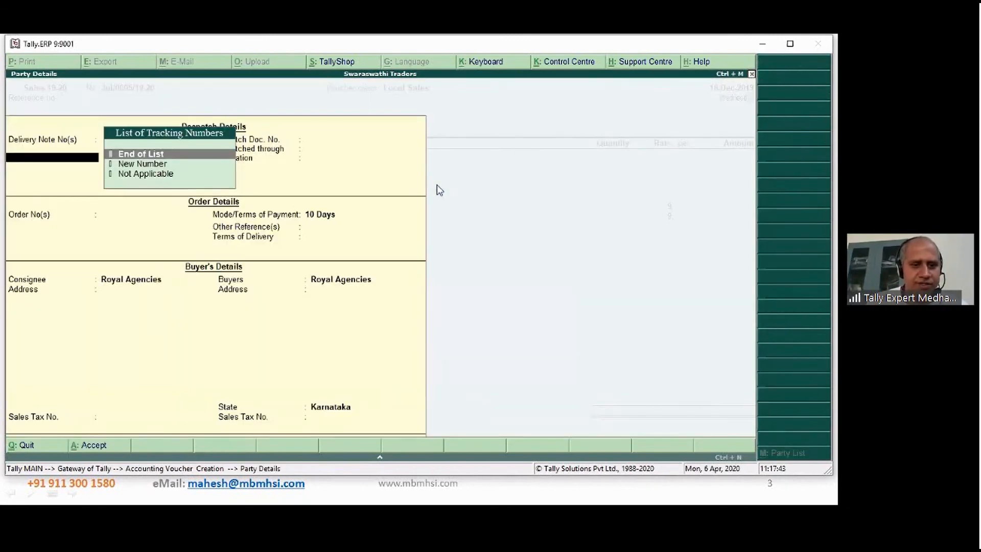
key("Return")
key("Return")
key("Return")
key("ctrl+a")
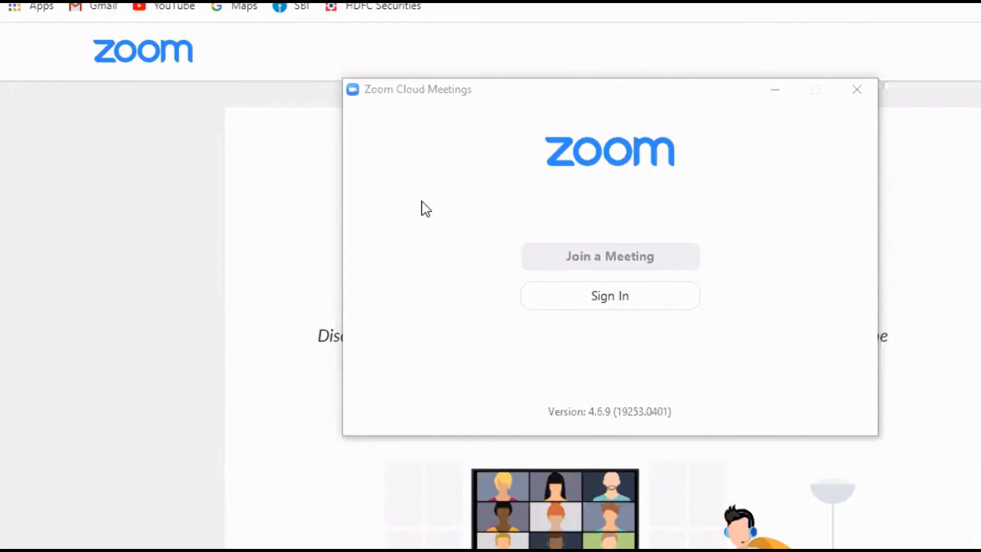
- Minimise the Zoom Cloud Meetings window and switch back to the sales voucher in Tally
left_click(780, 98)
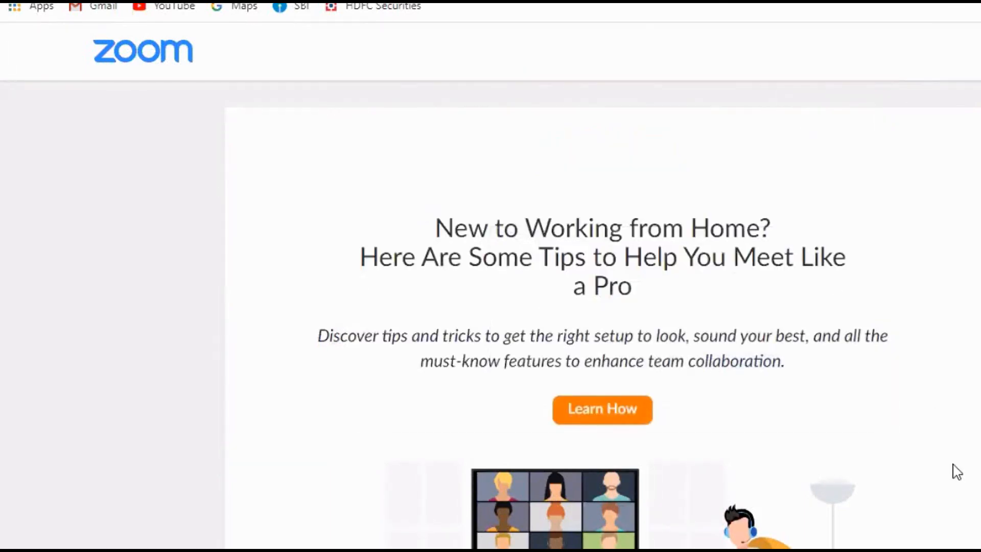
key("alt+Tab")
key("alt+Tab")
key("alt+Tab")
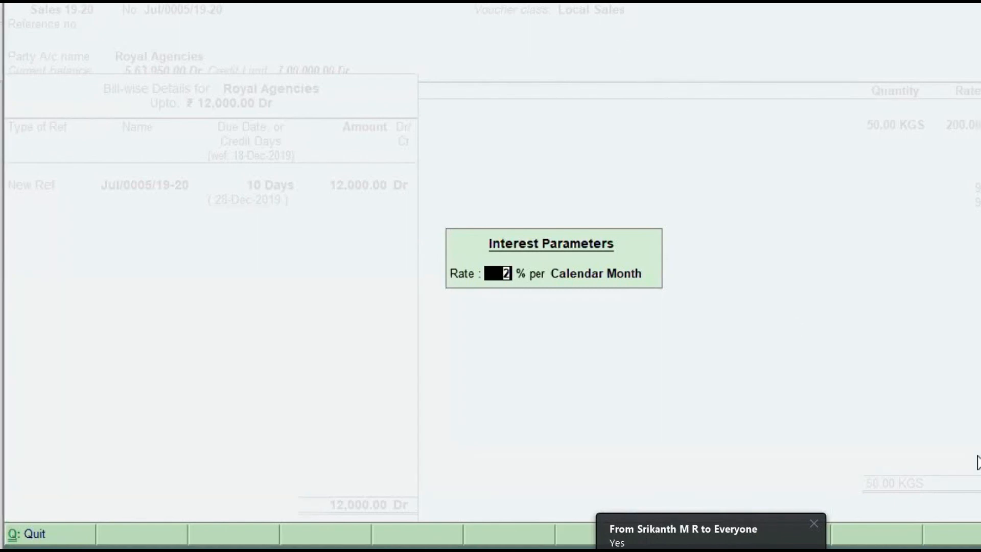
- Close the bill's interest parameters and reopen the bill-wise details for Royal Agencies
key("Return")
key("Return")
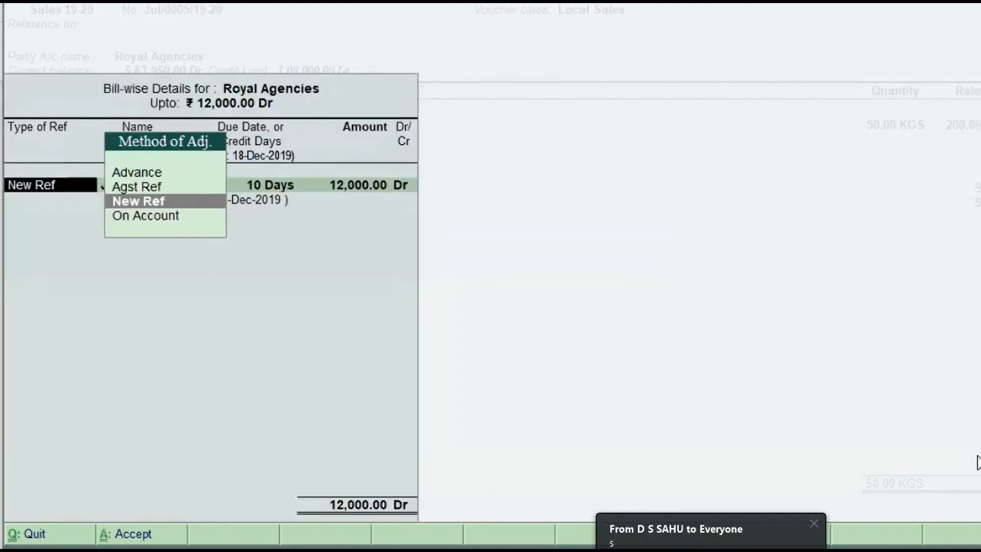
key("Return")
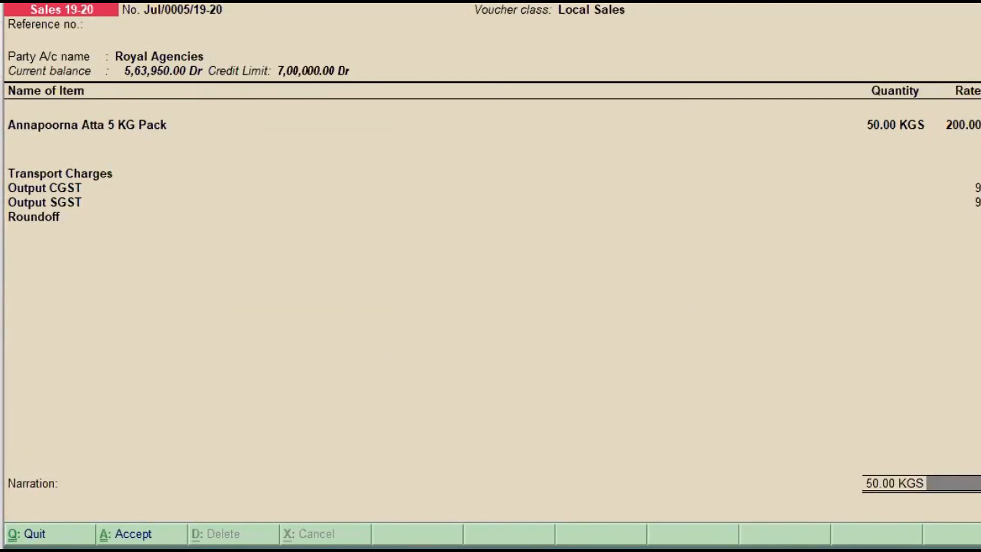
key("Return")
- Set the interest rate for the Royal Agencies bill to 1.5% per Calendar Month and save the sales voucher
key("Return")
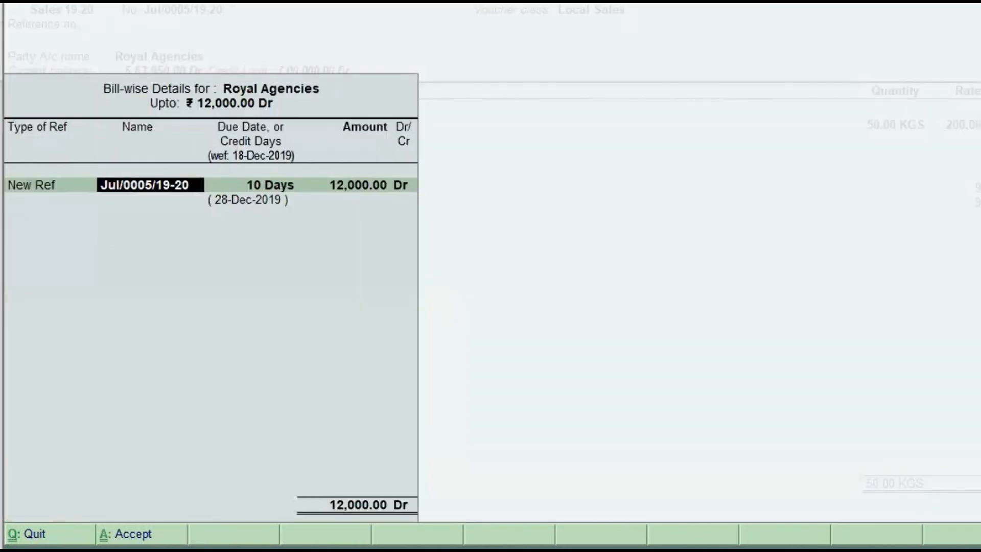
key("Return")
key("Return")
key("Return")
key("Return")
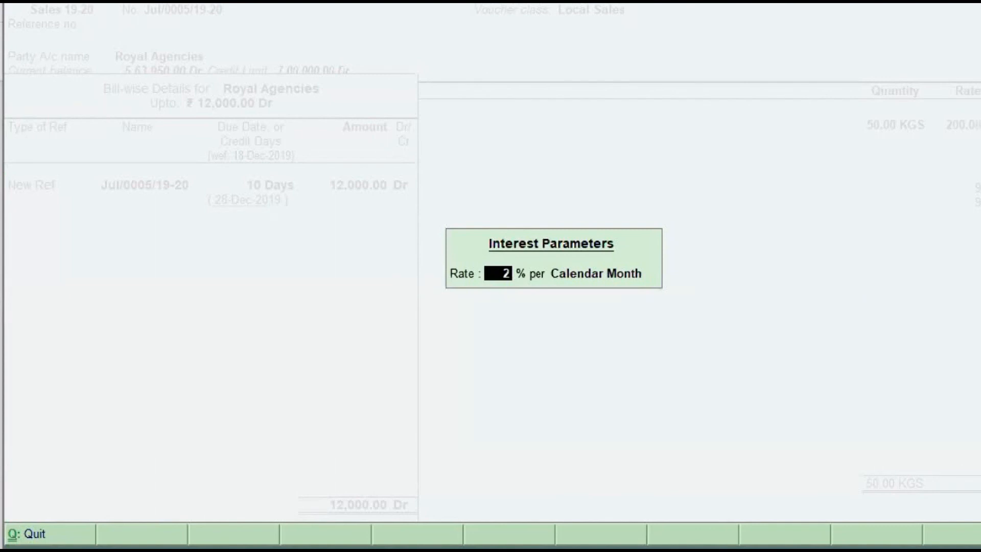
type("1.5")
key("Return")
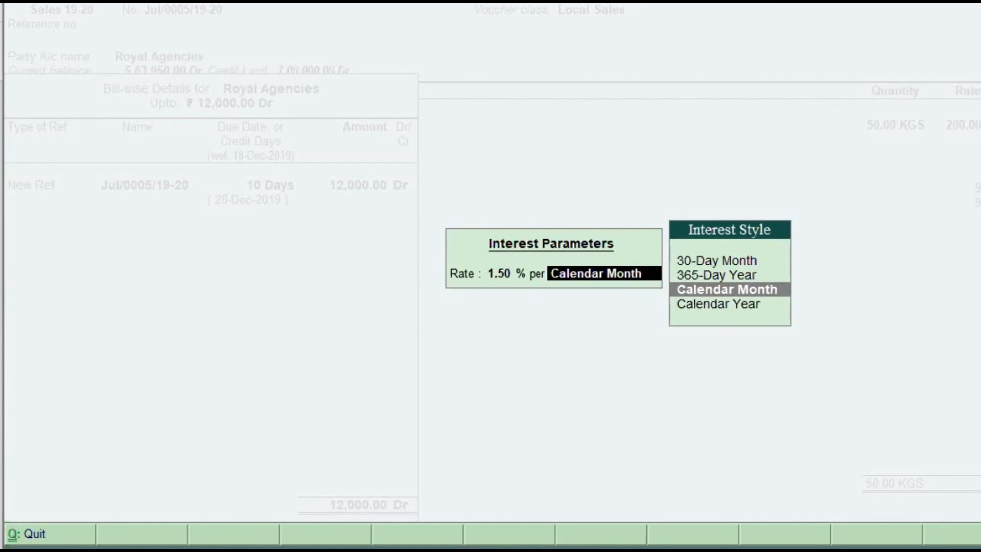
key("Return")
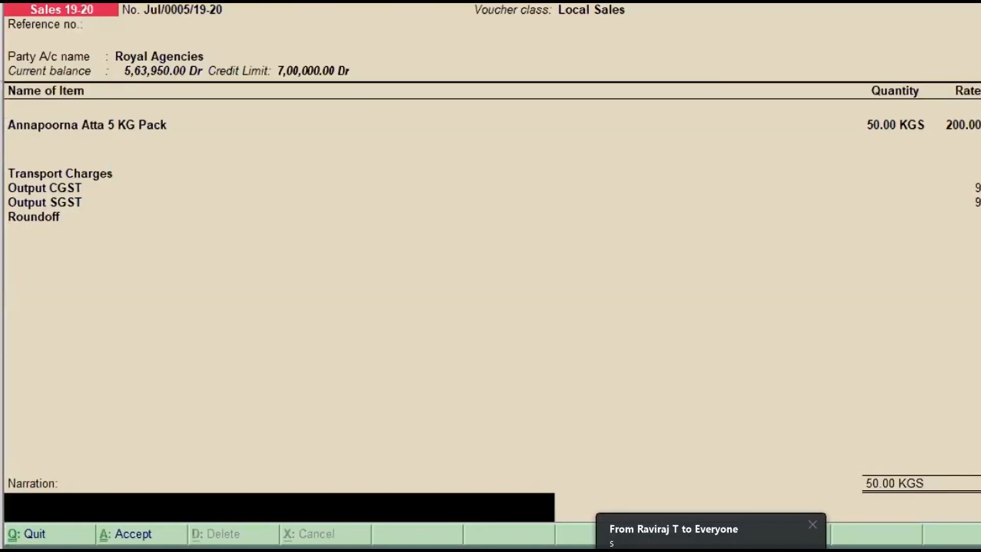
key("Return")
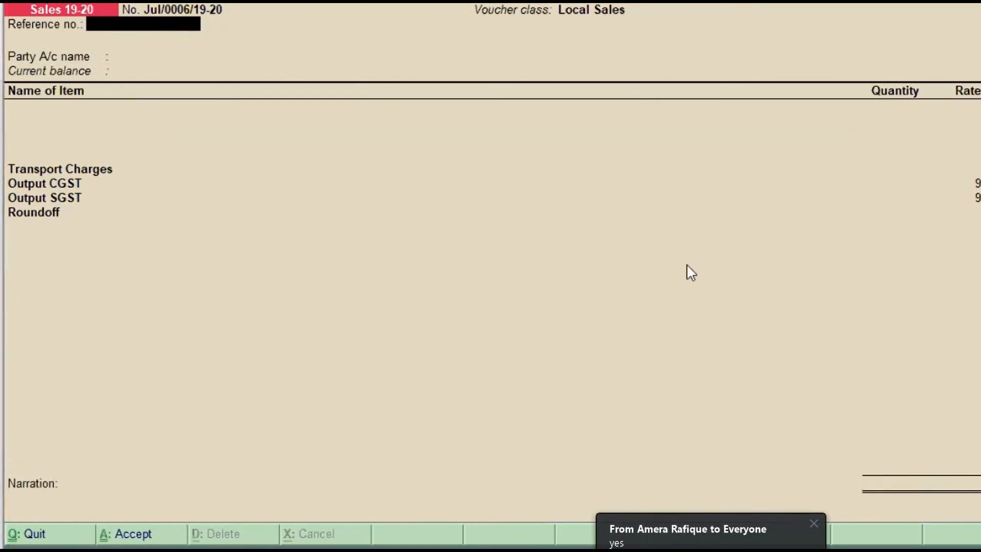
- Leave the new blank sales voucher without recording it
key("Return")
key("Return")
key("ctrl+q")
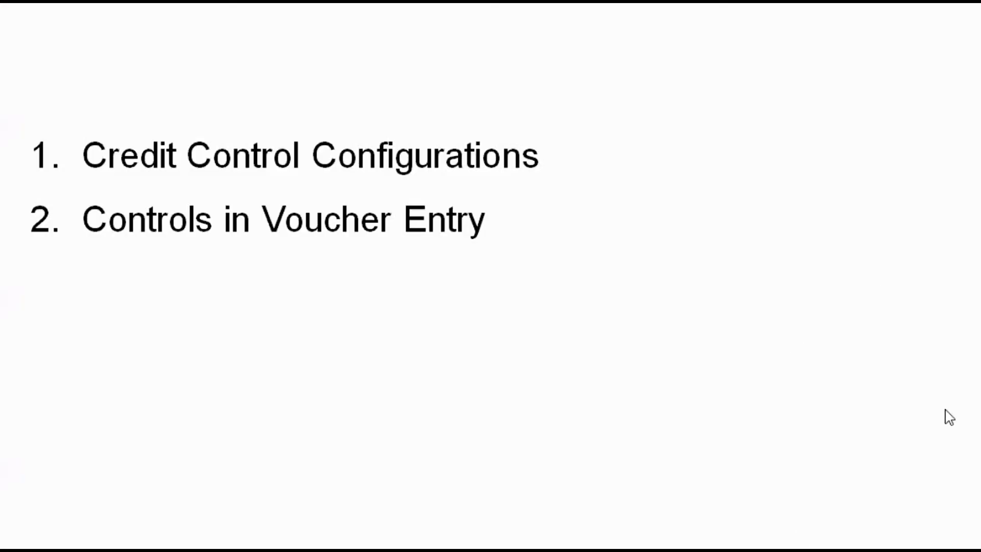
left_click(945, 410)
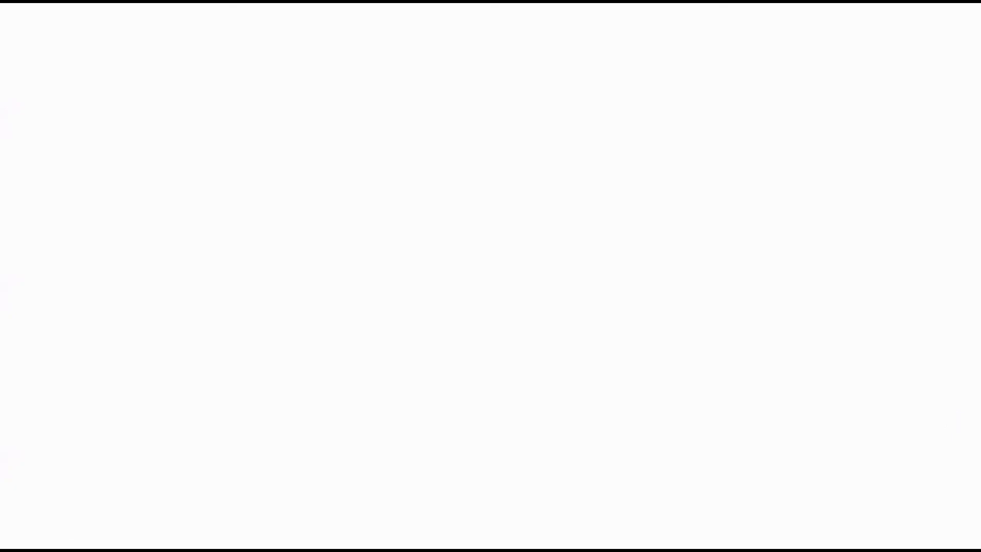
key("Right")
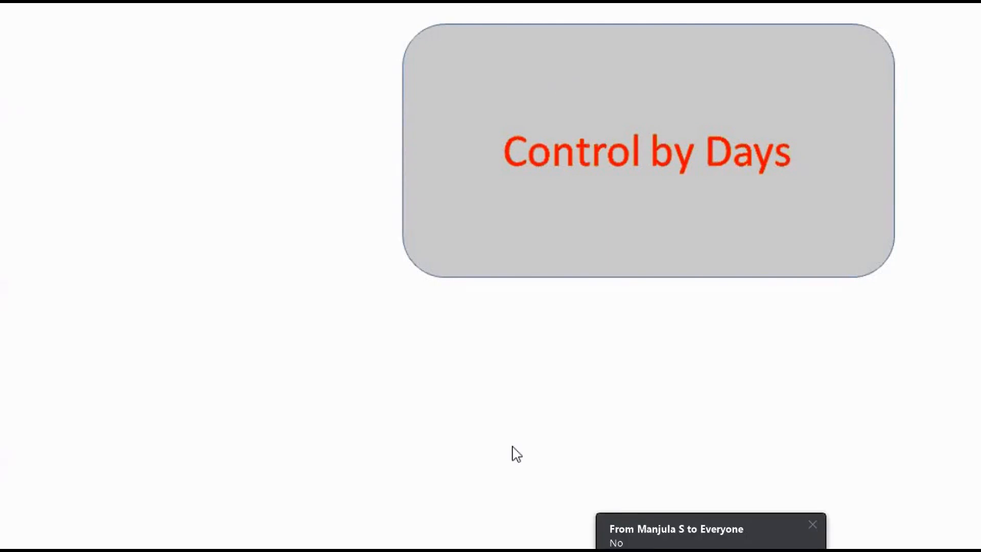
key("Right")
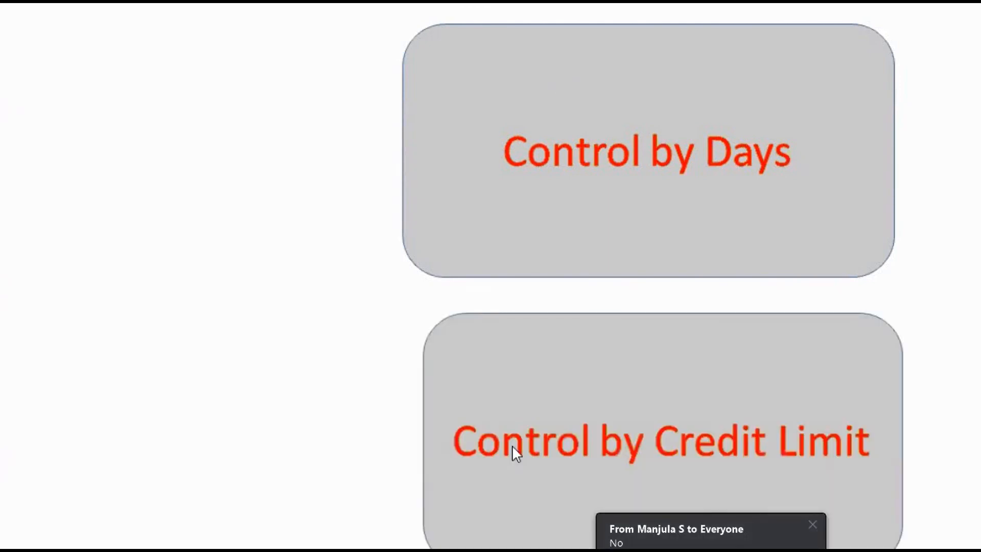
key("Right")
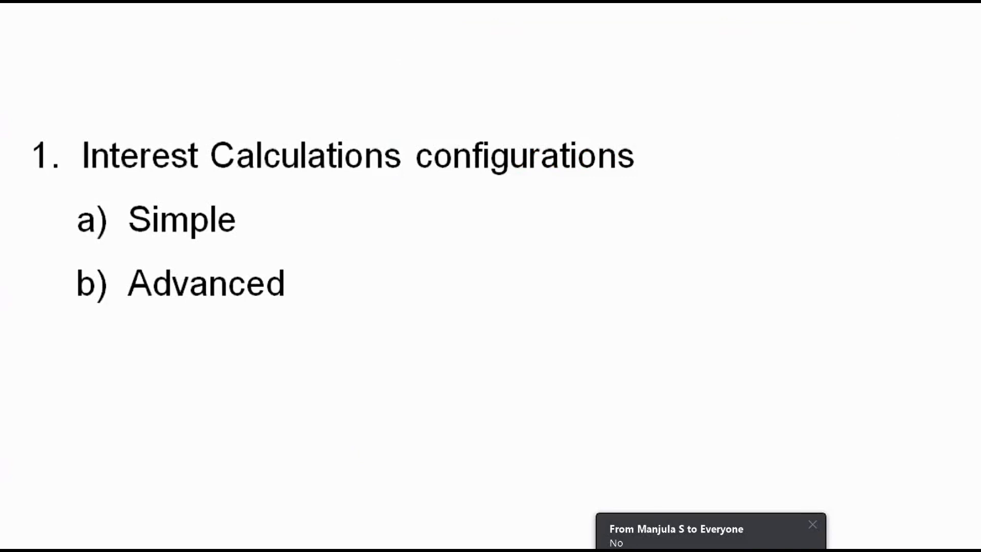
key("Right")
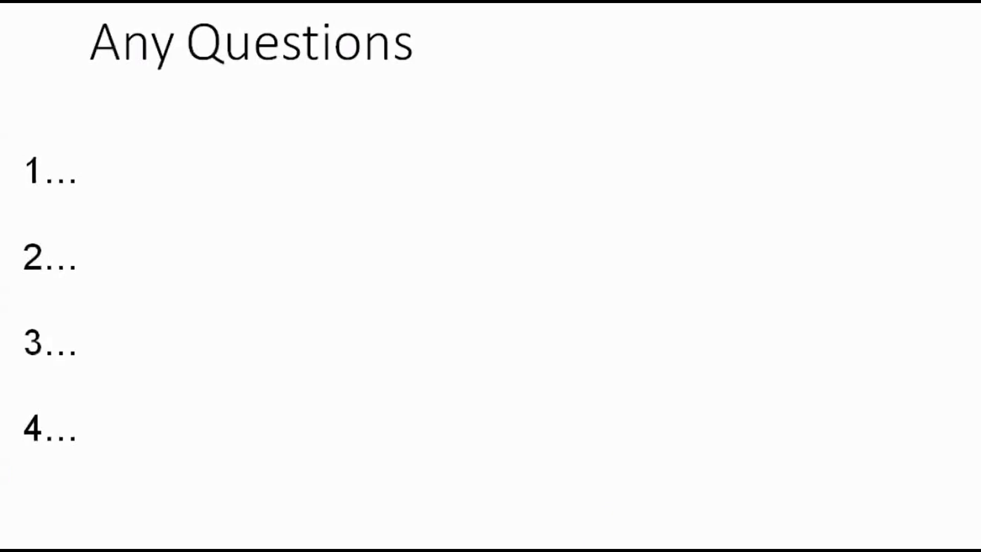
key("Right")
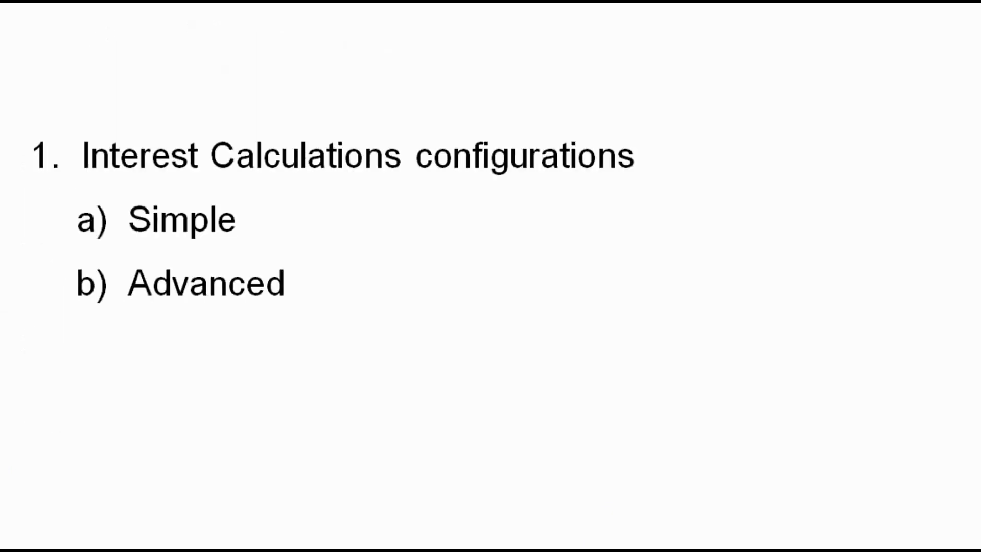